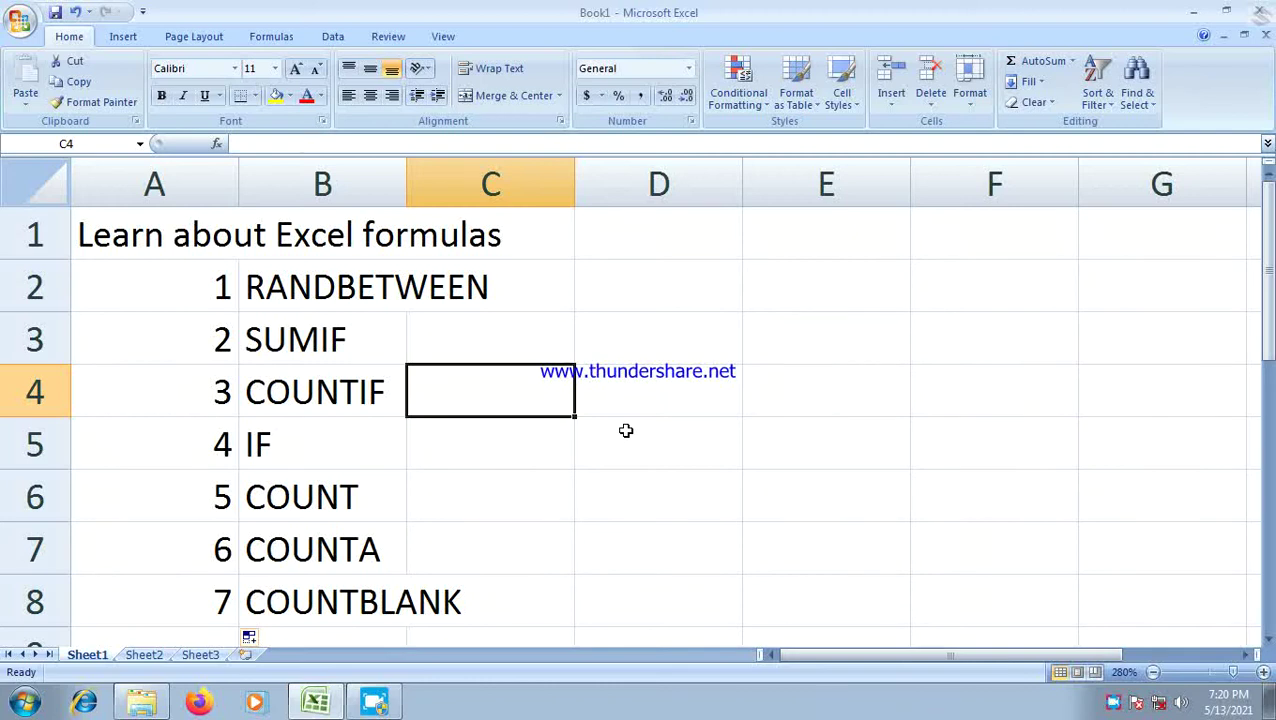
# Step: Select the title across A1:C1 on Sheet1, then switch to the empty Sheet2
pyautogui.click(138, 245)
pyautogui.moveTo(138, 245); pyautogui.dragTo(408, 254)
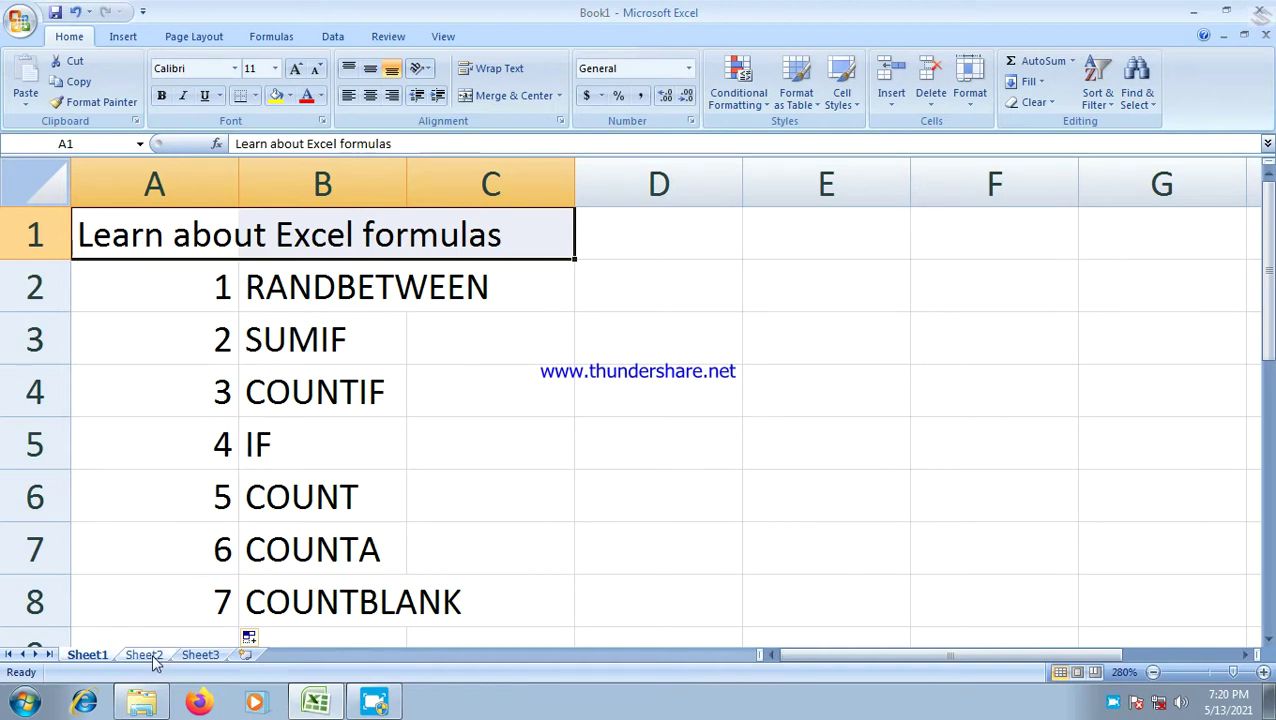
pyautogui.click(153, 658)
pyautogui.keyDown('ctrl'); pyautogui.scroll(5, 107, 340); pyautogui.keyUp('ctrl')
pyautogui.keyDown('ctrl'); pyautogui.scroll(2, 107, 340); pyautogui.keyUp('ctrl')
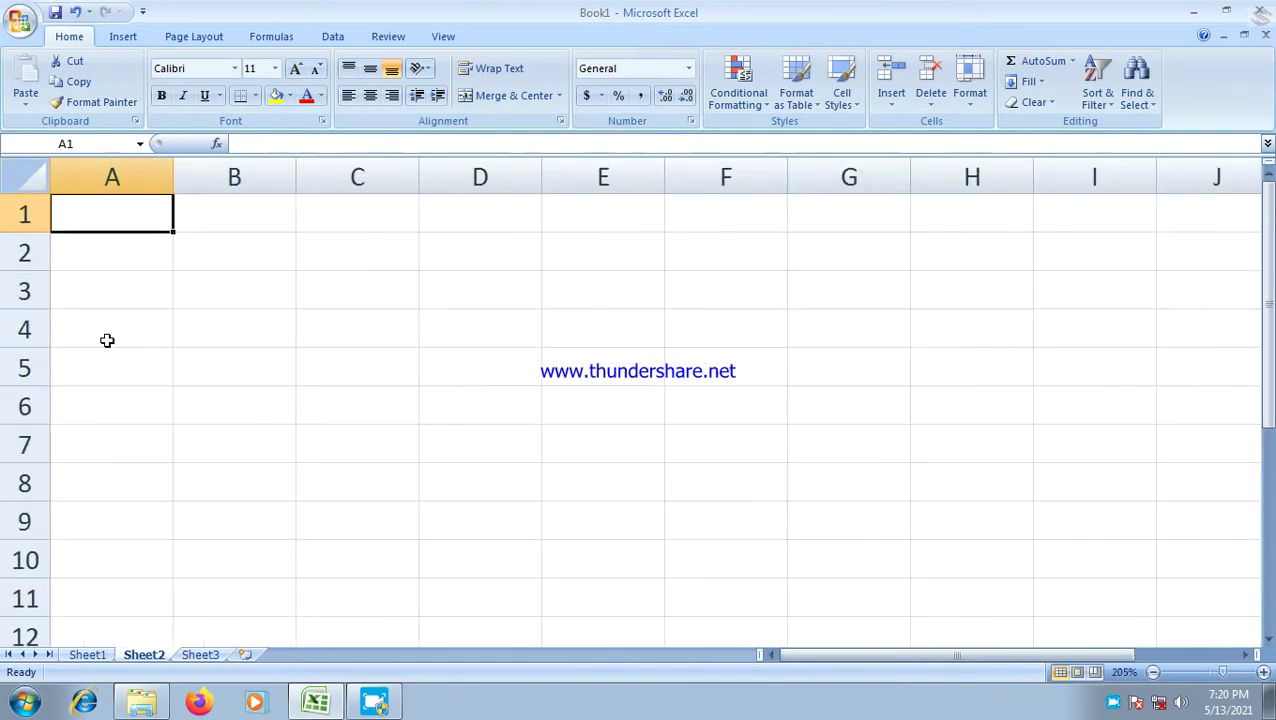
# Step: Enter the heading 'Name of Soft drinks' in A1, fixing its capitalisation
pyautogui.keyDown('ctrl'); pyautogui.scroll(4, 150, 627); pyautogui.keyUp('ctrl')
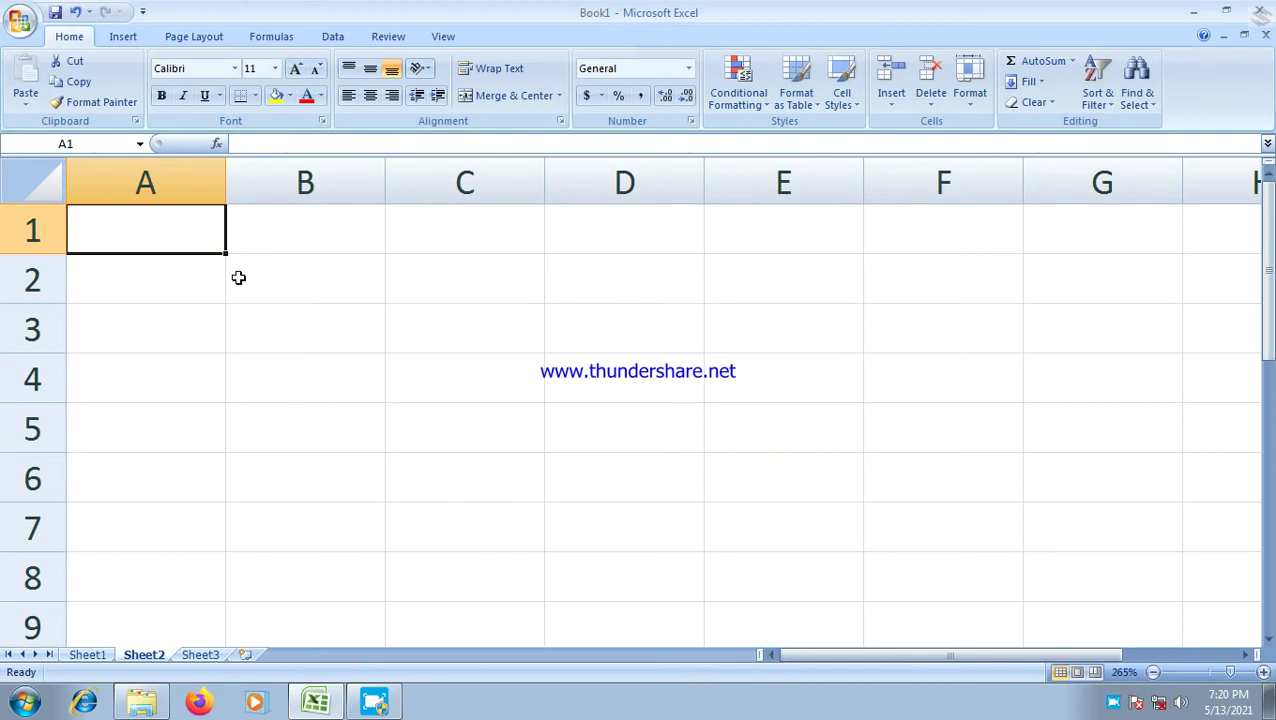
pyautogui.write('N')
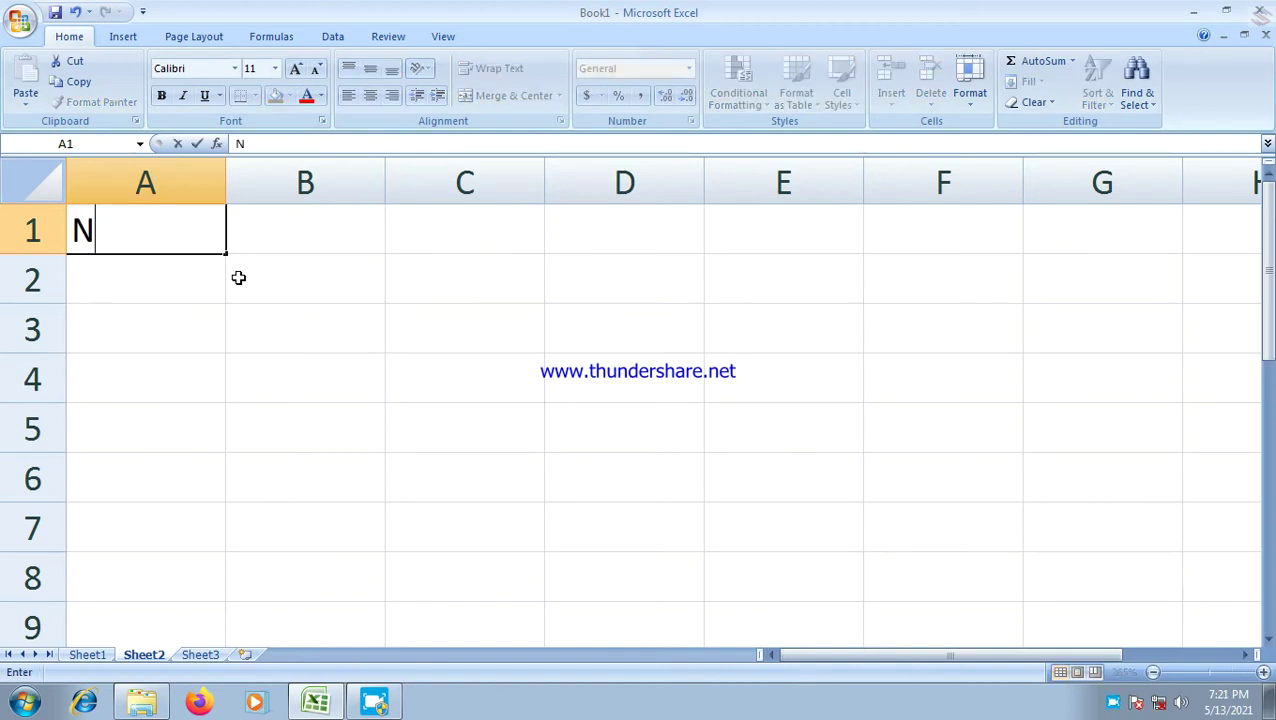
pyautogui.write('AME OF')
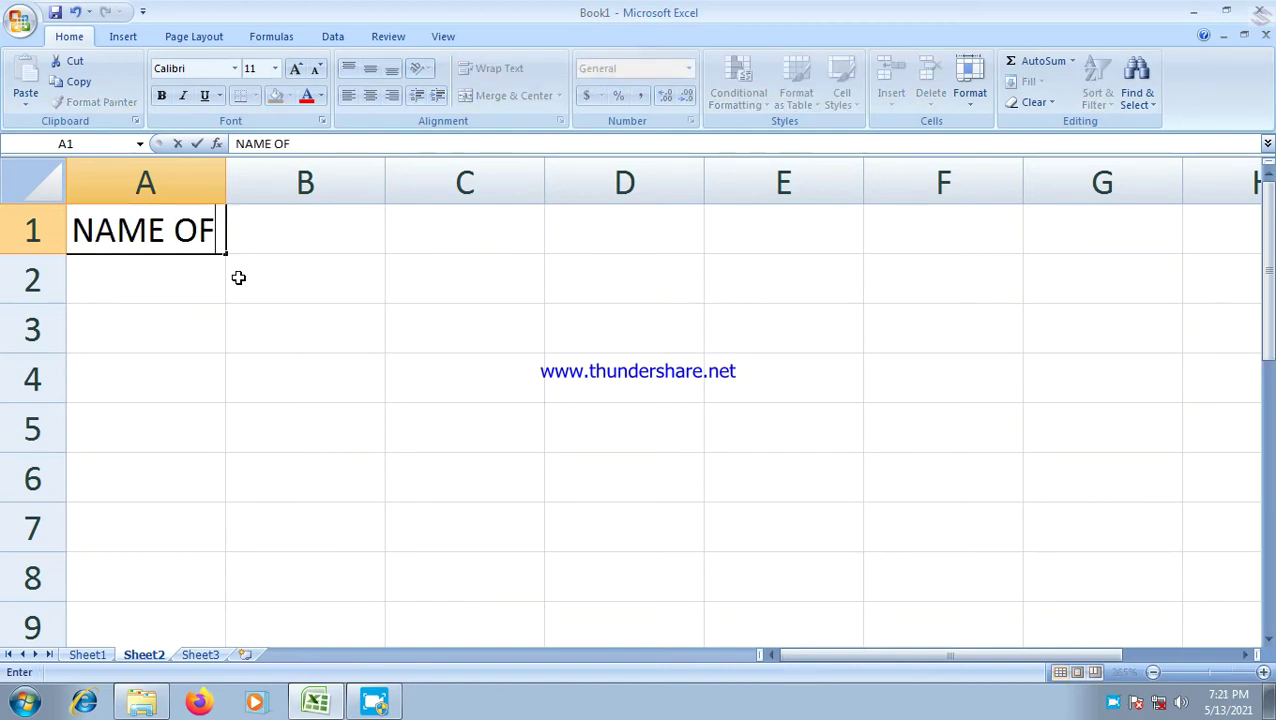
pyautogui.press('BackSpace')
pyautogui.press('BackSpace')
pyautogui.press('BackSpace')
pyautogui.press('BackSpace')
pyautogui.press('BackSpace')
pyautogui.press('BackSpace')
pyautogui.write('a')
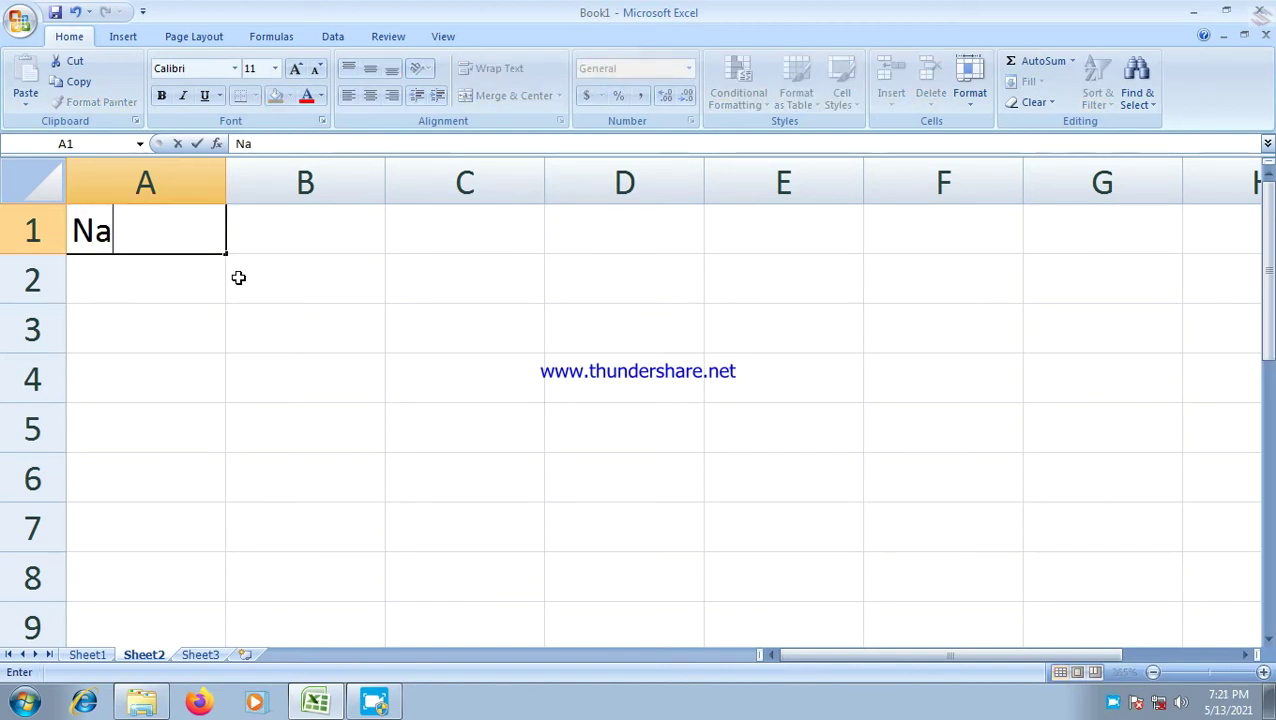
pyautogui.write('meof ')
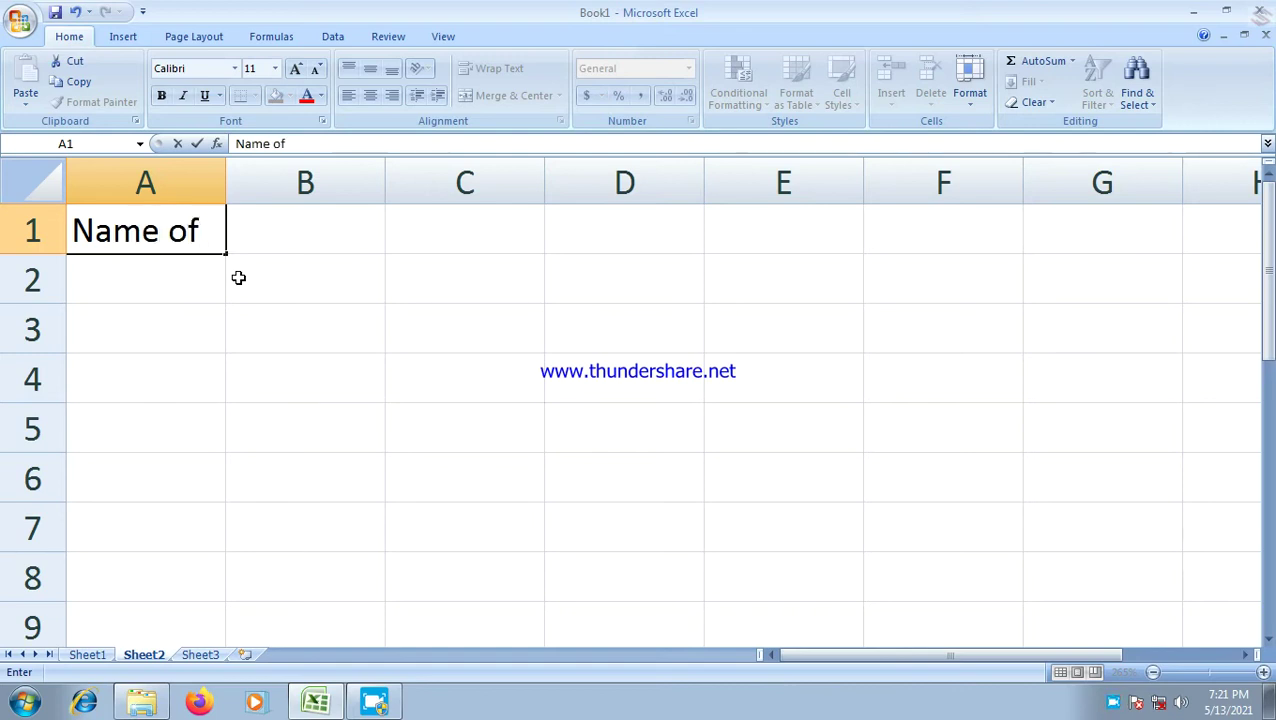
pyautogui.write('Soft D')
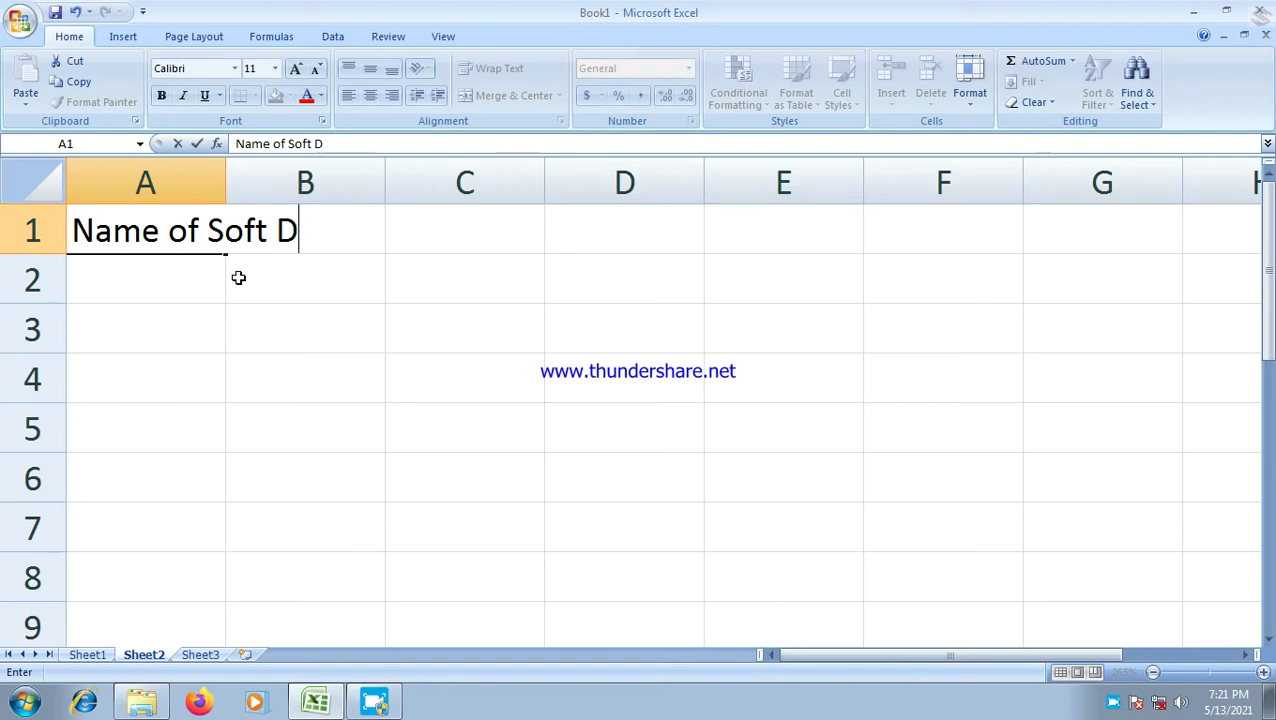
pyautogui.press('BackSpace')
pyautogui.write('drinks')
pyautogui.press('Tab')
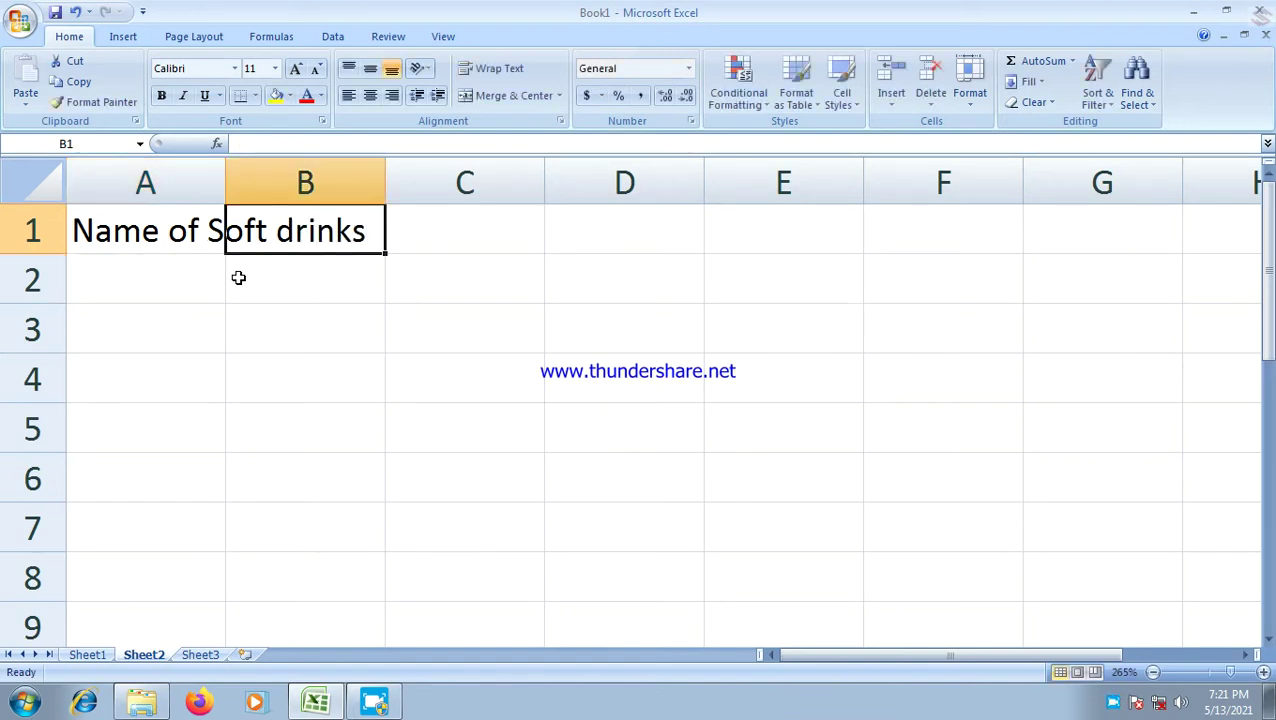
# Step: Add the headings 'Region' in B1 and 'No. of Crate Order' in C1
pyautogui.write('R')
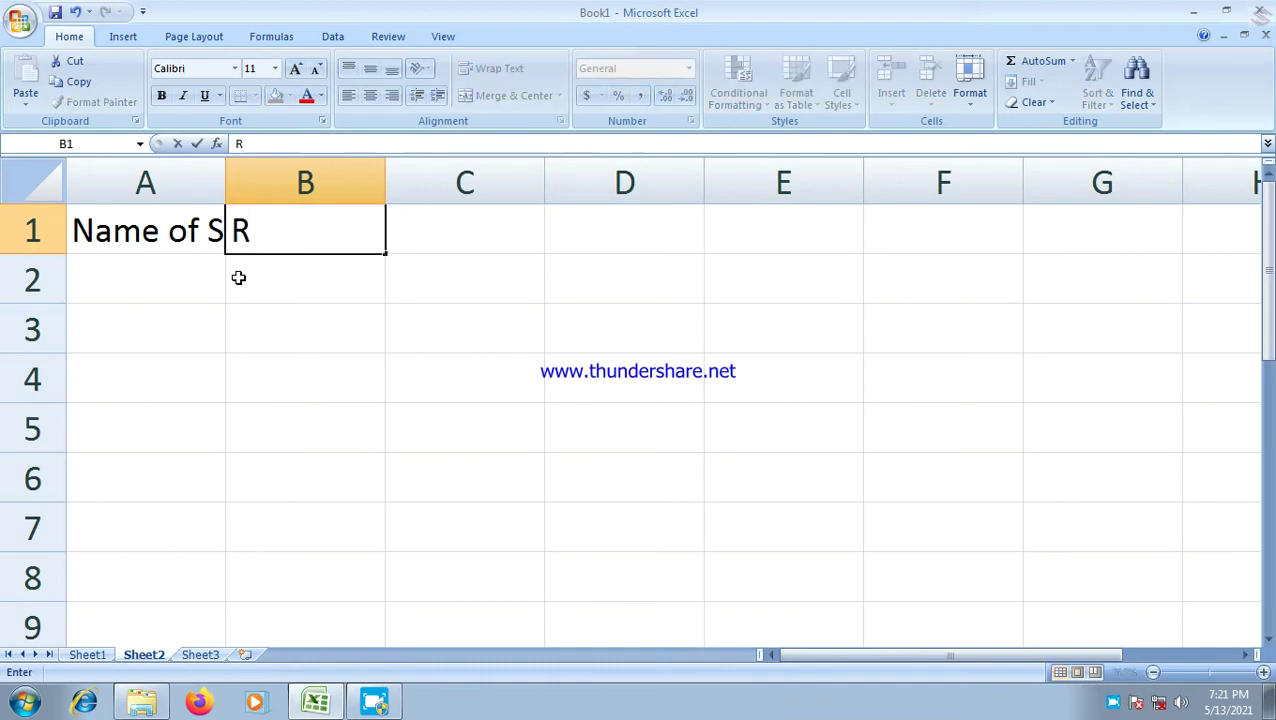
pyautogui.write('egion')
pyautogui.press('Tab')
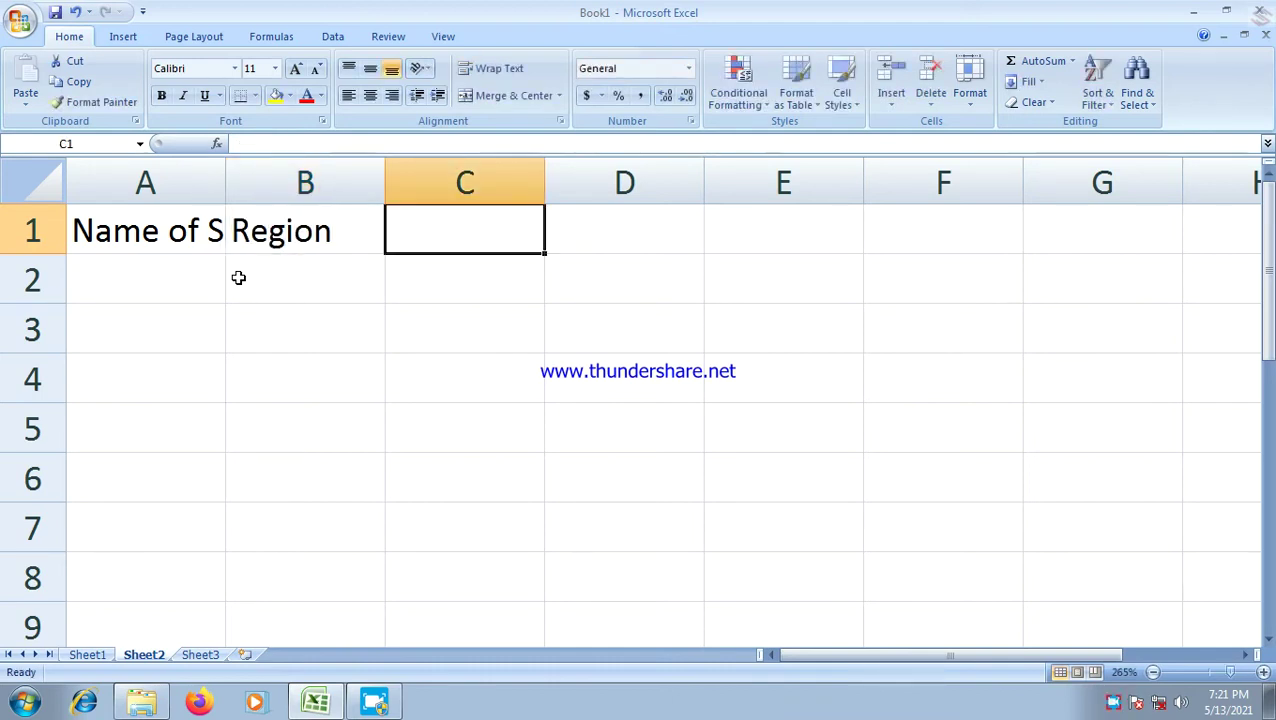
pyautogui.write('No. o')
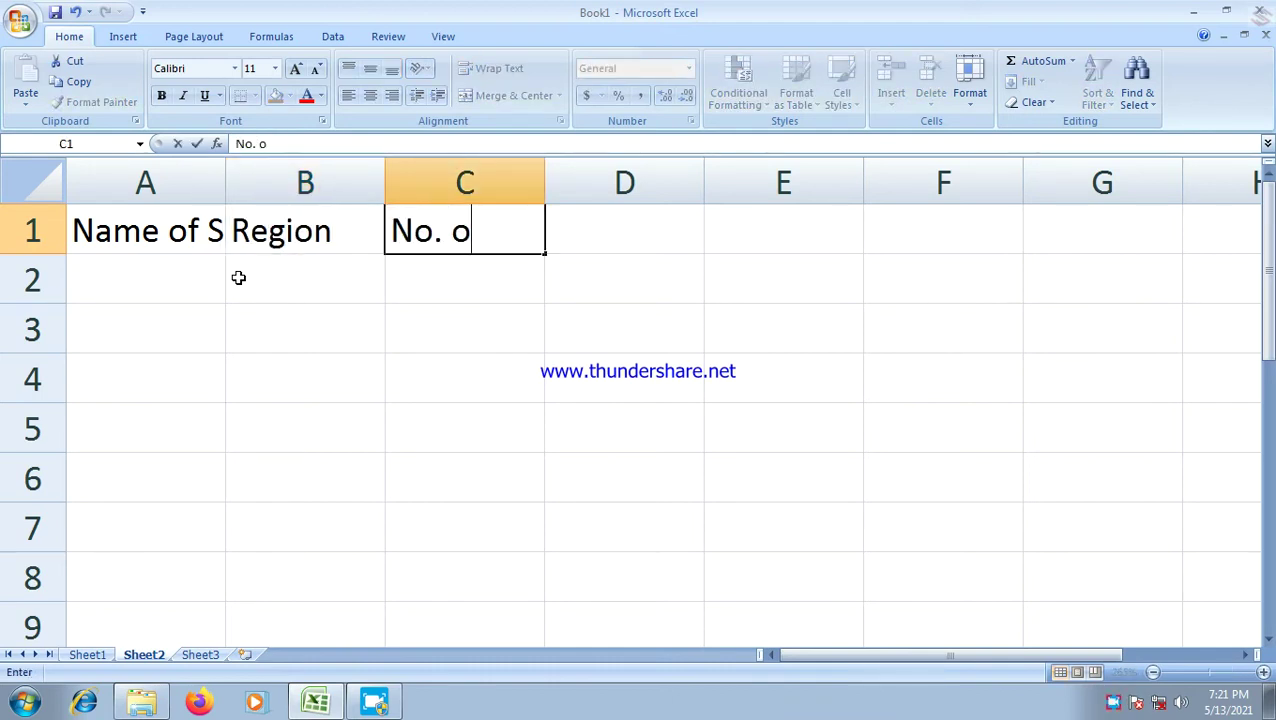
pyautogui.write('f ')
pyautogui.write('O')
pyautogui.press('BackSpace')
pyautogui.write('Cr')
pyautogui.write('a')
pyautogui.press('BackSpace')
pyautogui.write('rate o')
pyautogui.press('BackSpace')
pyautogui.write('Order')
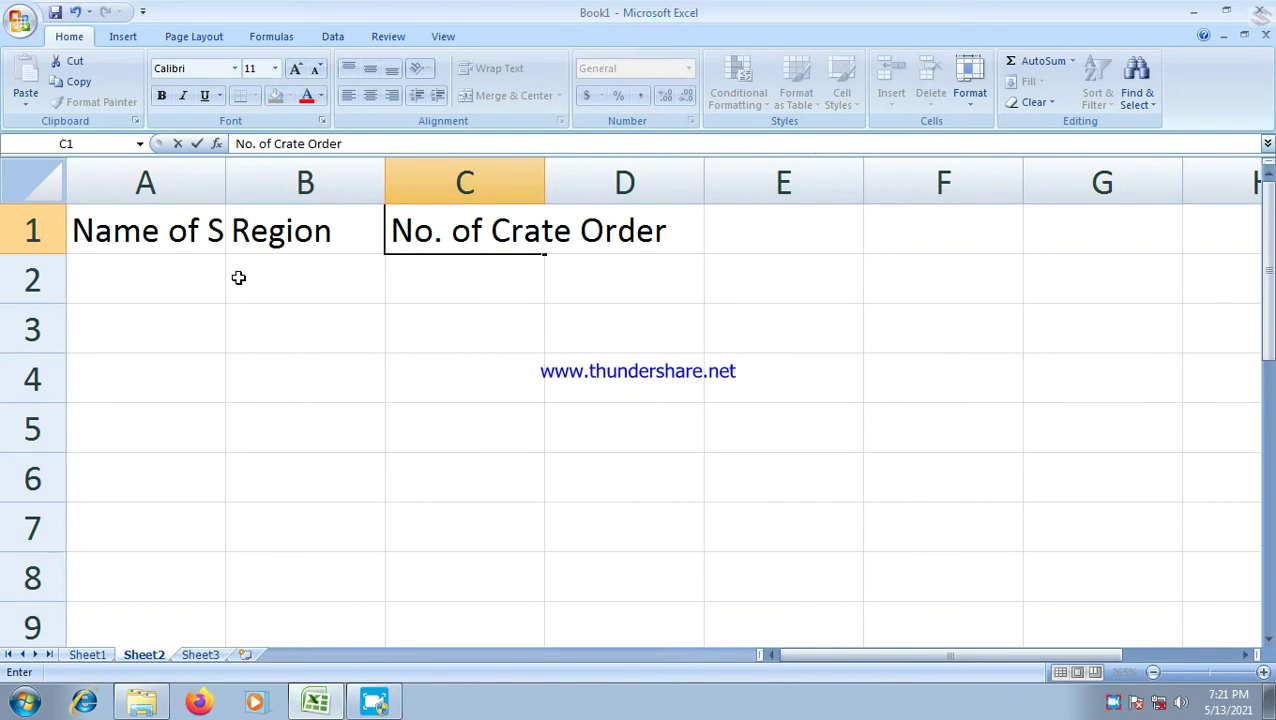
pyautogui.press('Return')
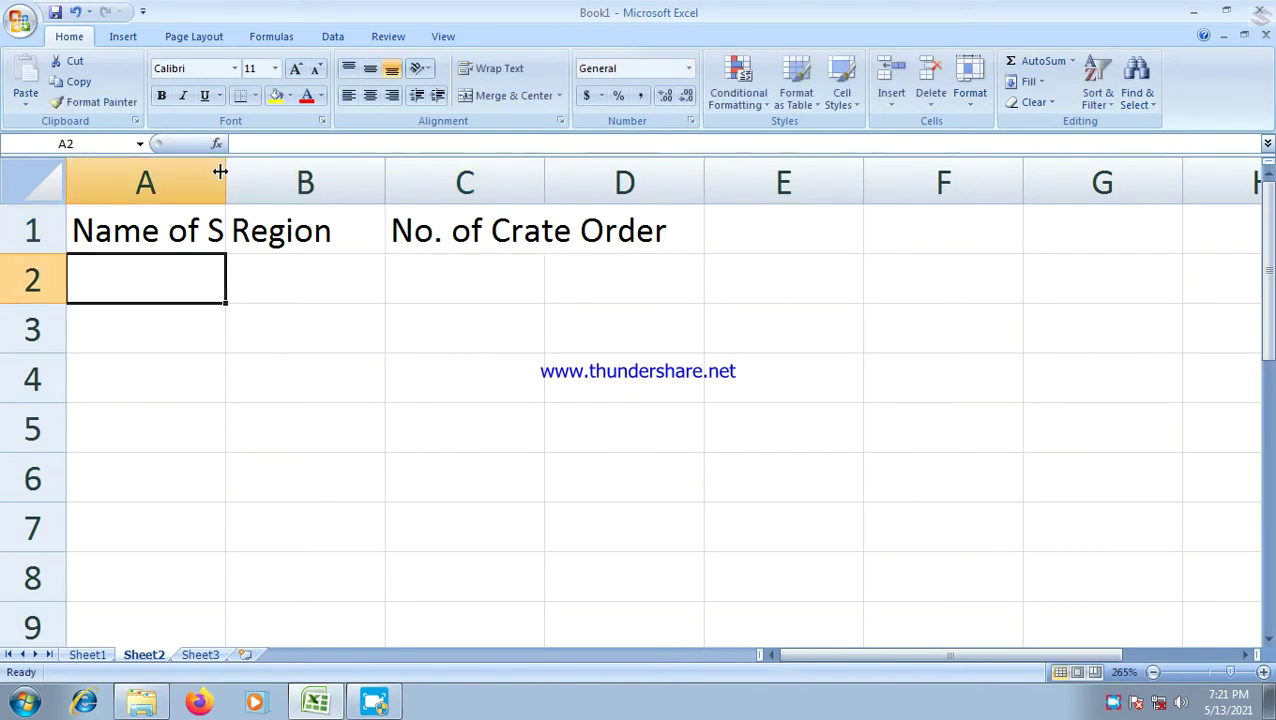
# Step: Autofit columns A and C, then list Thums Up, Pepsi, Coca Cola and Sprite in A2:A5
pyautogui.doubleClick(220, 172)
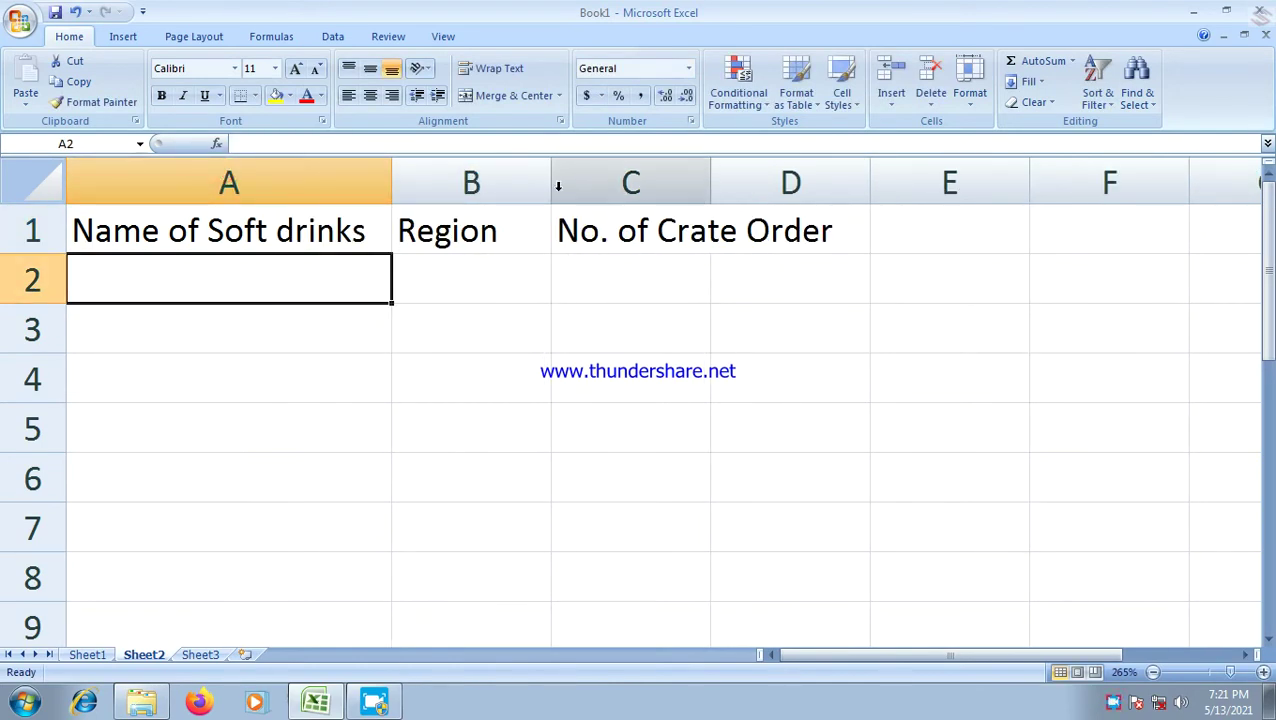
pyautogui.doubleClick(709, 183)
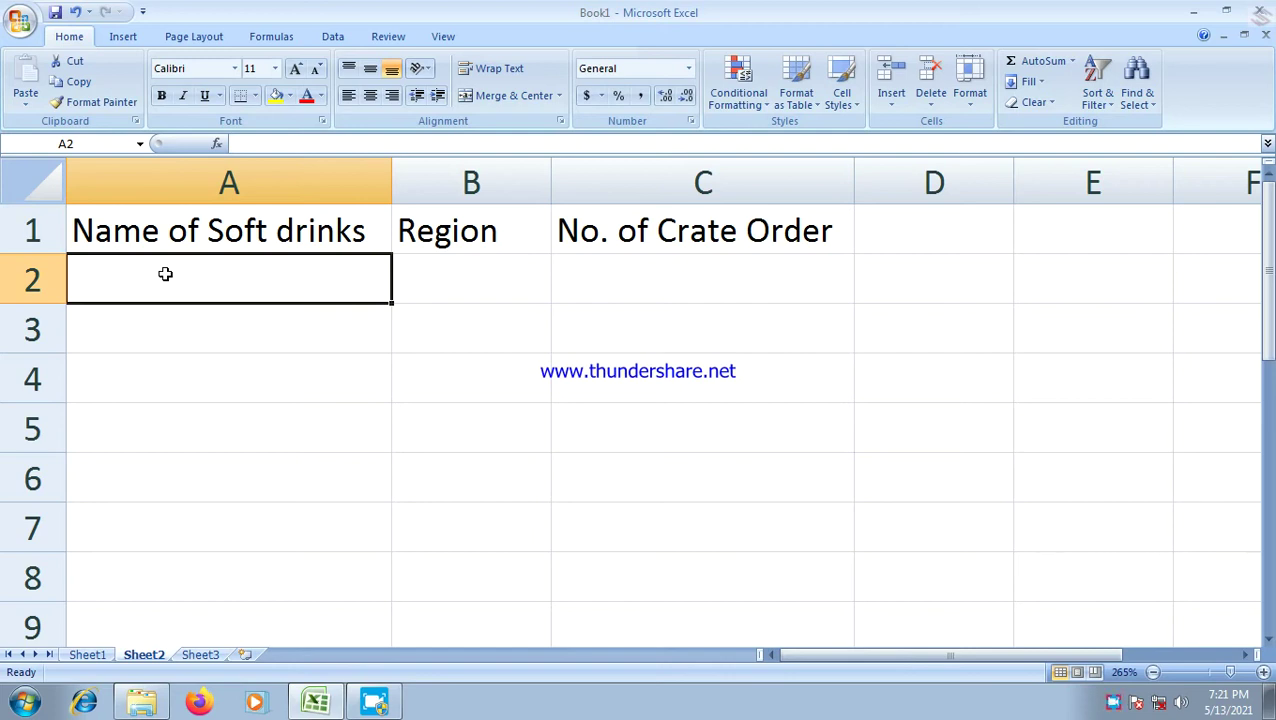
pyautogui.write('Thum')
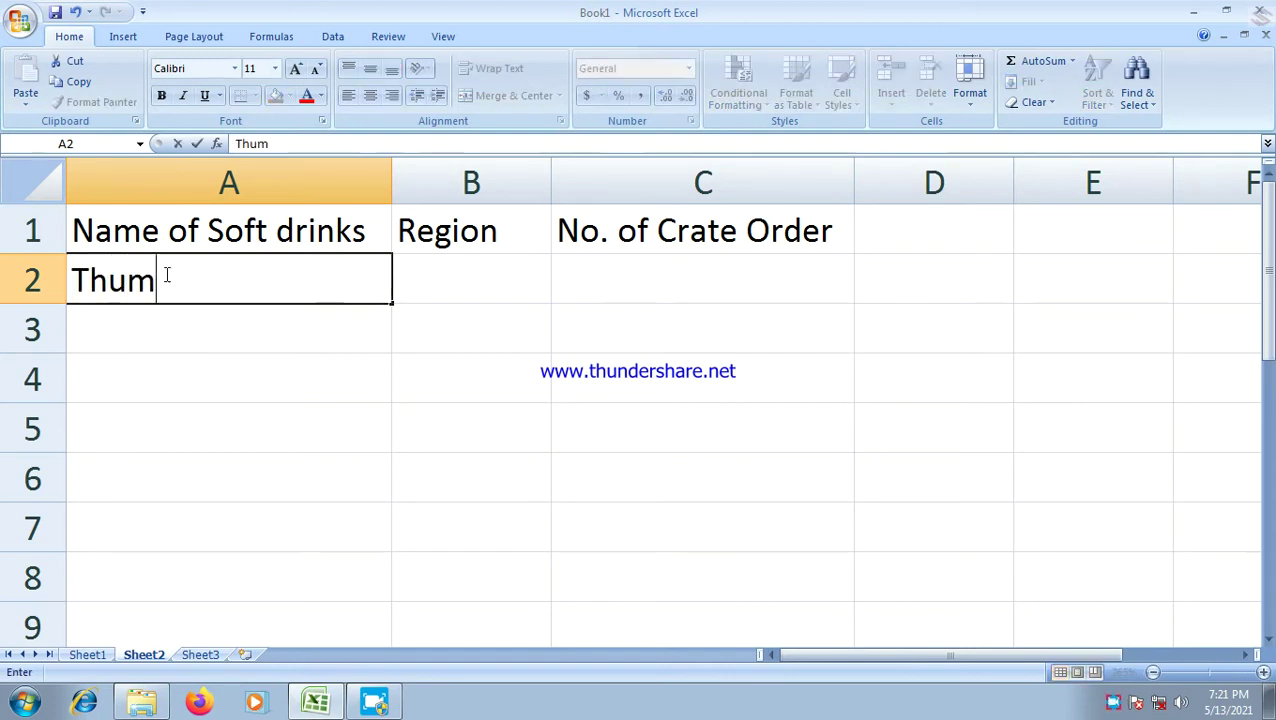
pyautogui.write('s Up')
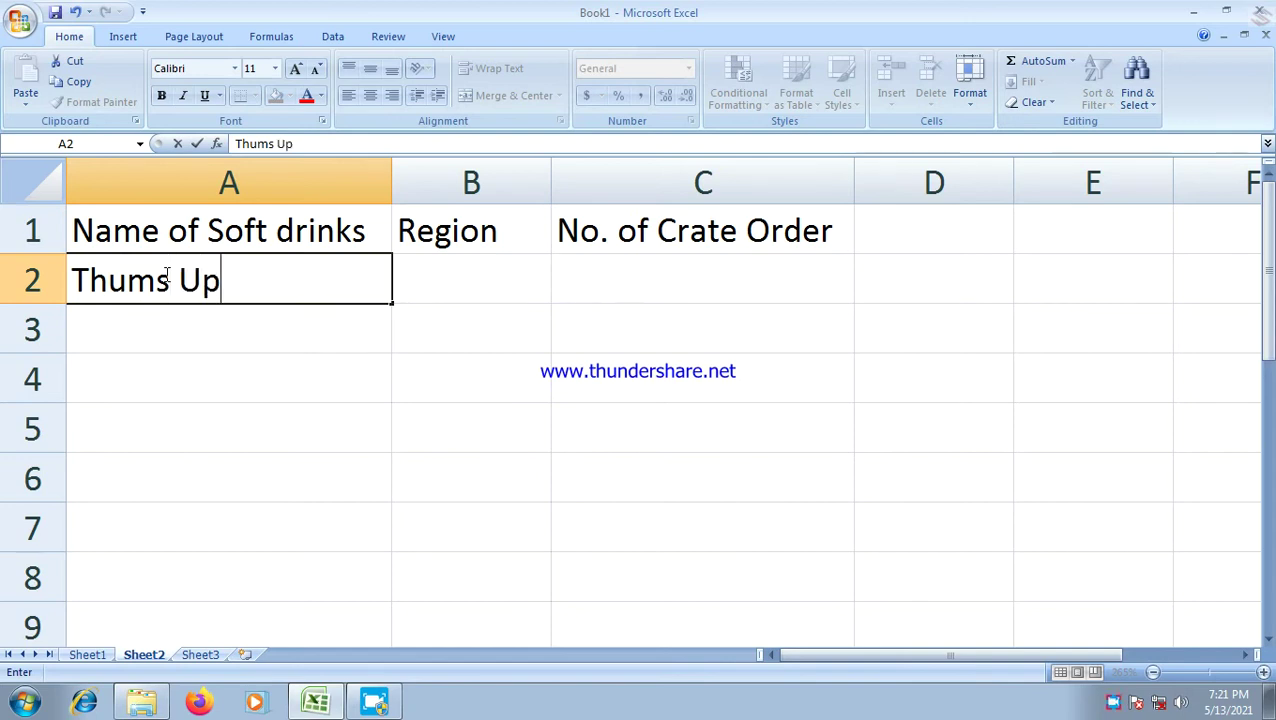
pyautogui.press('Return')
pyautogui.write('Pepsi')
pyautogui.press('Return')
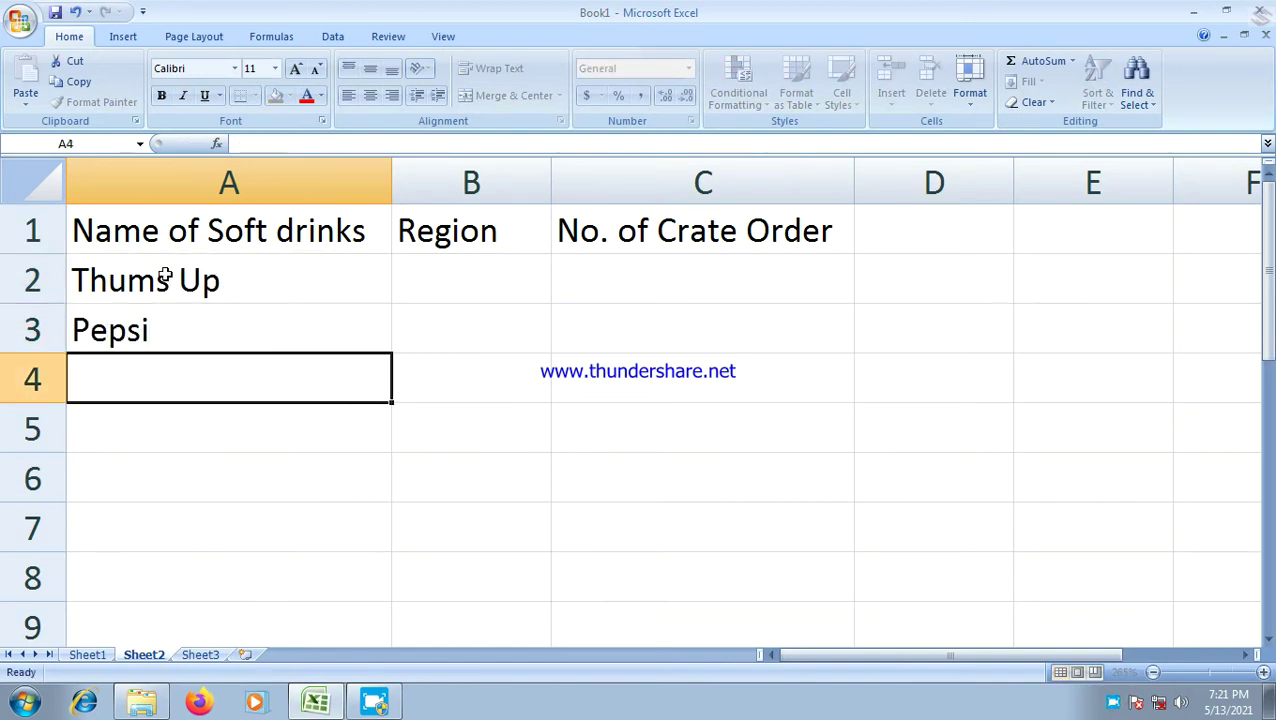
pyautogui.write('Coca C')
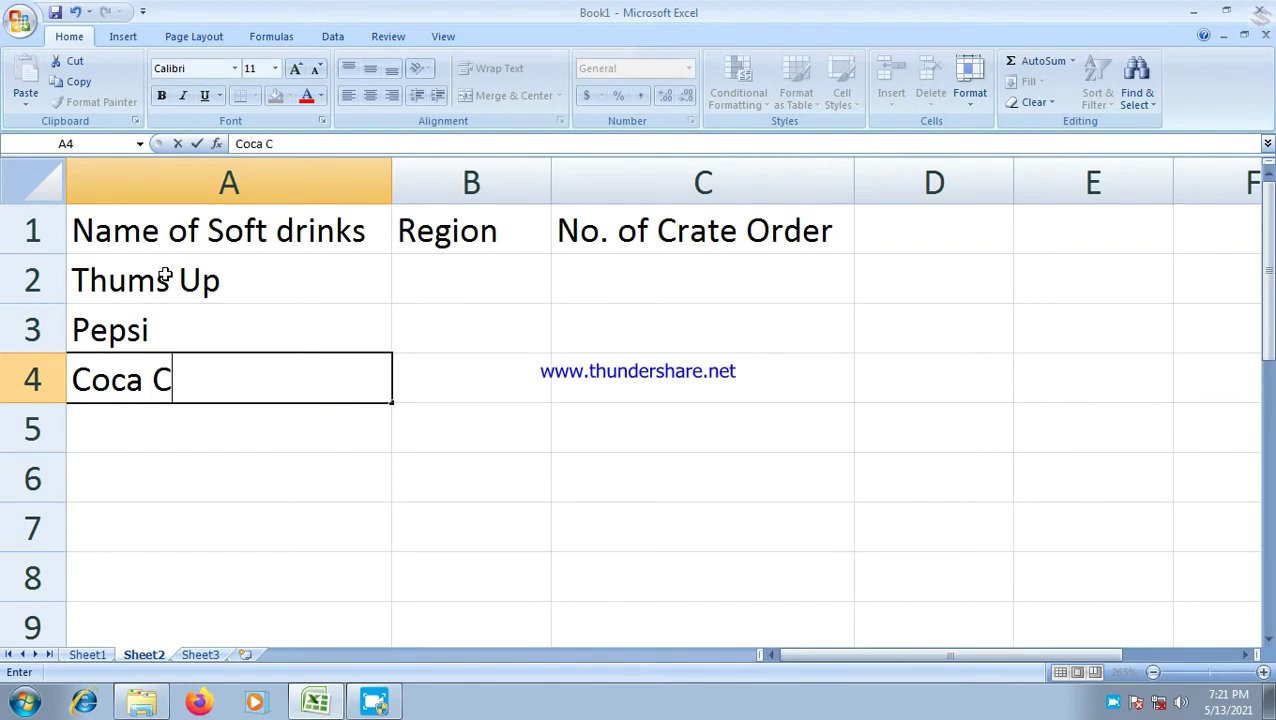
pyautogui.write('ola')
pyautogui.press('Return')
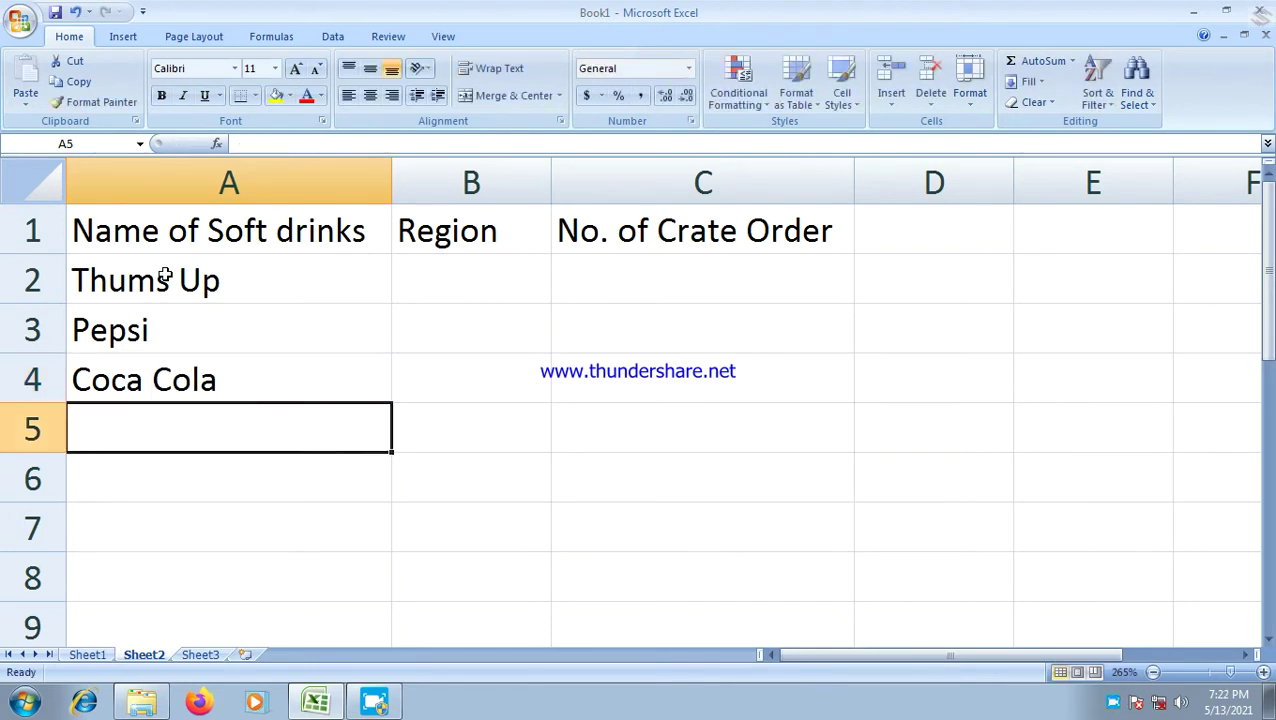
pyautogui.write('Sp')
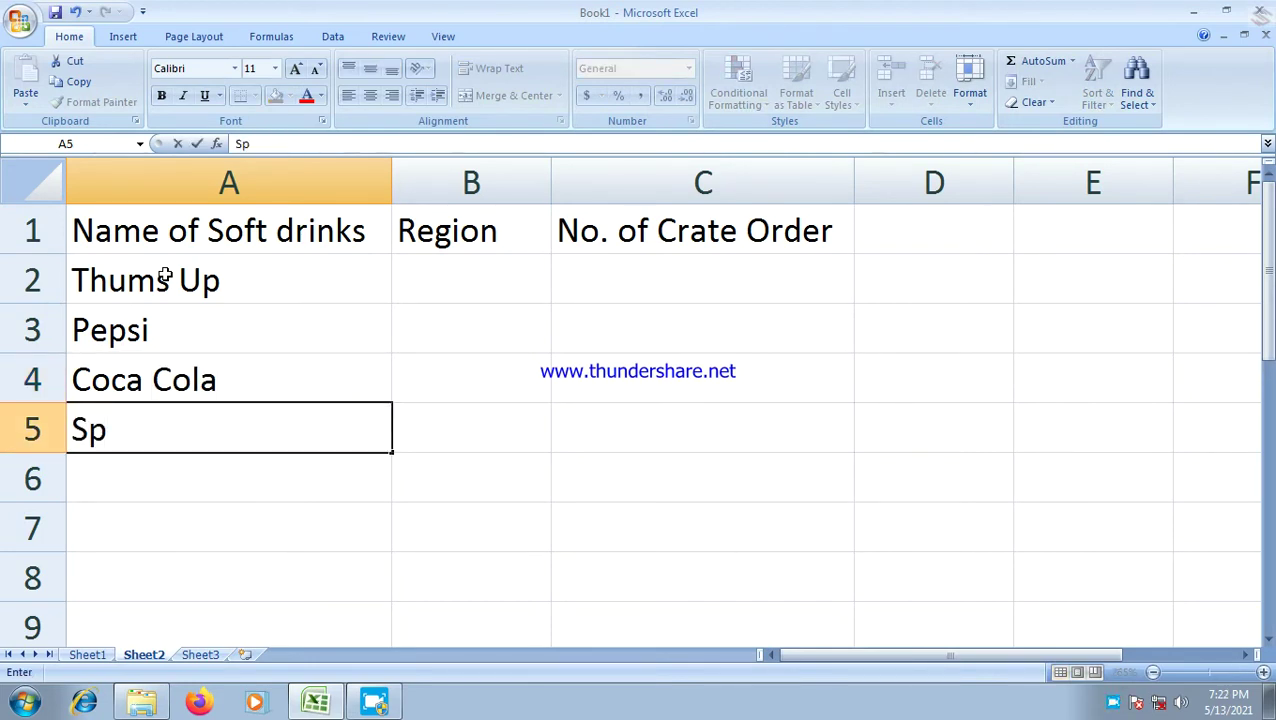
pyautogui.write('rite')
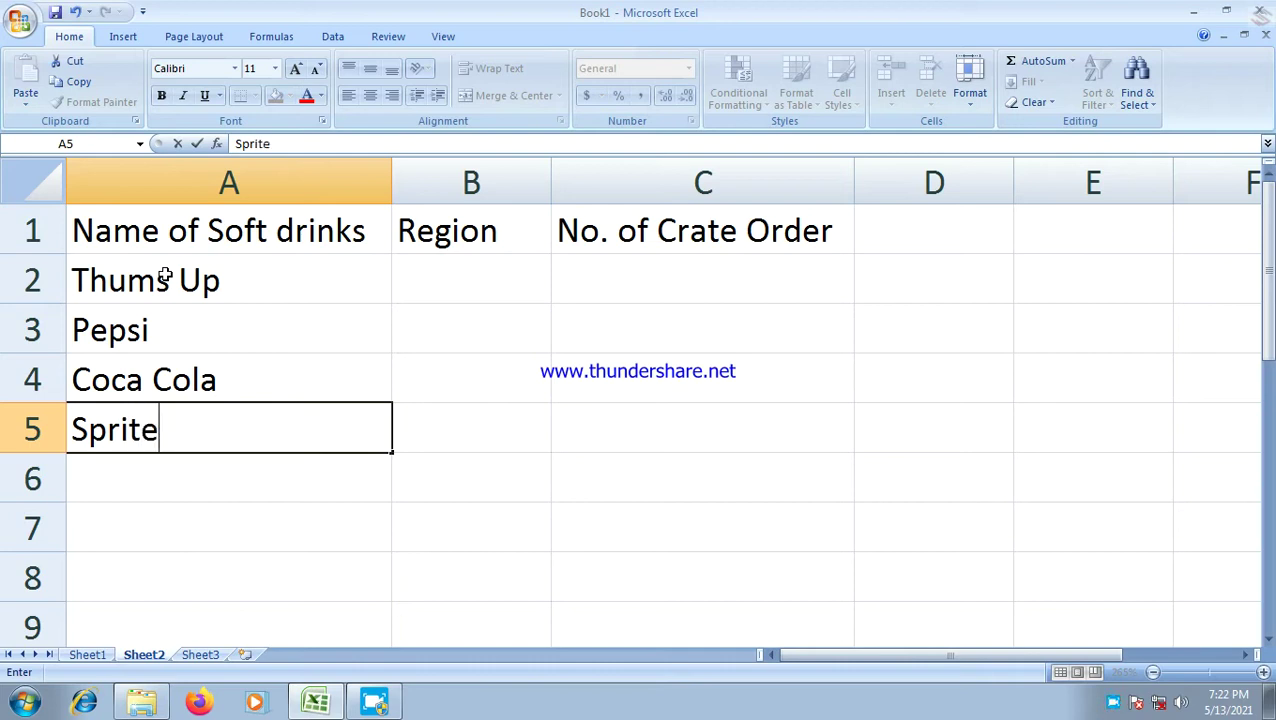
pyautogui.press('Return')
pyautogui.scroll(-2, 168, 280)
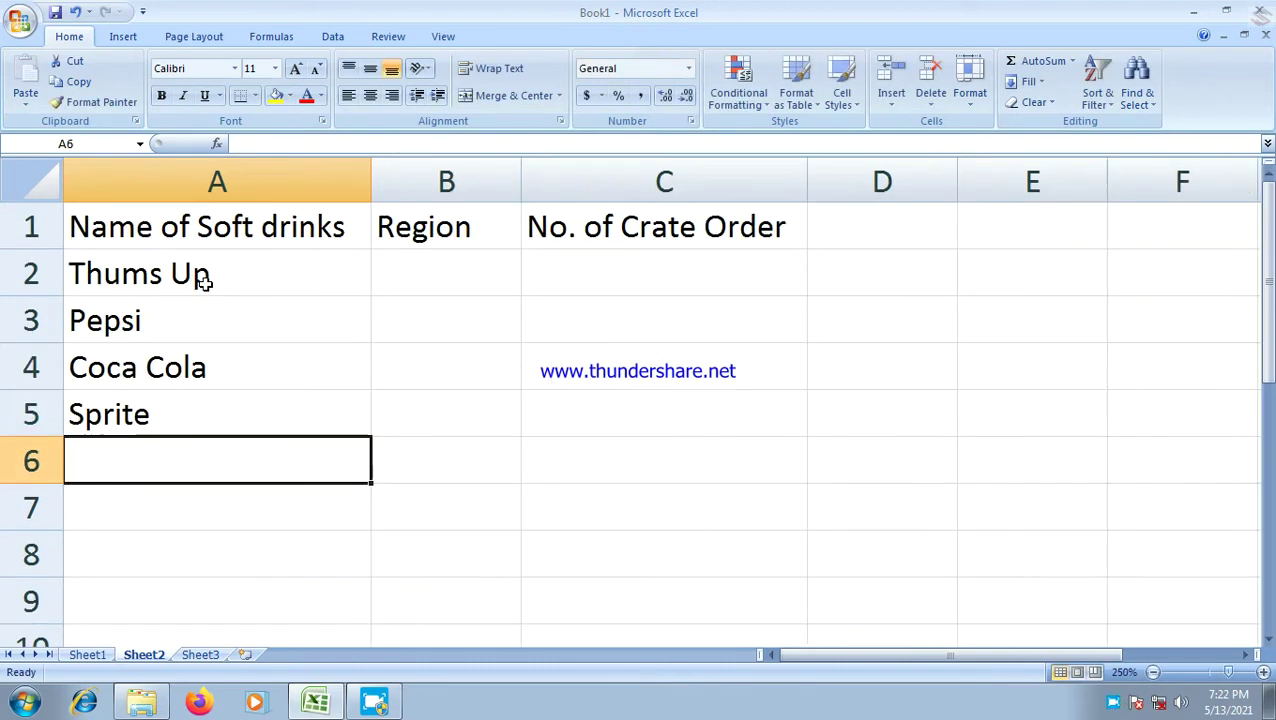
pyautogui.scroll(-1, 170, 281)
pyautogui.moveTo(182, 259); pyautogui.dragTo(177, 368)
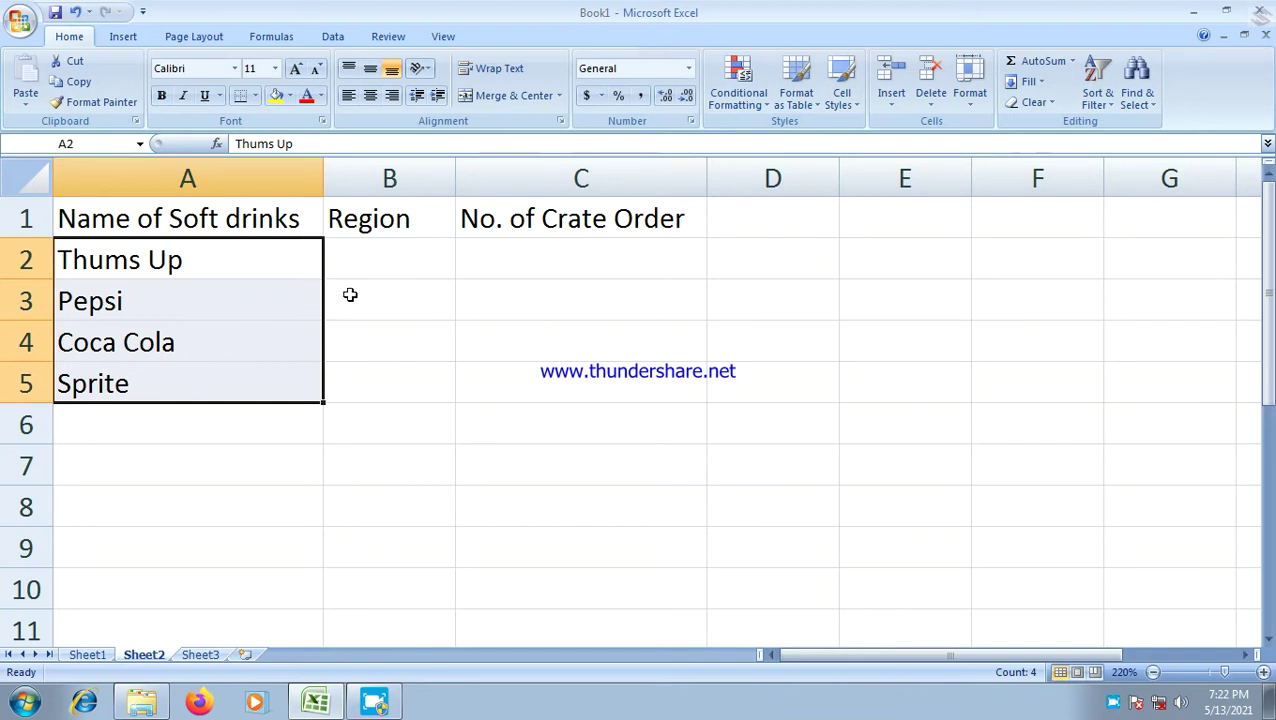
# Step: Fill North into B2:B5 and copy the four drink names into A6:A9
pyautogui.click(376, 274)
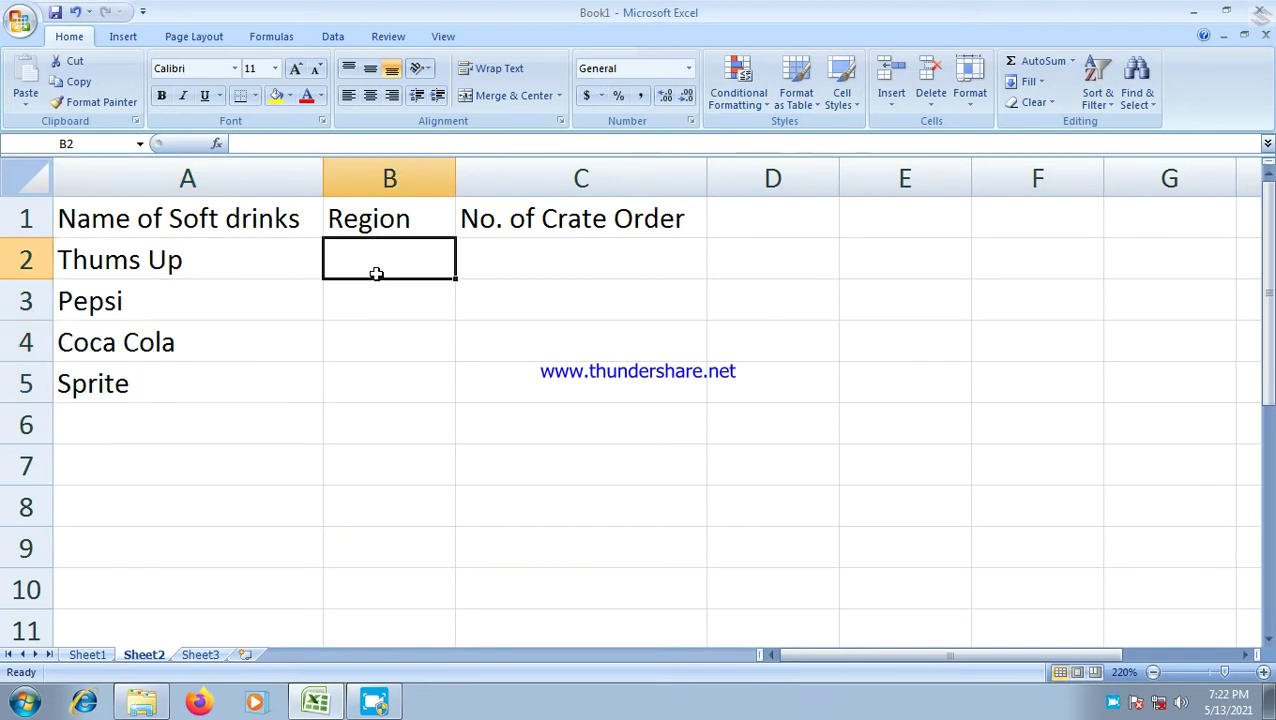
pyautogui.write('N')
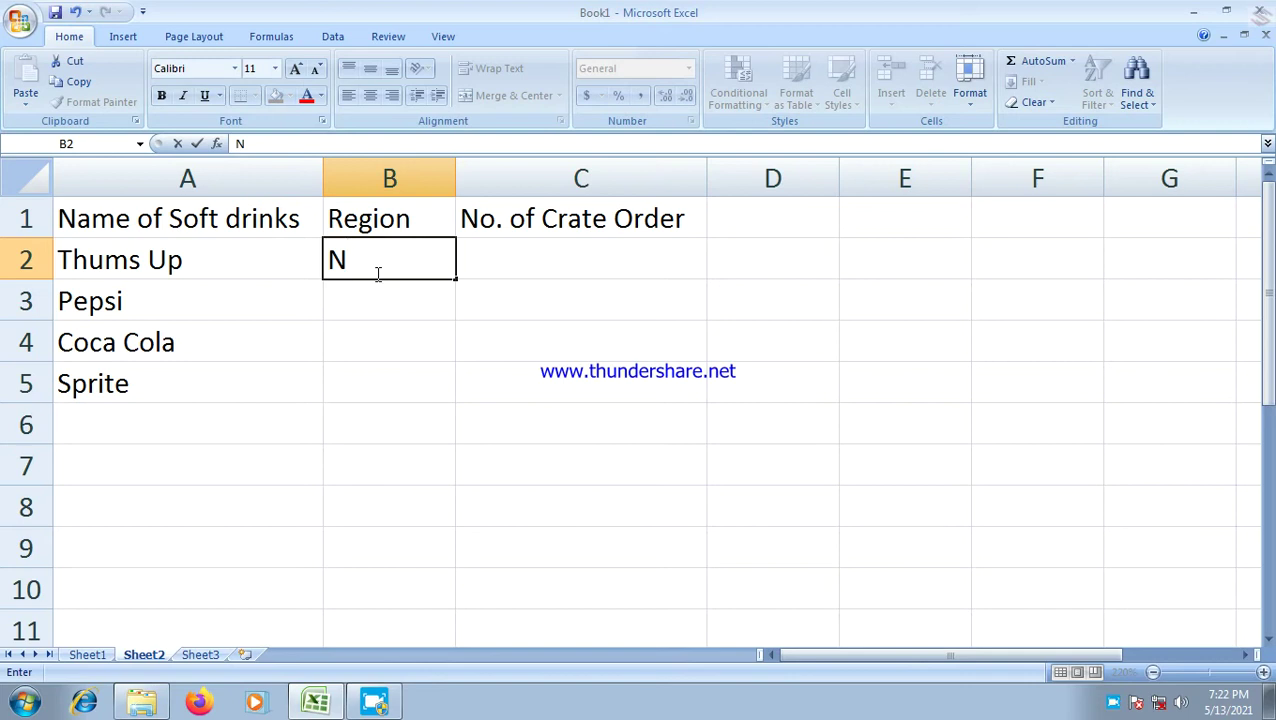
pyautogui.write('o')
pyautogui.write('rth')
pyautogui.press('Return')
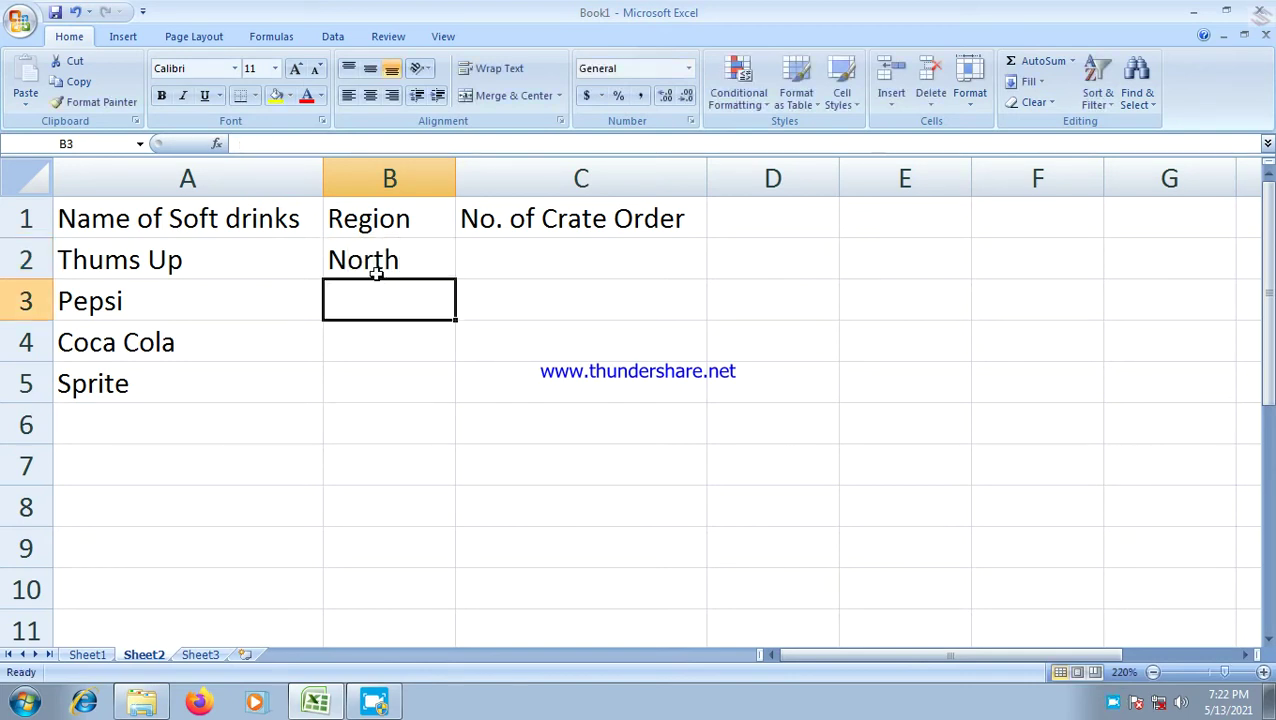
pyautogui.click(388, 259)
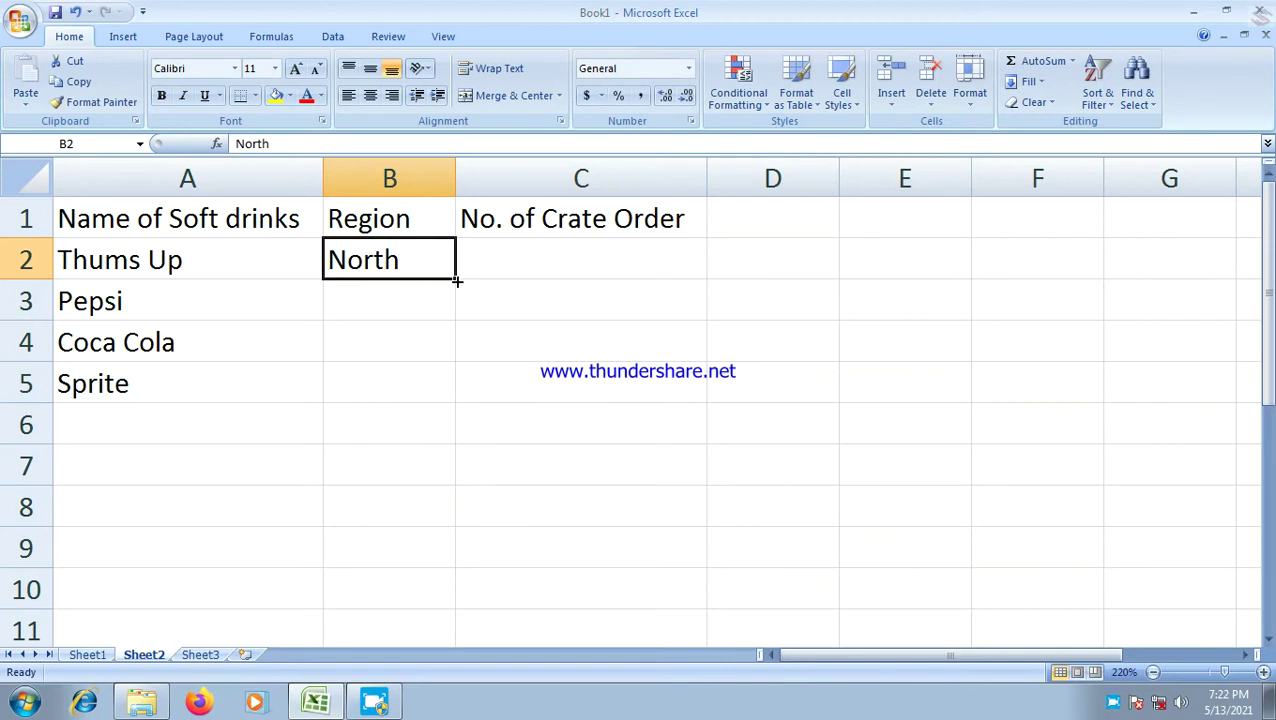
pyautogui.moveTo(456, 277); pyautogui.dragTo(456, 395)
pyautogui.moveTo(152, 262); pyautogui.dragTo(148, 389)
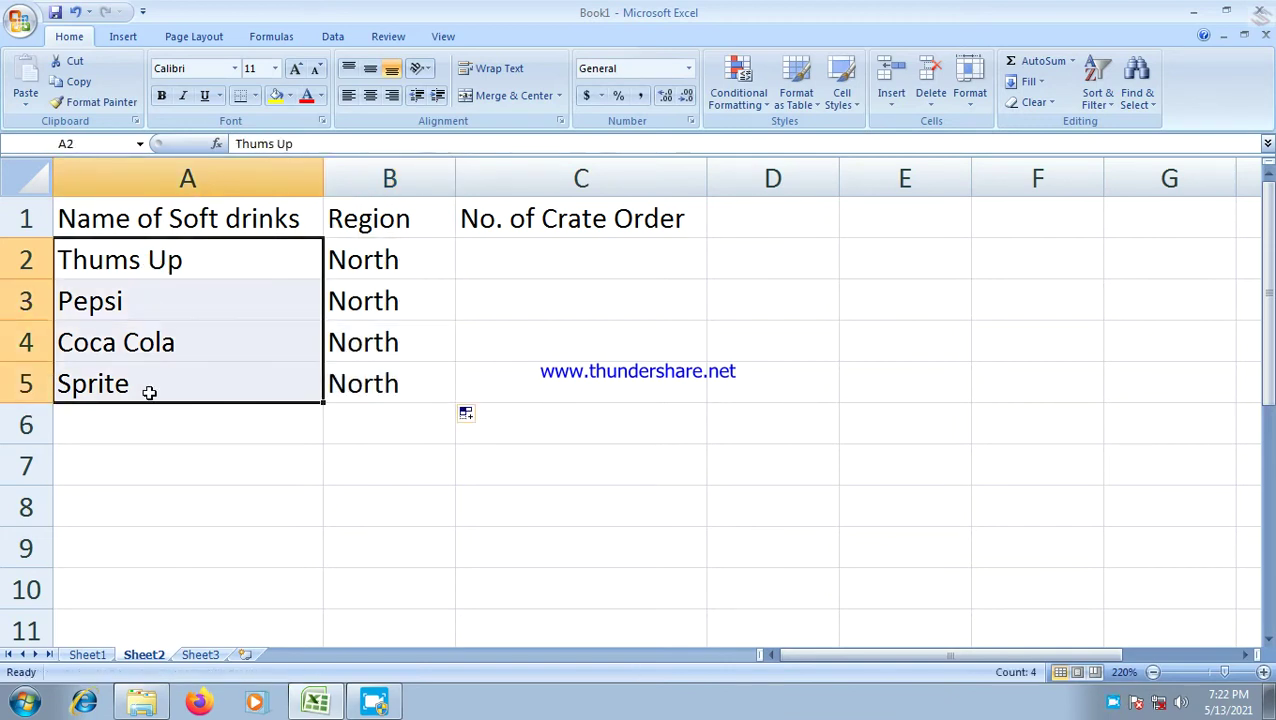
pyautogui.hotkey('ctrl', 'c')
pyautogui.click(145, 435)
pyautogui.hotkey('ctrl', 'v')
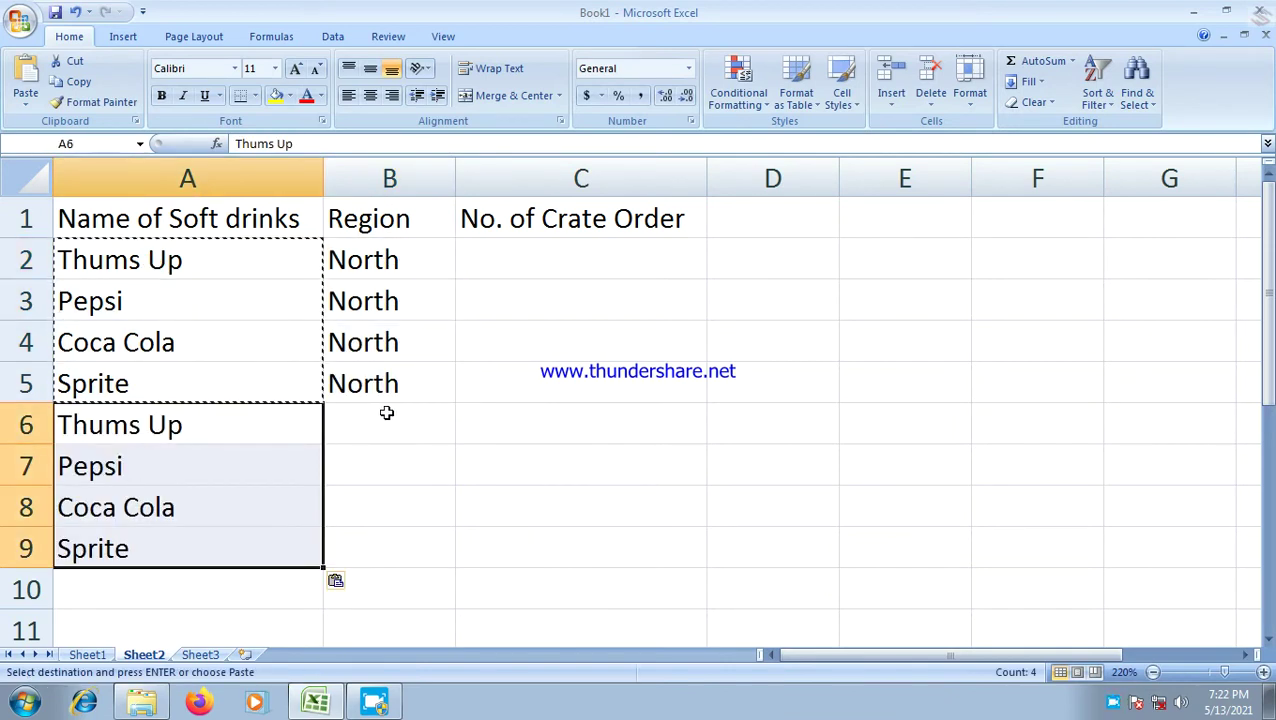
pyautogui.press('Escape')
# Step: Fill South into B6:B9 and copy the drink names into A10:A13
pyautogui.click(386, 412)
pyautogui.write('South')
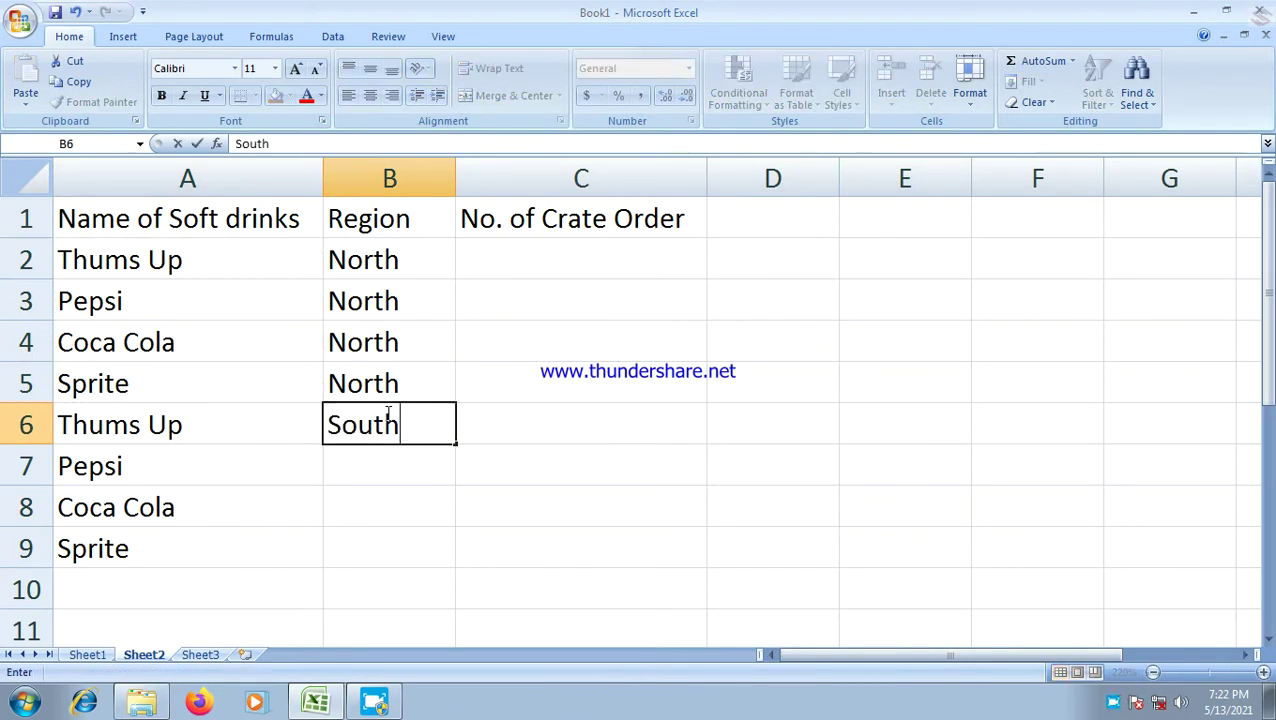
pyautogui.press('Return')
pyautogui.click(388, 416)
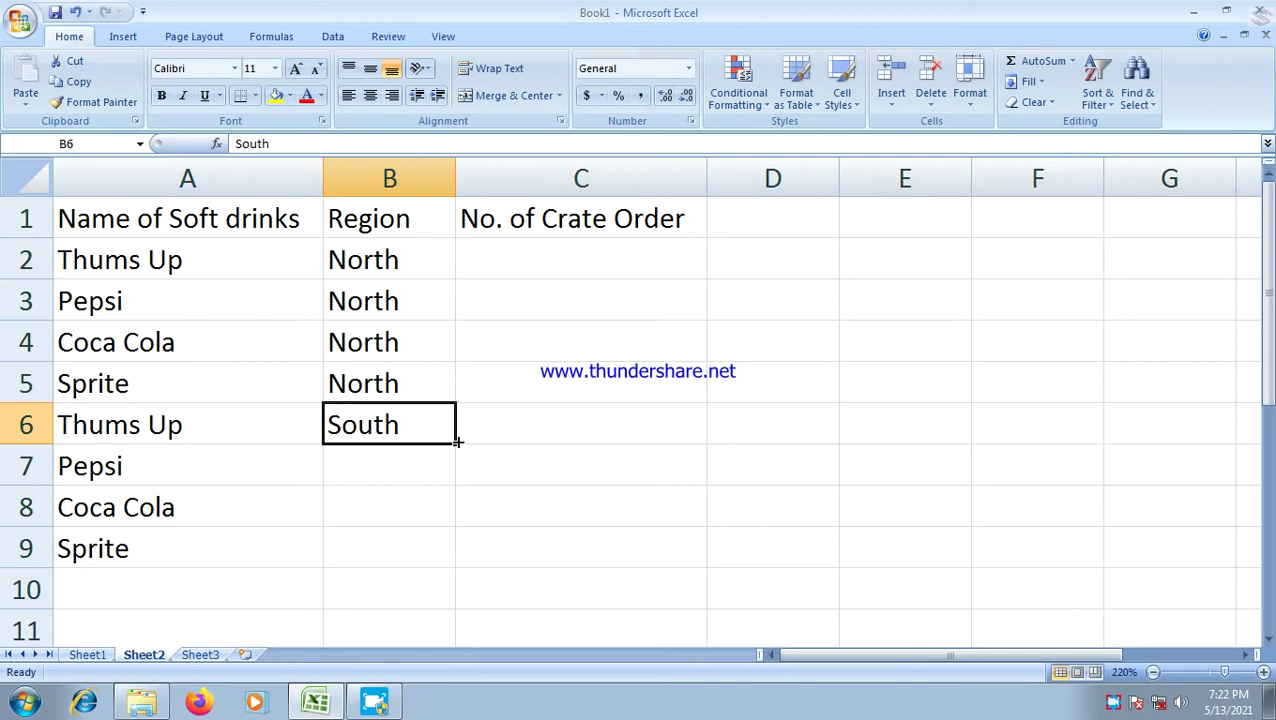
pyautogui.moveTo(455, 443); pyautogui.dragTo(455, 565)
pyautogui.moveTo(131, 427); pyautogui.dragTo(140, 540)
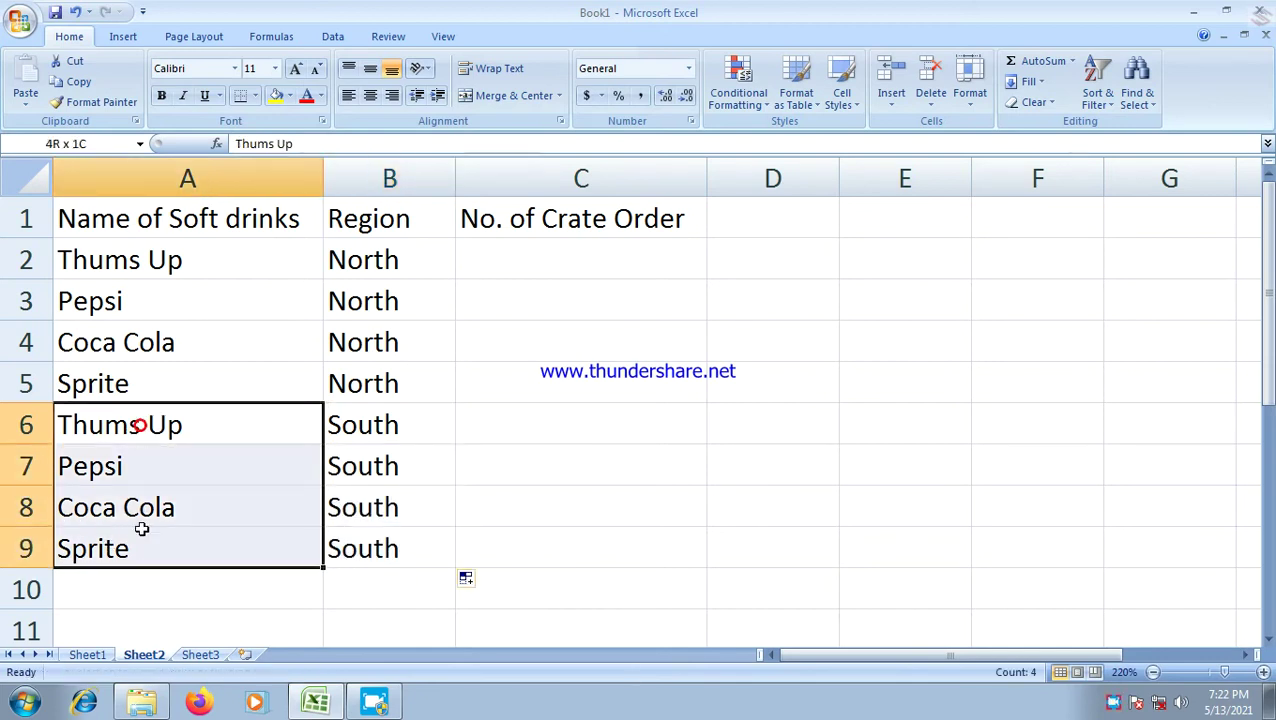
pyautogui.hotkey('ctrl', 'c')
pyautogui.click(110, 596)
pyautogui.hotkey('ctrl', 'v')
pyautogui.scroll(-1, 330, 570)
pyautogui.scroll(-2, 356, 389)
pyautogui.press('Escape')
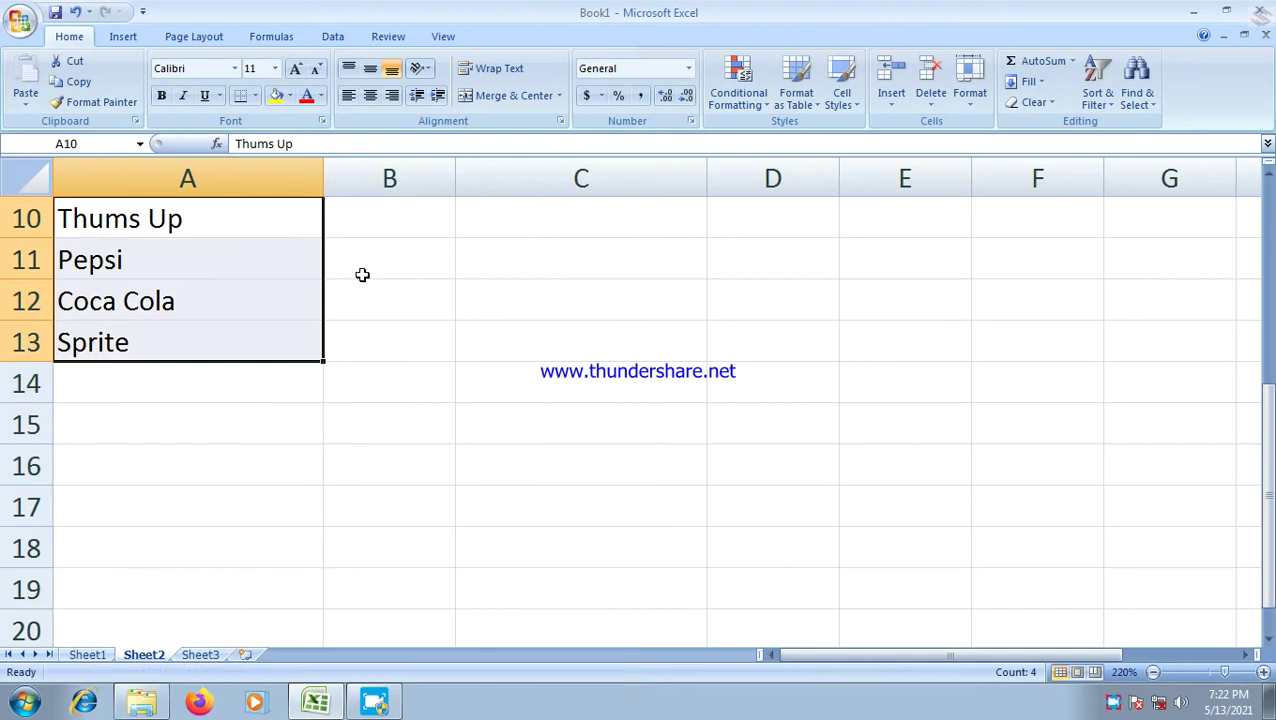
pyautogui.scroll(3, 360, 400)
# Step: Fill East into B10:B13 and copy the drink names into A14:A17
pyautogui.click(364, 590)
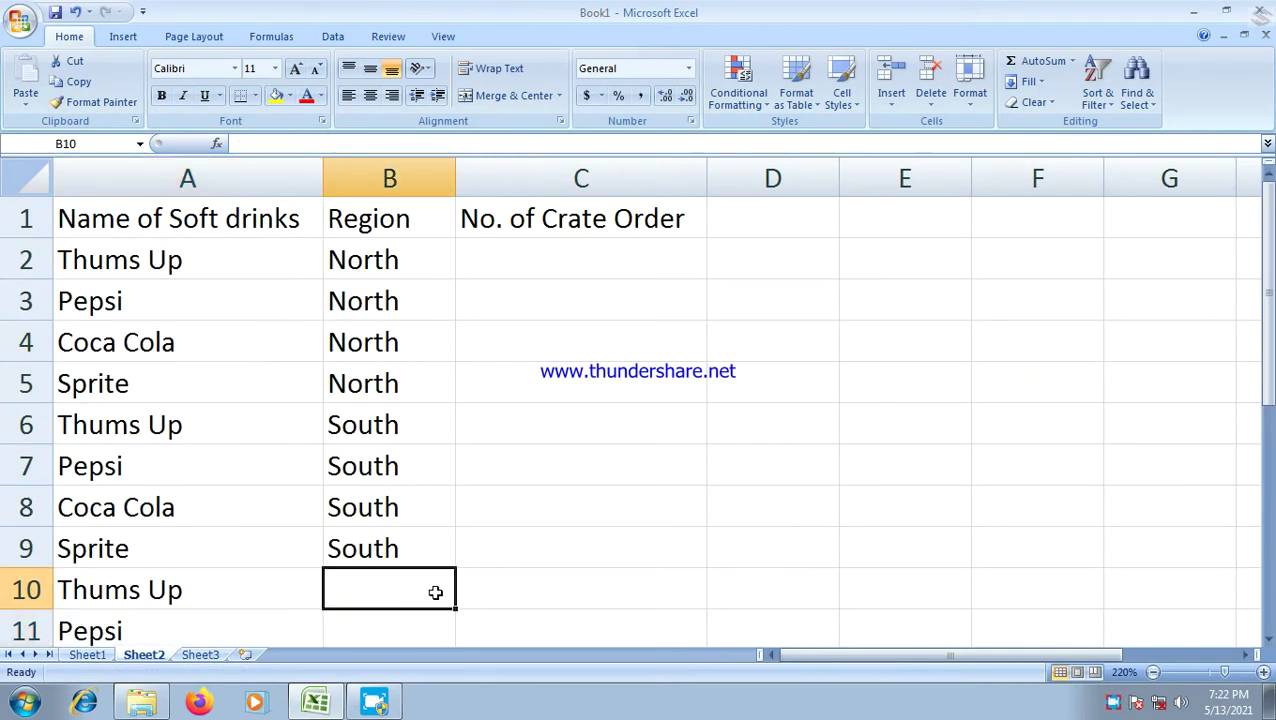
pyautogui.write('East')
pyautogui.press('Return')
pyautogui.scroll(-2, 420, 480)
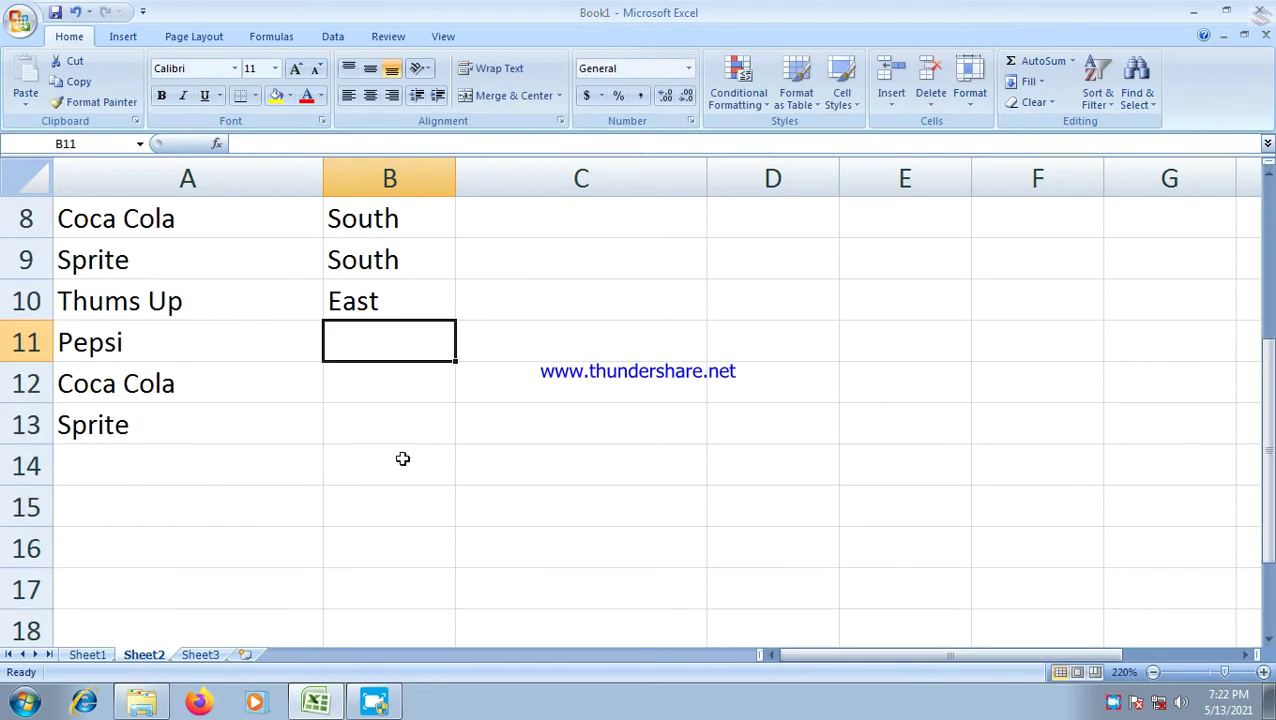
pyautogui.click(415, 292)
pyautogui.doubleClick(456, 322)
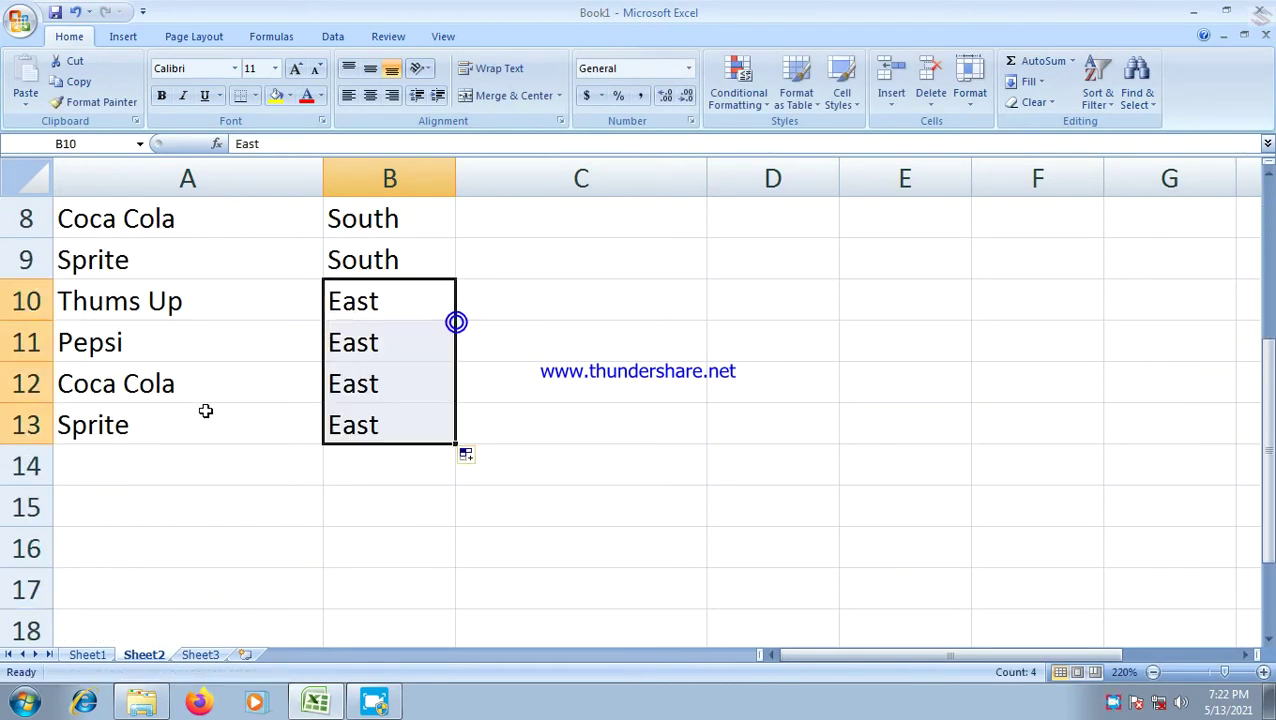
pyautogui.moveTo(142, 300); pyautogui.dragTo(136, 409)
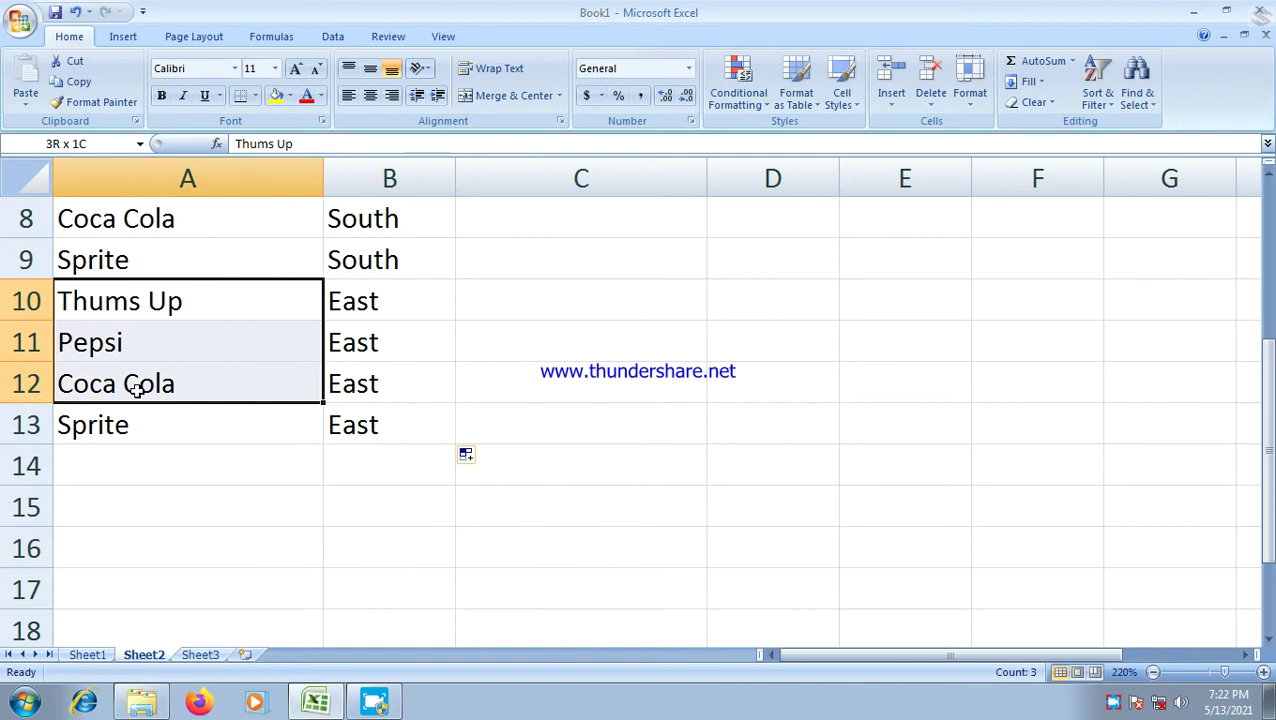
pyautogui.hotkey('ctrl', 'c')
pyautogui.click(131, 464)
pyautogui.hotkey('ctrl', 'v')
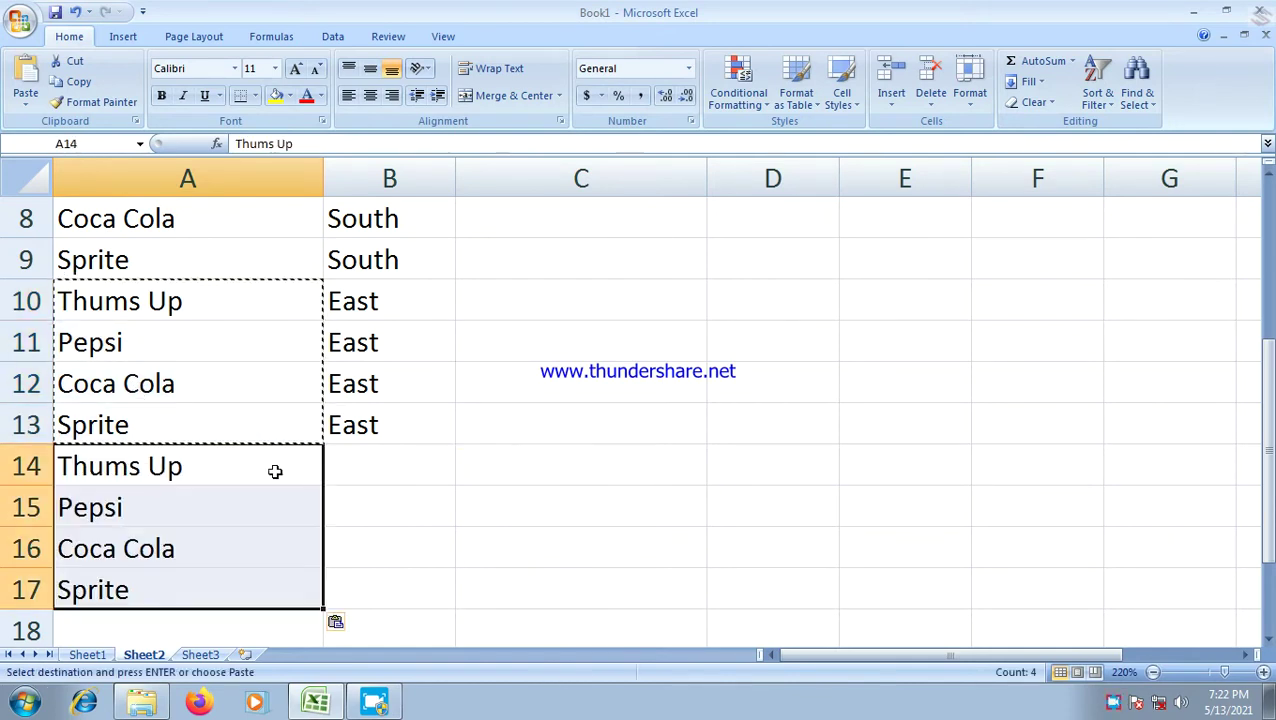
# Step: Enter West in B14 and fill it down through B17
pyautogui.click(359, 466)
pyautogui.press('Escape')
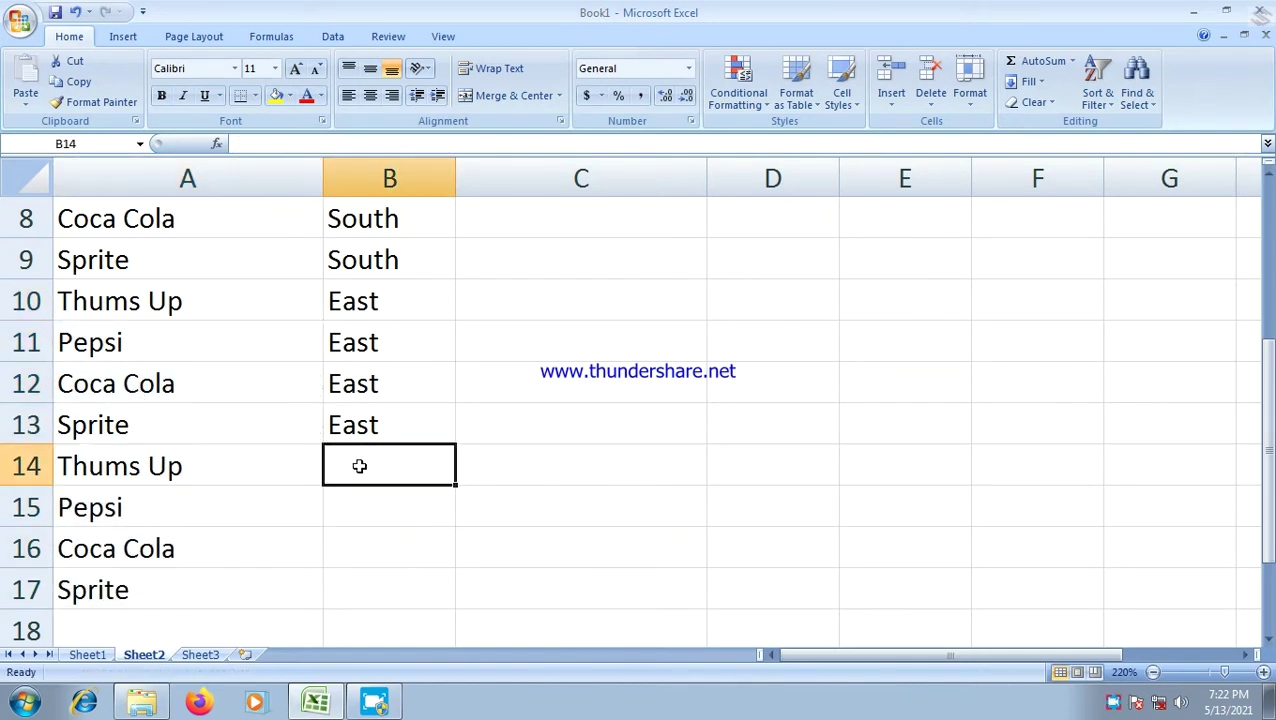
pyautogui.write('West')
pyautogui.click(422, 512)
pyautogui.click(432, 474)
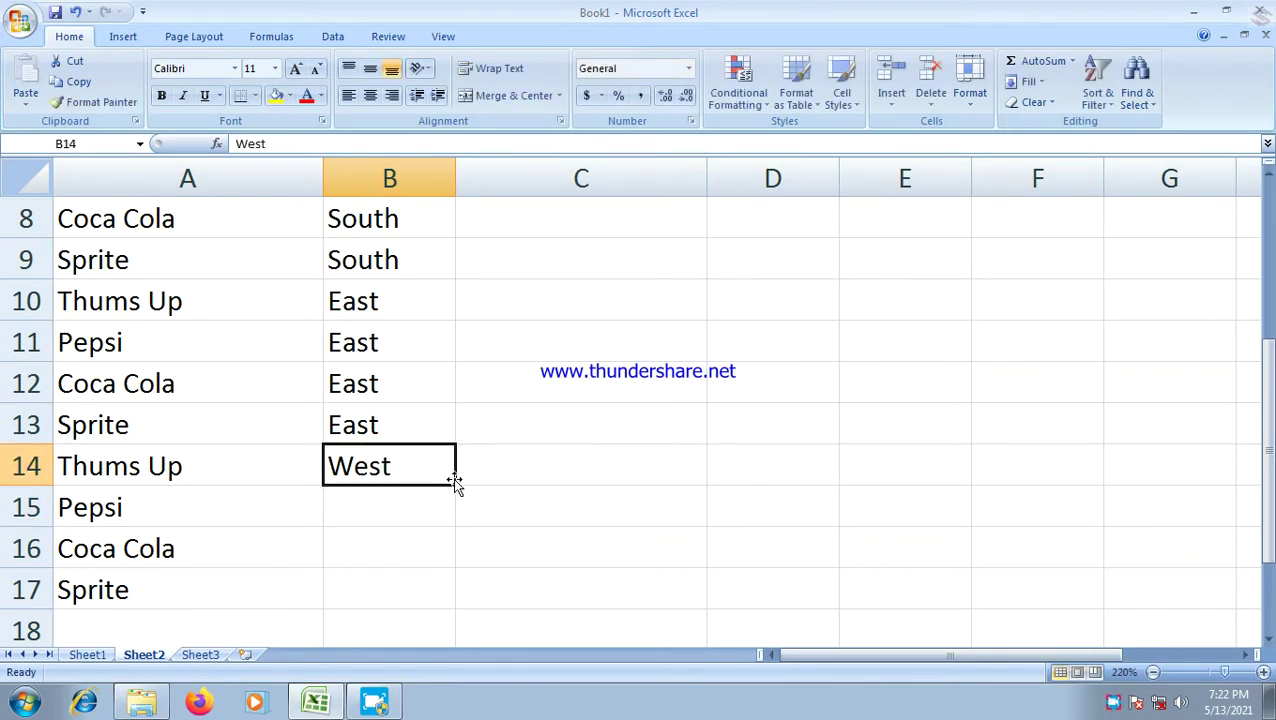
pyautogui.doubleClick(456, 487)
pyautogui.scroll(-3, 456, 487)
pyautogui.scroll(-1, 456, 487)
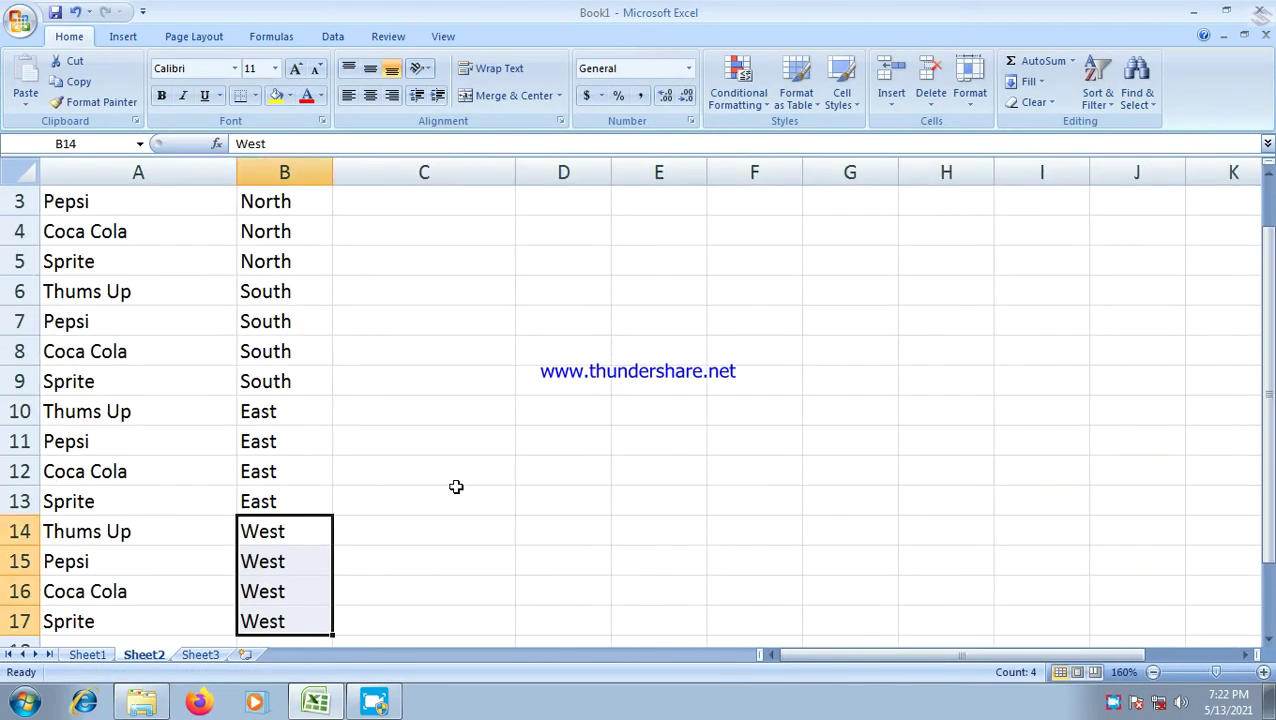
pyautogui.scroll(-1, 456, 487)
# Step: Widen column D slightly and start a RANDBETWEEN formula in D2
pyautogui.click(406, 226)
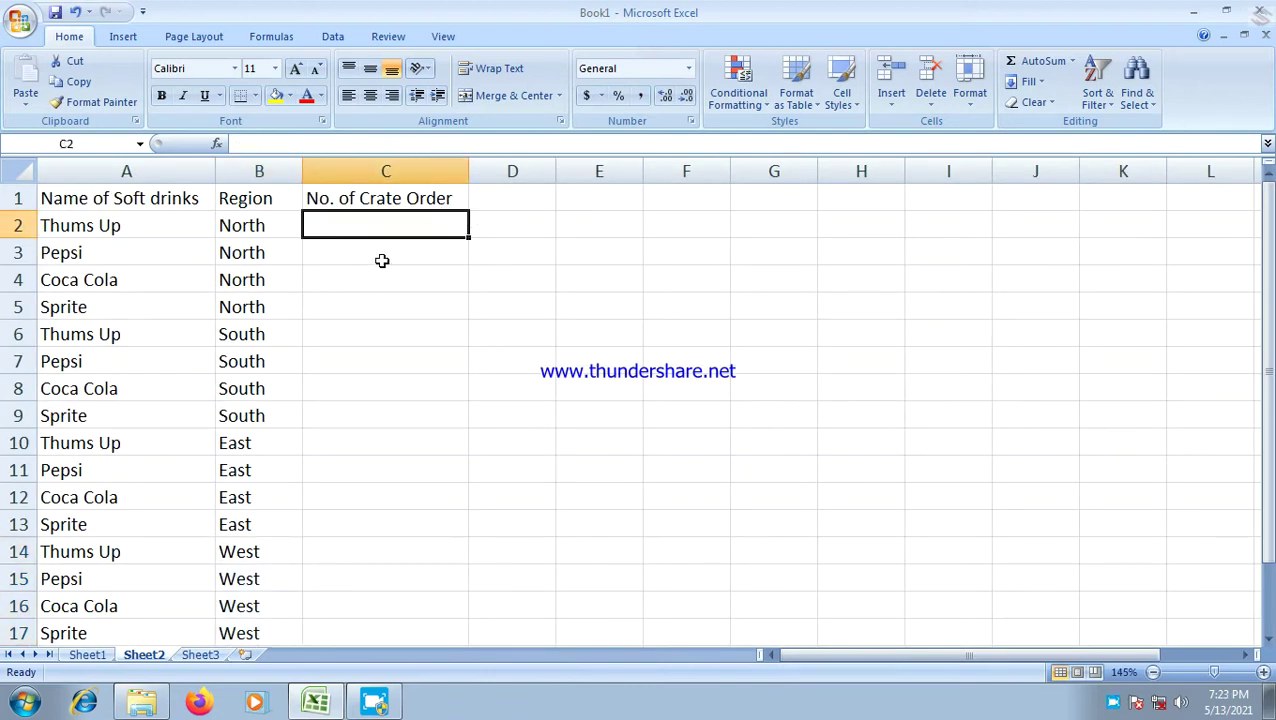
pyautogui.moveTo(555, 175); pyautogui.dragTo(583, 175)
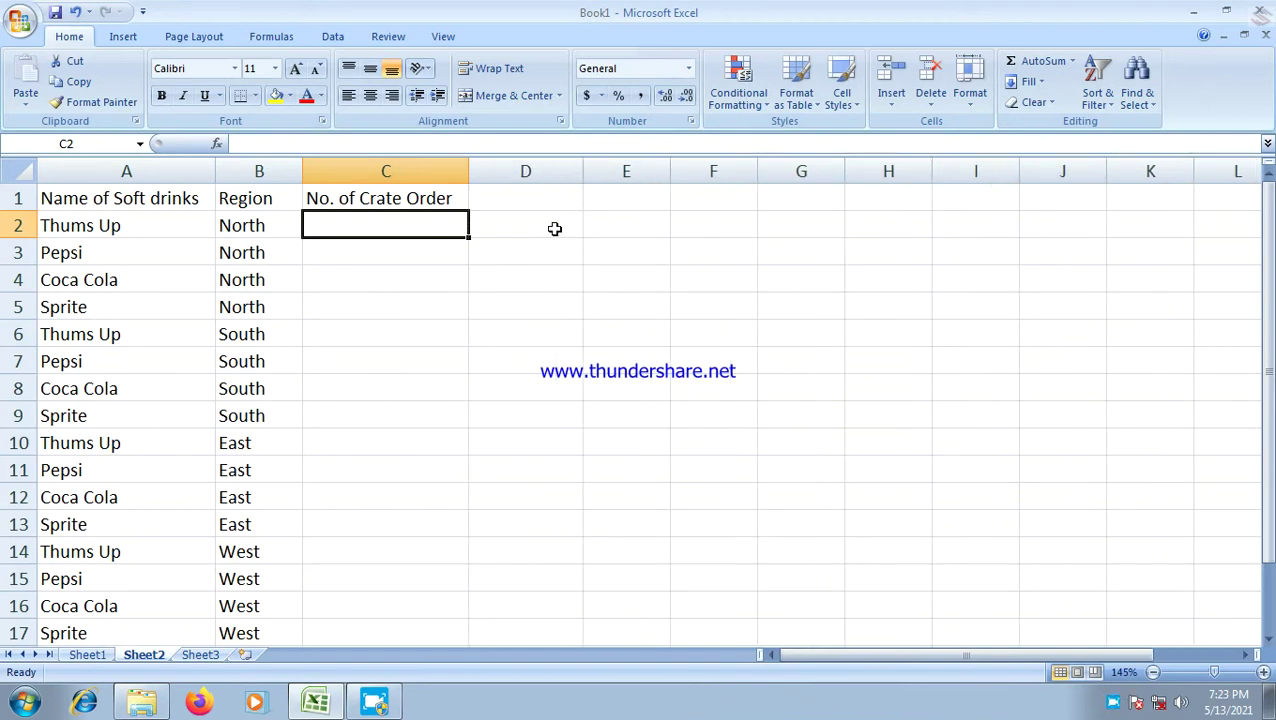
pyautogui.click(554, 229)
pyautogui.write('=')
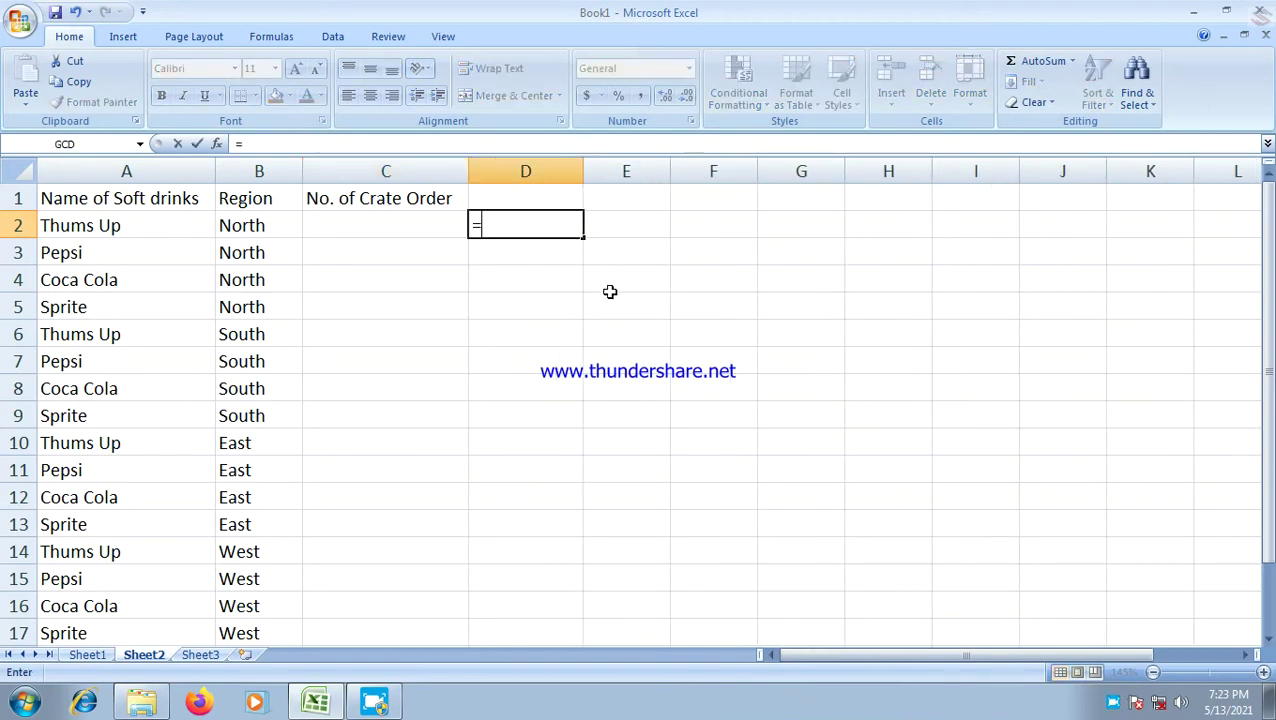
pyautogui.write('randbe')
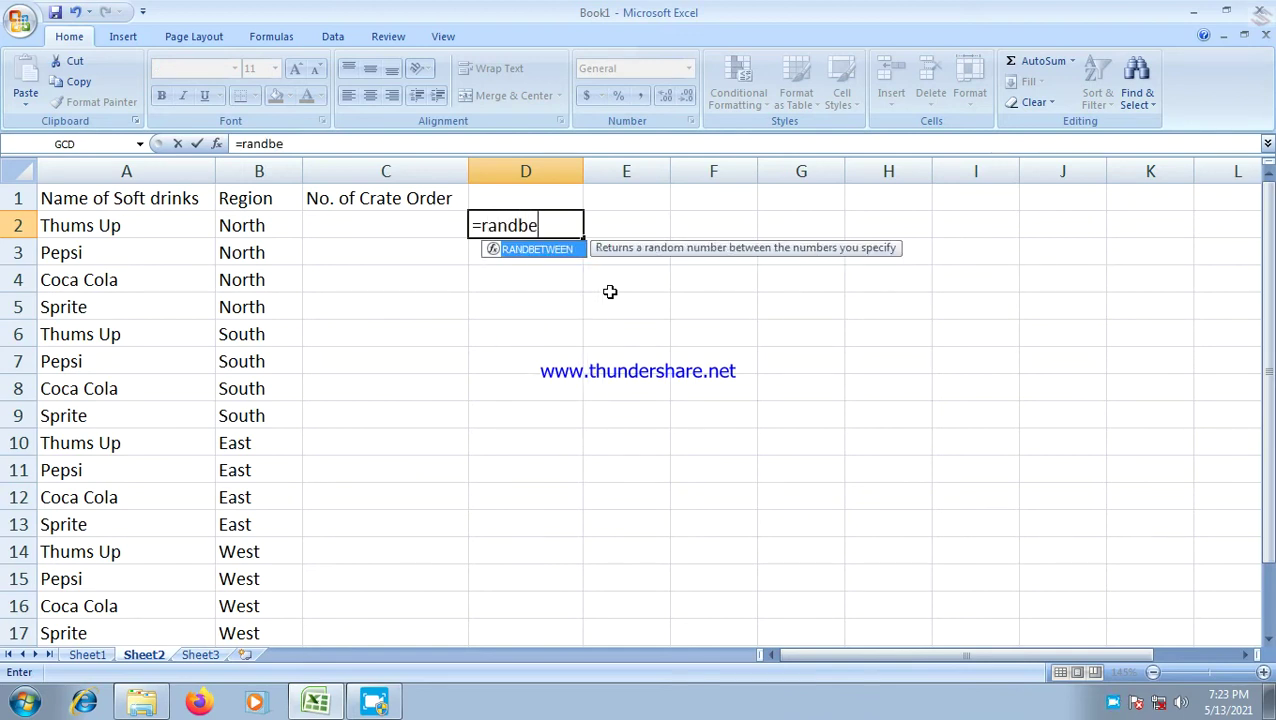
pyautogui.write('tween(')
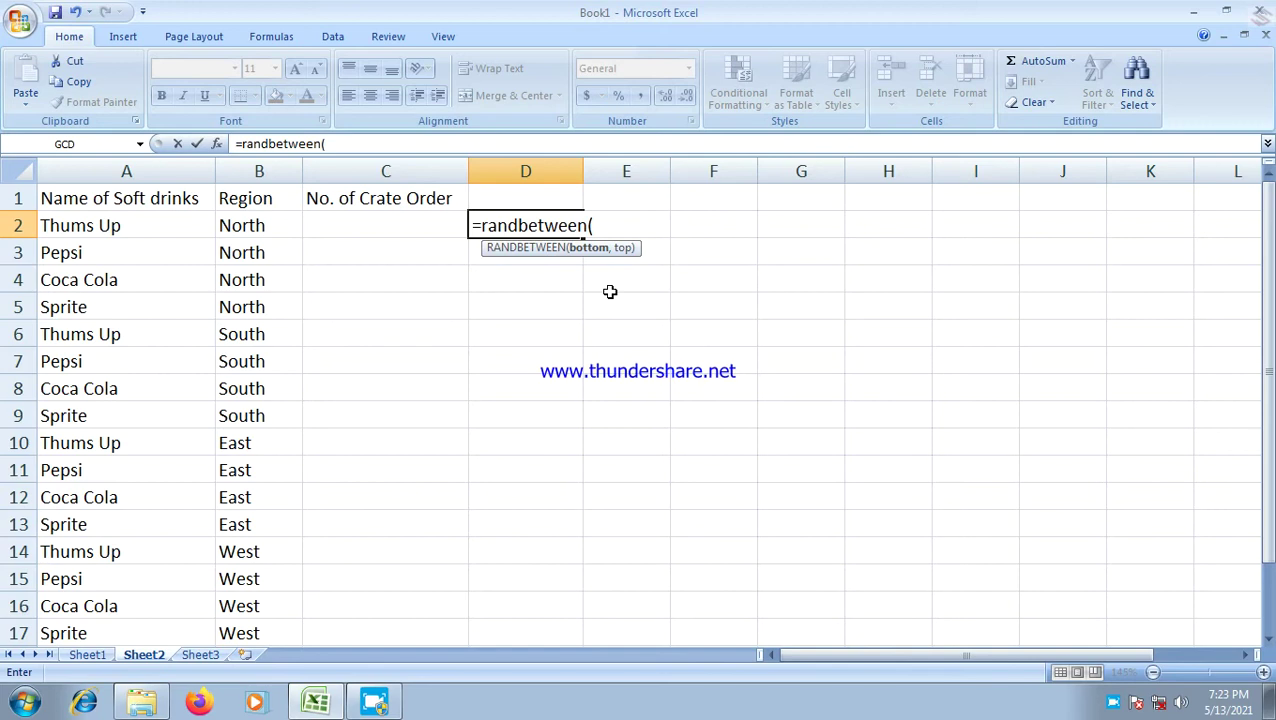
# Step: Complete =RANDBETWEEN(1000,9999) in D2, fill it down to D17, and copy D2:D17
pyautogui.write('1000')
pyautogui.write(',9999')
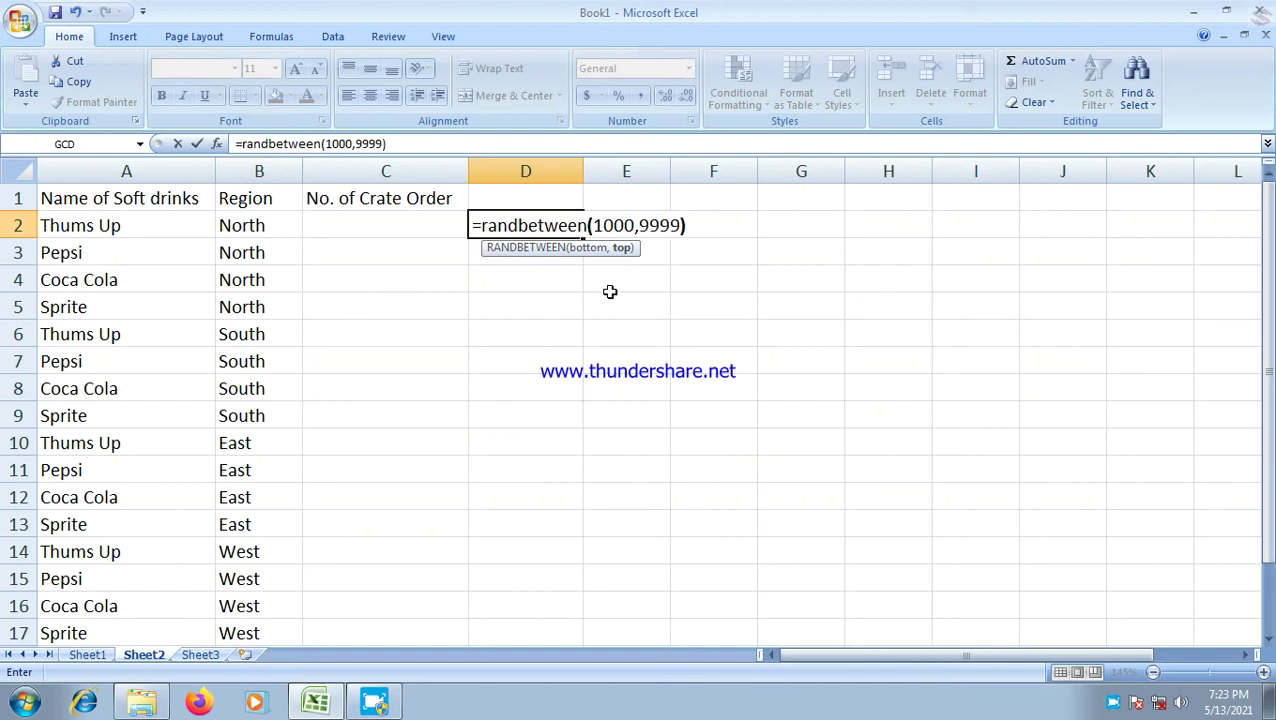
pyautogui.press('Return')
pyautogui.click(546, 221)
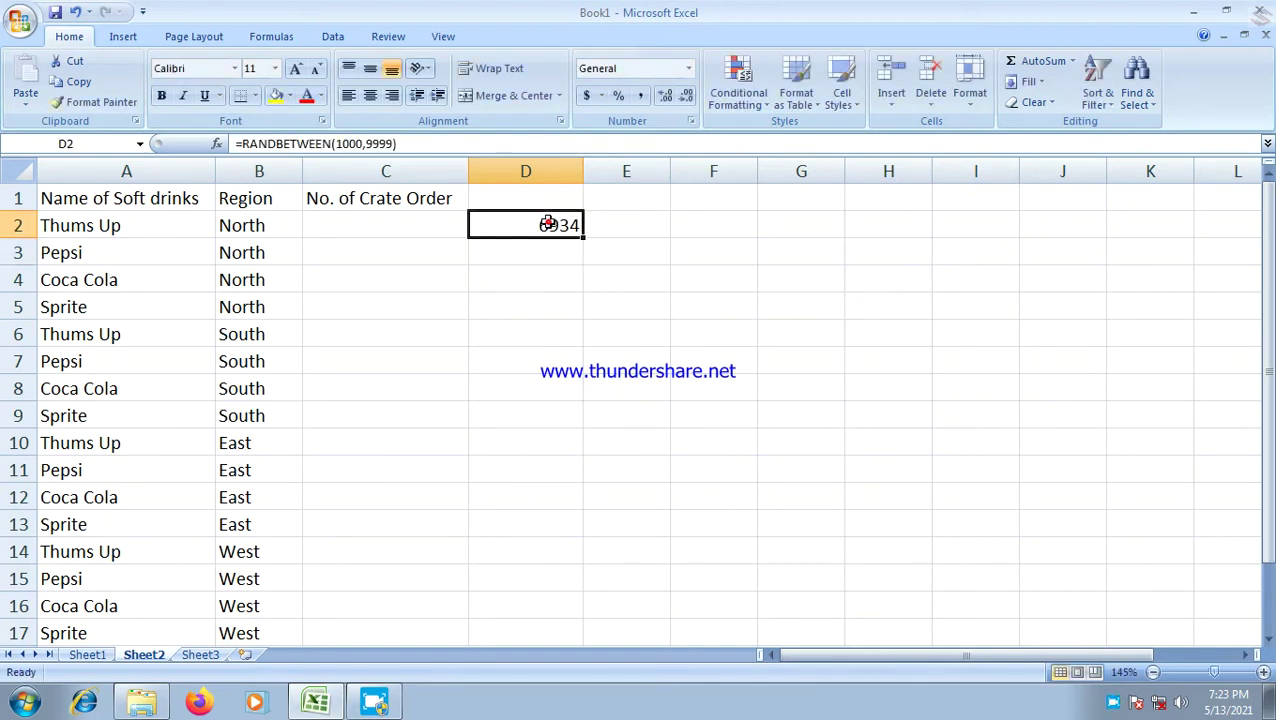
pyautogui.moveTo(583, 234); pyautogui.dragTo(549, 571)
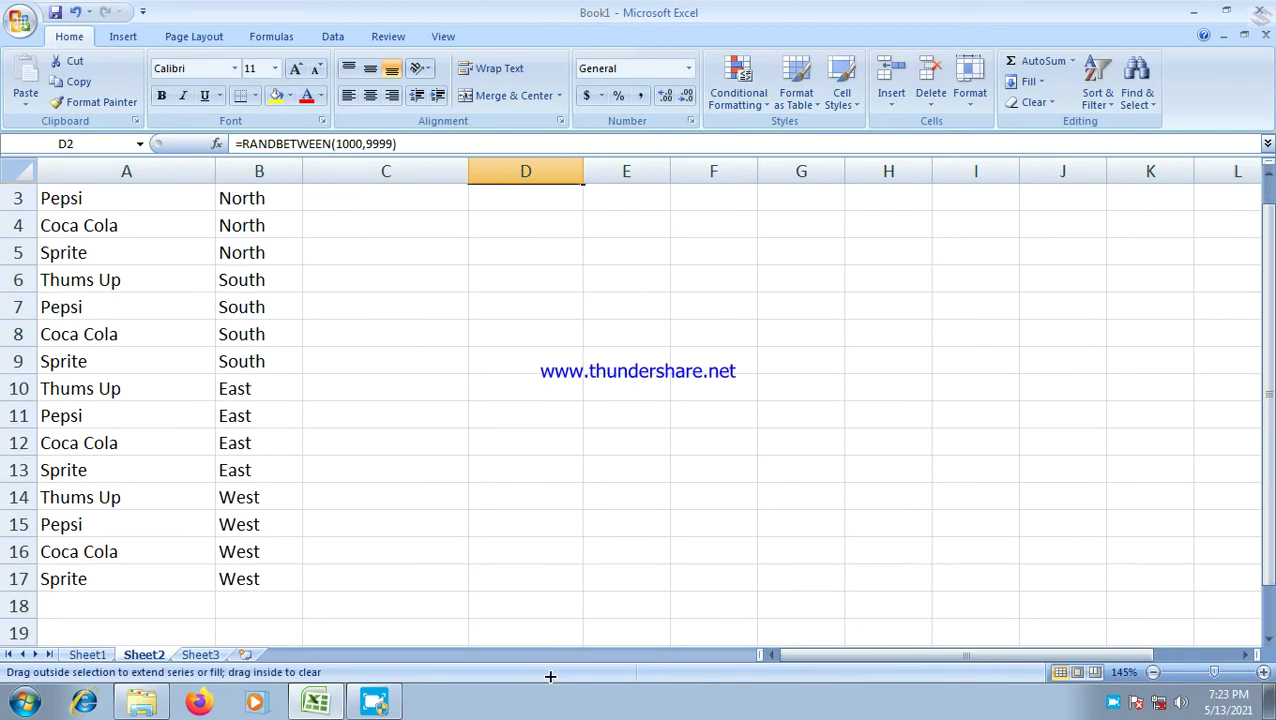
pyautogui.moveTo(556, 554); pyautogui.dragTo(556, 554)
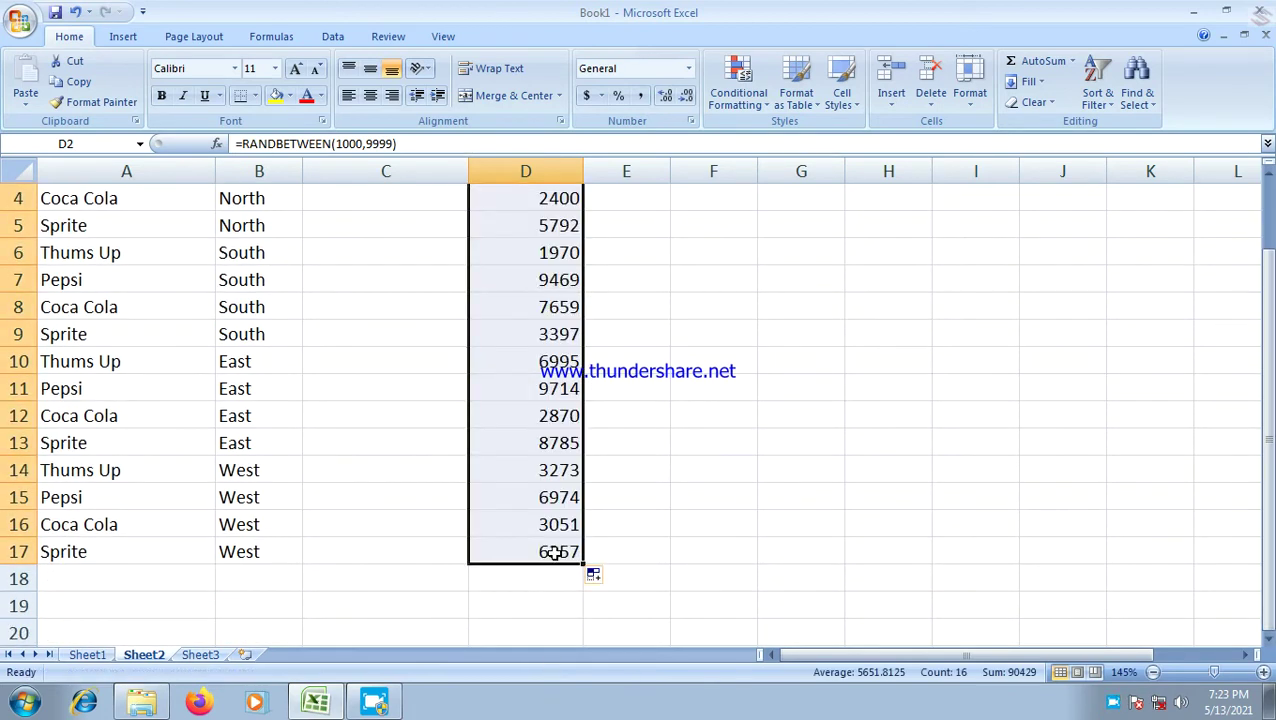
pyautogui.scroll(1, 535, 480)
pyautogui.keyDown('ctrl'); pyautogui.scroll(-2, 553, 422); pyautogui.keyUp('ctrl')
pyautogui.keyDown('ctrl'); pyautogui.scroll(2, 553, 422); pyautogui.keyUp('ctrl')
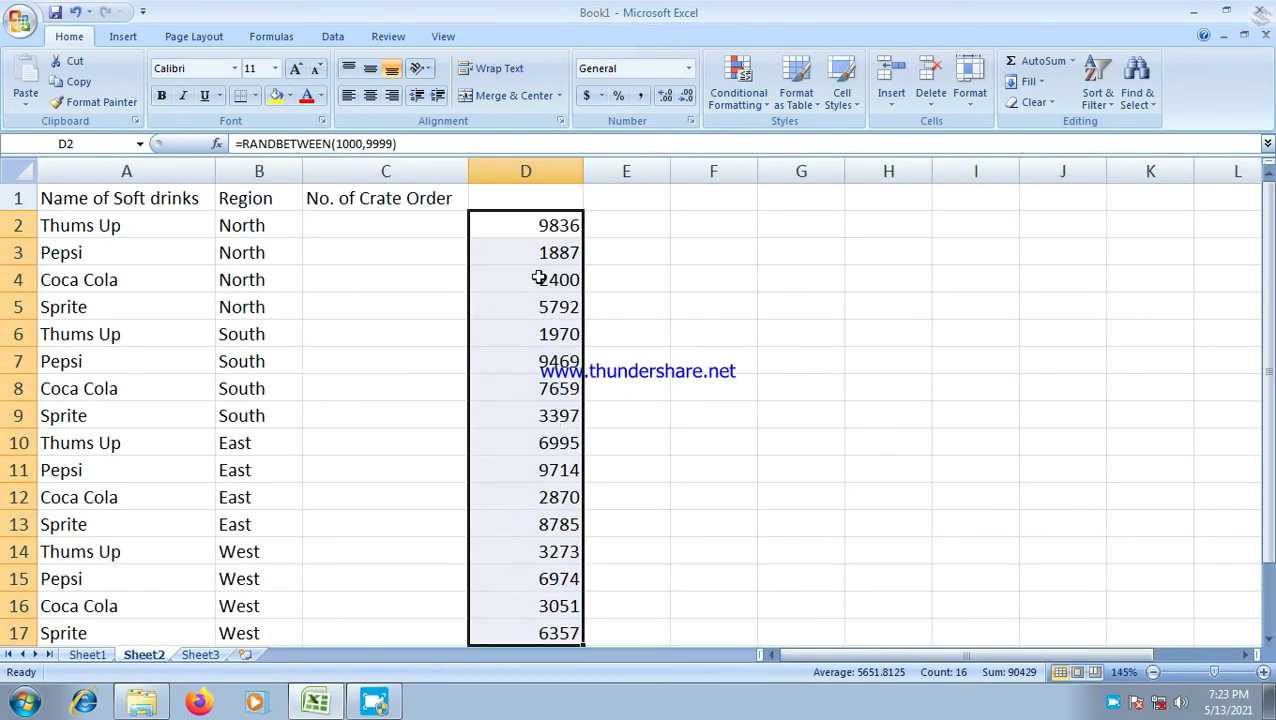
pyautogui.hotkey('ctrl', 'c')
pyautogui.click(413, 231)
pyautogui.rightClick(413, 231)
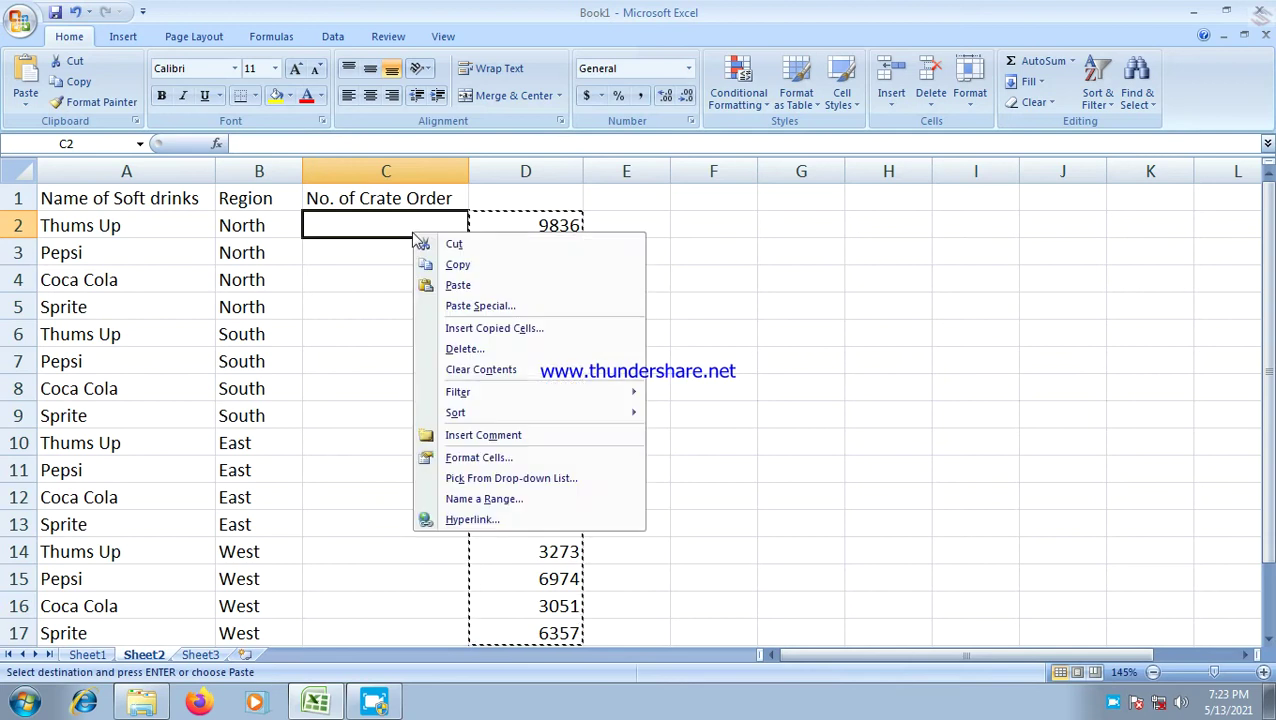
pyautogui.click(478, 305)
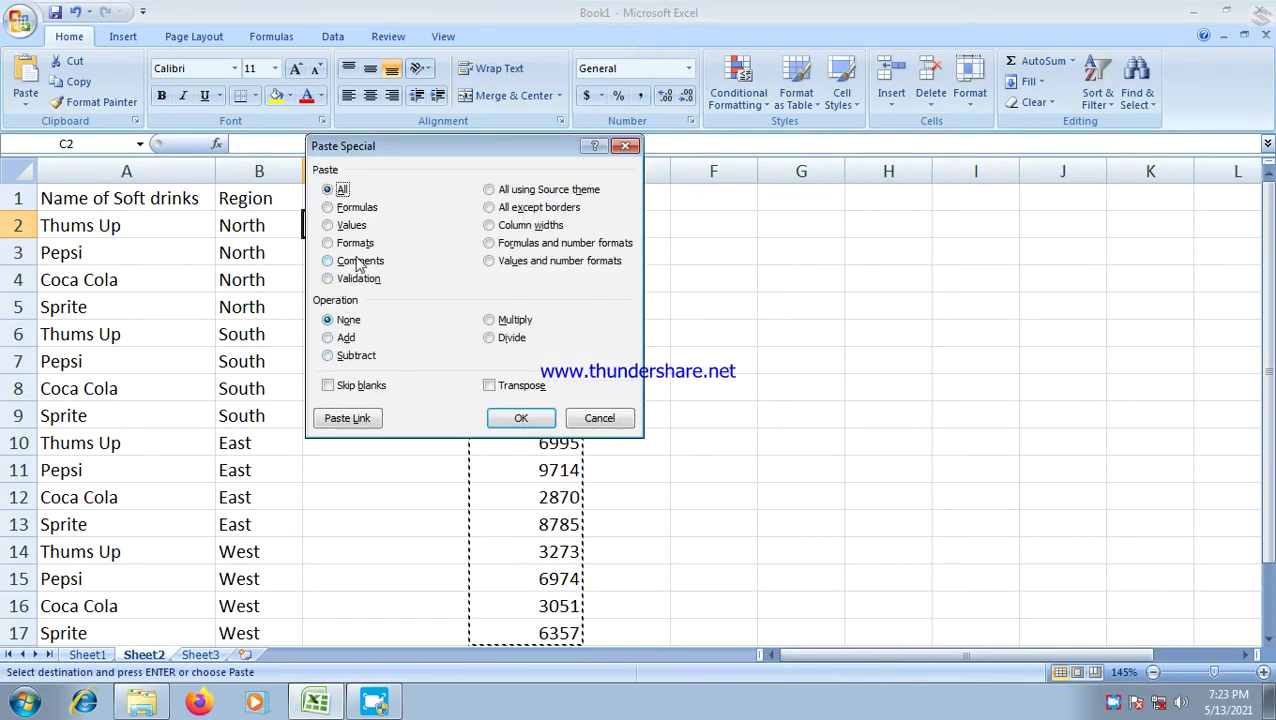
pyautogui.click(350, 226)
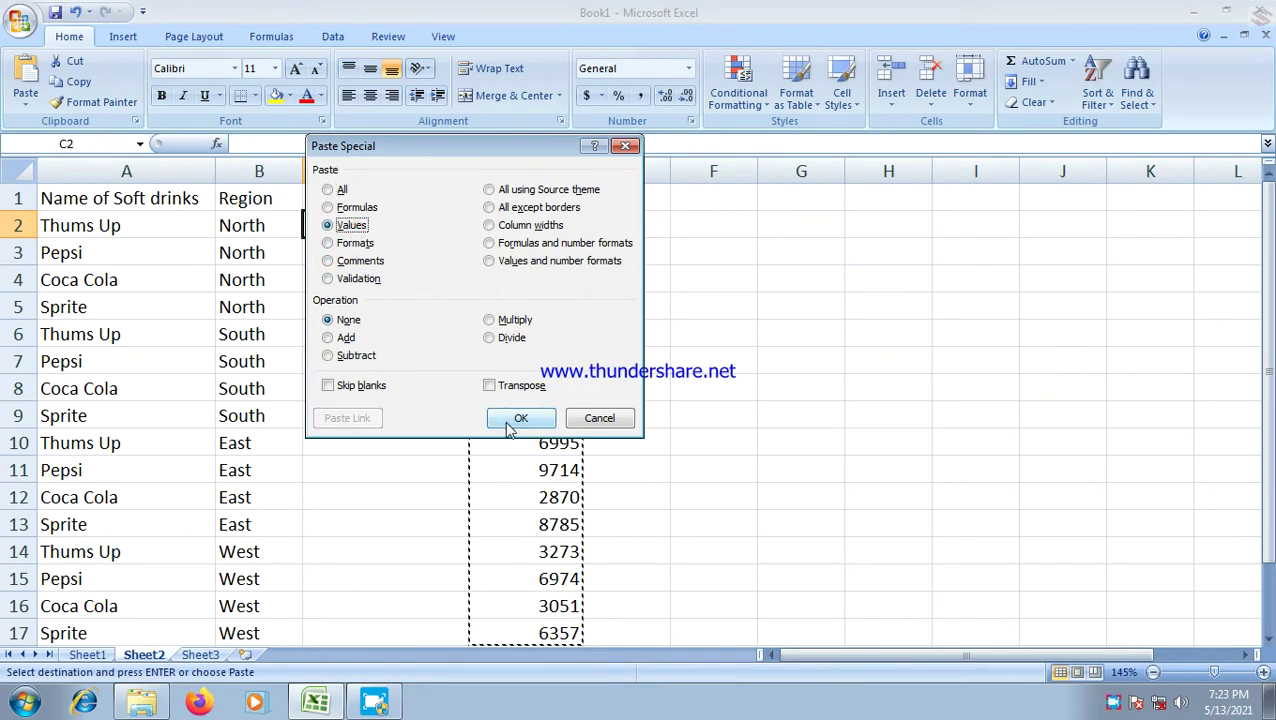
pyautogui.click(515, 420)
pyautogui.click(597, 306)
pyautogui.press('Escape')
pyautogui.moveTo(541, 225); pyautogui.dragTo(558, 660)
pyautogui.press('Delete')
pyautogui.scroll(2, 550, 632)
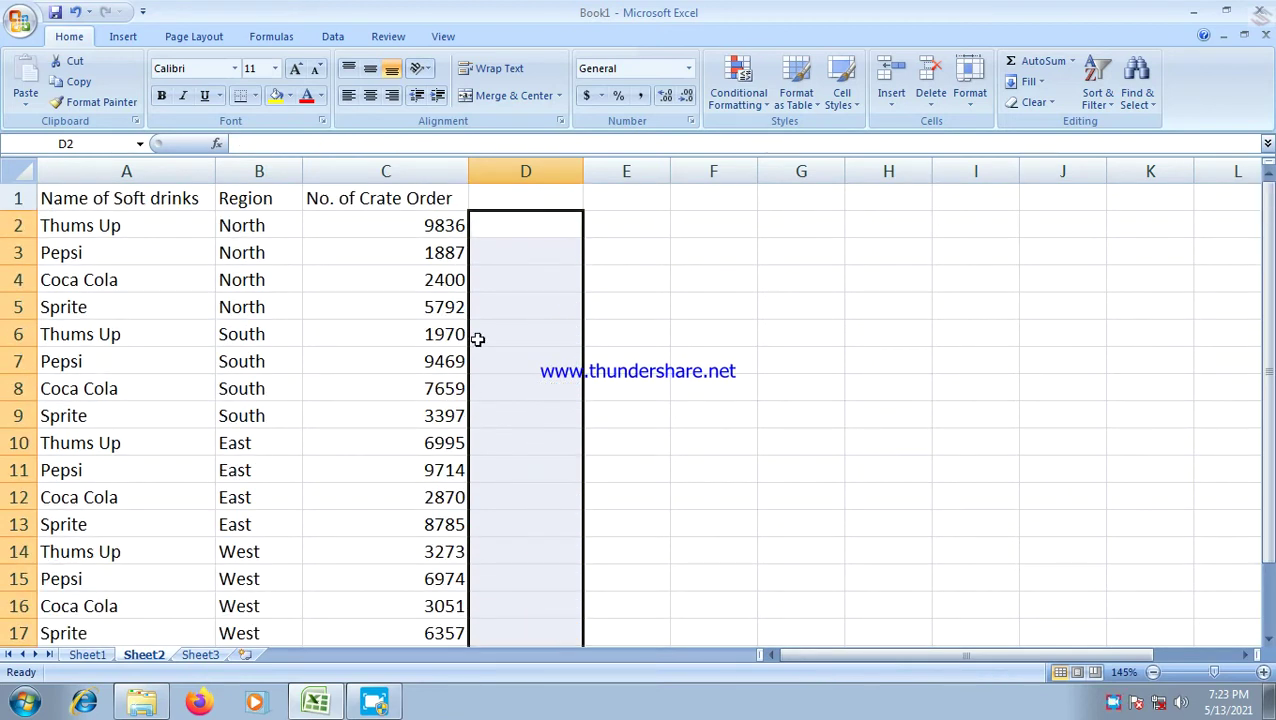
pyautogui.scroll(-4, 484, 341)
pyautogui.scroll(3, 482, 339)
pyautogui.scroll(1, 515, 268)
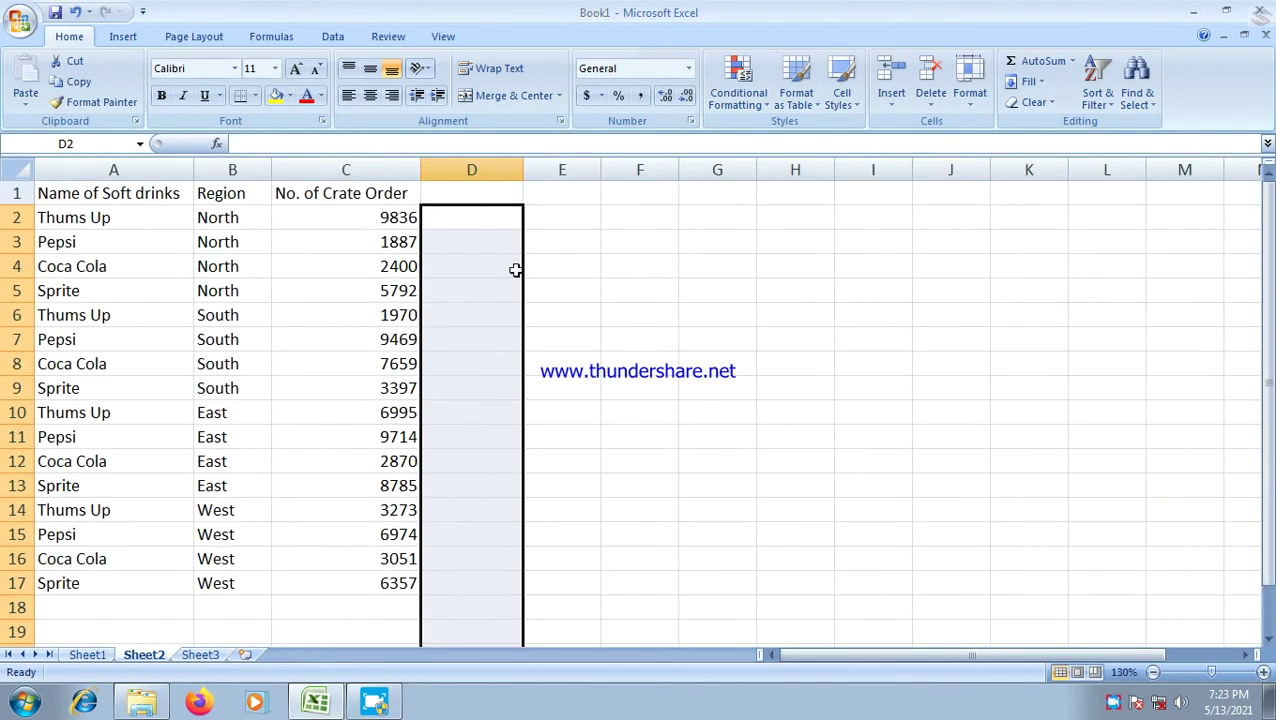
pyautogui.click(230, 196)
# Step: Sort the table A to Z by the Name of Soft drinks column
pyautogui.click(122, 195)
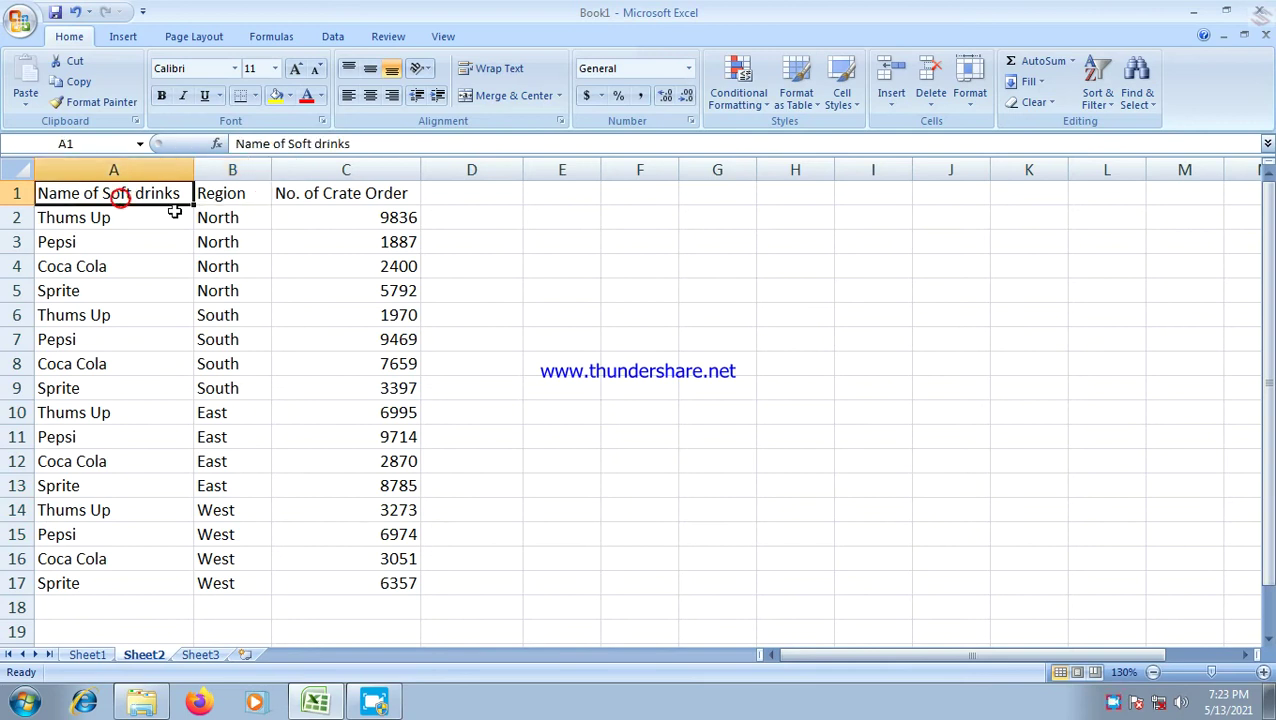
pyautogui.click(1100, 98)
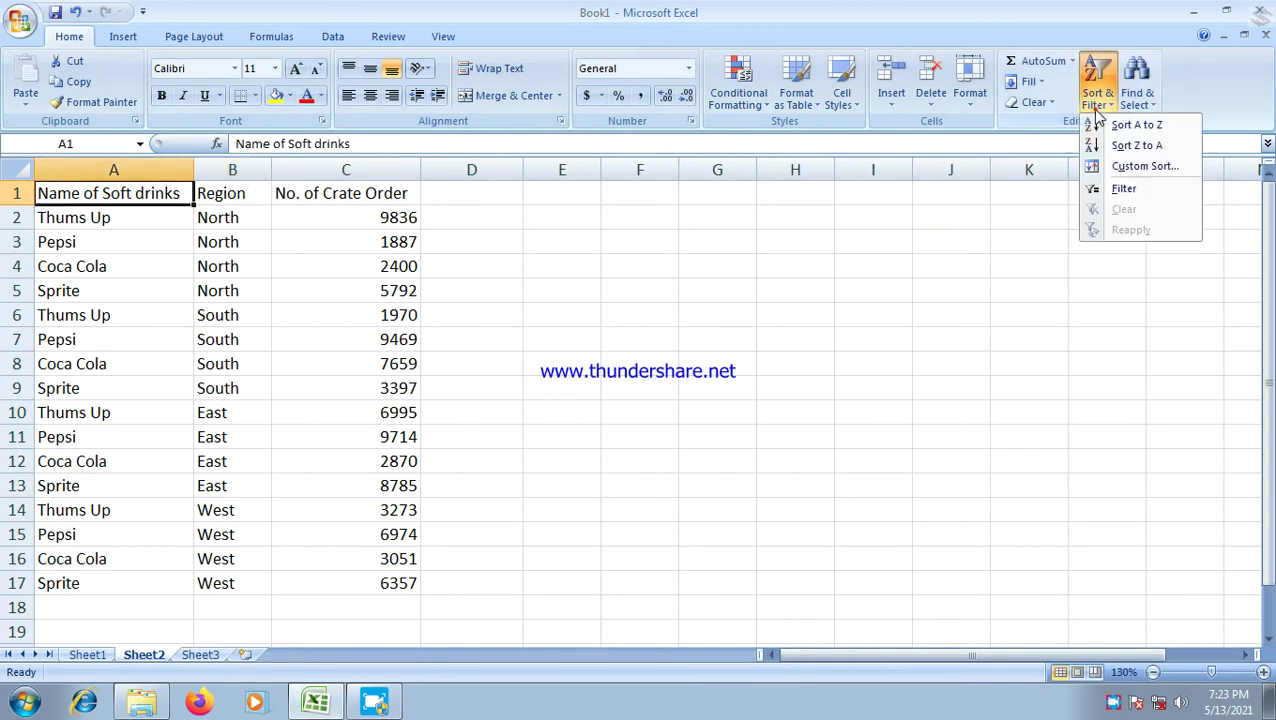
pyautogui.click(1135, 125)
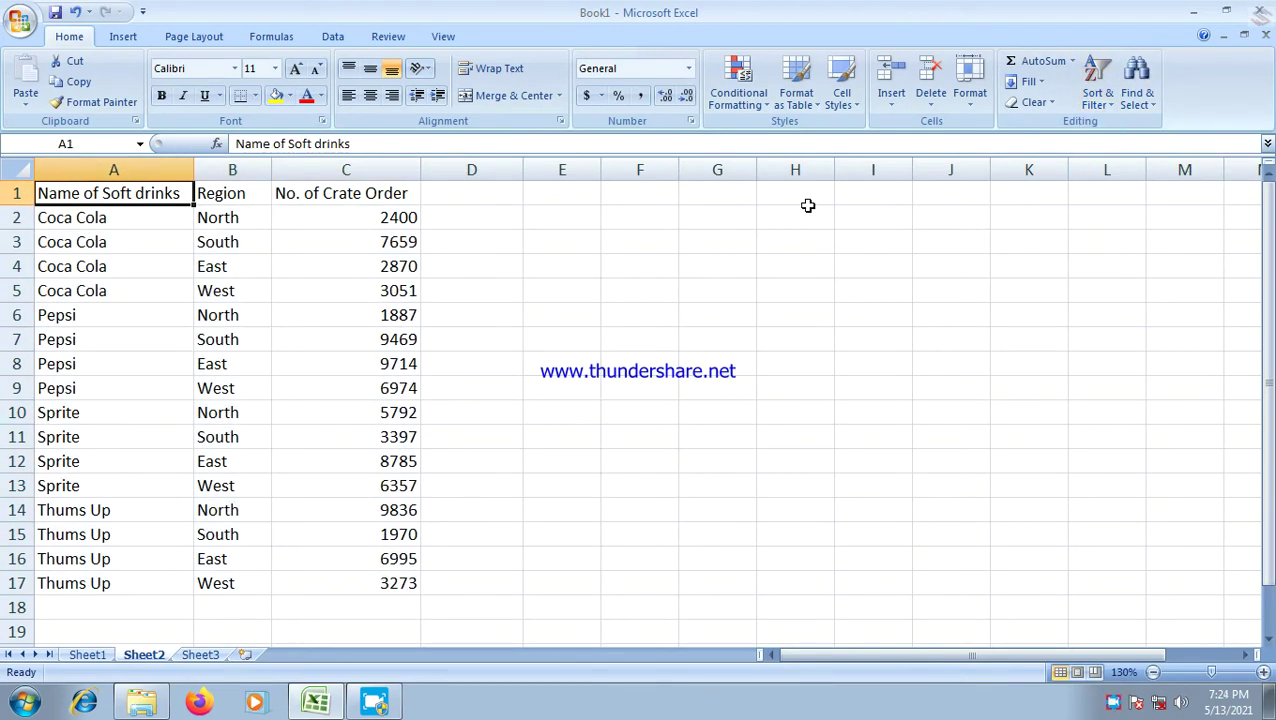
pyautogui.click(17, 194)
pyautogui.rightClick(17, 194)
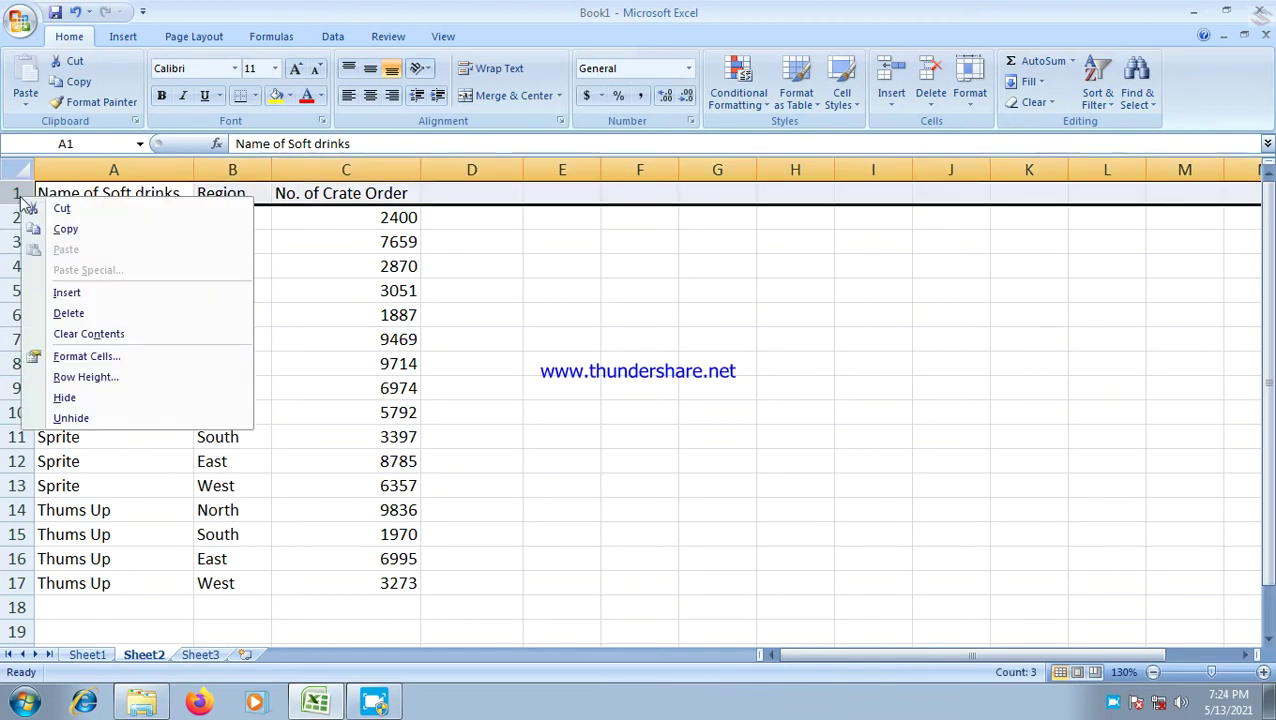
# Step: Insert a new row 1 and enter 'Top 4 Soft Drinks in India' in A1
pyautogui.click(67, 292)
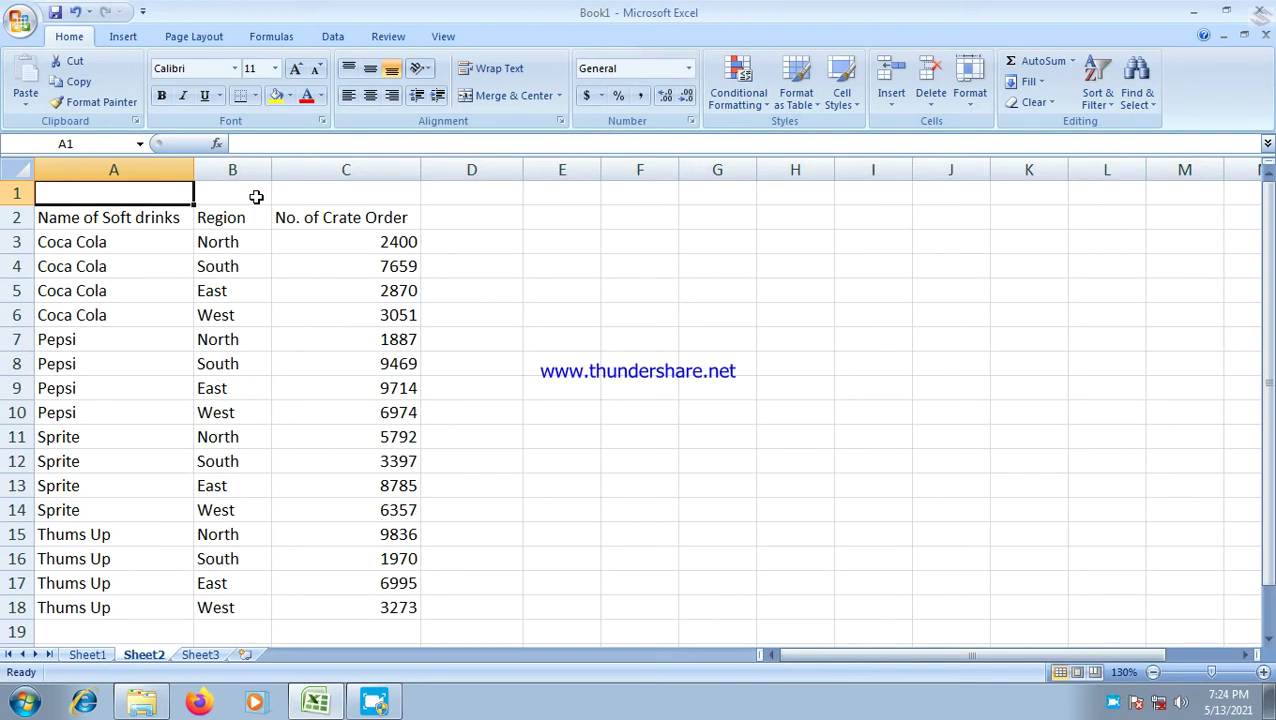
pyautogui.write('Top 4 ')
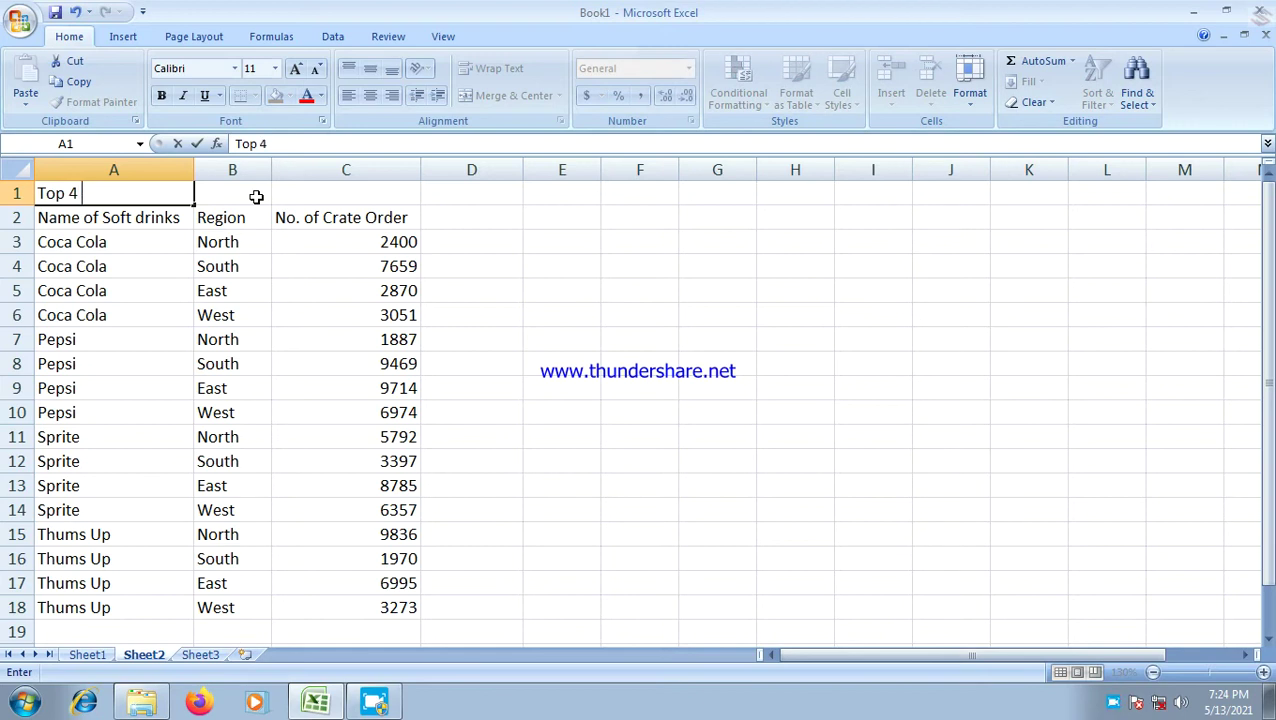
pyautogui.write('Soft Drinks in India')
pyautogui.press('Return')
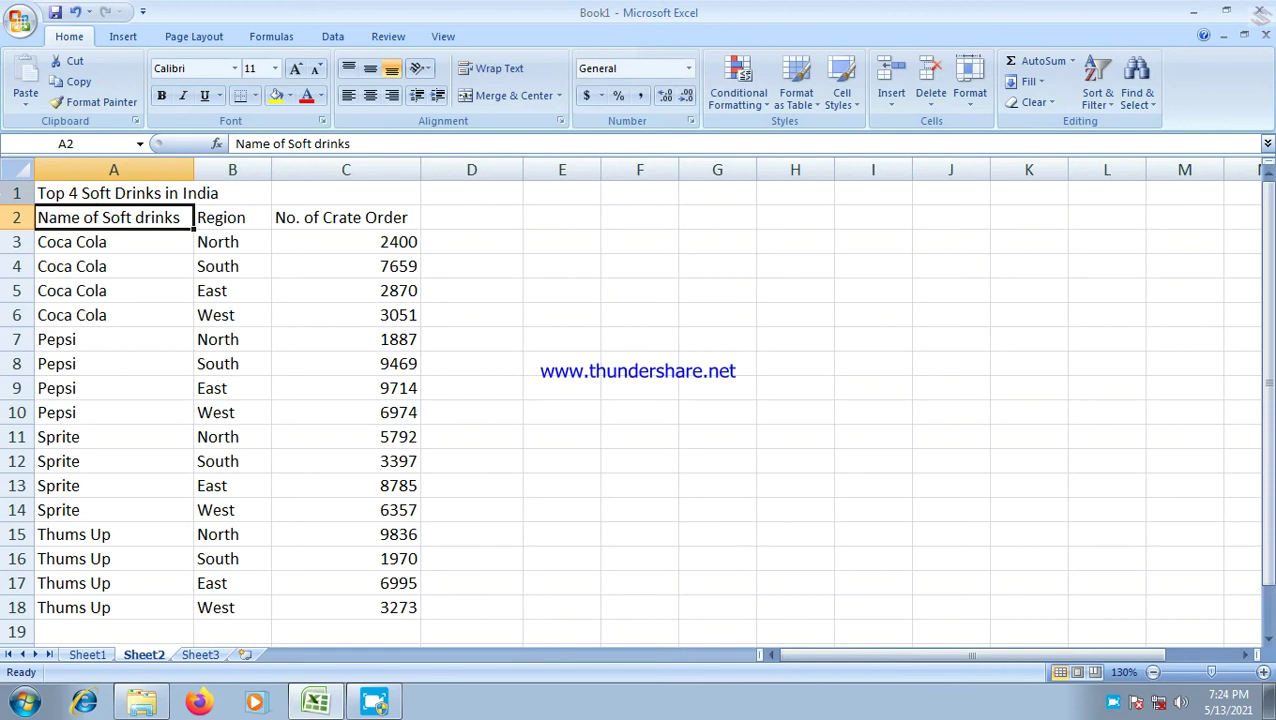
# Step: Make the title bold at size 12 in a taller row, merged and centred across A1:C1
pyautogui.click(17, 193)
pyautogui.click(161, 95)
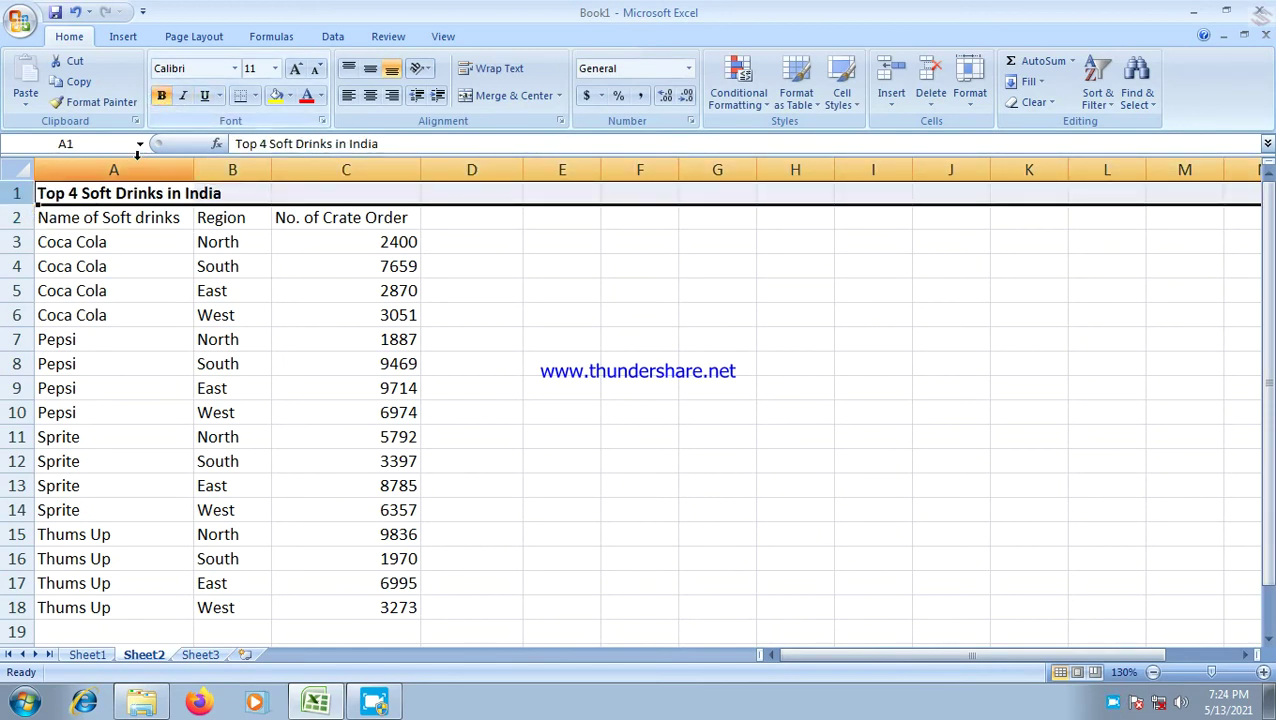
pyautogui.click(295, 68)
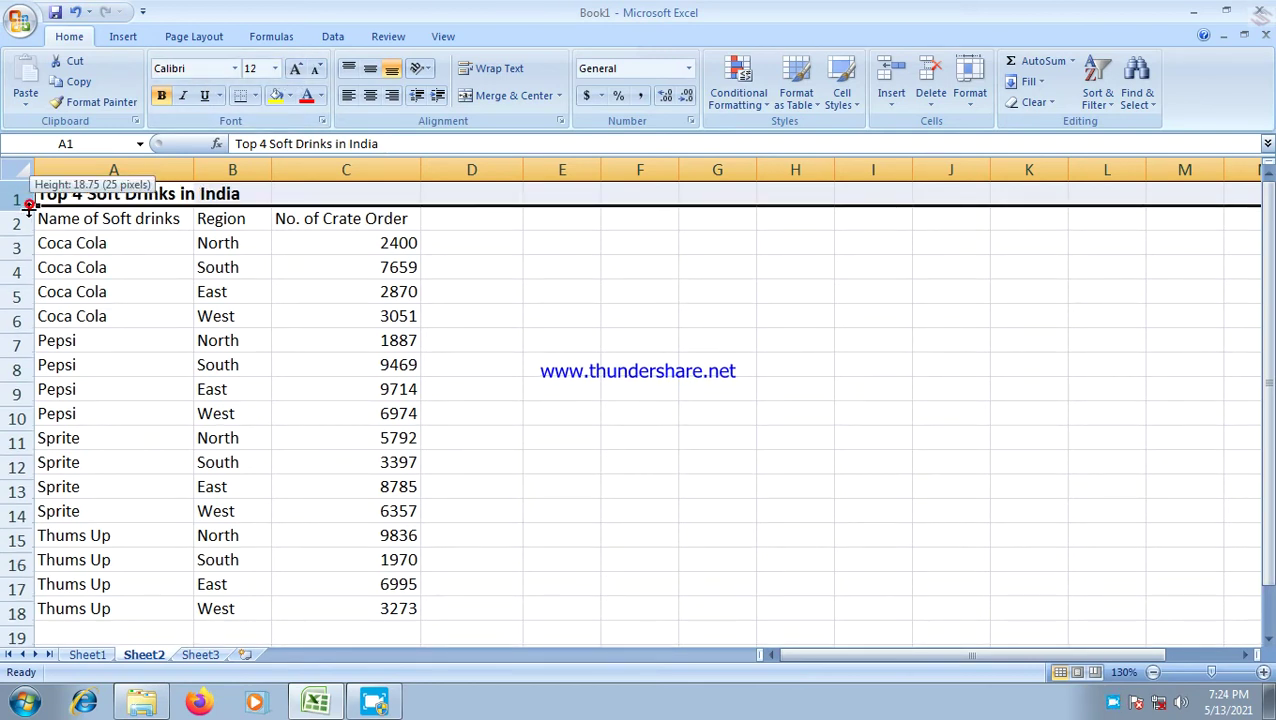
pyautogui.moveTo(17, 206); pyautogui.dragTo(17, 229)
pyautogui.moveTo(110, 202); pyautogui.dragTo(352, 194)
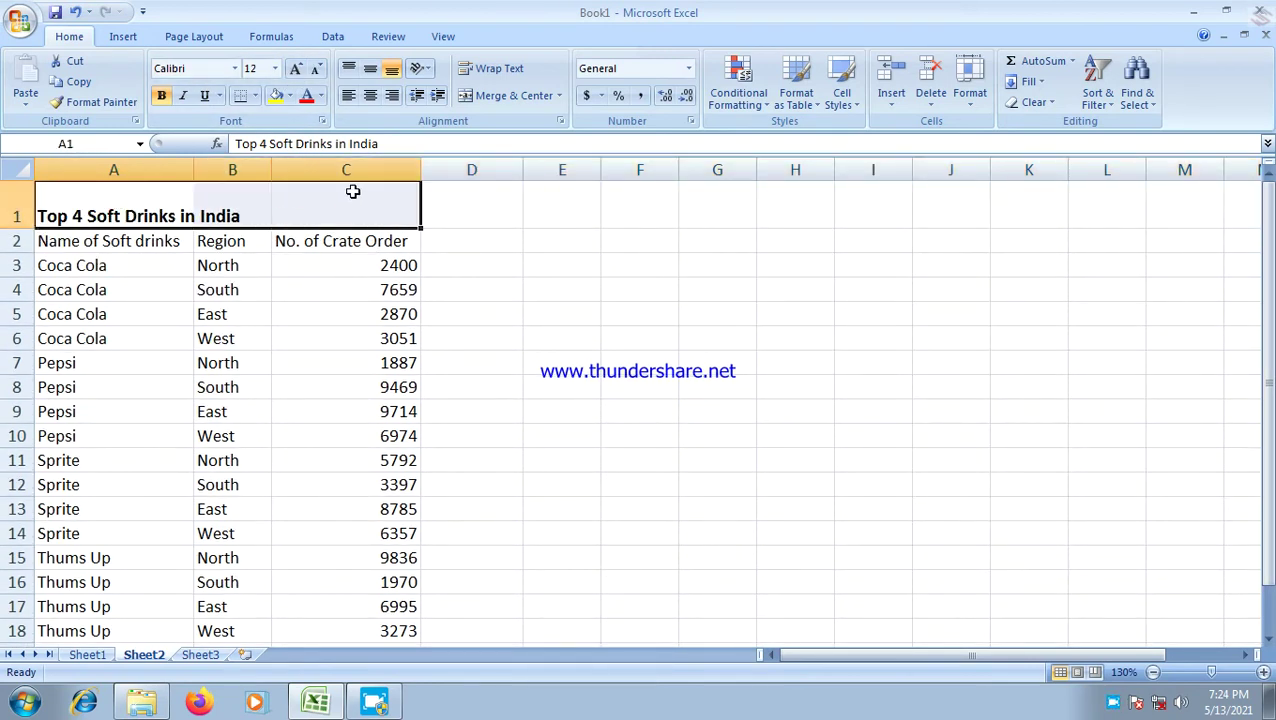
pyautogui.click(510, 95)
pyautogui.click(447, 334)
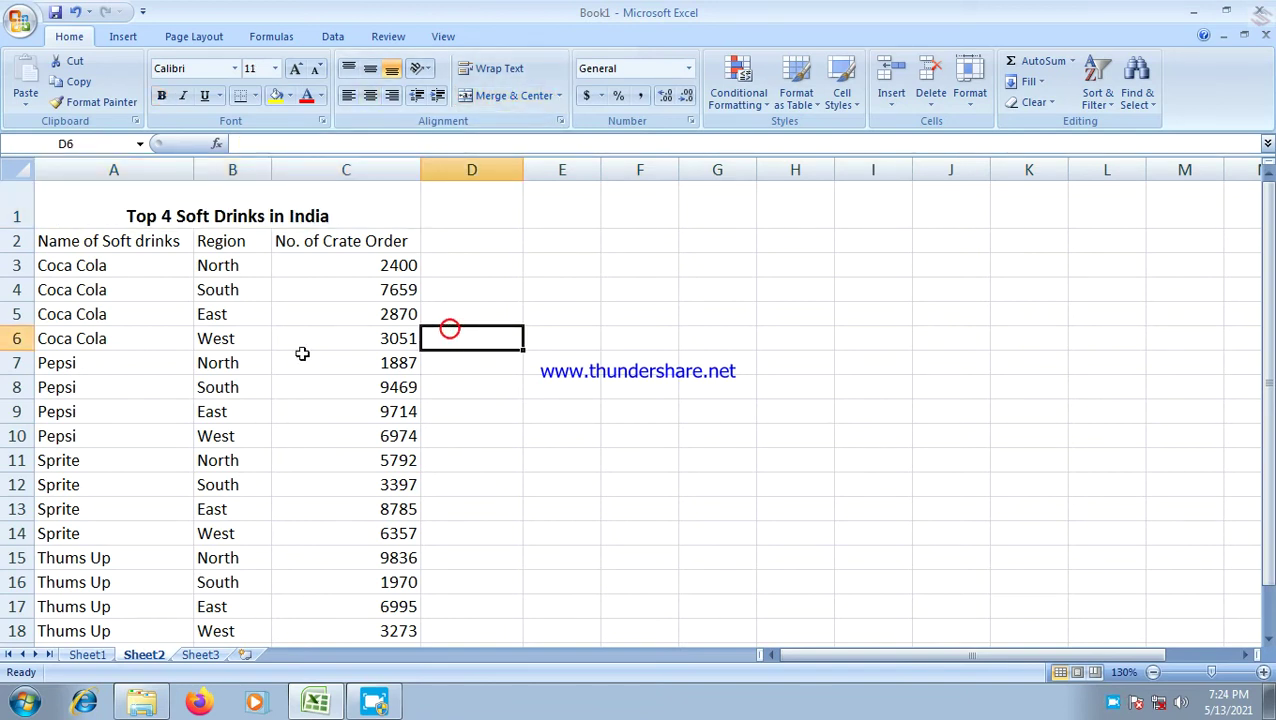
pyautogui.keyDown('ctrl'); pyautogui.scroll(-2, 150, 282); pyautogui.keyUp('ctrl')
pyautogui.keyDown('ctrl'); pyautogui.scroll(2, 433, 270); pyautogui.keyUp('ctrl')
pyautogui.scroll(-2, 212, 330)
pyautogui.scroll(2, 212, 330)
pyautogui.click(563, 249)
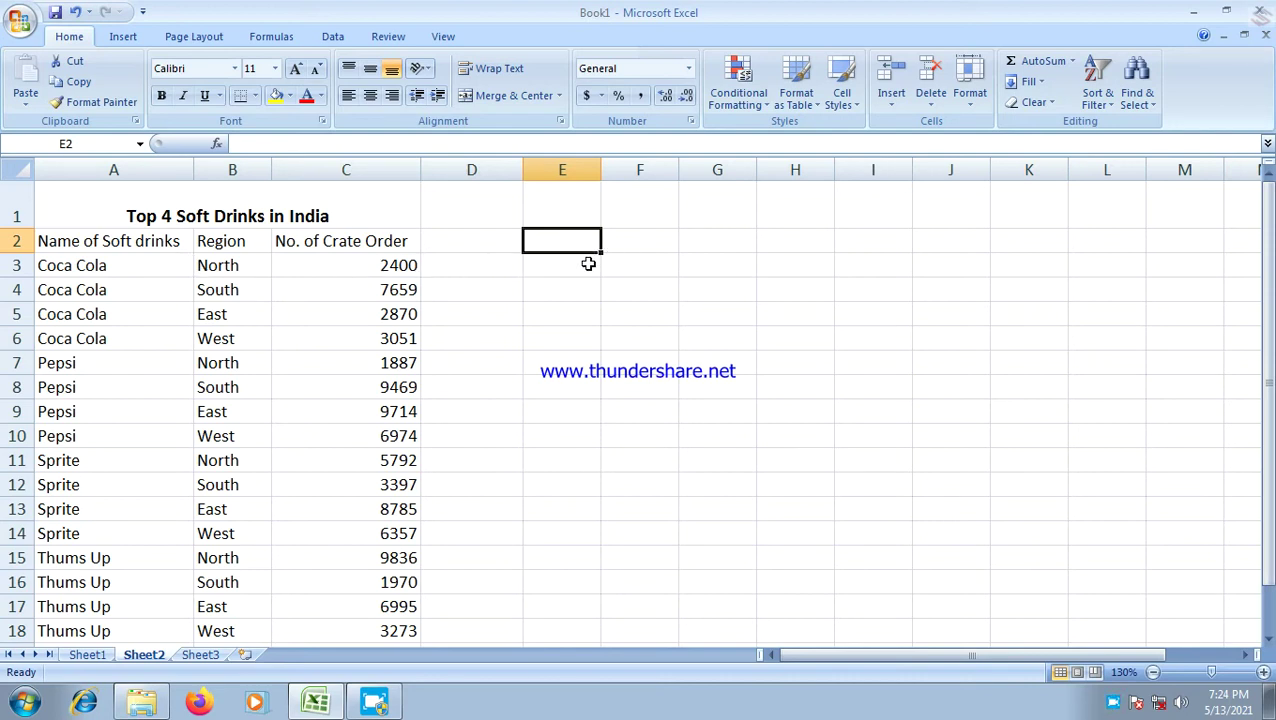
# Step: Add the headings 'Region' in E2 and 'Total order' in F2
pyautogui.click(584, 262)
pyautogui.click(586, 244)
pyautogui.write('Region')
pyautogui.press('Tab')
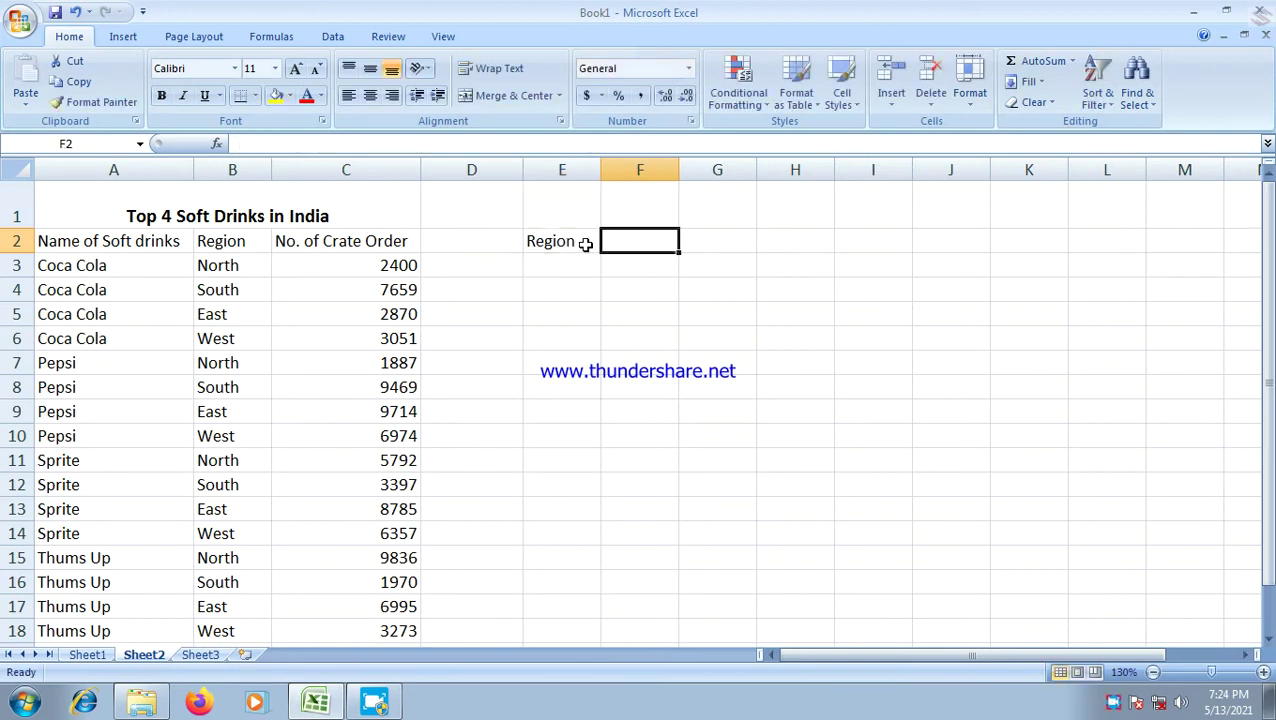
pyautogui.write('T')
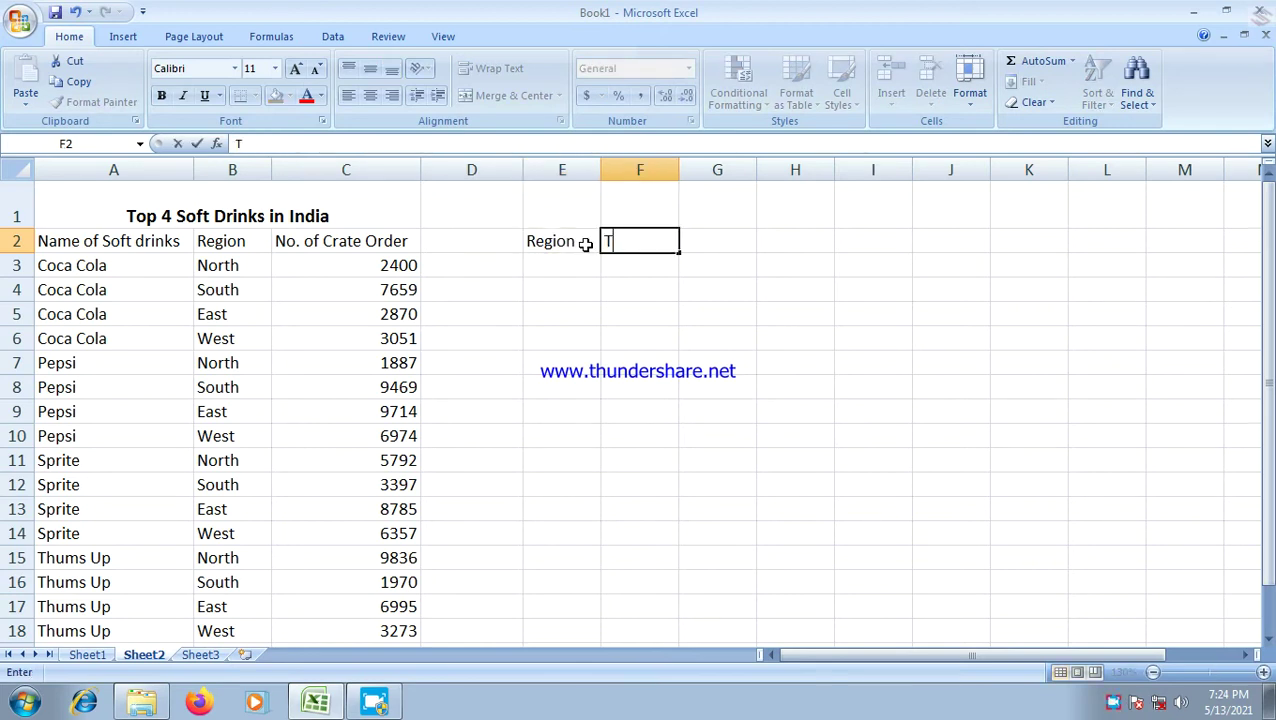
pyautogui.write('otal o')
pyautogui.write('rder')
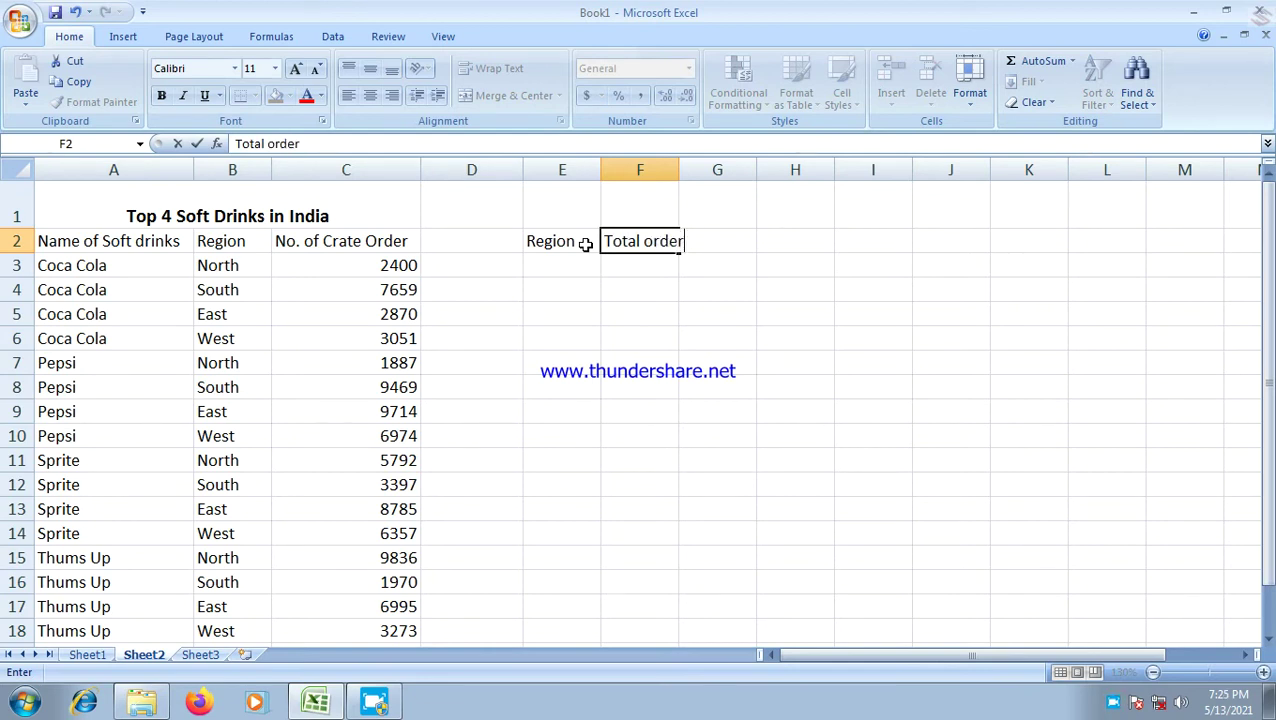
pyautogui.press('Return')
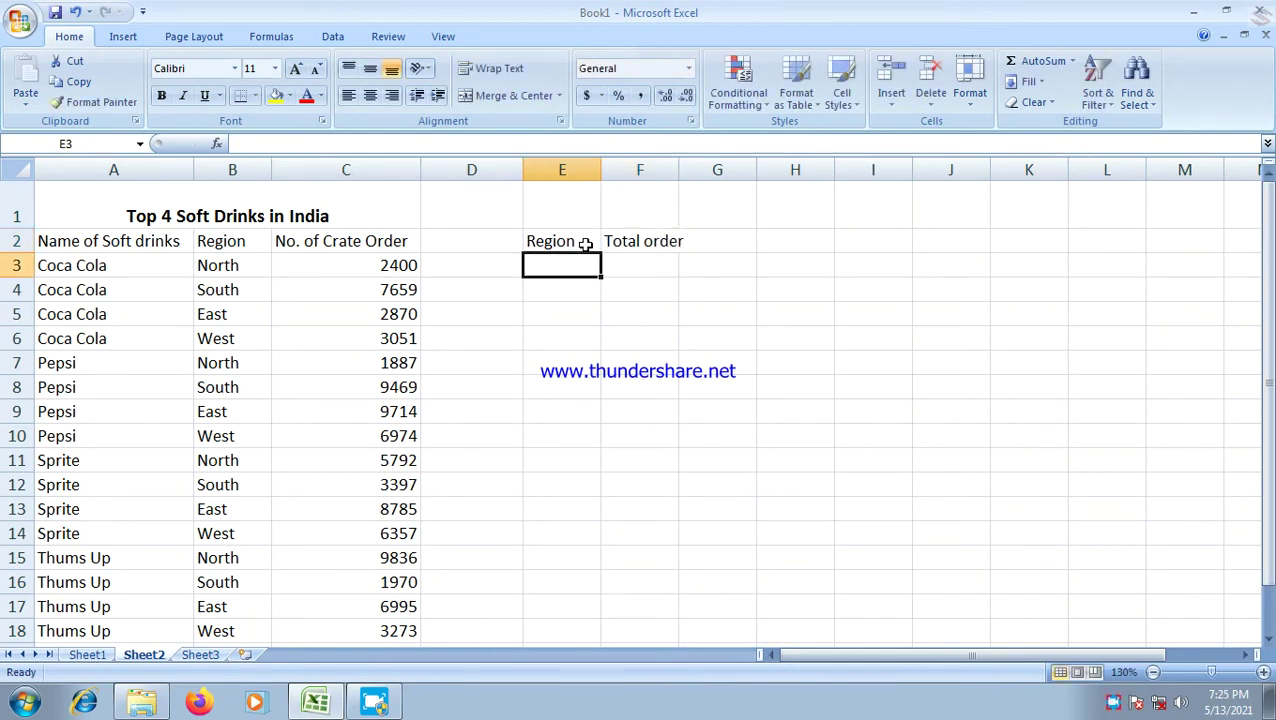
pyautogui.write('North')
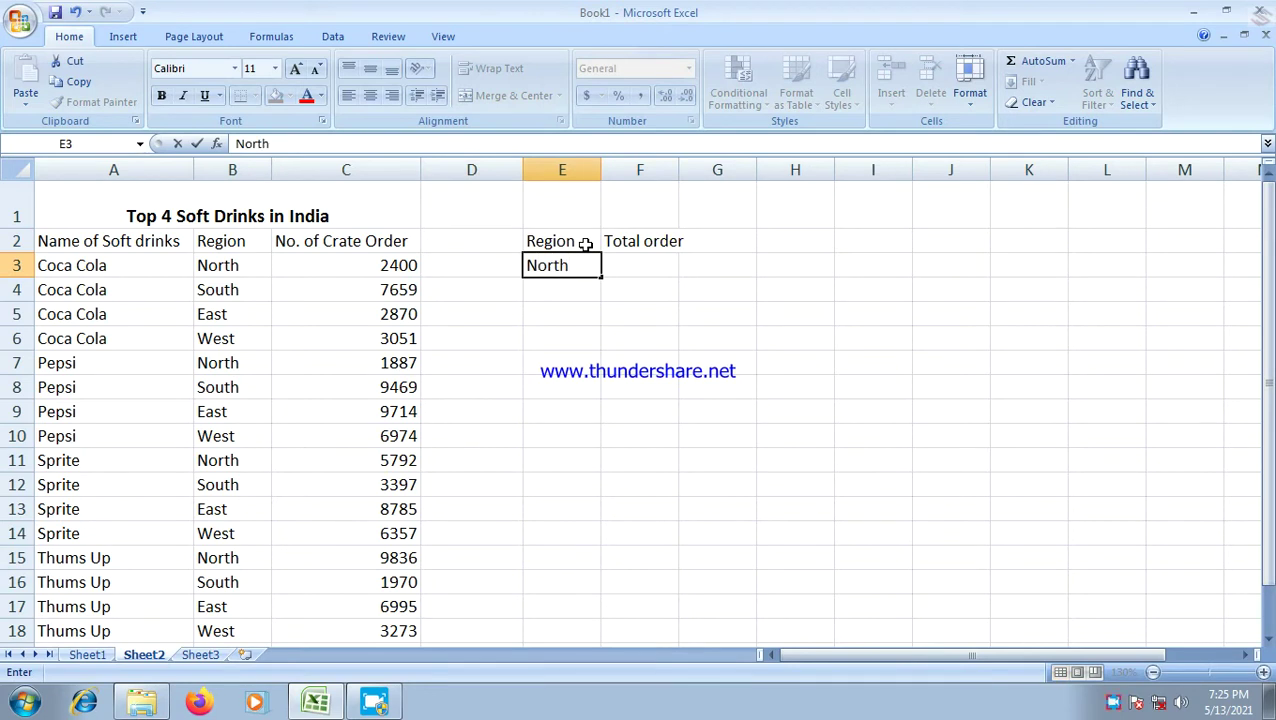
pyautogui.press('Escape')
# Step: Copy North, South, East and West from B3:B6 into E3:E6
pyautogui.moveTo(213, 266); pyautogui.dragTo(213, 335)
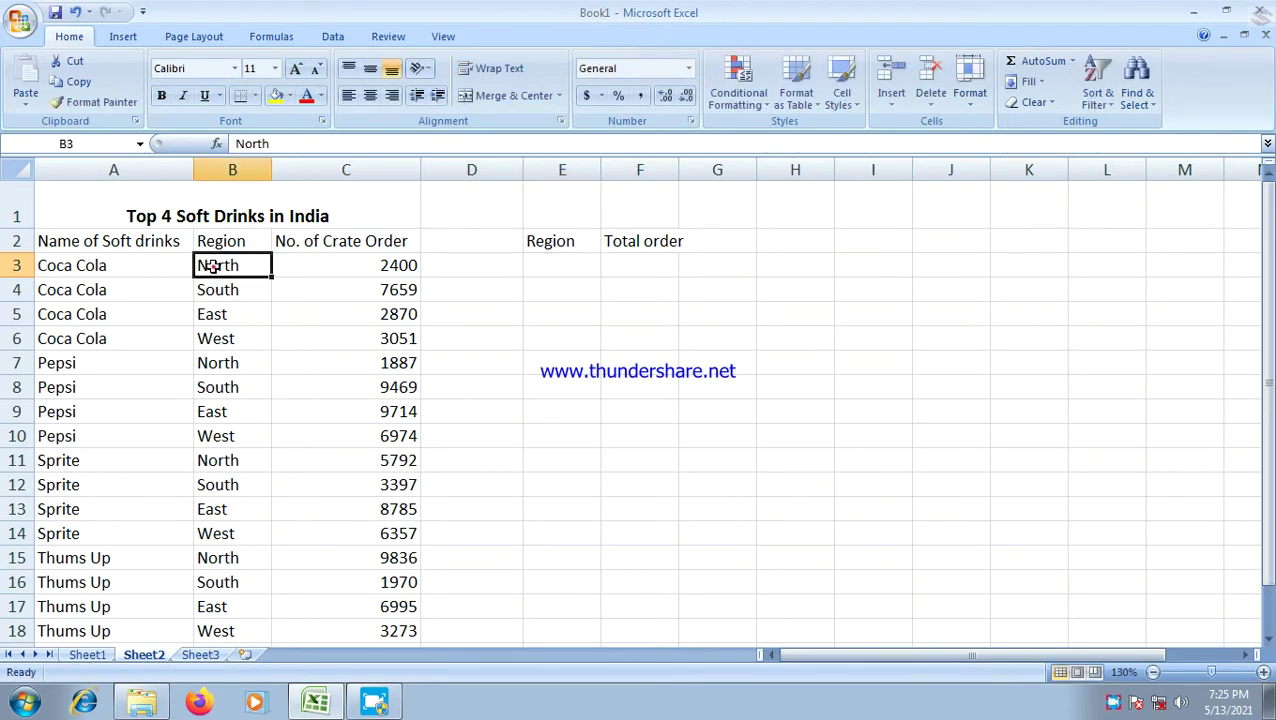
pyautogui.hotkey('ctrl', 'c')
pyautogui.click(540, 265)
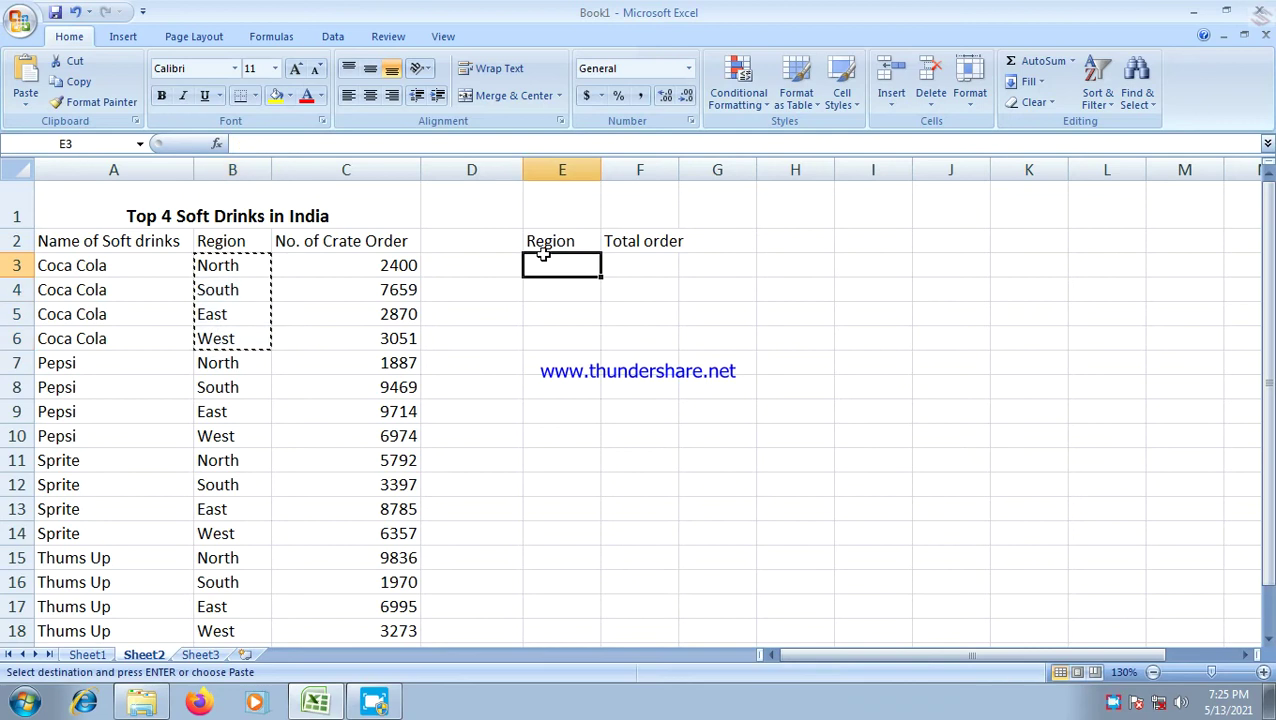
pyautogui.hotkey('ctrl', 'v')
pyautogui.press('Escape')
pyautogui.click(637, 266)
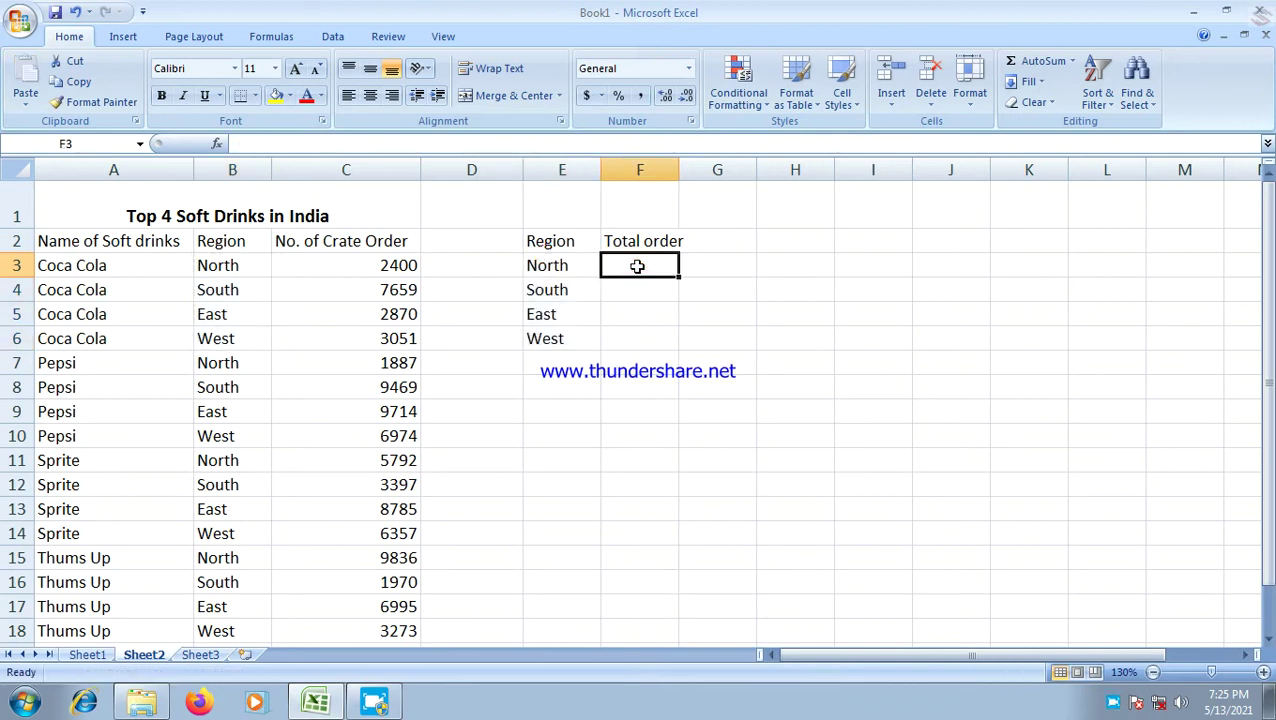
pyautogui.scroll(3, 637, 266)
pyautogui.scroll(1, 823, 282)
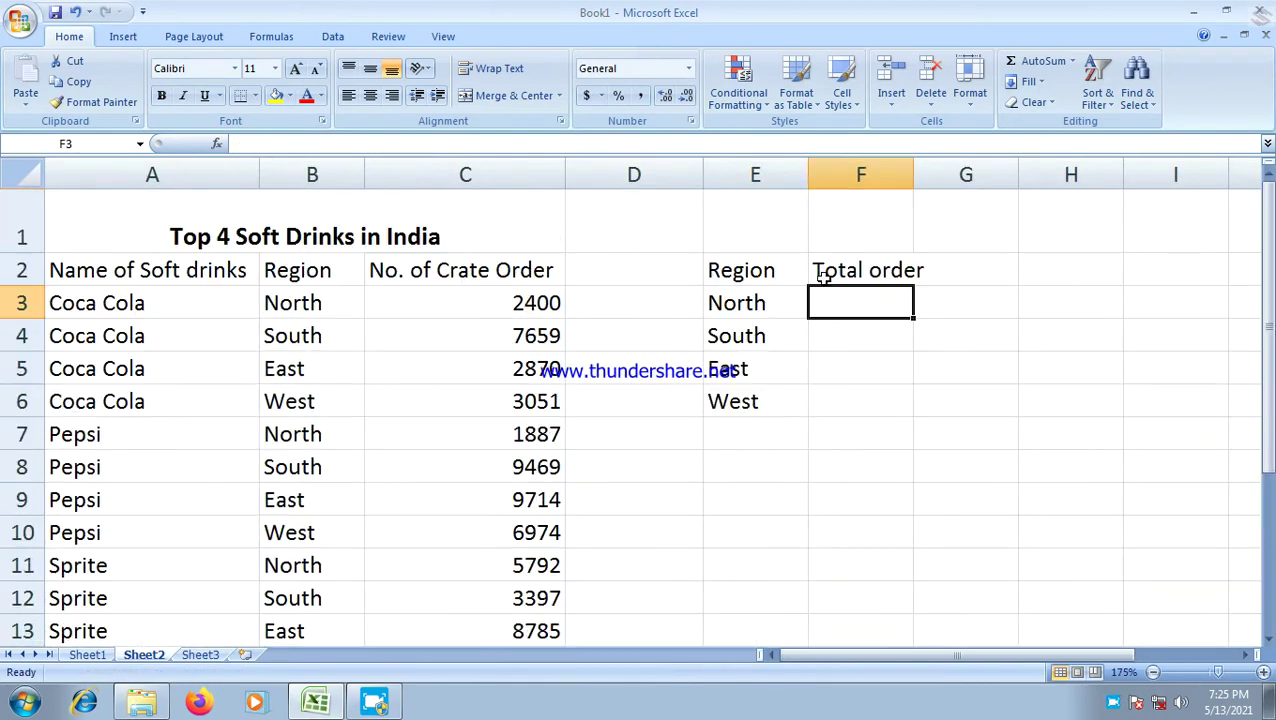
# Step: Begin a SUMIF in F3 over the region and order range B3:C18
pyautogui.write('=')
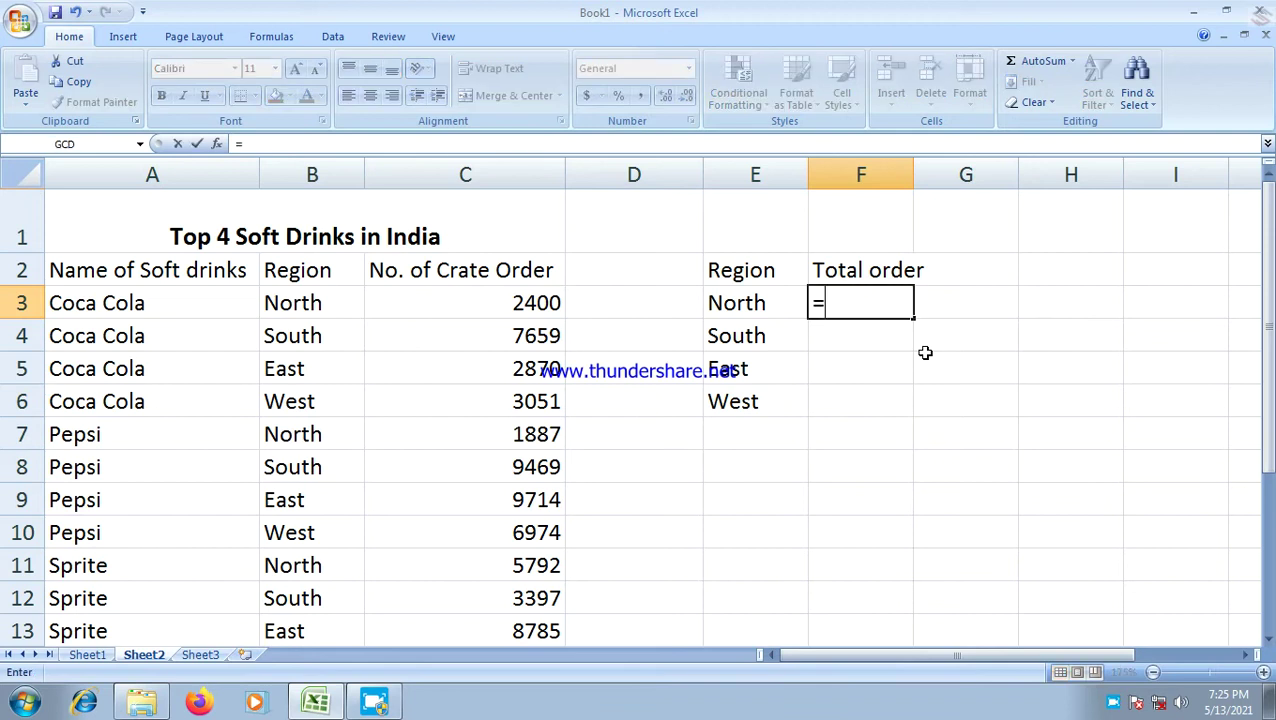
pyautogui.write('sumi')
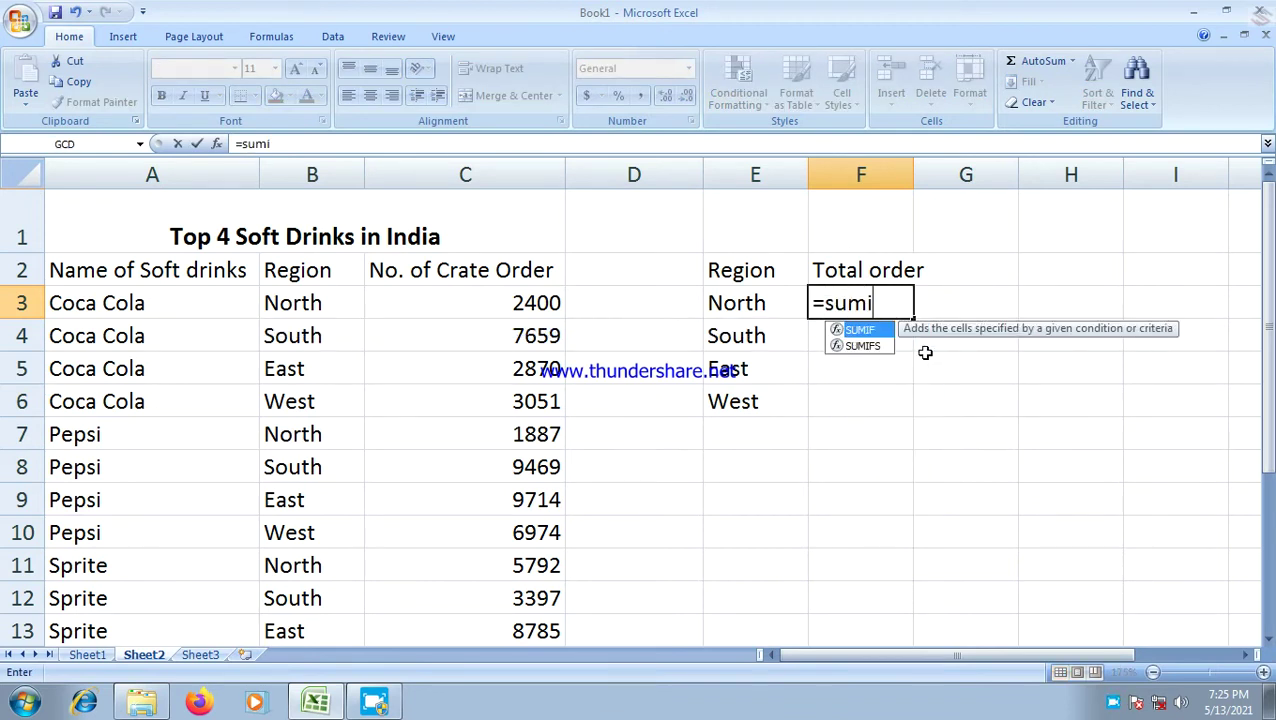
pyautogui.write('f(')
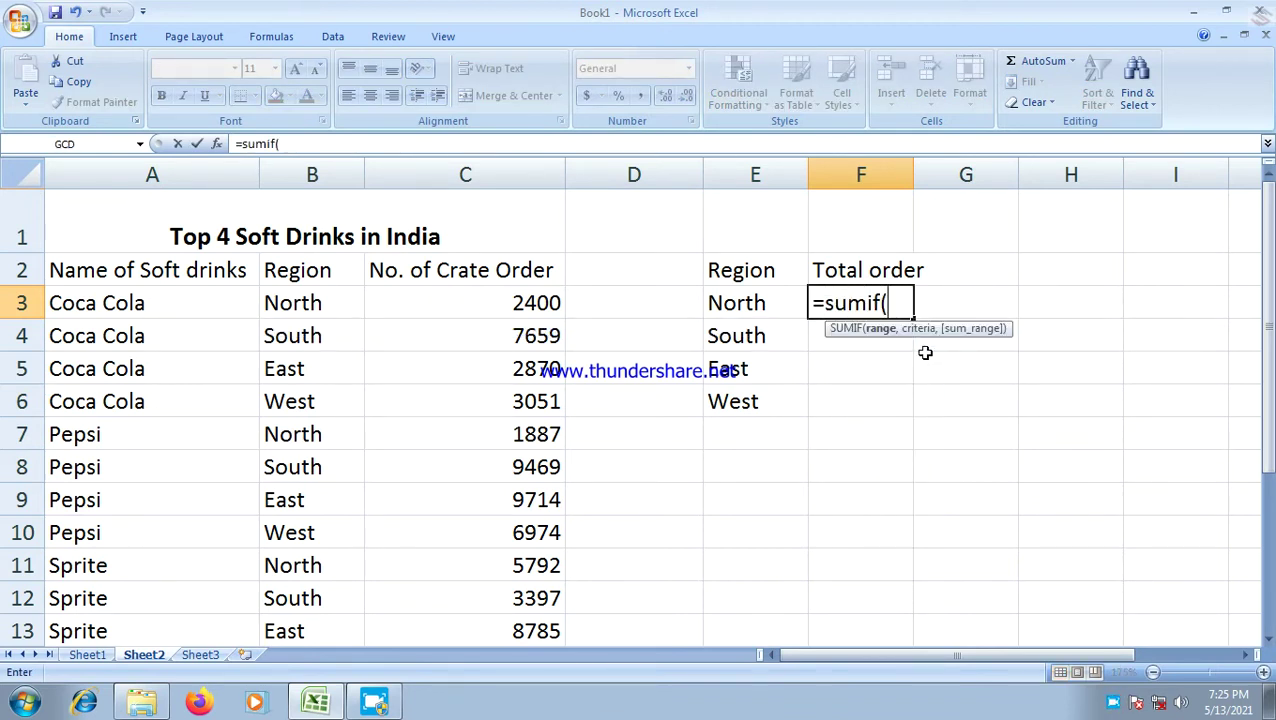
pyautogui.scroll(-2, 661, 362)
pyautogui.scroll(-1, 547, 473)
pyautogui.moveTo(532, 474)
pyautogui.mouseDown()
pyautogui.moveTo(229, 366)
pyautogui.moveTo(298, 303)
pyautogui.mouseUp()
pyautogui.write(',"')
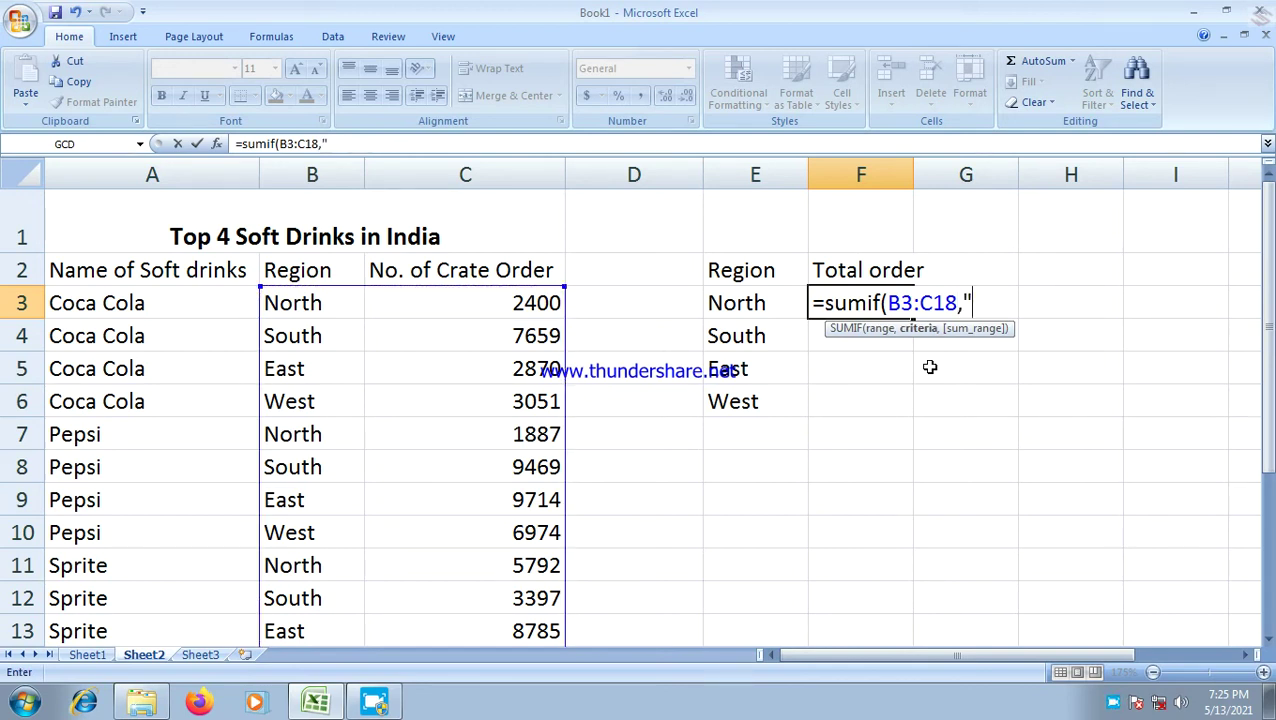
pyautogui.write('North')
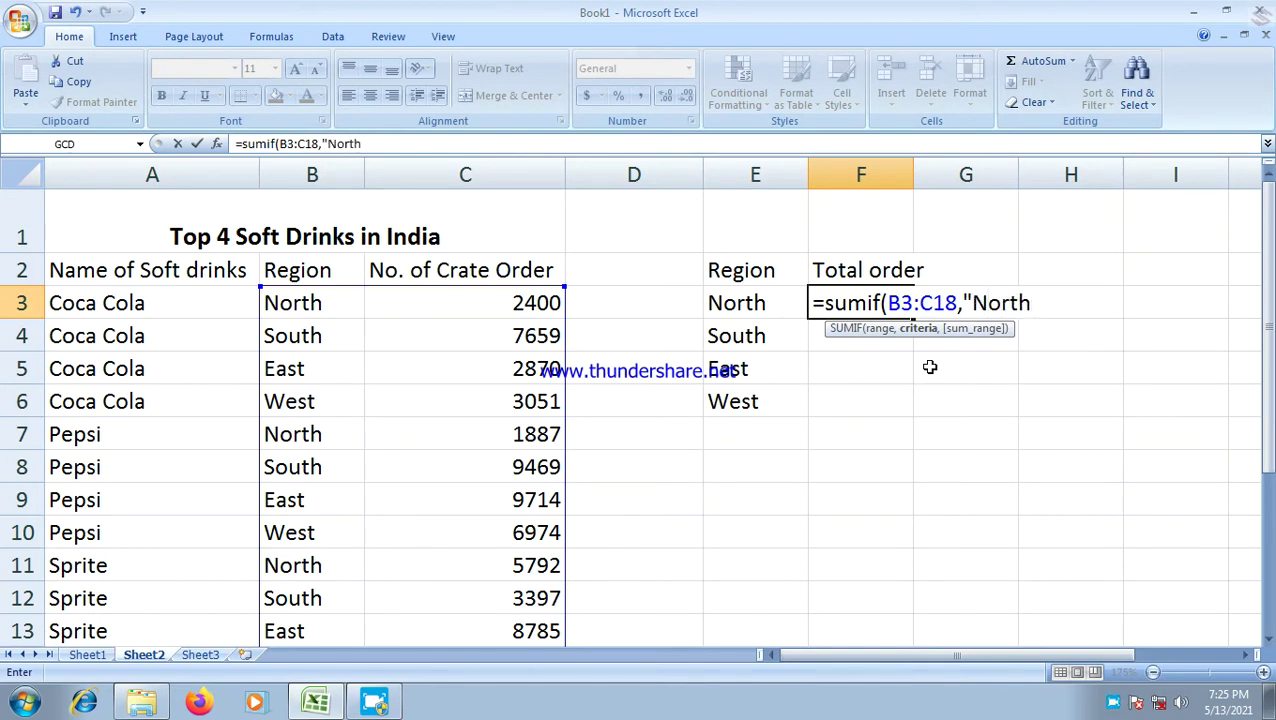
pyautogui.write('"')
pyautogui.press('BackSpace')
pyautogui.press('BackSpace')
pyautogui.press('BackSpace')
pyautogui.press('BackSpace')
pyautogui.press('BackSpace')
pyautogui.press('BackSpace')
pyautogui.press('BackSpace')
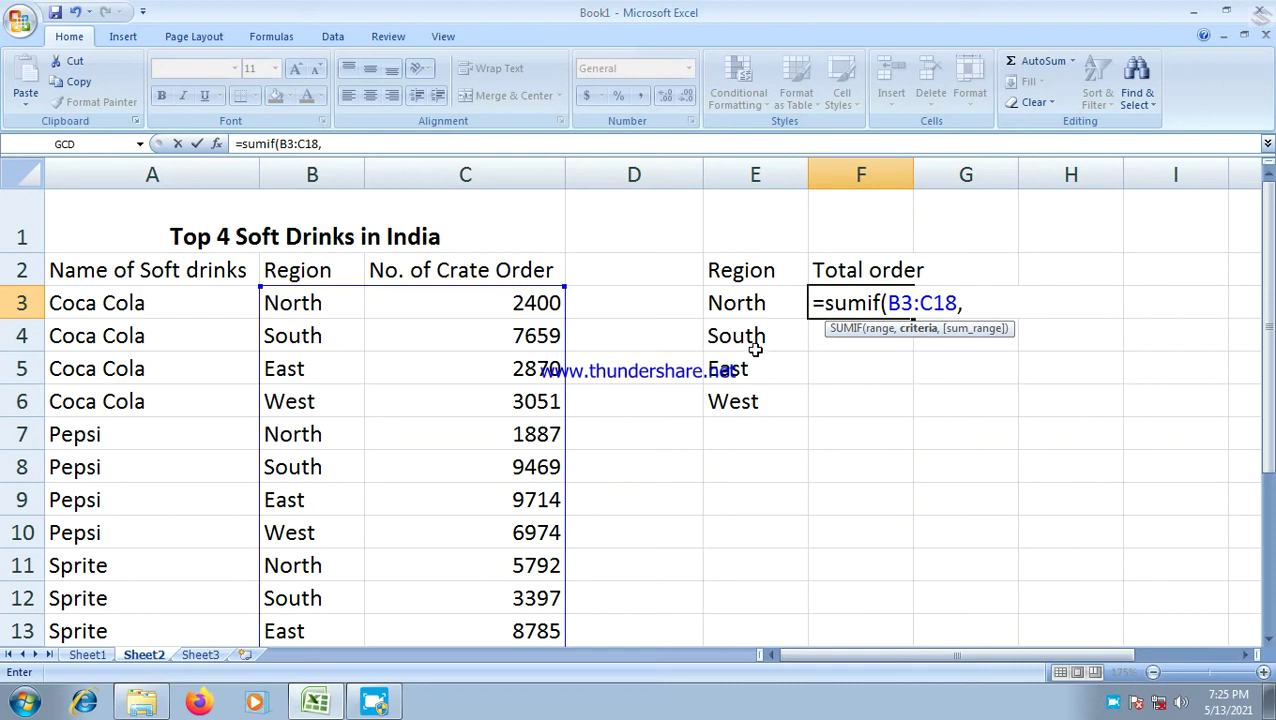
# Step: Complete the SUMIF with criterion E3 and sum range C3:C18, giving North 19915
pyautogui.click(763, 305)
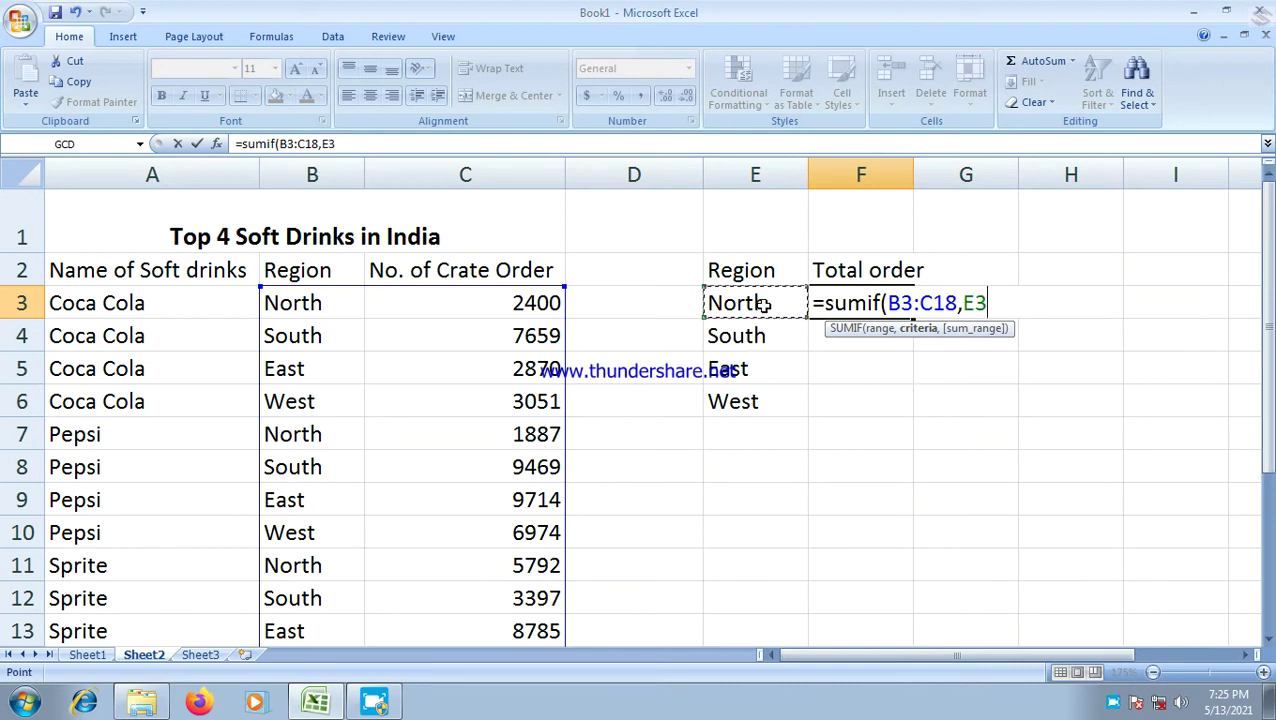
pyautogui.write(',')
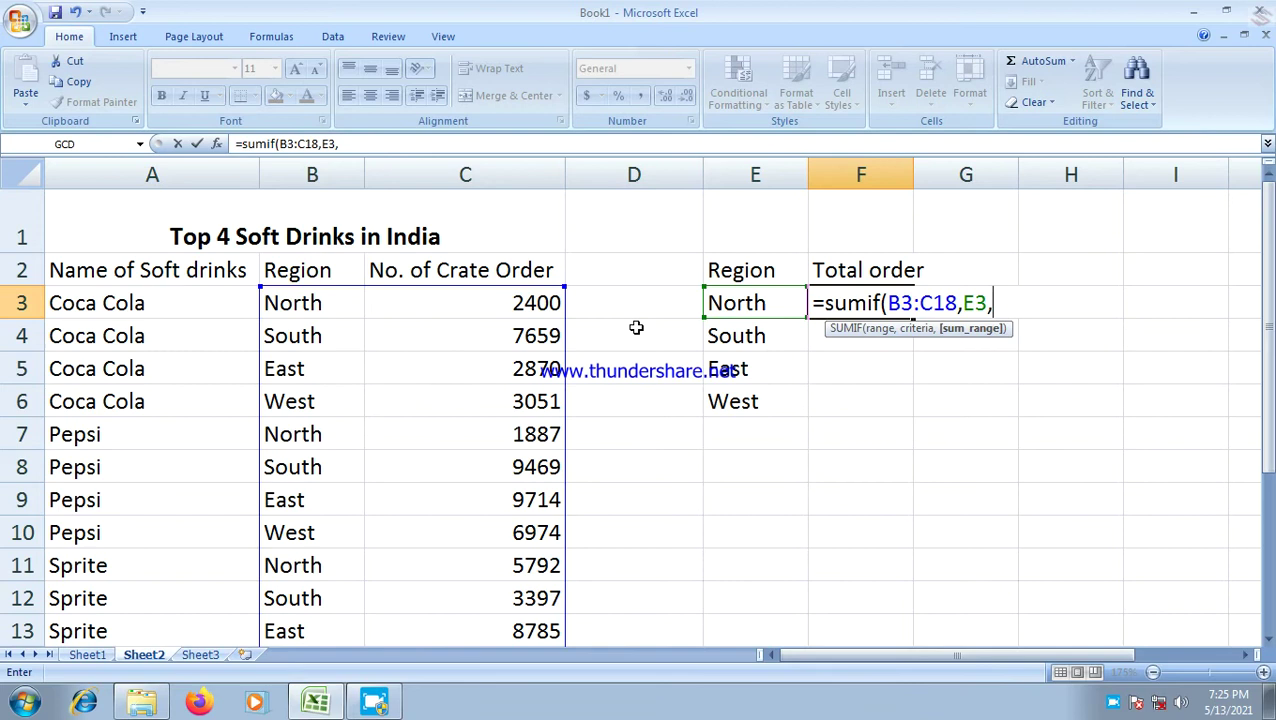
pyautogui.click(490, 300)
pyautogui.scroll(-3, 552, 422)
pyautogui.moveTo(552, 422); pyautogui.dragTo(530, 467)
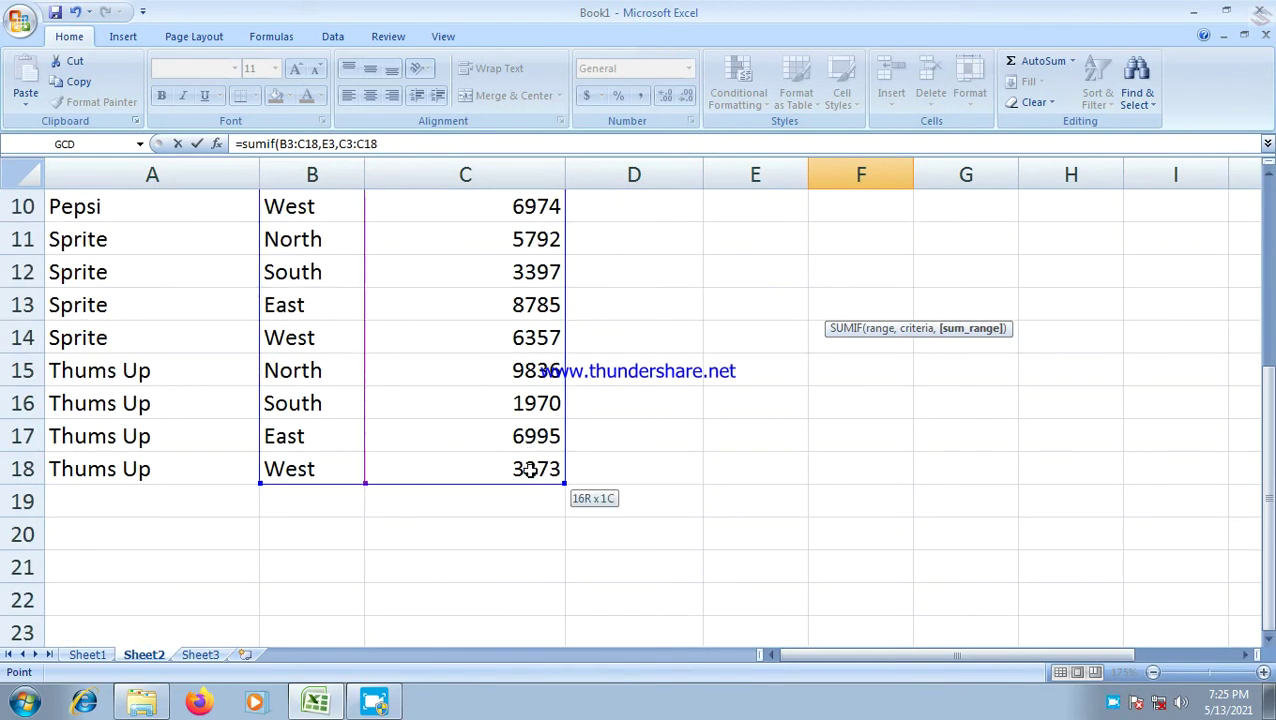
pyautogui.scroll(3, 520, 464)
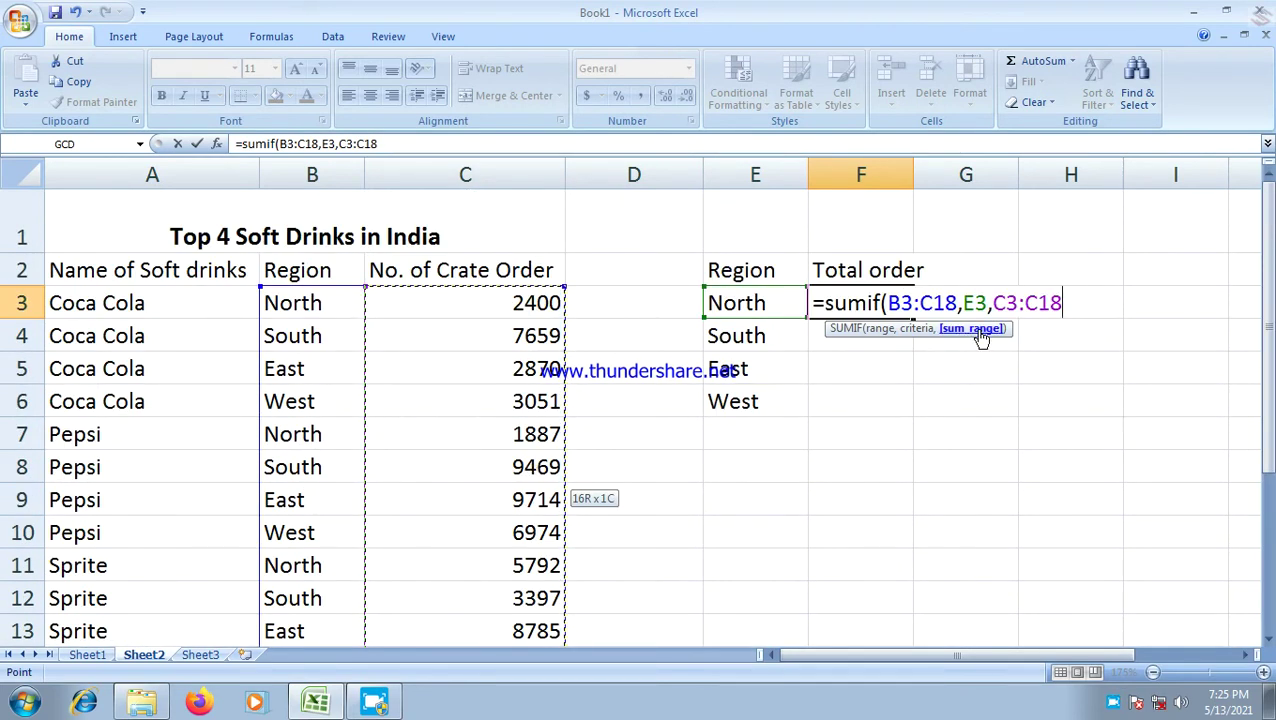
pyautogui.write(')')
pyautogui.press('Return')
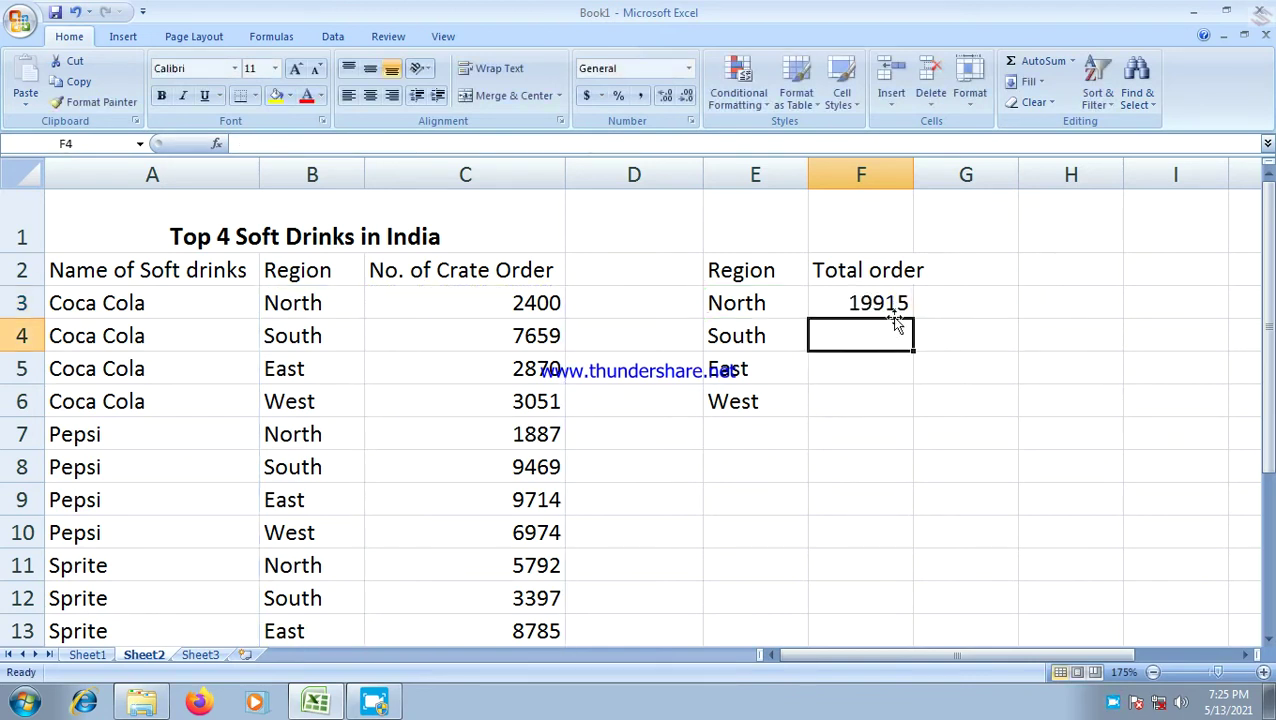
pyautogui.click(896, 310)
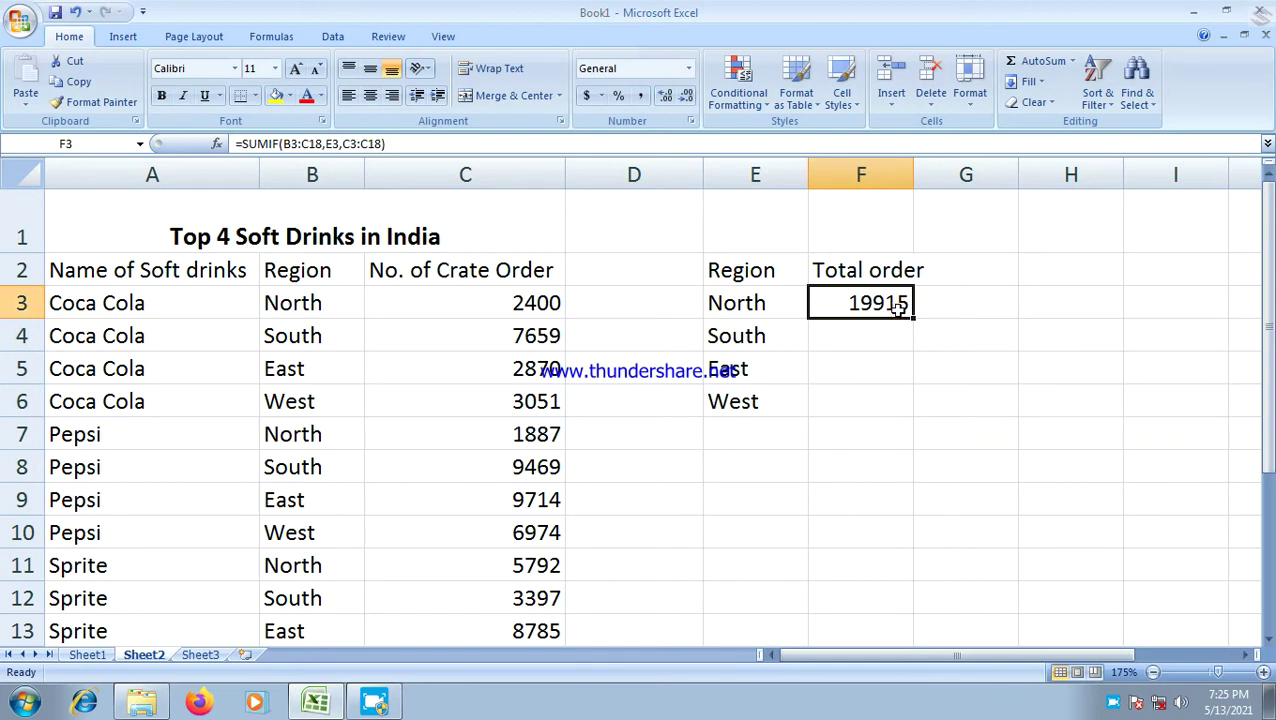
pyautogui.doubleClick(898, 310)
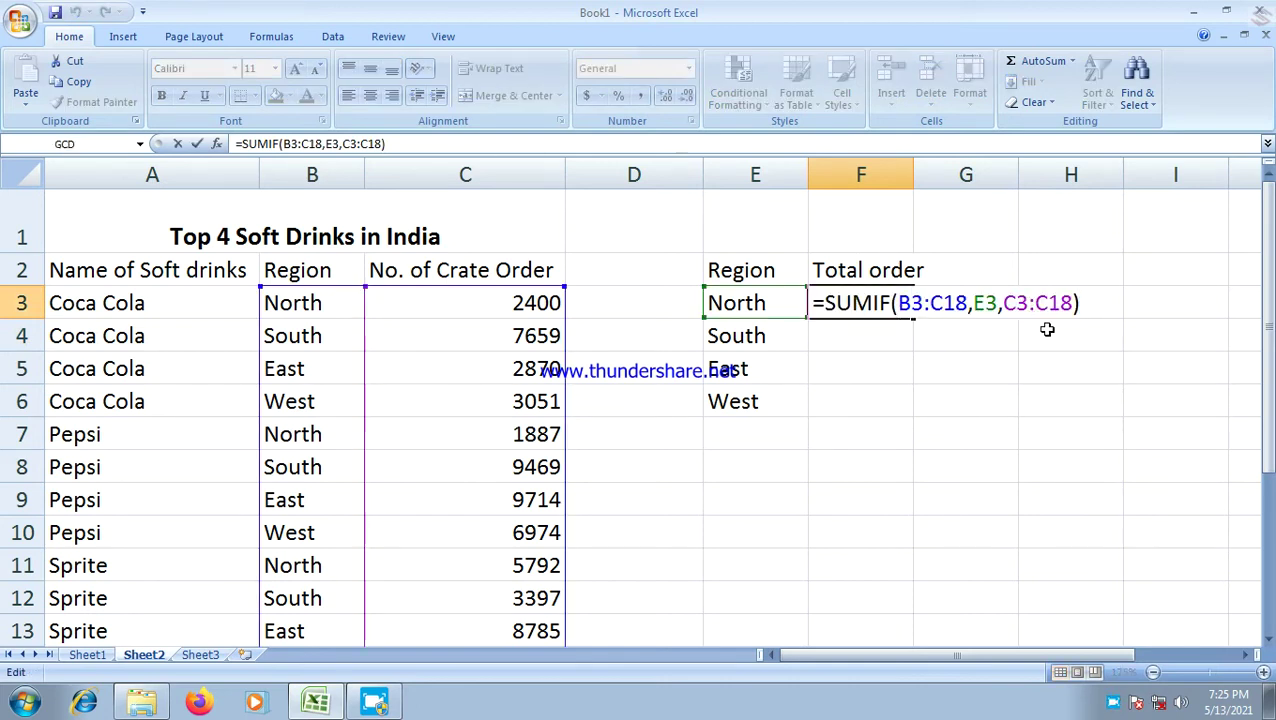
# Step: Add dollar signs in F3's formula to lock the criteria range as B$3:C$18
pyautogui.click(937, 308)
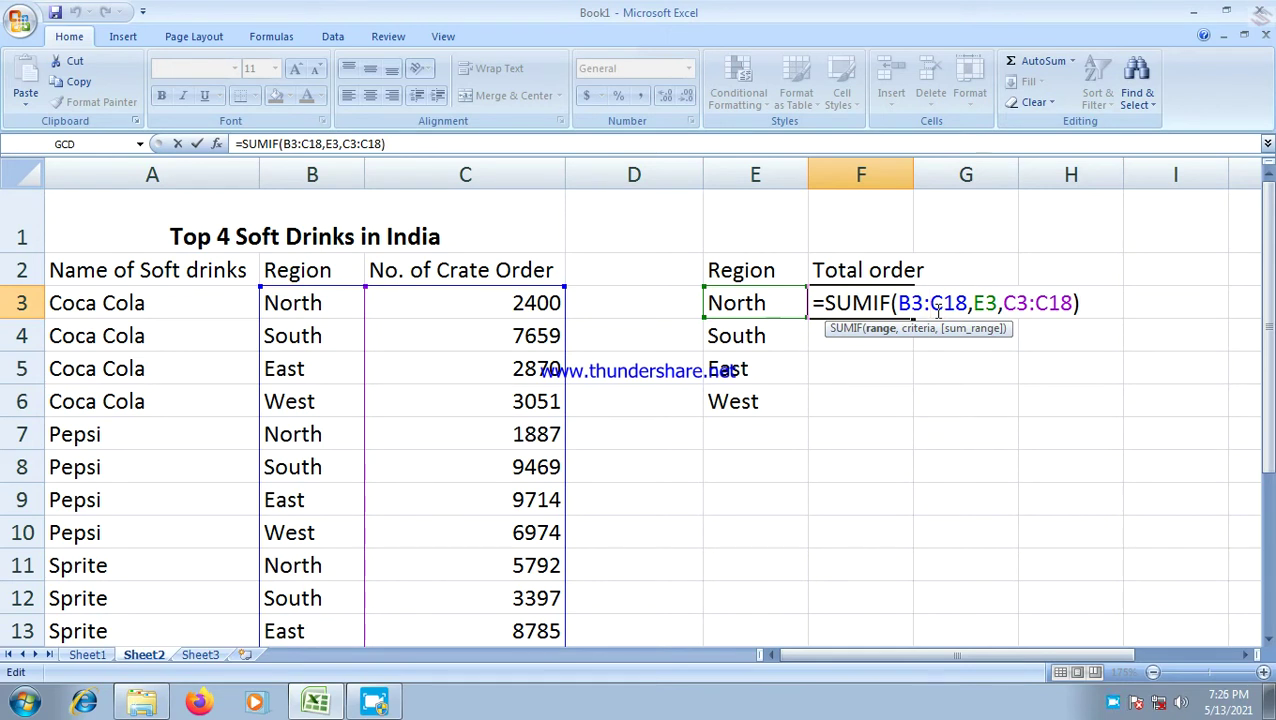
pyautogui.press('F2')
pyautogui.click(909, 303)
pyautogui.write('$3')
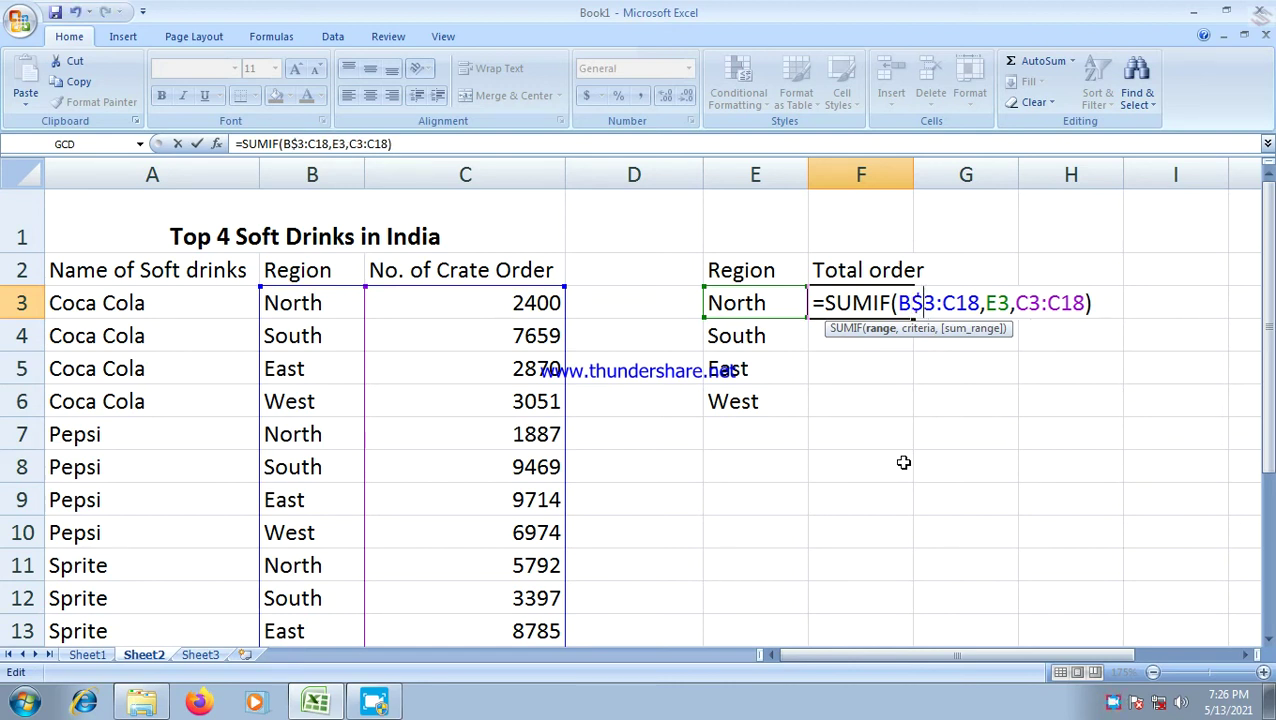
pyautogui.write('$')
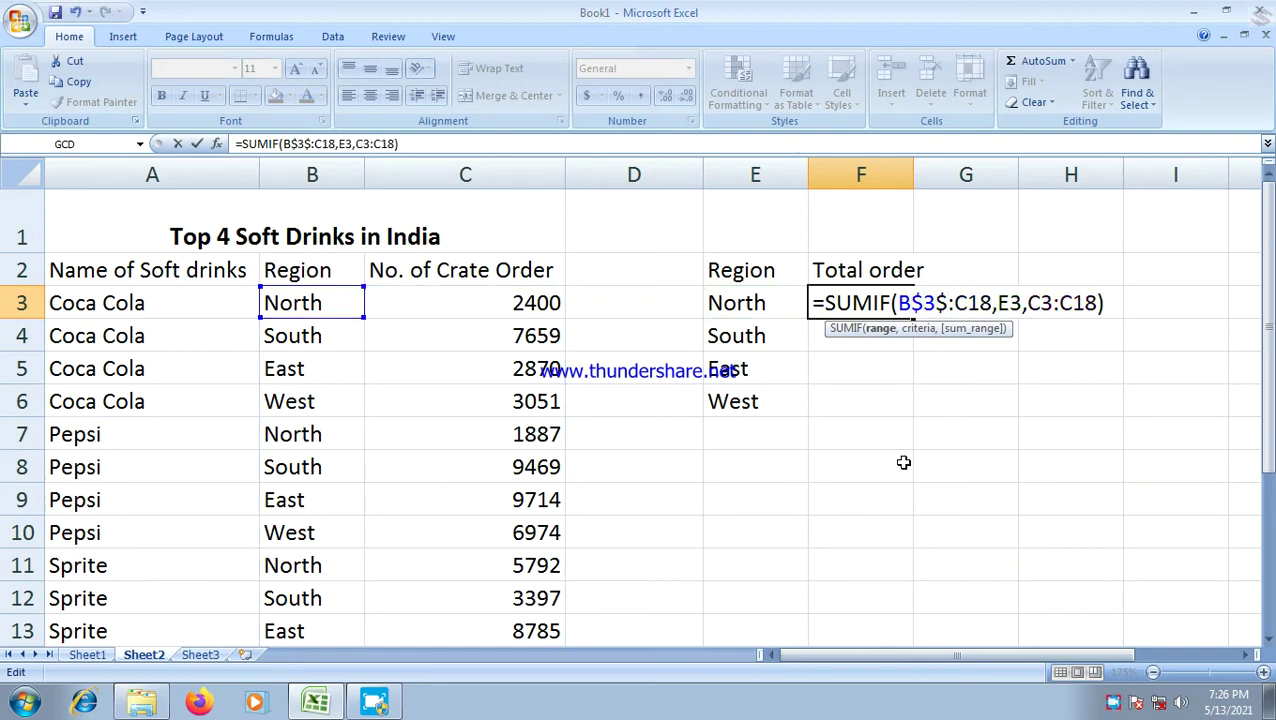
pyautogui.press('Right')
pyautogui.press('Right')
pyautogui.press('Right')
pyautogui.write('$')
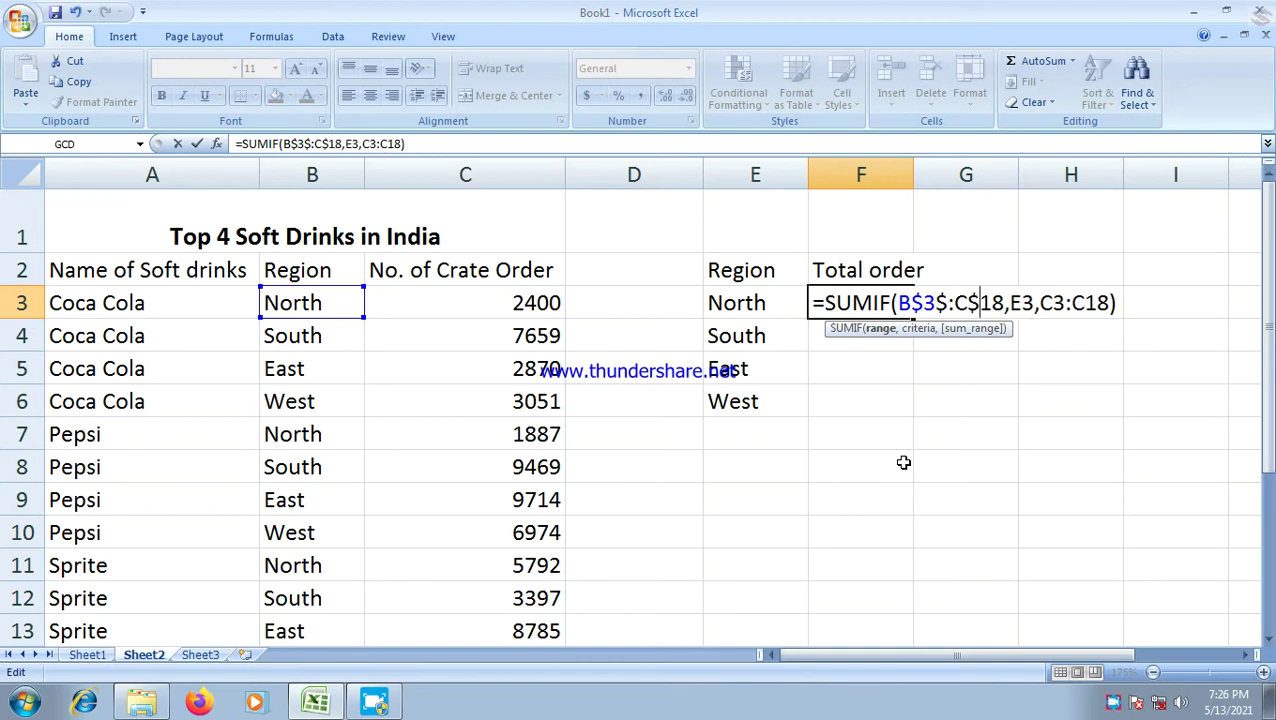
pyautogui.press('Right')
pyautogui.write('$')
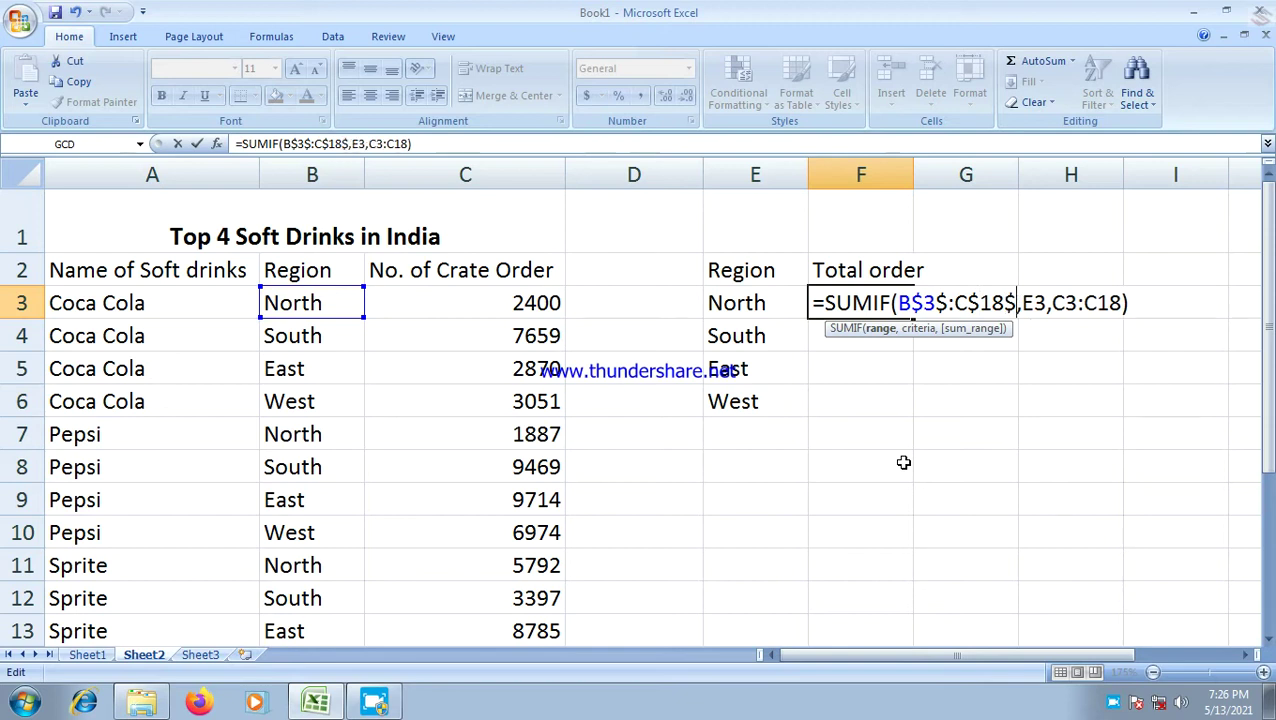
# Step: Lock the sum range as C$3:C$18 and accept Excel's correction, keeping 19915
pyautogui.press('Right')
pyautogui.press('Right')
pyautogui.press('Right')
pyautogui.press('Right')
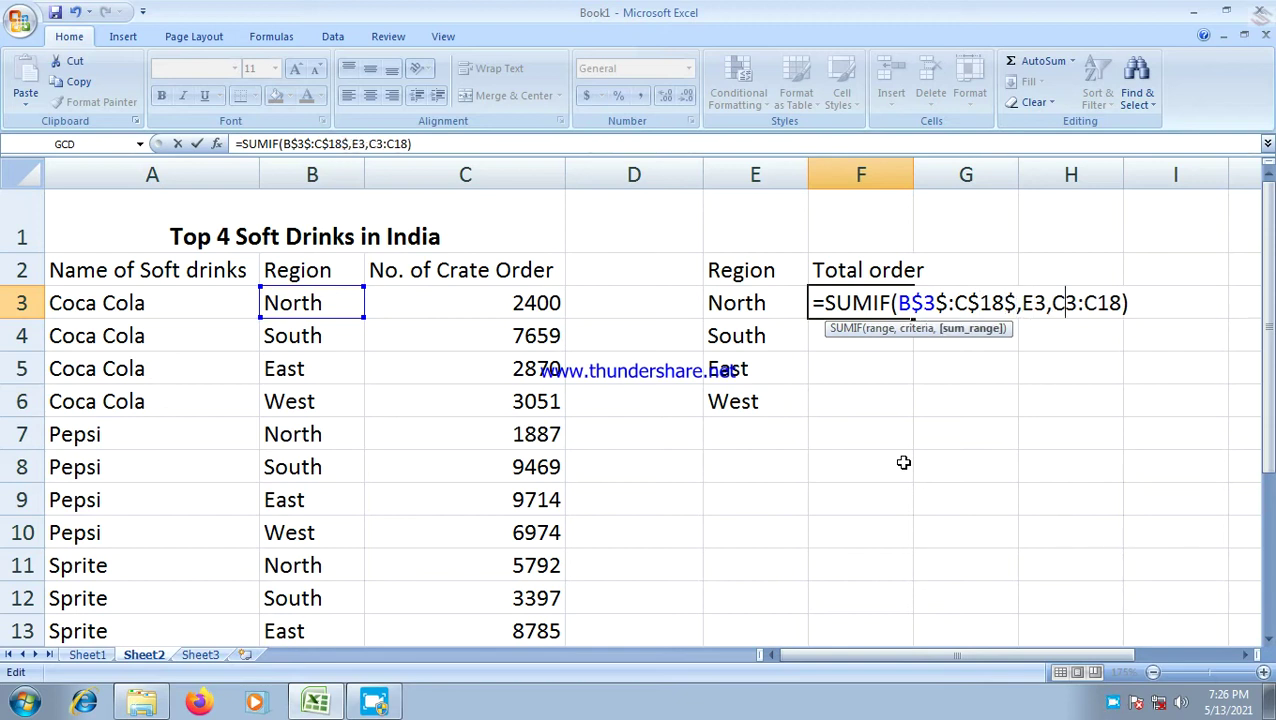
pyautogui.press('Right')
pyautogui.write('$')
pyautogui.press('Right')
pyautogui.write('$')
pyautogui.press('Right')
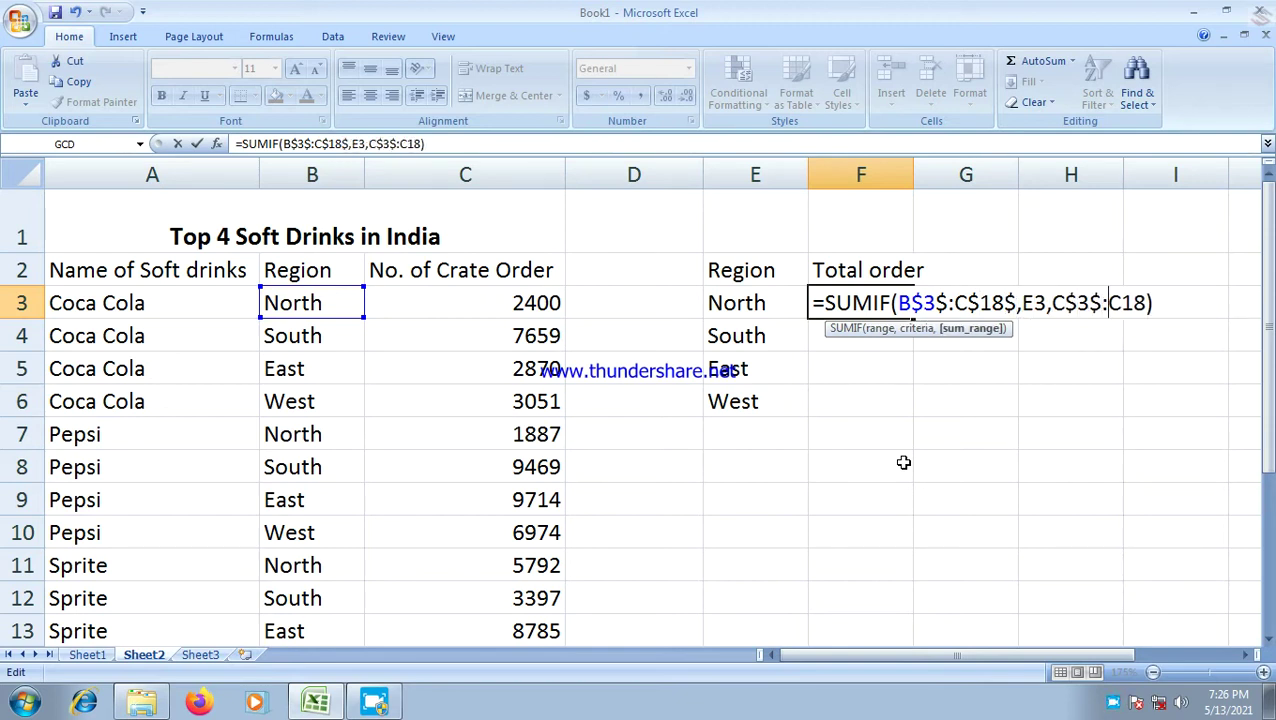
pyautogui.write('$')
pyautogui.press('Right')
pyautogui.press('Right')
pyautogui.write('$')
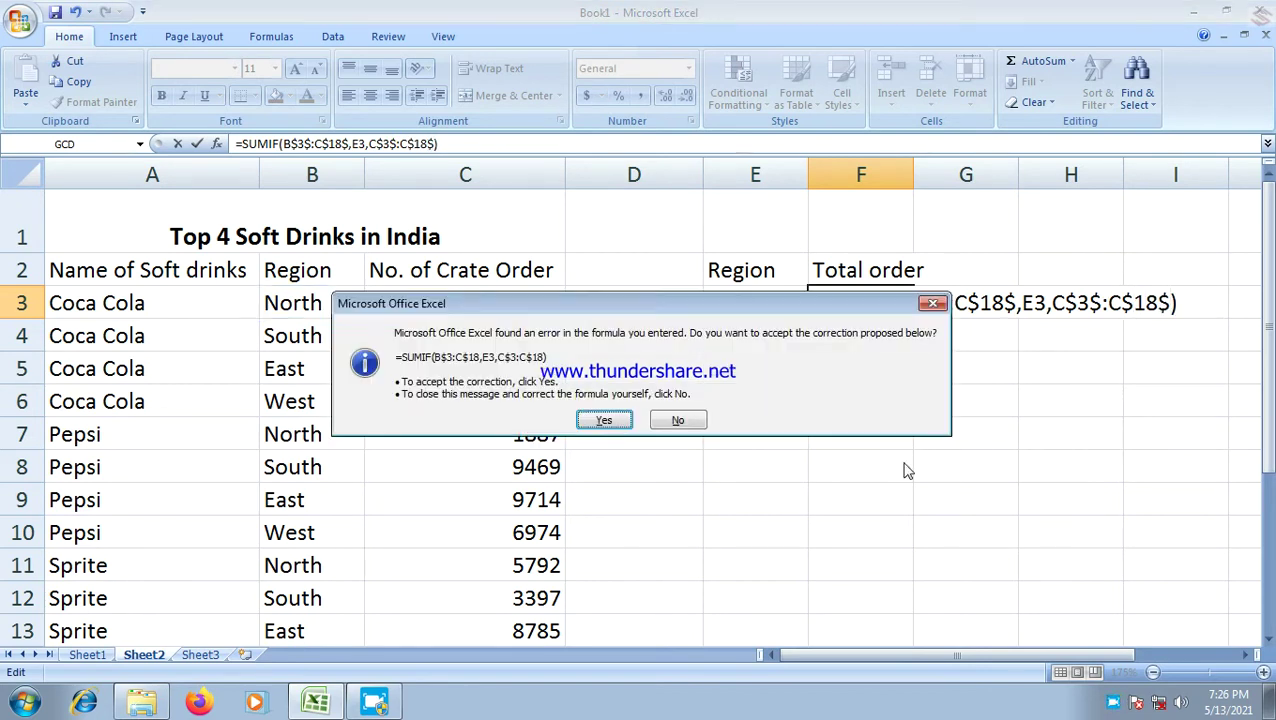
pyautogui.press('Return')
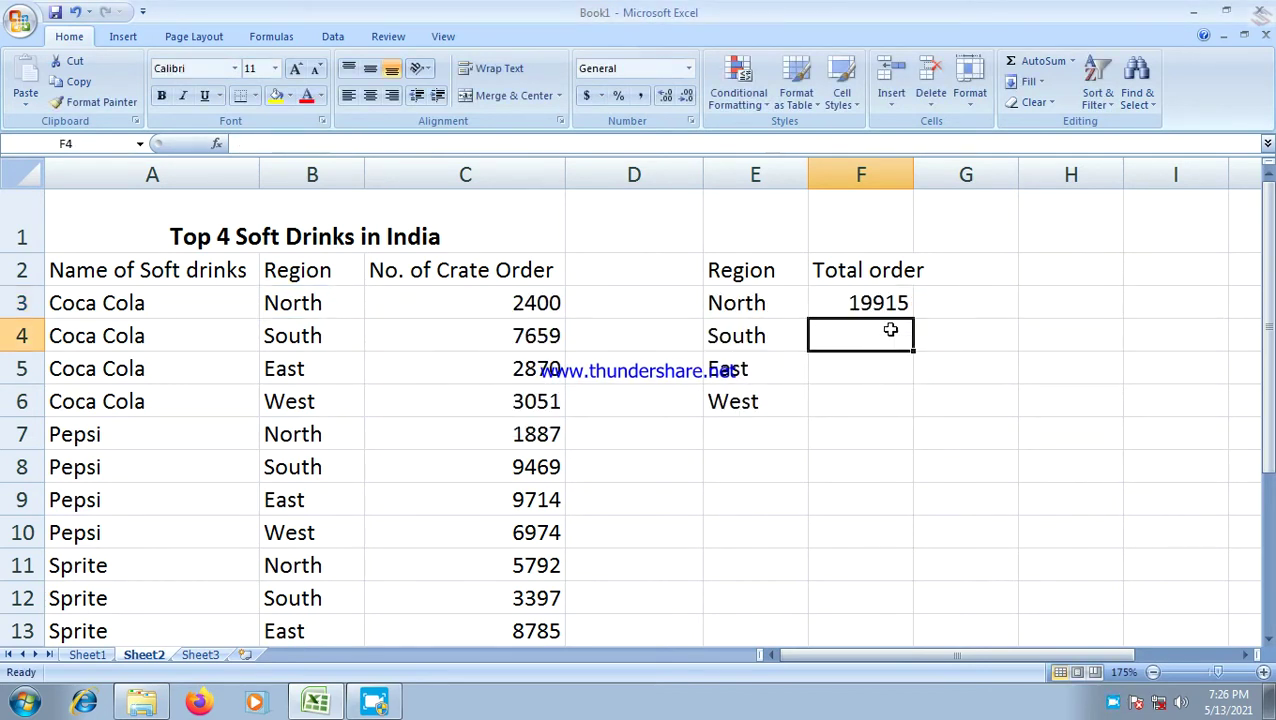
# Step: Fill F3's SUMIF down to F6 and check the copied formula in F4
pyautogui.click(890, 303)
pyautogui.moveTo(912, 316); pyautogui.dragTo(912, 410)
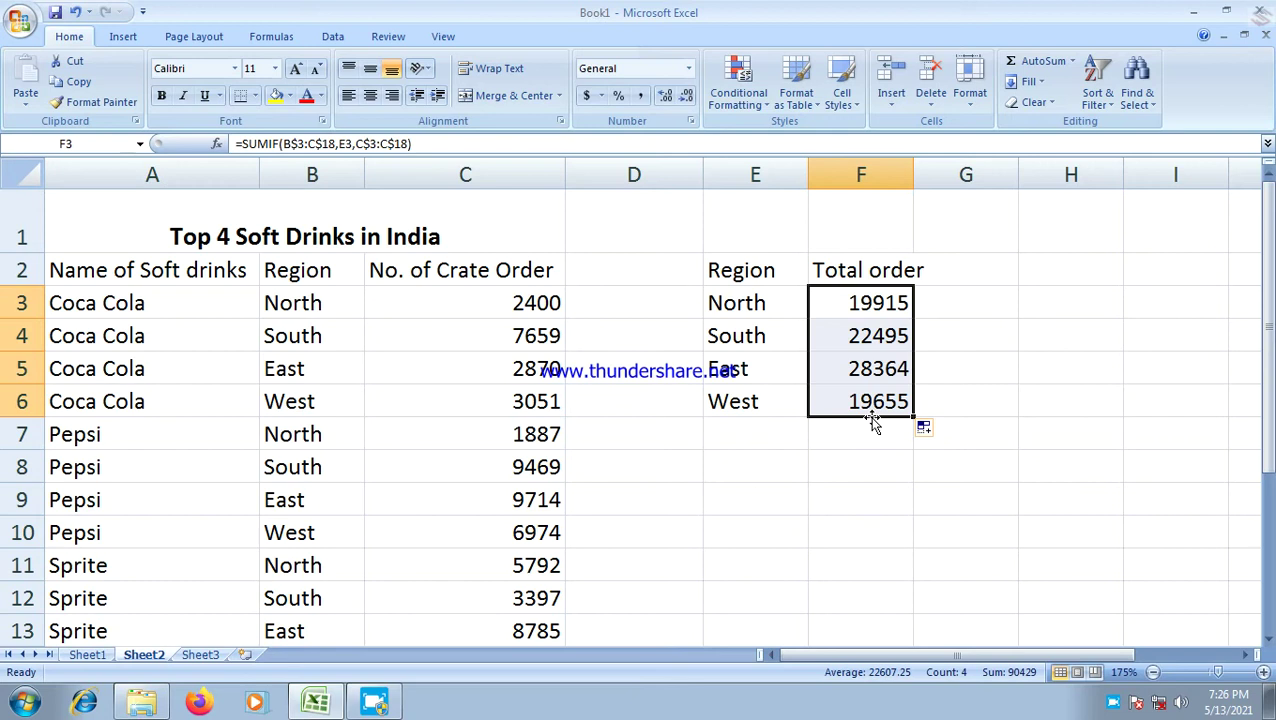
pyautogui.scroll(-1, 832, 385)
pyautogui.scroll(1, 835, 370)
pyautogui.click(745, 432)
pyautogui.click(872, 330)
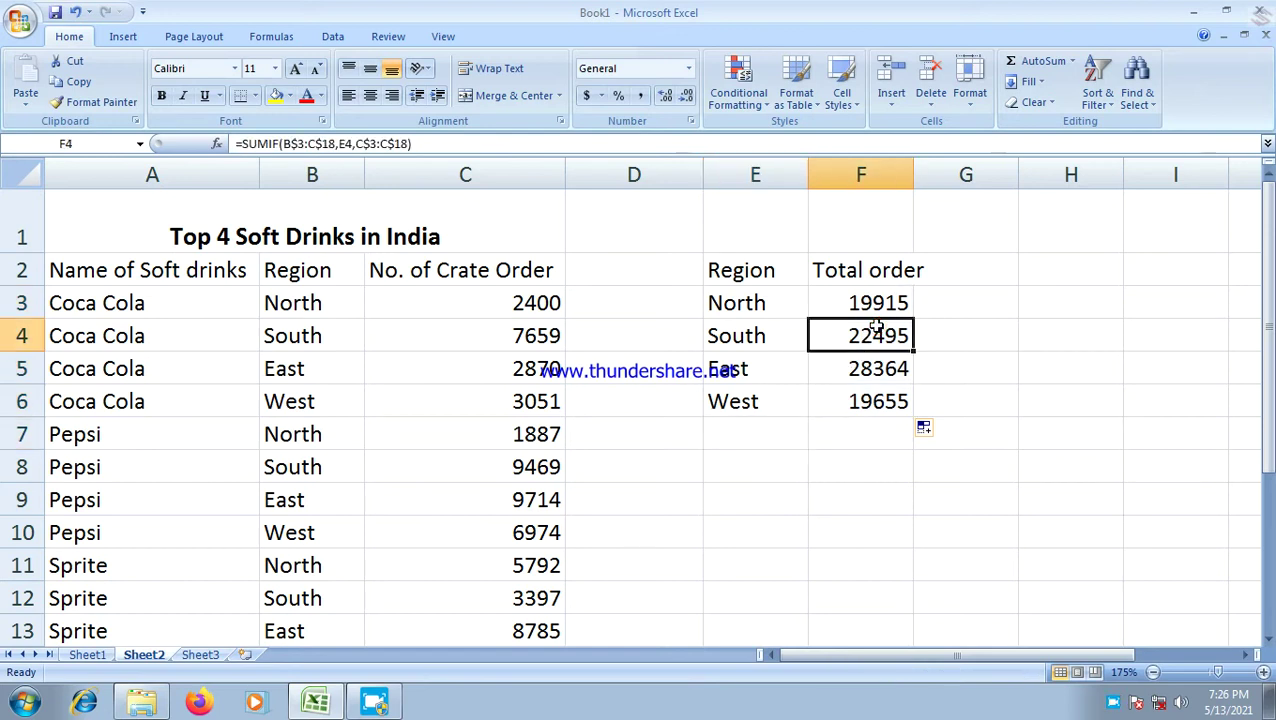
pyautogui.keyDown('ctrl'); pyautogui.scroll(2, 876, 326); pyautogui.keyUp('ctrl')
pyautogui.keyDown('ctrl'); pyautogui.scroll(-2, 885, 330); pyautogui.keyUp('ctrl')
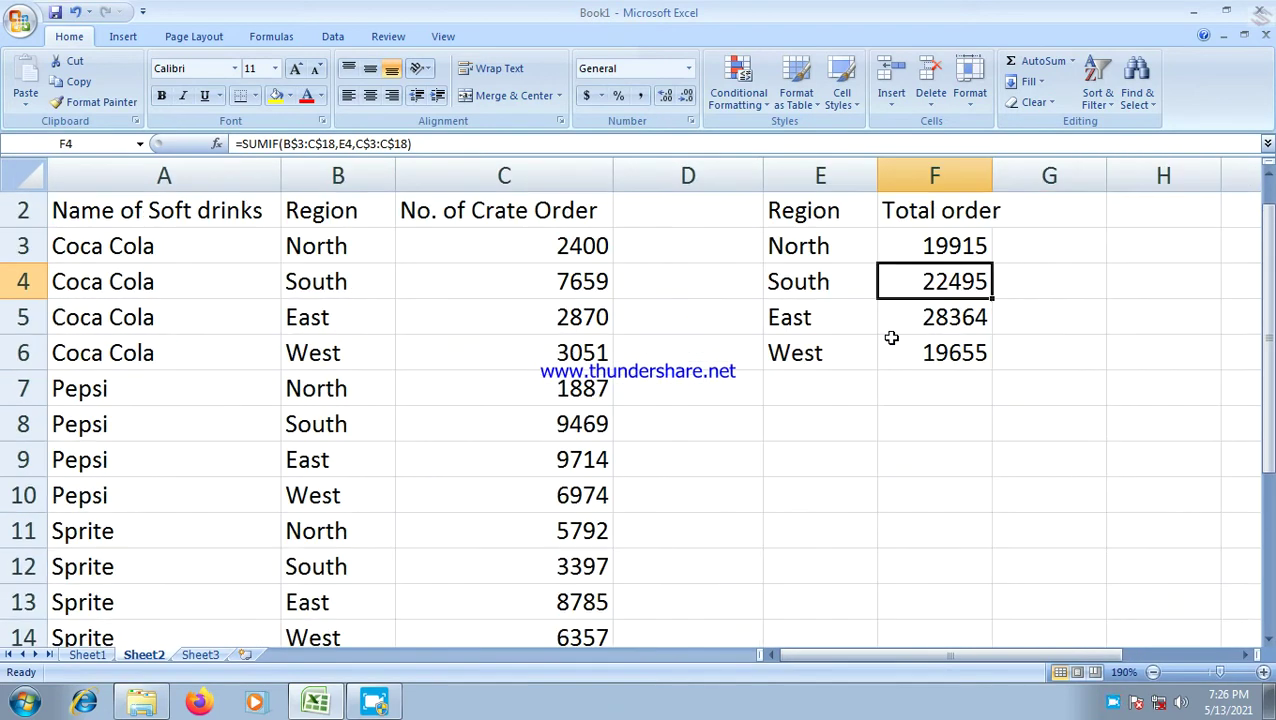
pyautogui.keyDown('ctrl'); pyautogui.scroll(-1, 891, 338); pyautogui.keyUp('ctrl')
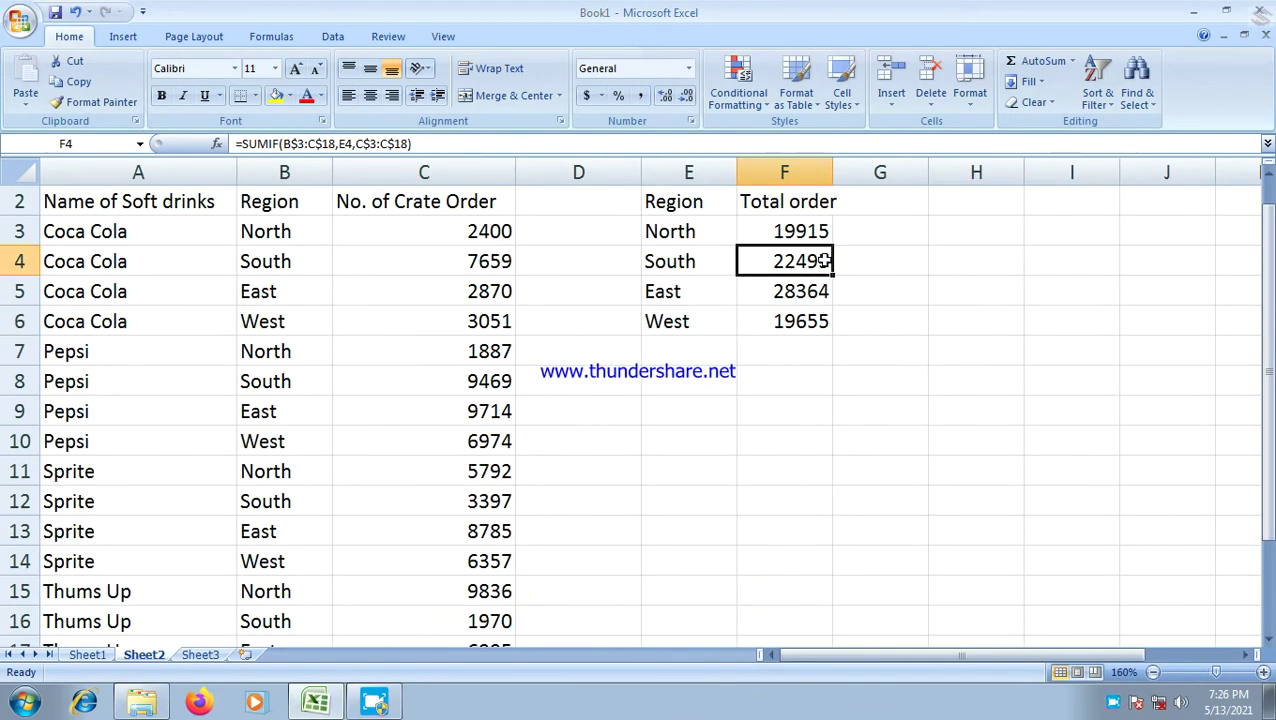
pyautogui.scroll(1, 816, 250)
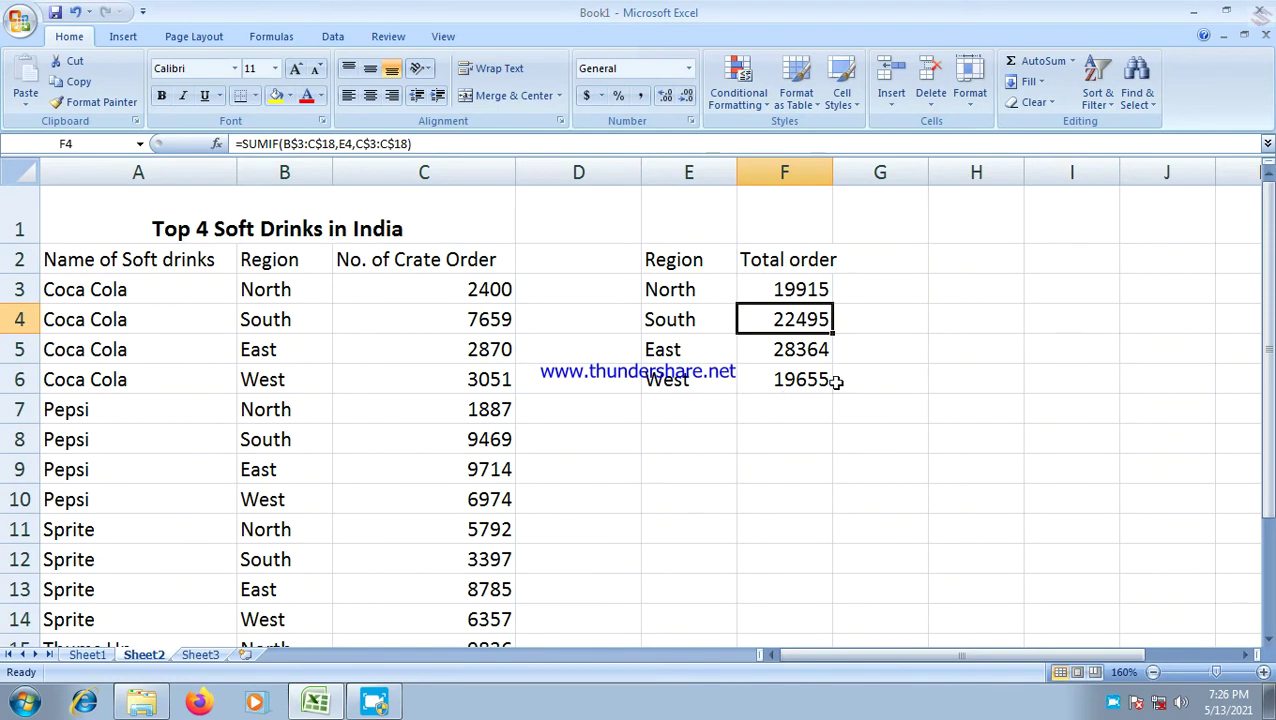
# Step: Clear the copied South, East and West totals from F4:F6
pyautogui.click(805, 414)
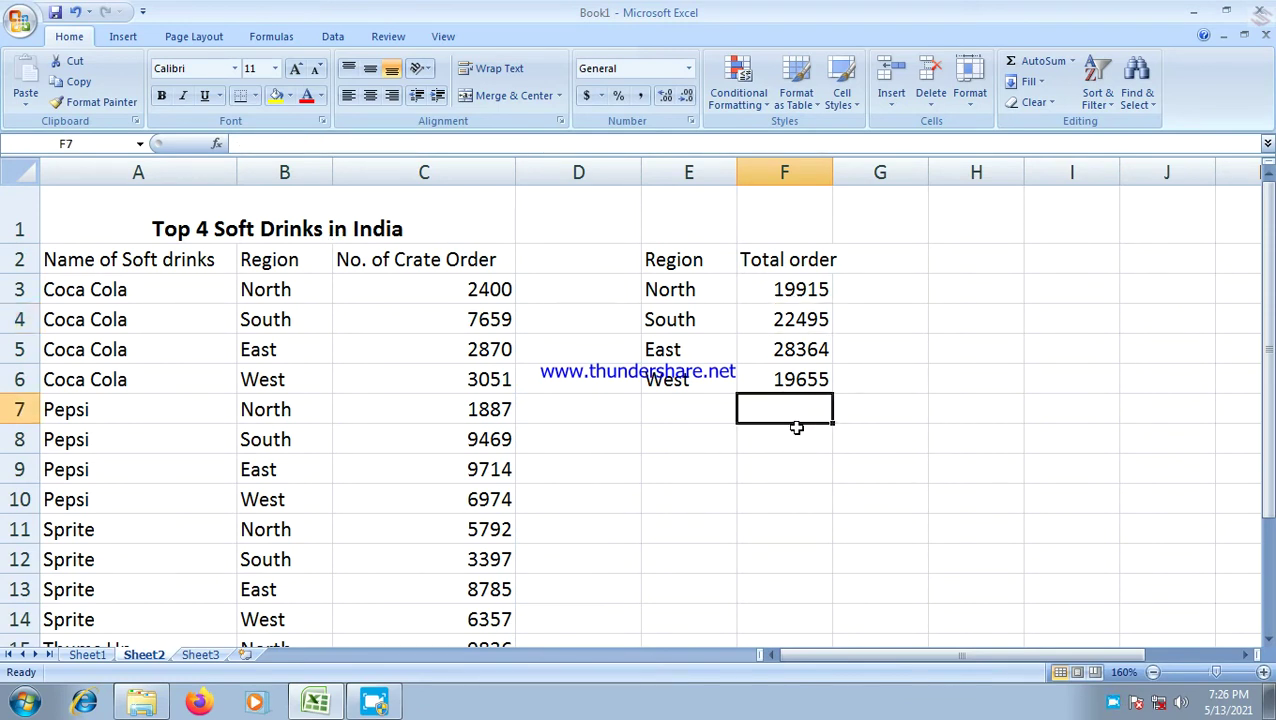
pyautogui.scroll(1, 795, 421)
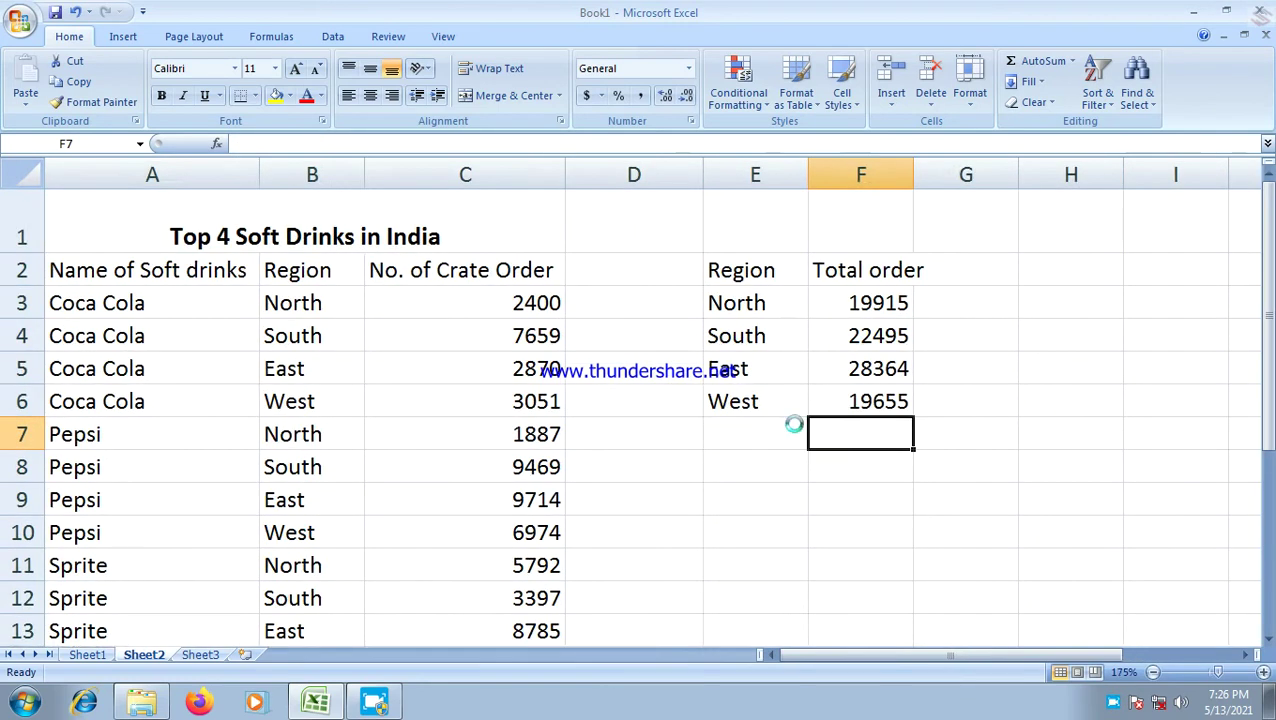
pyautogui.scroll(1, 905, 330)
pyautogui.scroll(1, 912, 332)
pyautogui.click(927, 347)
pyautogui.moveTo(927, 347); pyautogui.dragTo(936, 430)
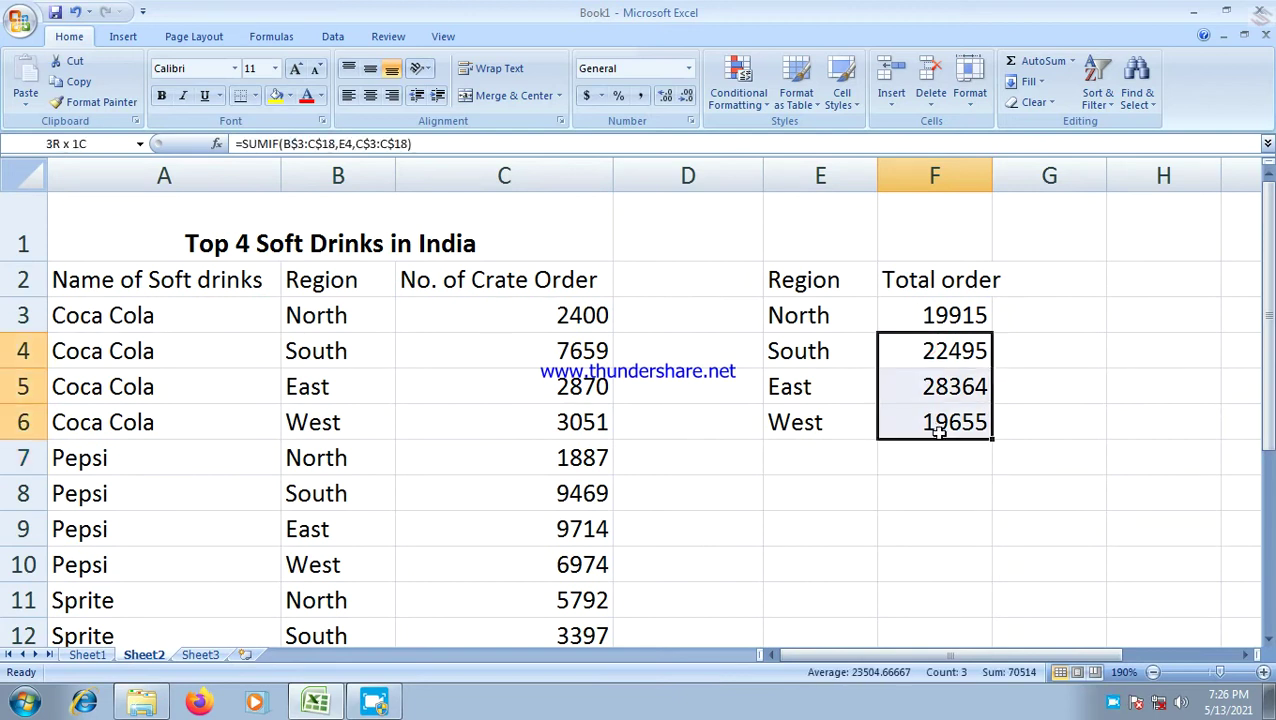
pyautogui.press('Delete')
# Step: Enter =SUMIF(B3:C18,E4,C3:C18) in F4 to give South 22495
pyautogui.click(938, 353)
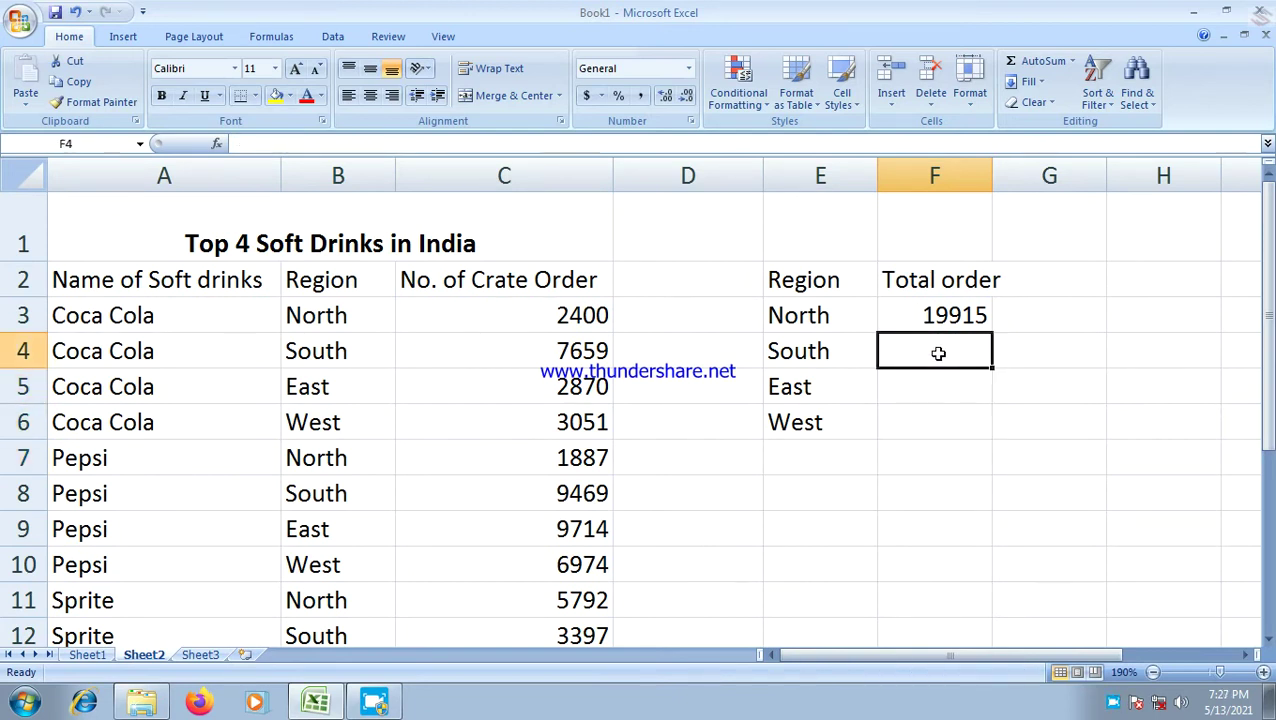
pyautogui.write('=sumif(')
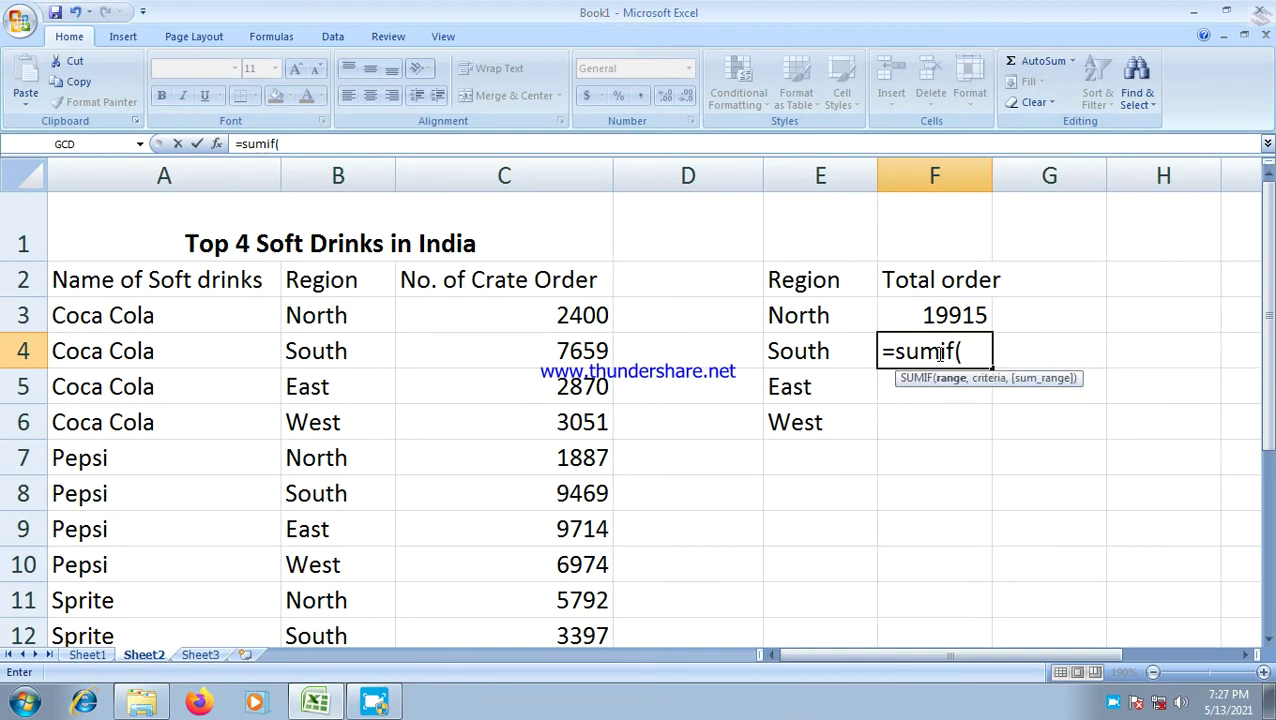
pyautogui.moveTo(326, 313)
pyautogui.mouseDown()
pyautogui.moveTo(412, 360)
pyautogui.moveTo(519, 619)
pyautogui.moveTo(533, 569)
pyautogui.mouseUp()
pyautogui.scroll(3, 928, 356)
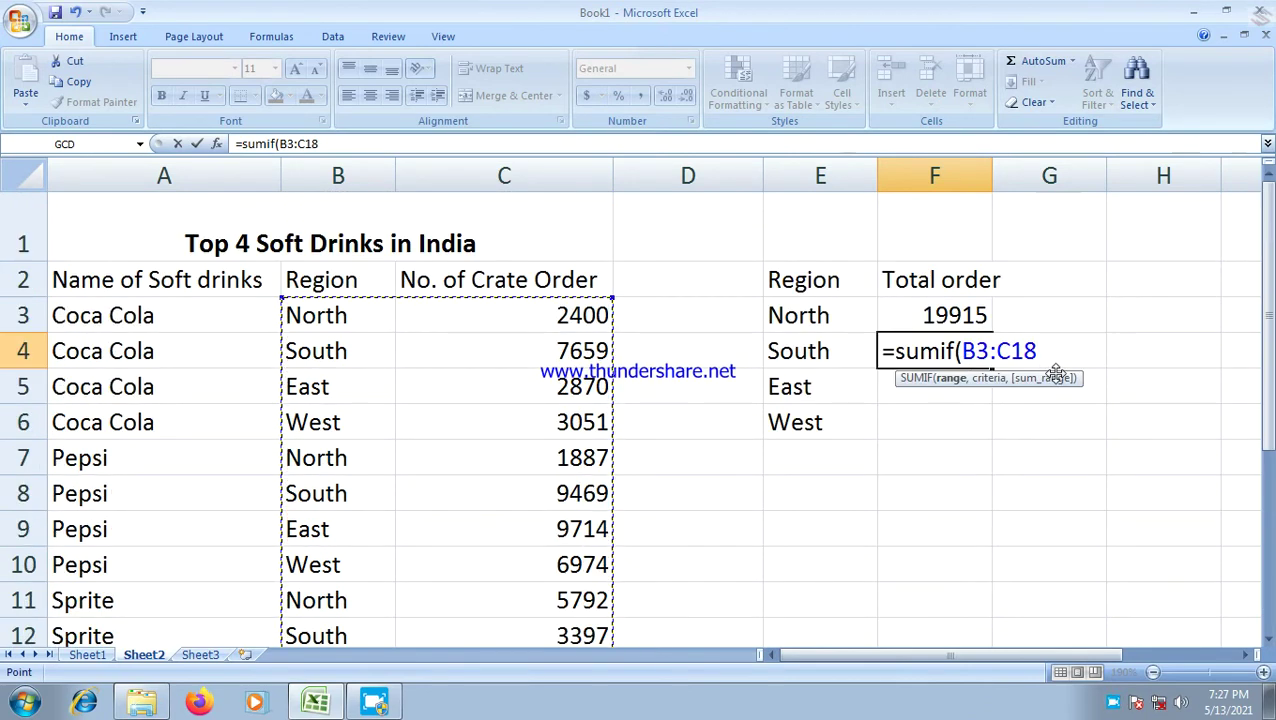
pyautogui.write(',')
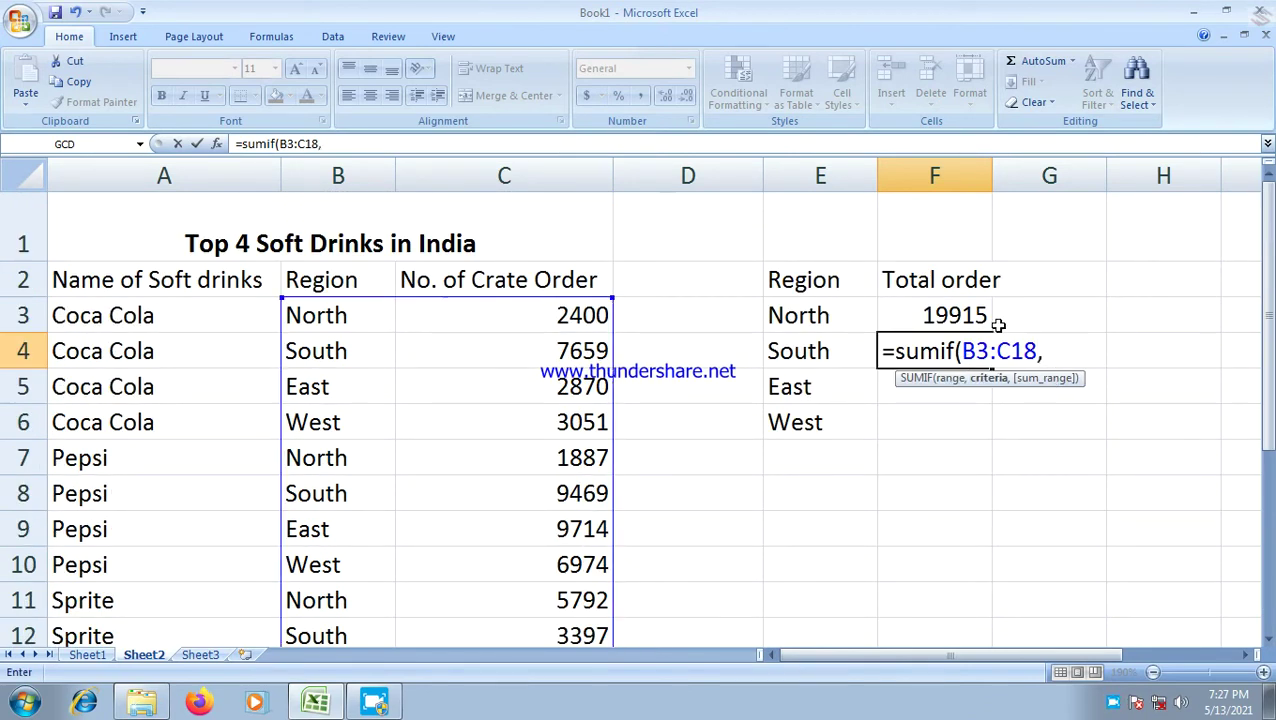
pyautogui.click(805, 352)
pyautogui.write(',')
pyautogui.moveTo(580, 317); pyautogui.dragTo(578, 710)
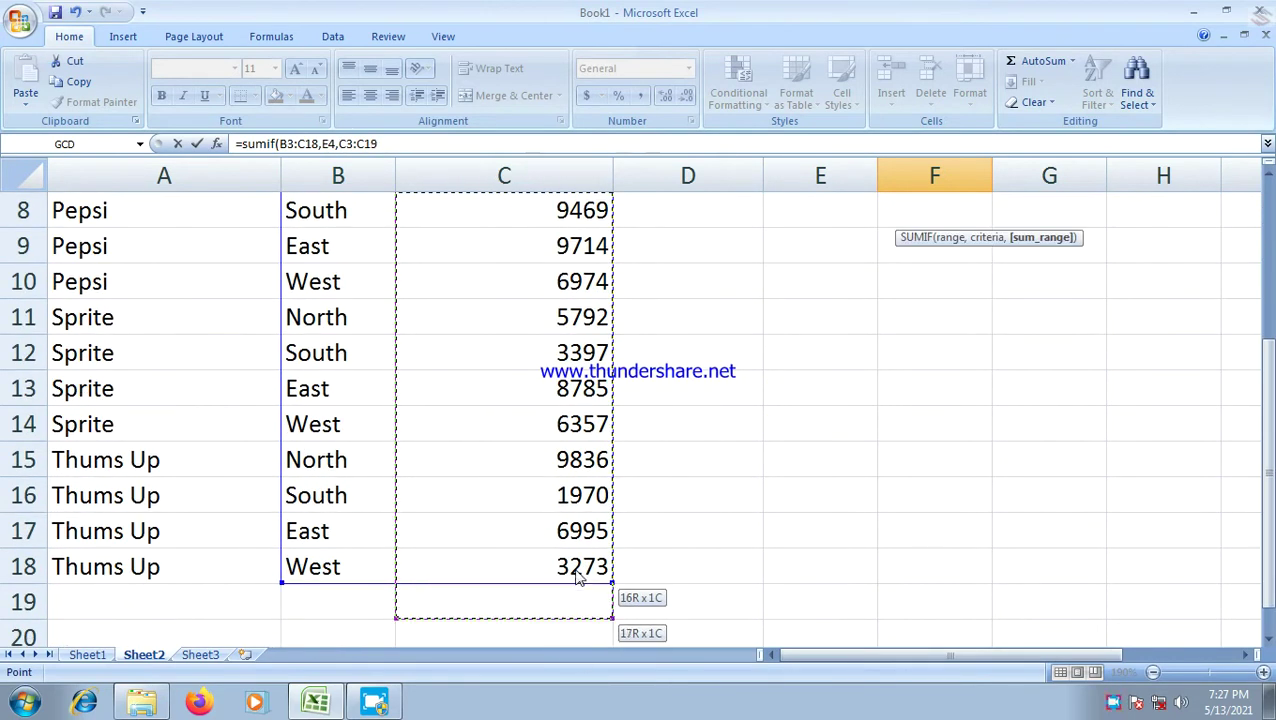
pyautogui.moveTo(577, 713); pyautogui.dragTo(575, 590)
pyautogui.press('Return')
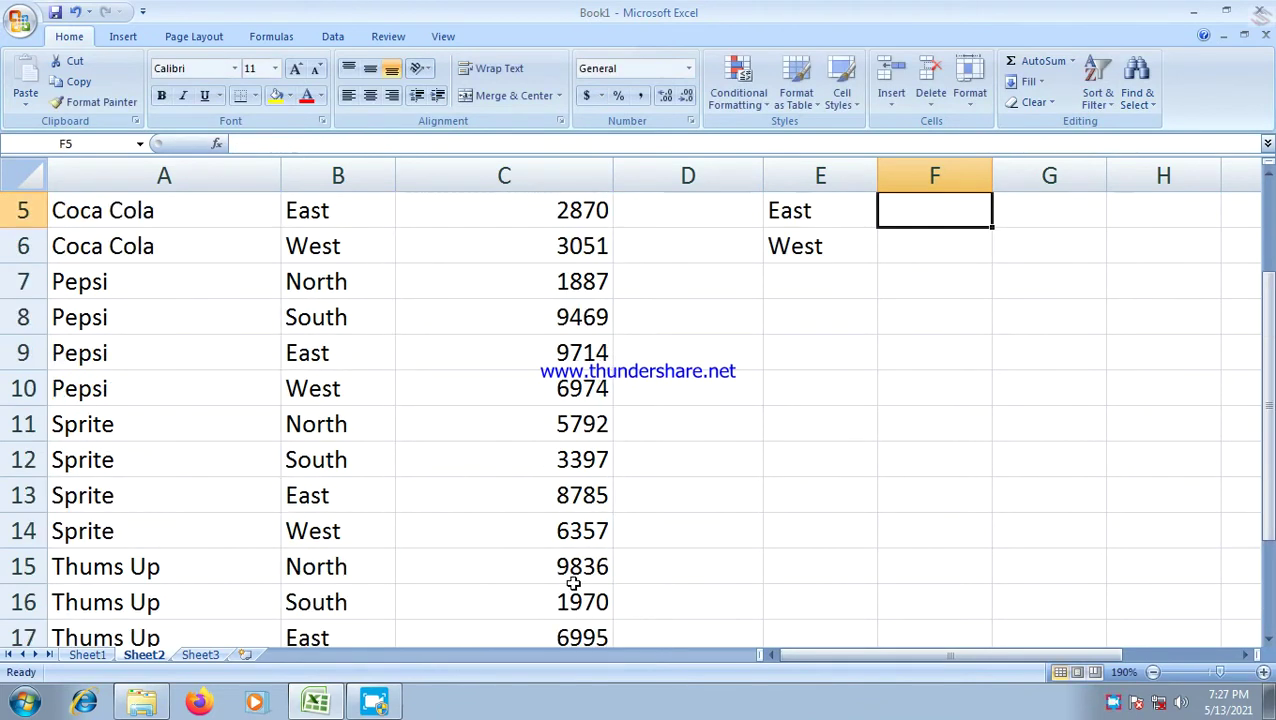
# Step: Enter =SUMIF(B3:C18,E5,C3:C18) in F5 to give East 28364
pyautogui.scroll(2, 621, 521)
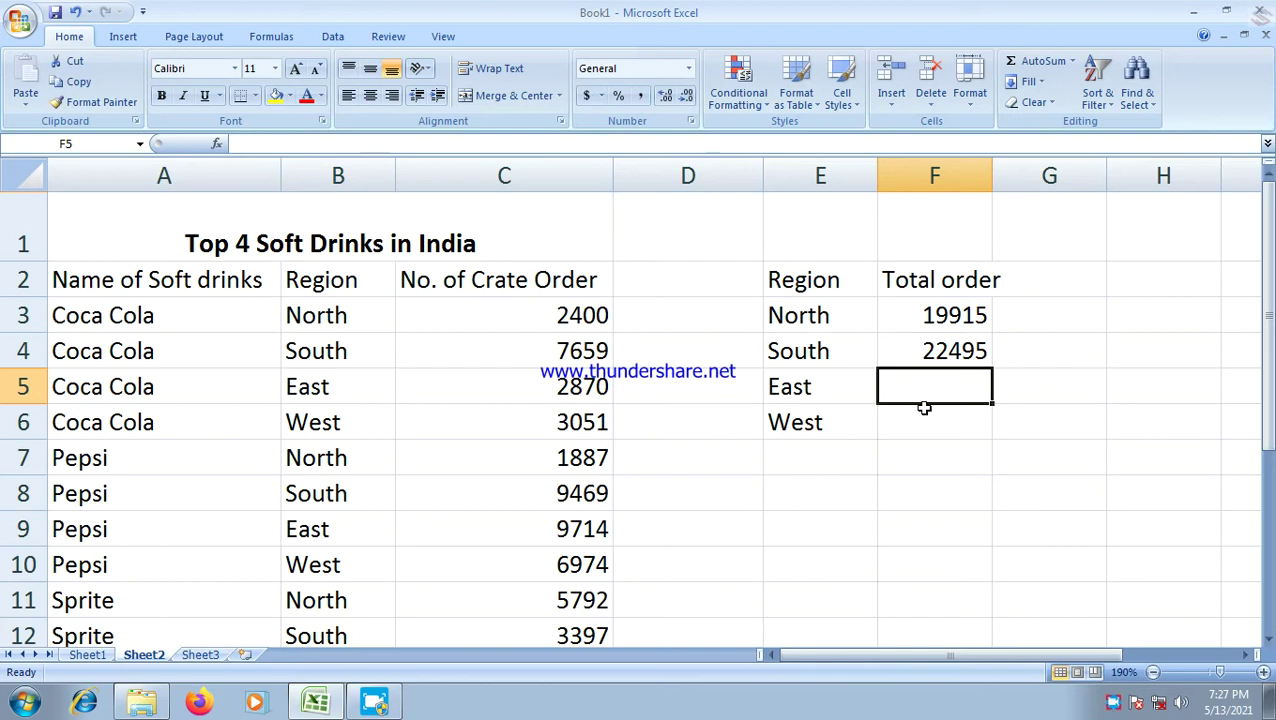
pyautogui.write('=sumif')
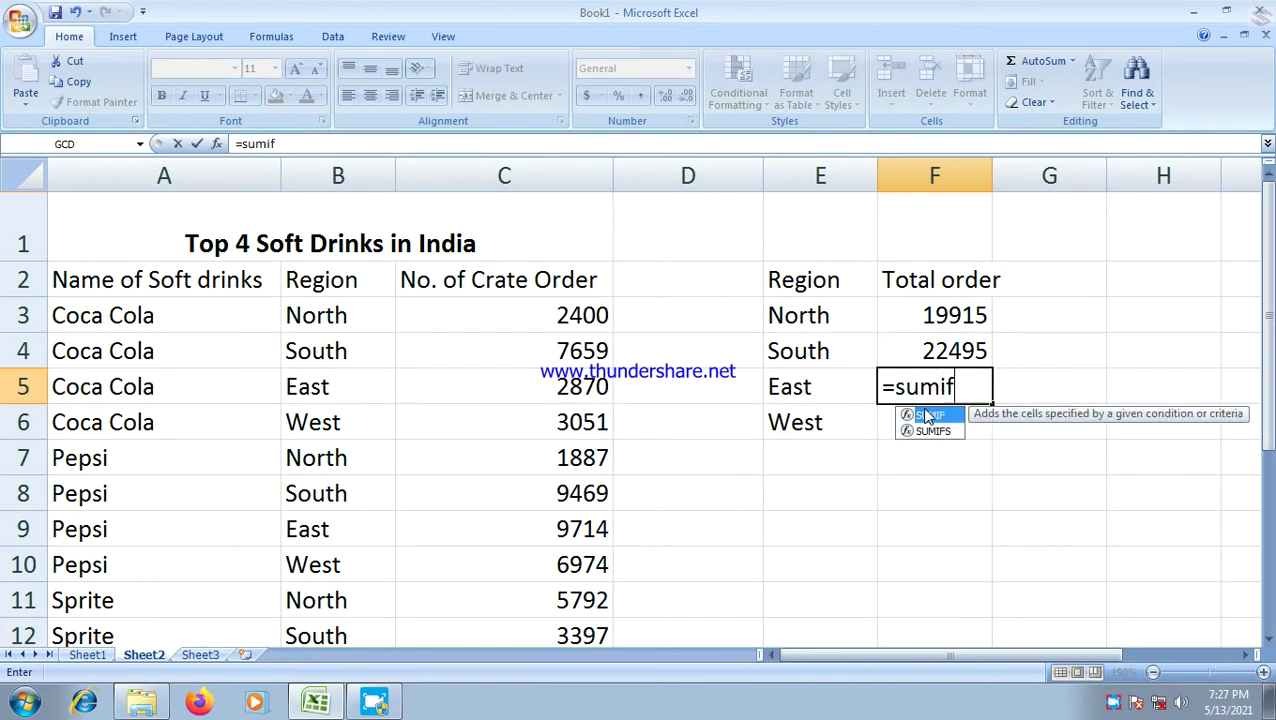
pyautogui.write('(')
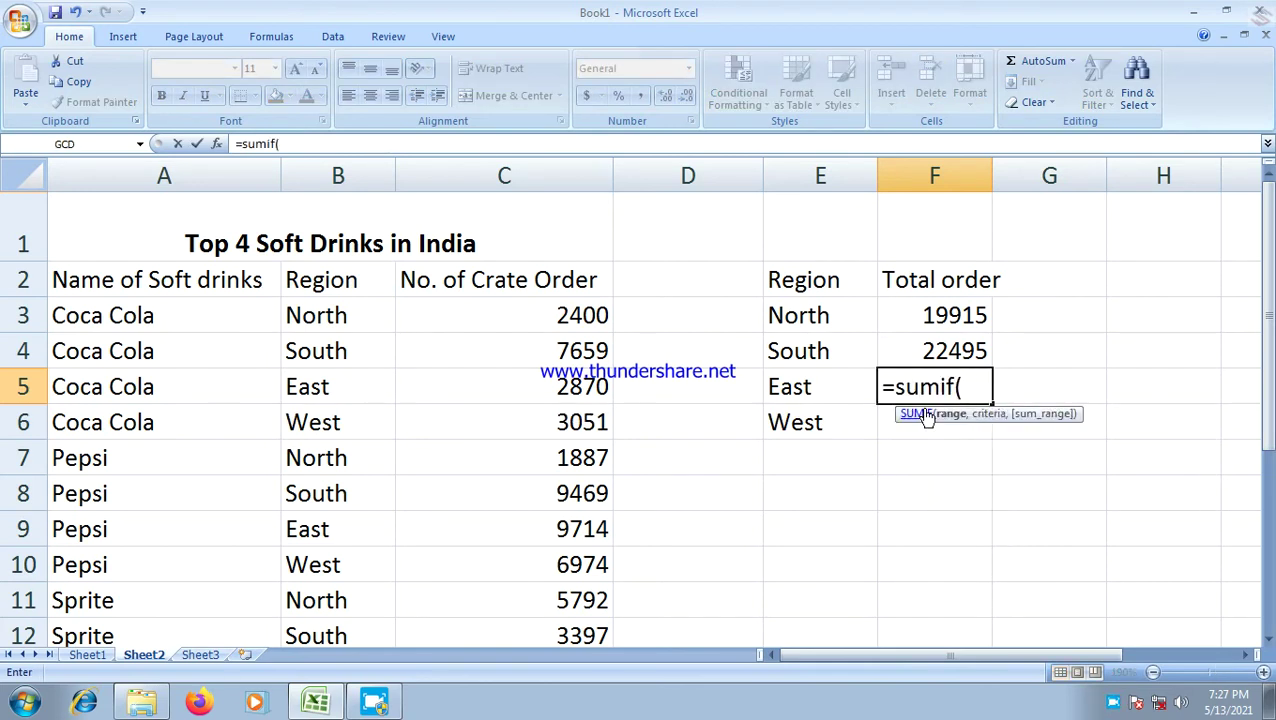
pyautogui.moveTo(316, 318)
pyautogui.mouseDown()
pyautogui.moveTo(580, 716)
pyautogui.moveTo(612, 566)
pyautogui.mouseUp()
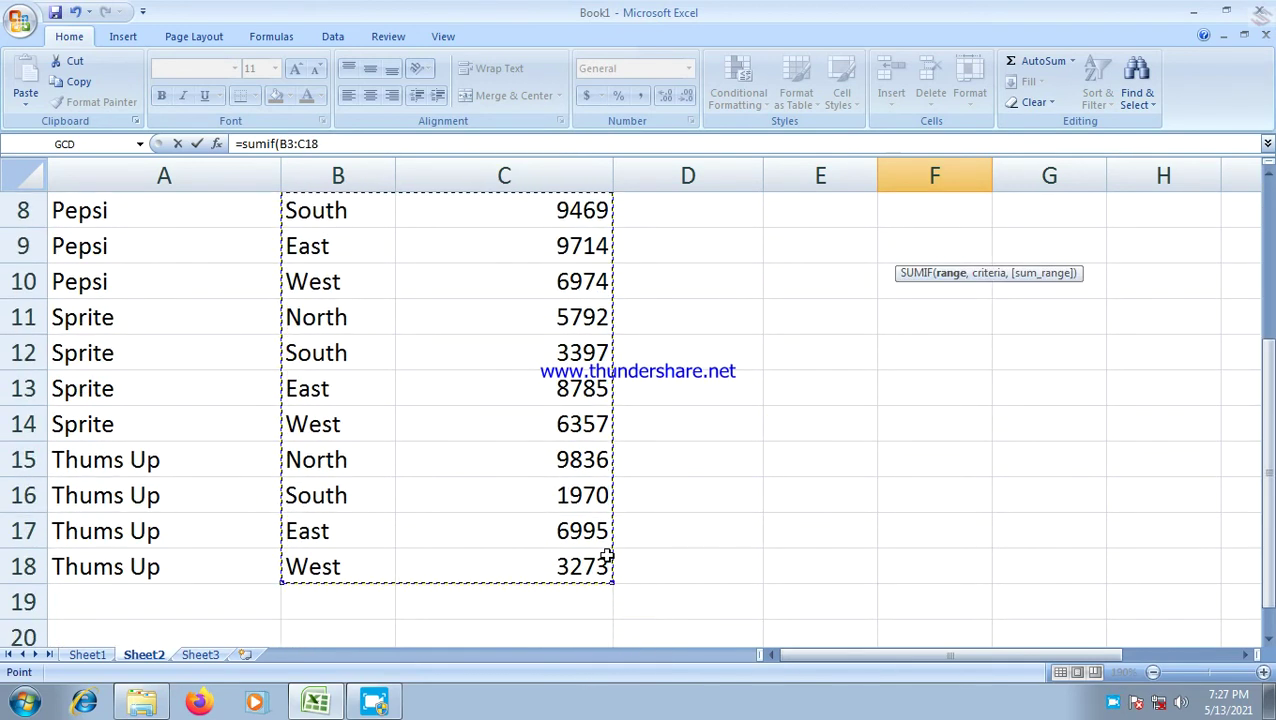
pyautogui.scroll(3, 776, 488)
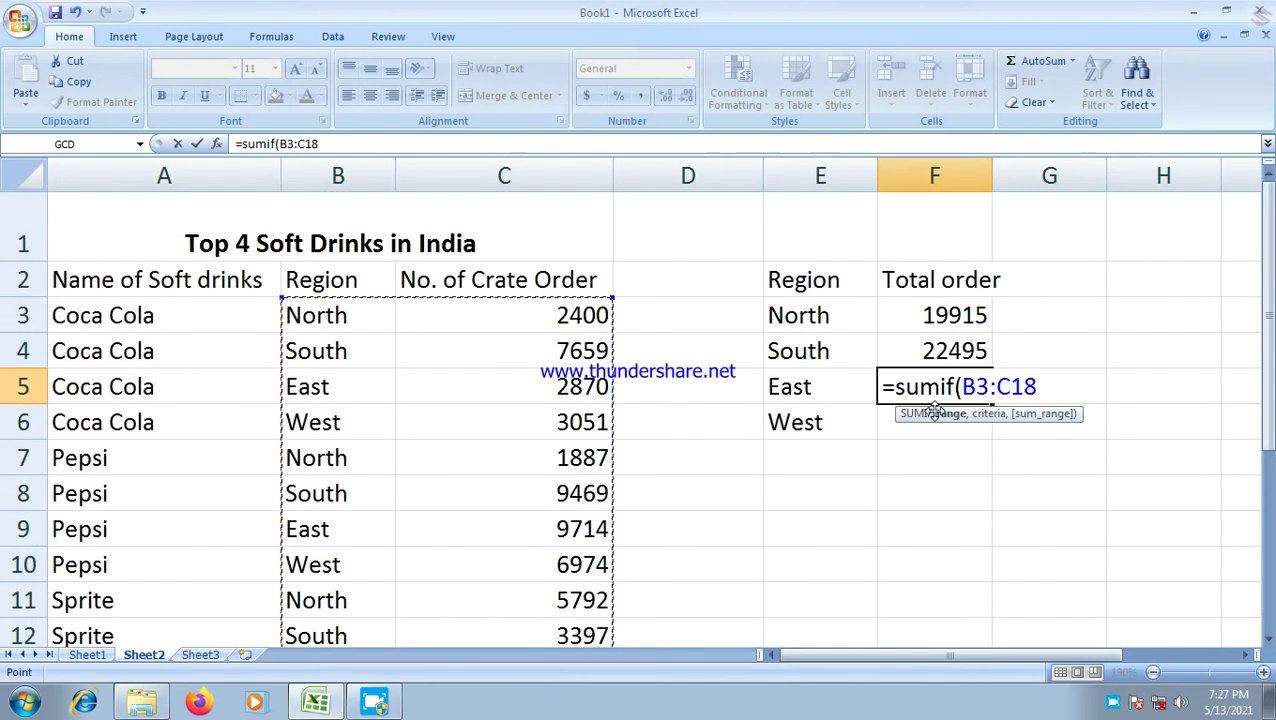
pyautogui.write(',')
pyautogui.click(801, 386)
pyautogui.write(',')
pyautogui.moveTo(500, 315); pyautogui.dragTo(563, 718)
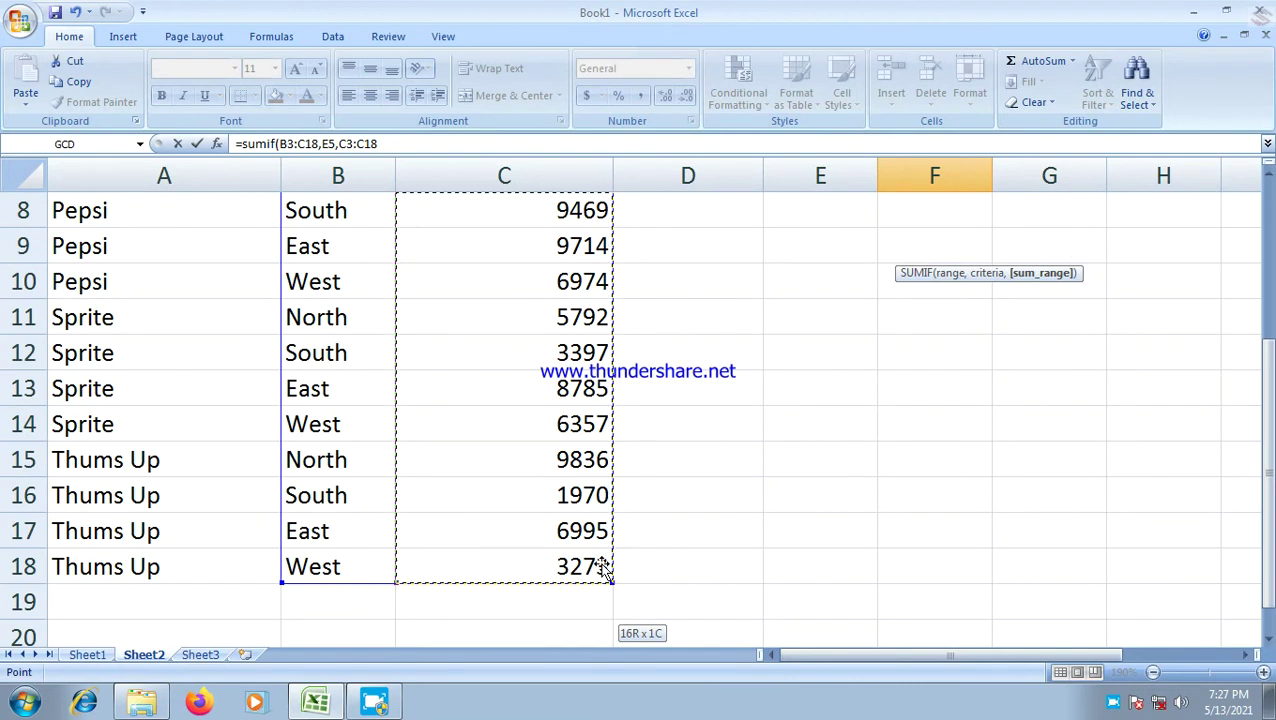
pyautogui.moveTo(563, 718); pyautogui.dragTo(602, 566)
pyautogui.press('Escape')
pyautogui.scroll(-4, 605, 555)
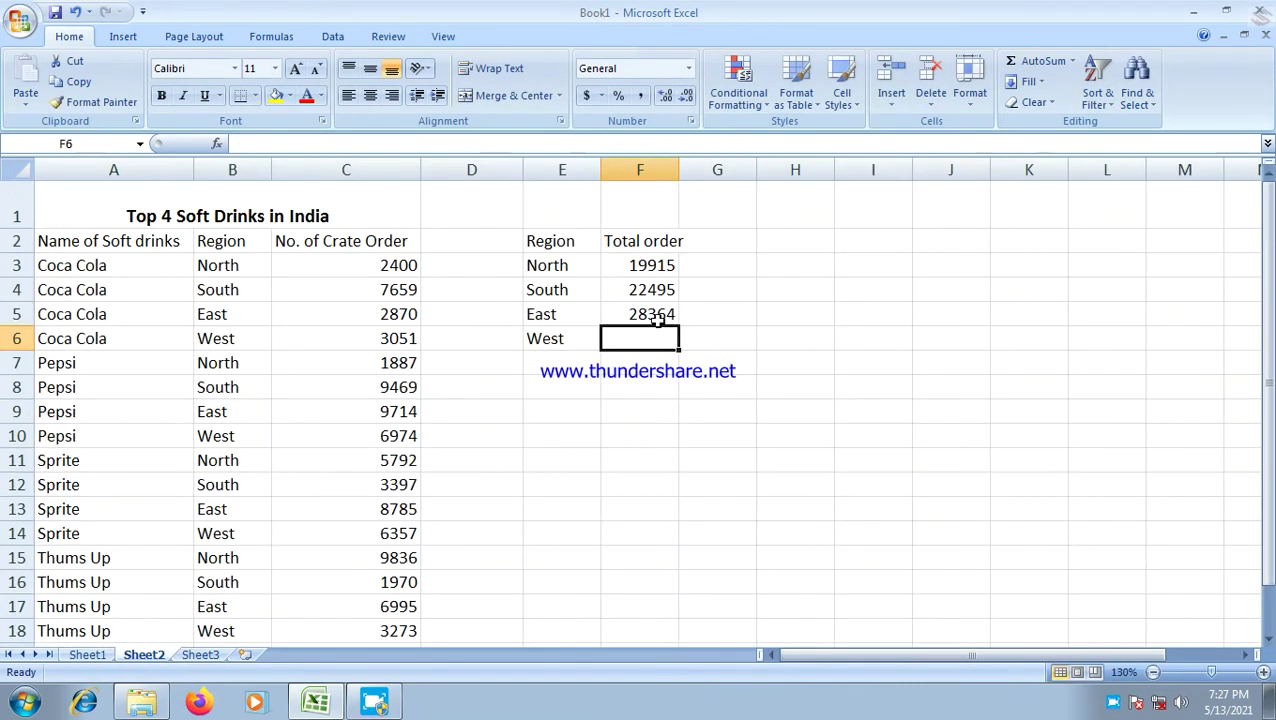
# Step: Enter =SUMIF(B3:C18,E6,C3:C18) in F6 to give West 19655
pyautogui.scroll(-1, 750, 384)
pyautogui.scroll(1, 750, 384)
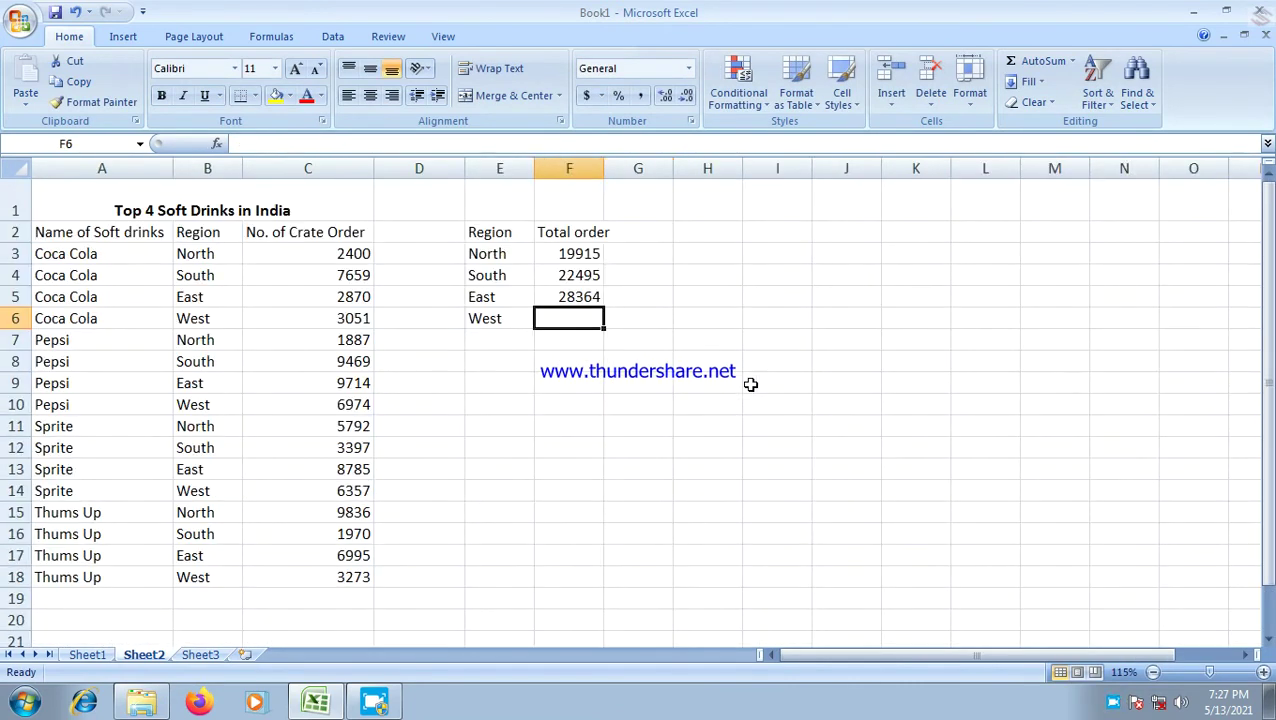
pyautogui.write('=')
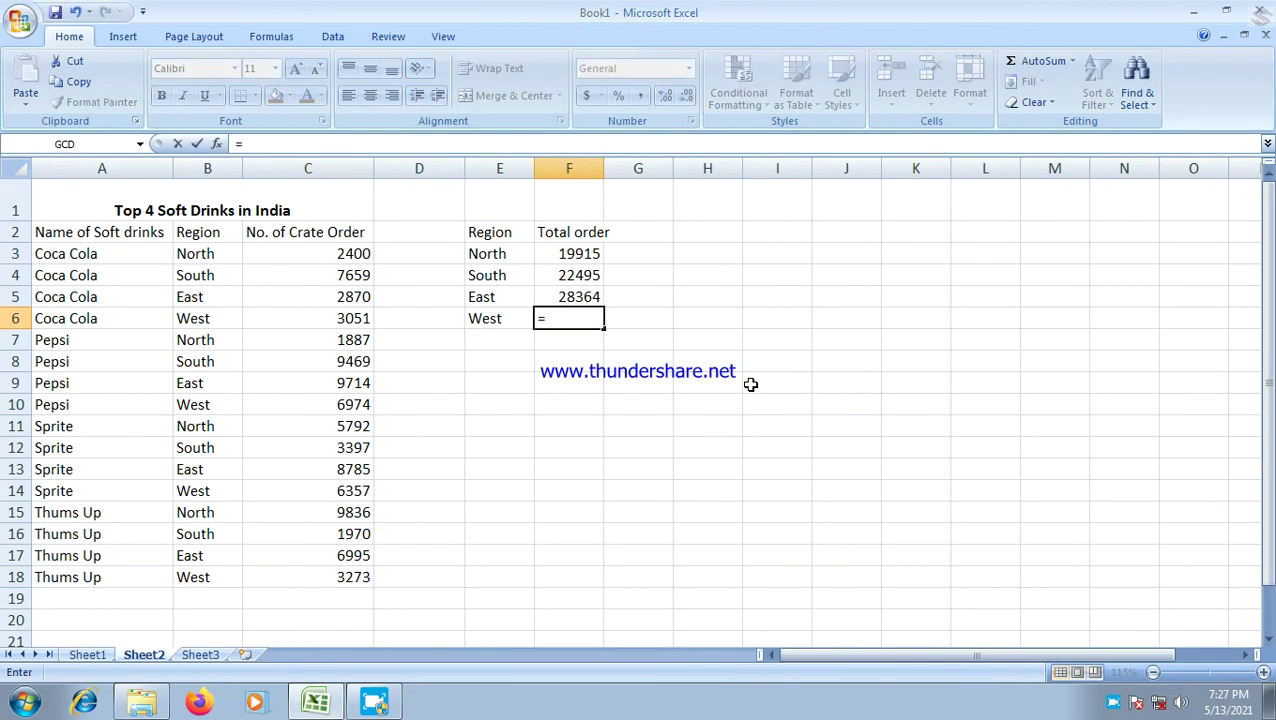
pyautogui.write('sumif')
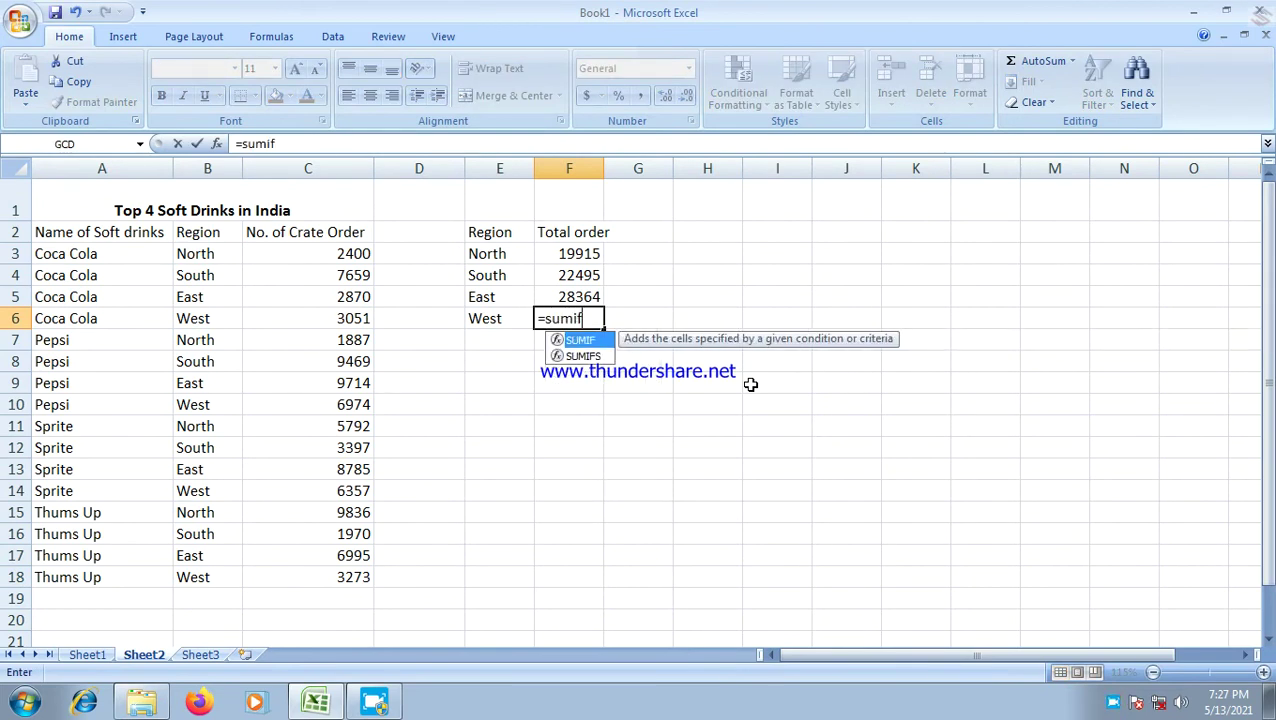
pyautogui.write('(')
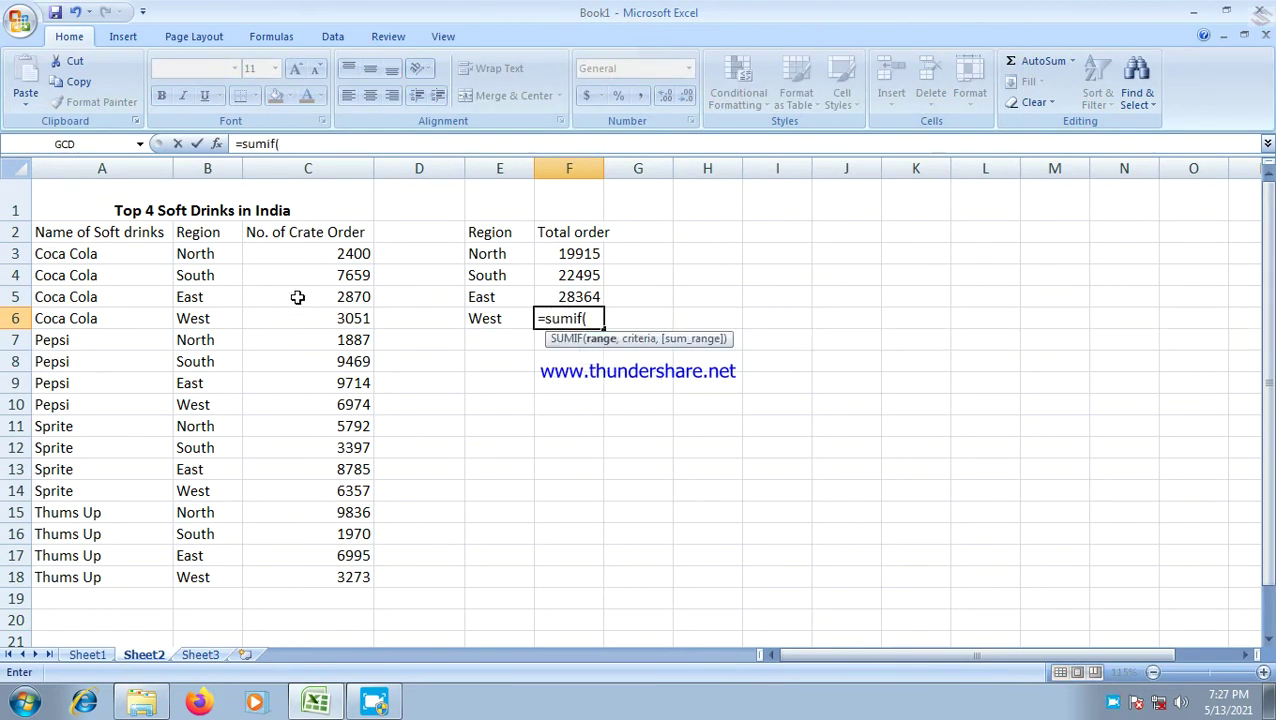
pyautogui.moveTo(222, 256); pyautogui.dragTo(336, 569)
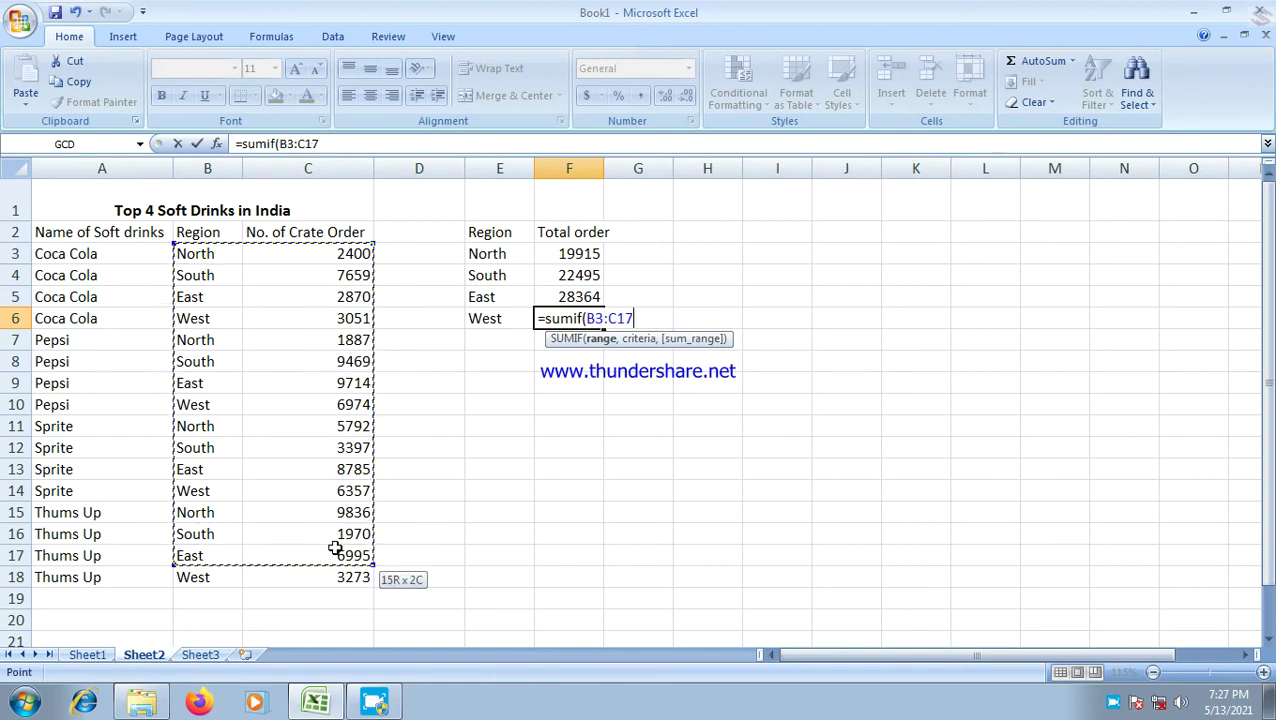
pyautogui.write(',')
pyautogui.click(480, 322)
pyautogui.write(',')
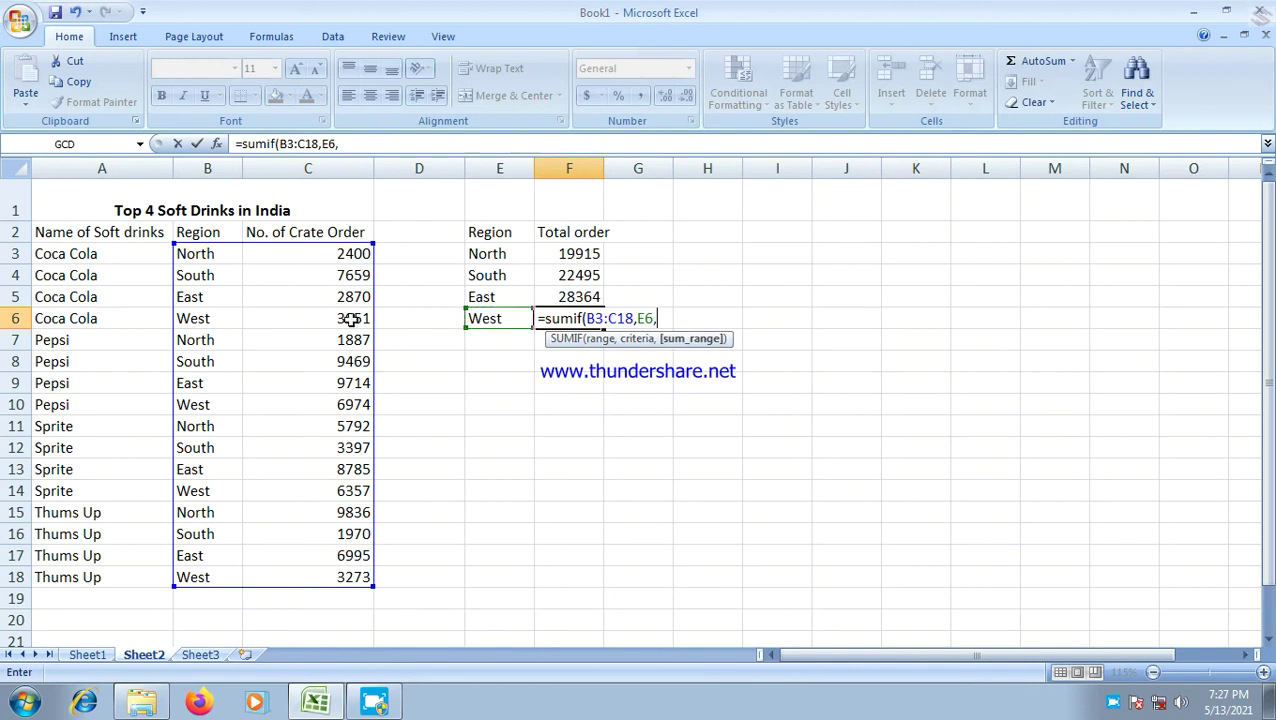
pyautogui.moveTo(333, 250); pyautogui.dragTo(335, 580)
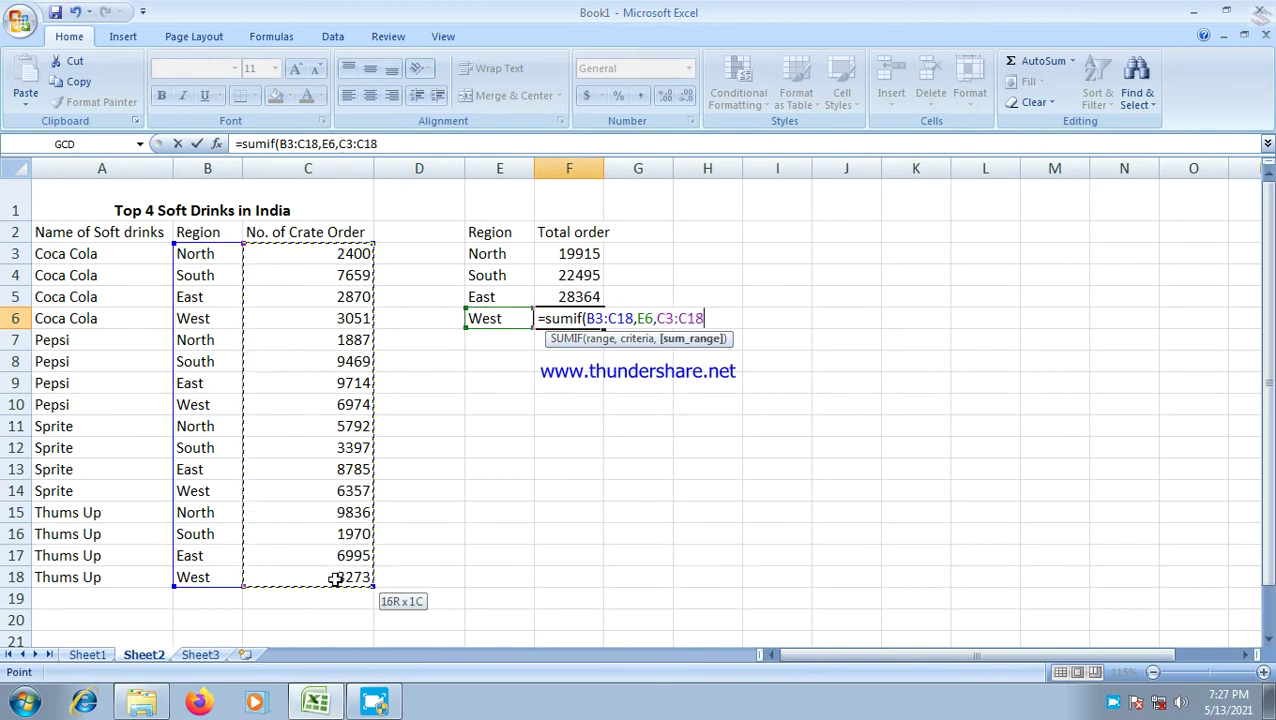
pyautogui.press('Return')
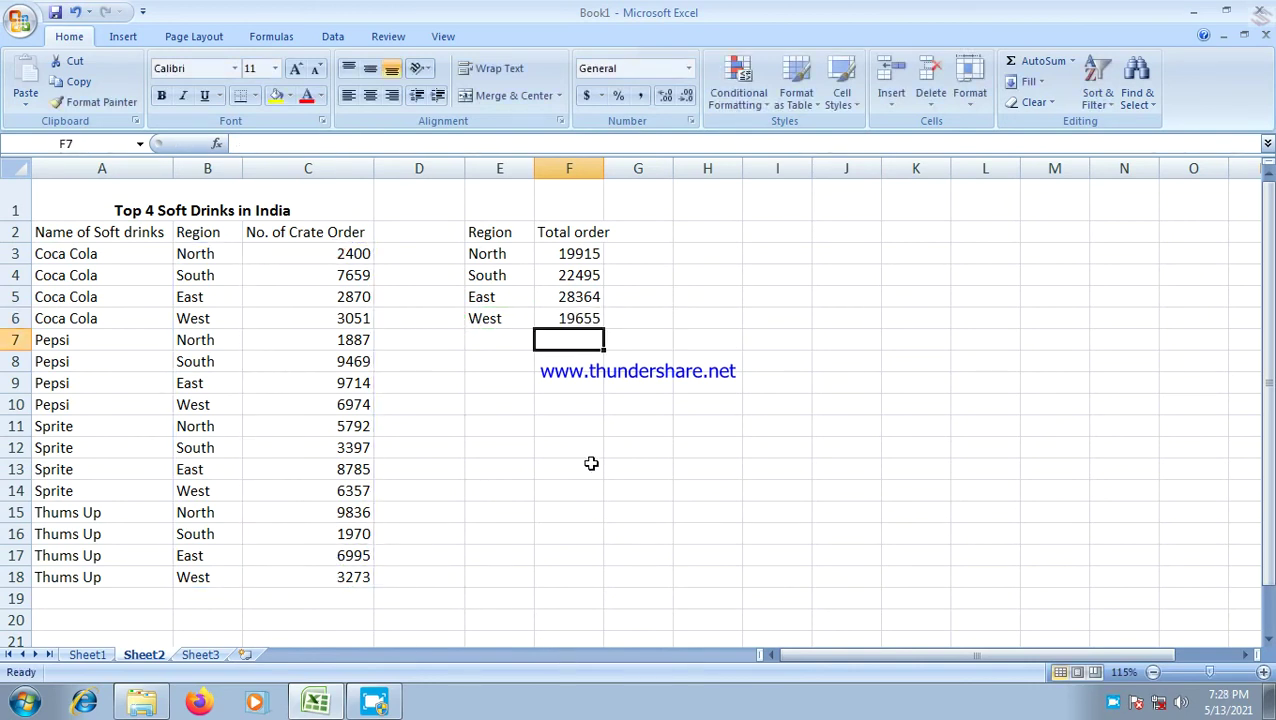
pyautogui.keyDown('ctrl'); pyautogui.scroll(2, 591, 463); pyautogui.keyUp('ctrl')
pyautogui.keyDown('ctrl'); pyautogui.scroll(2, 593, 463); pyautogui.keyUp('ctrl')
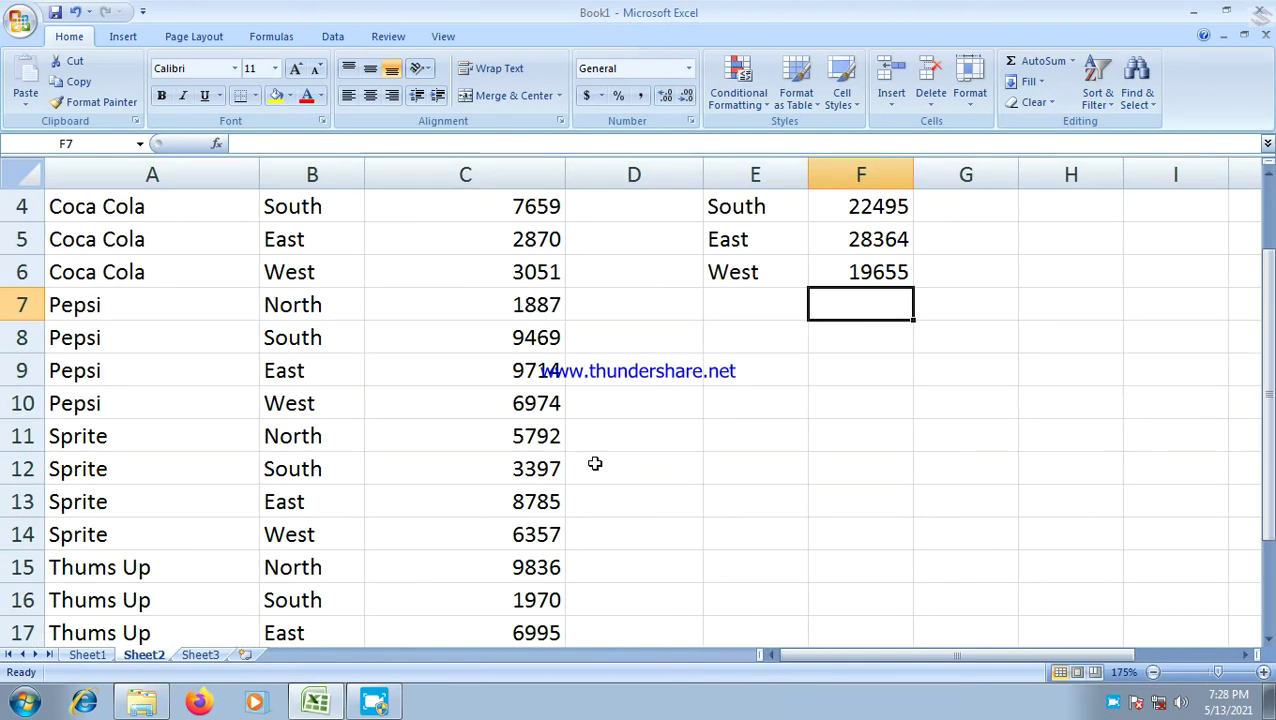
# Step: Type the heading 'condition' in E9
pyautogui.click(722, 374)
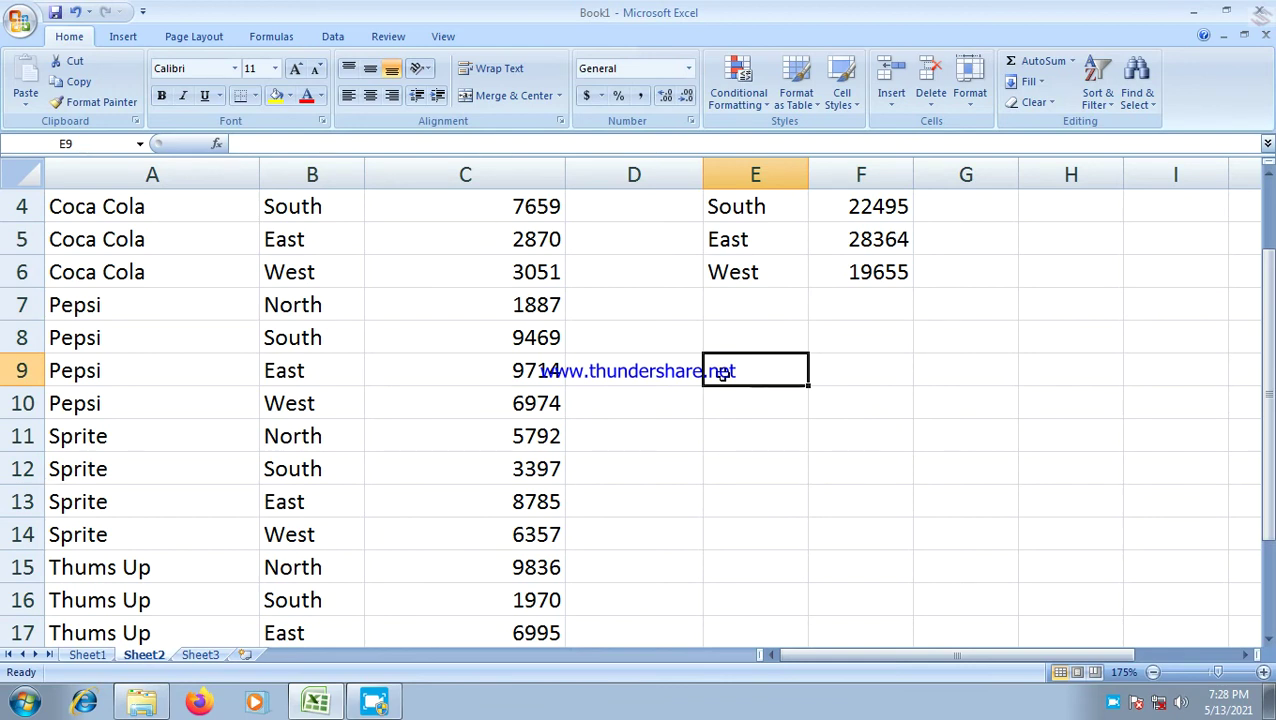
pyautogui.write('con')
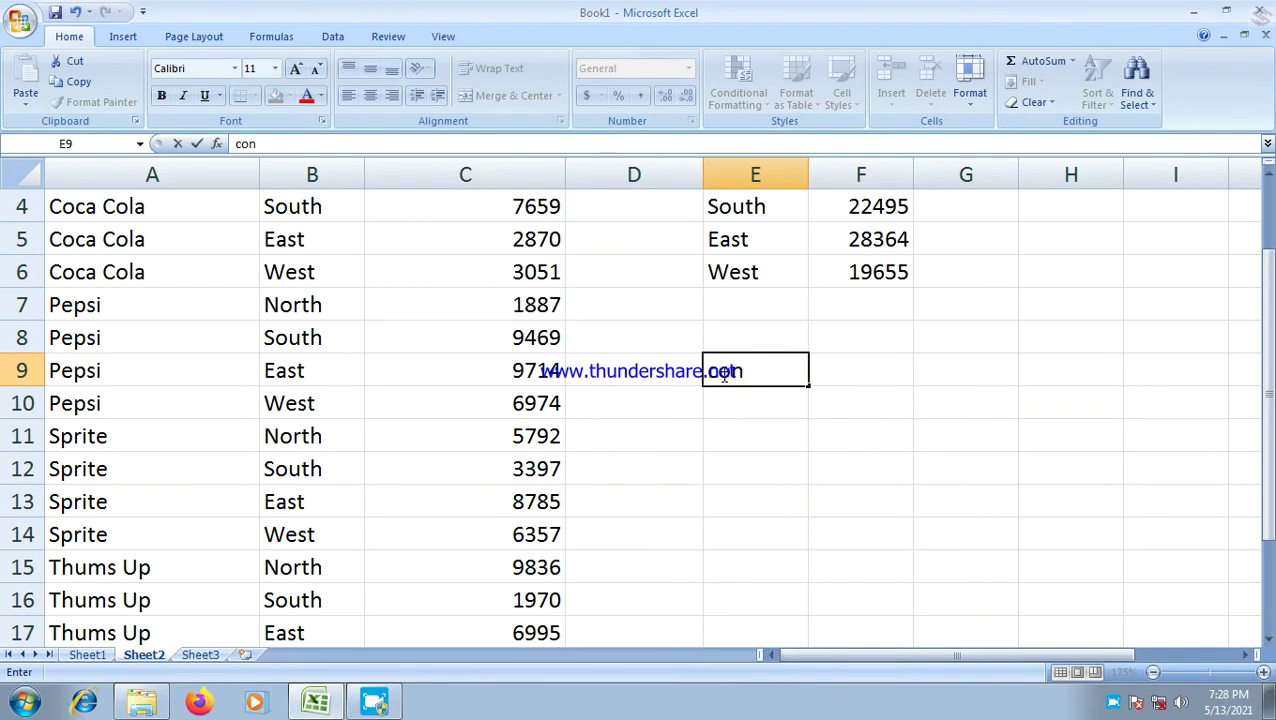
pyautogui.write('dition')
pyautogui.press('Return')
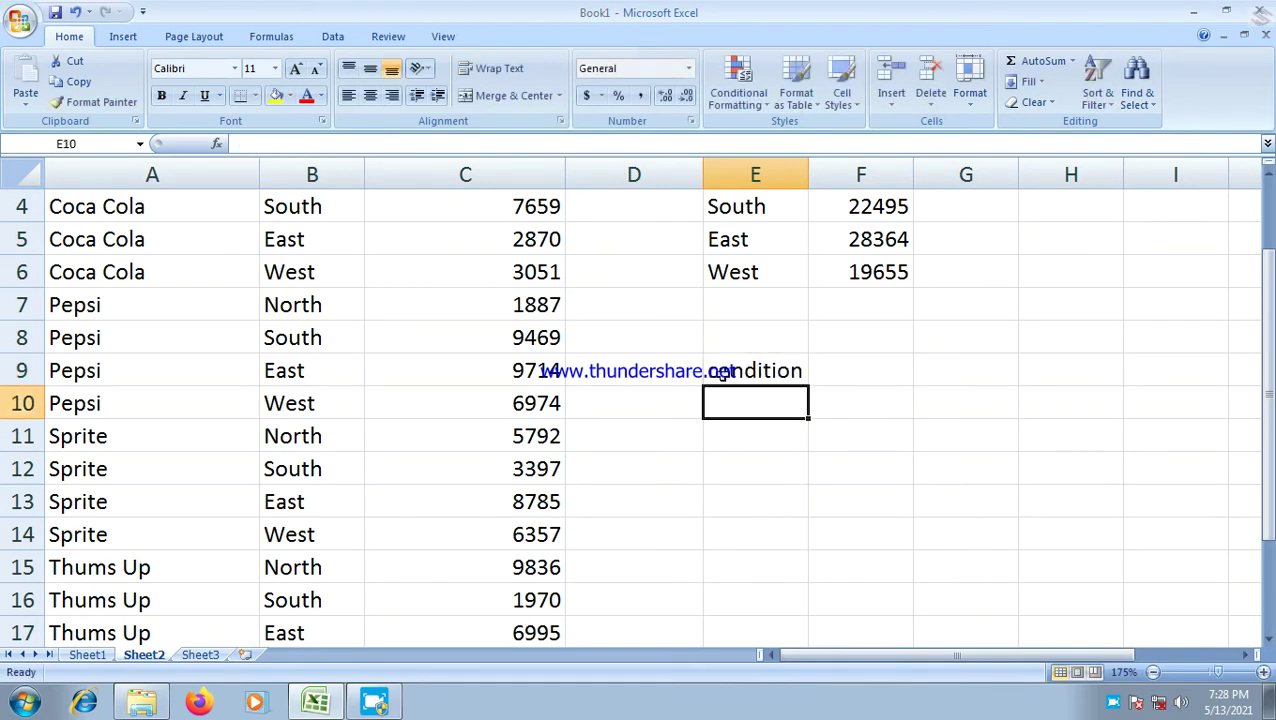
# Step: Write 'if order Status is less than 20000 It is POOR, otherwise Good' in E10
pyautogui.write('H')
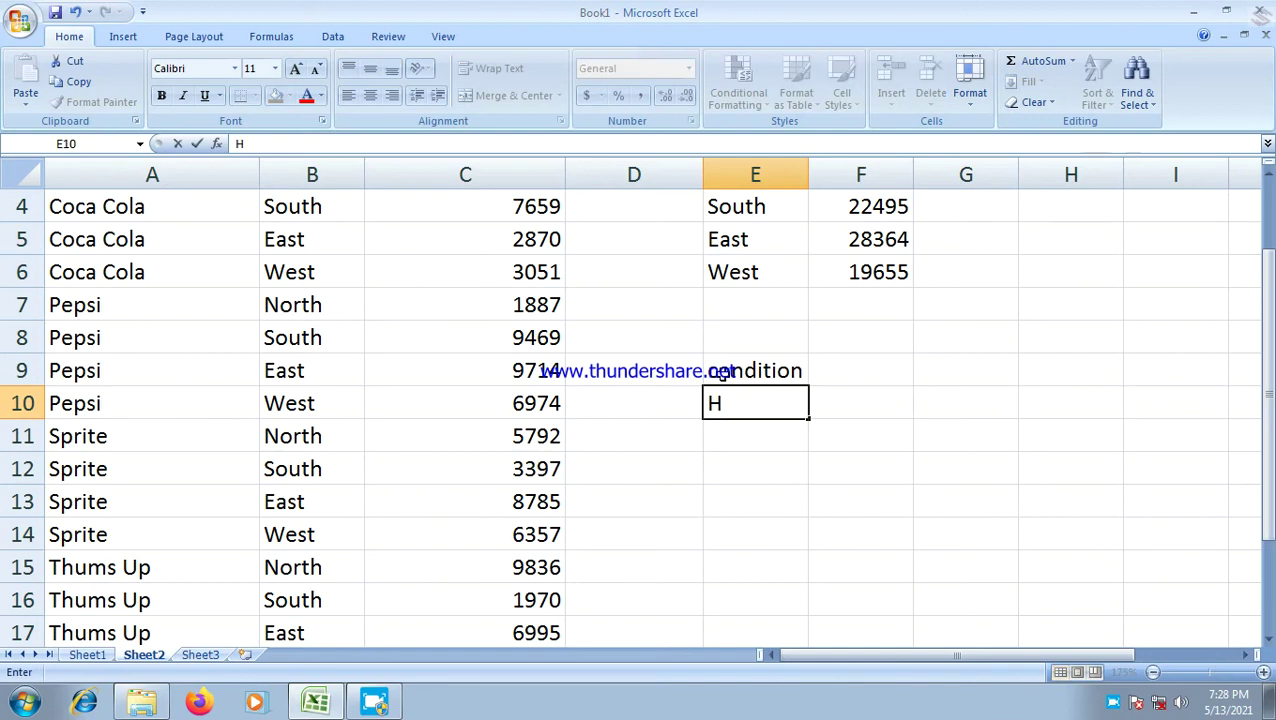
pyautogui.press('BackSpace')
pyautogui.write('if order')
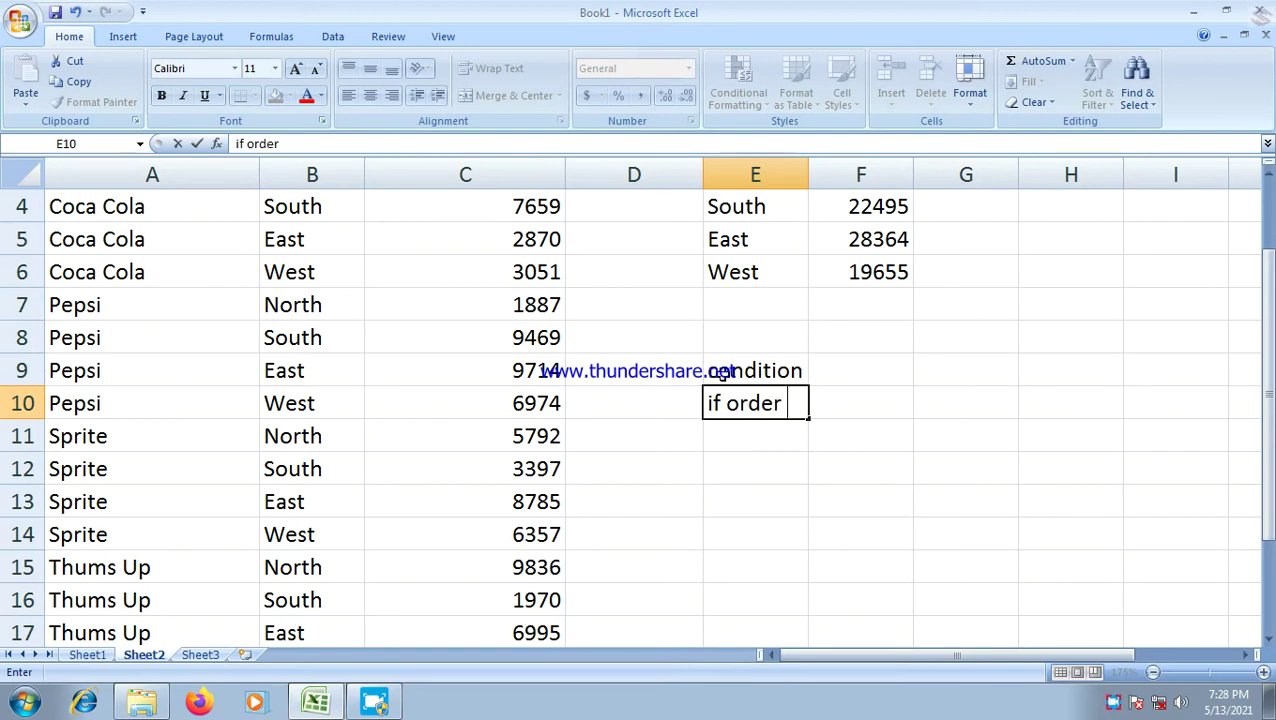
pyautogui.write('Status is less and')
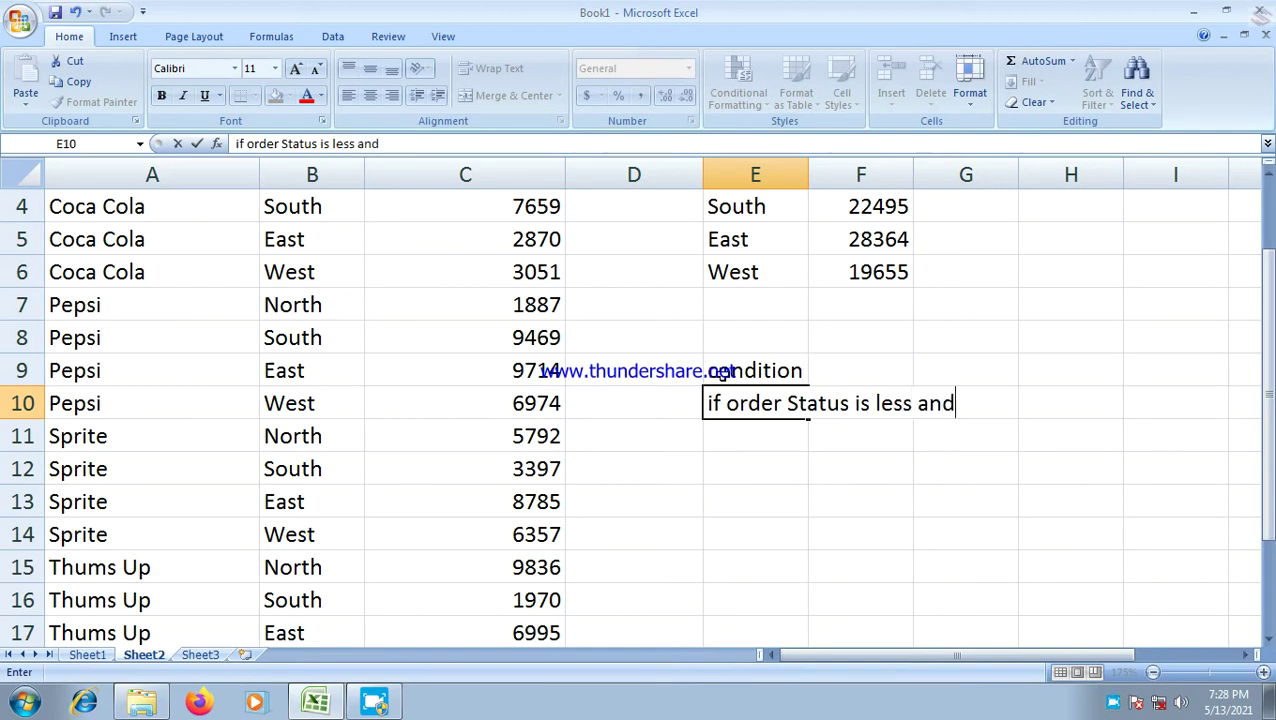
pyautogui.press('BackSpace')
pyautogui.press('BackSpace')
pyautogui.press('BackSpace')
pyautogui.write('han 20000')
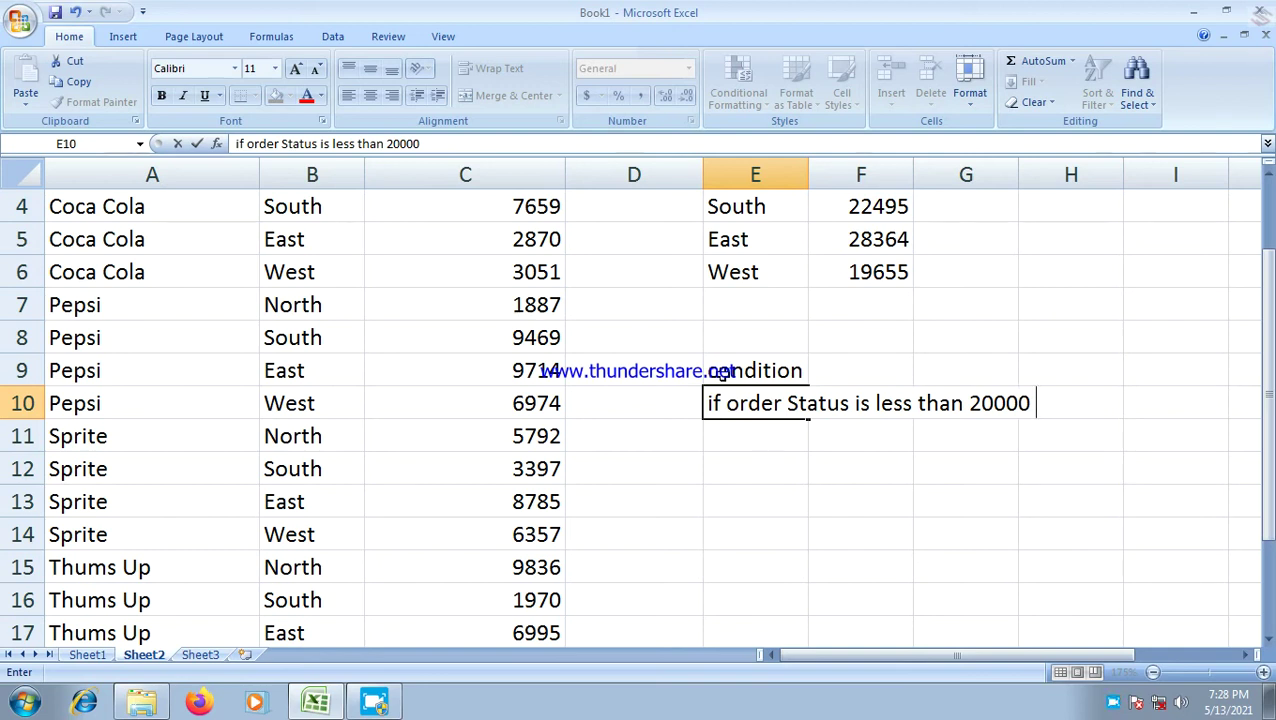
pyautogui.scroll(1, 745, 320)
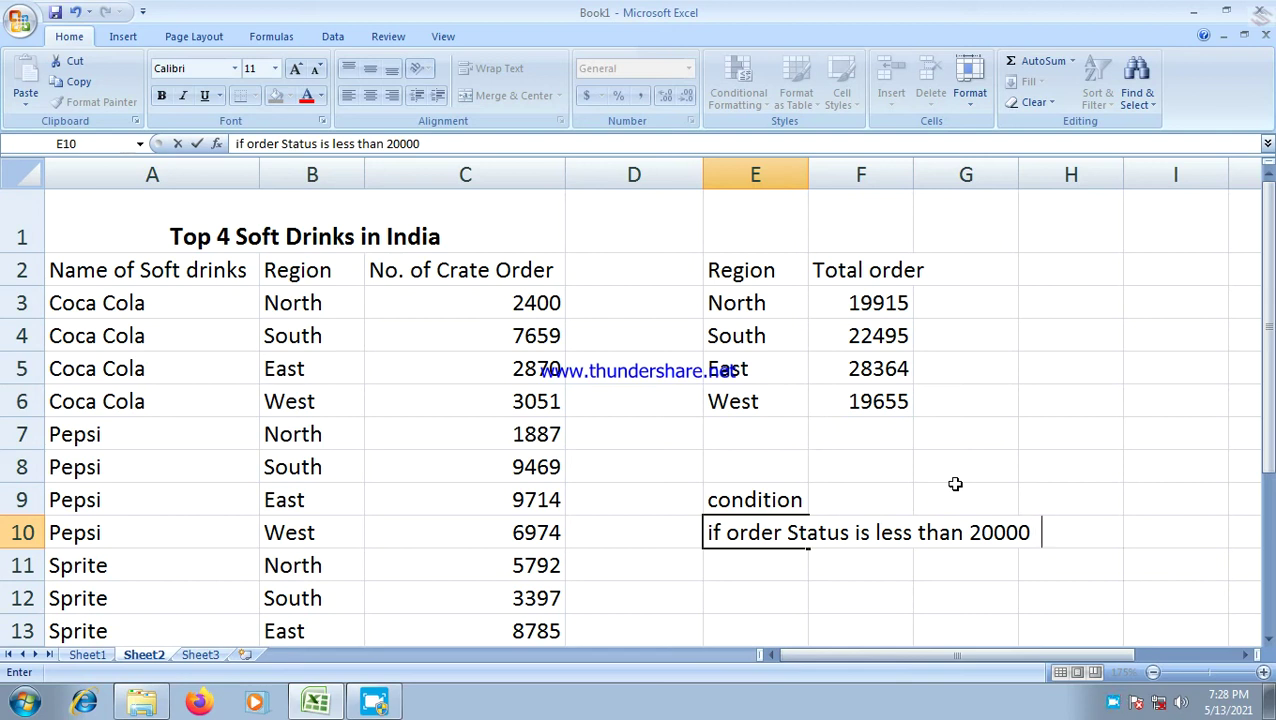
pyautogui.write('t si')
pyautogui.press('BackSpace')
pyautogui.press('BackSpace')
pyautogui.write('is')
pyautogui.write('POOR,')
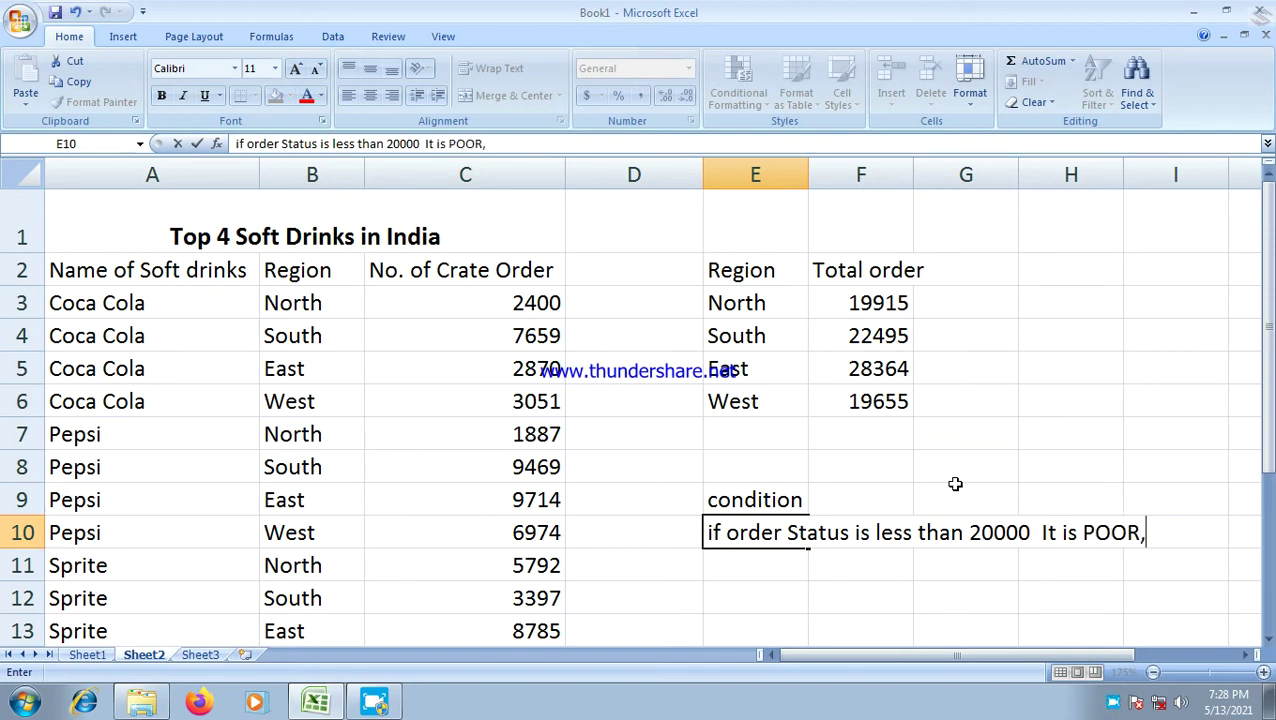
pyautogui.write(' other ')
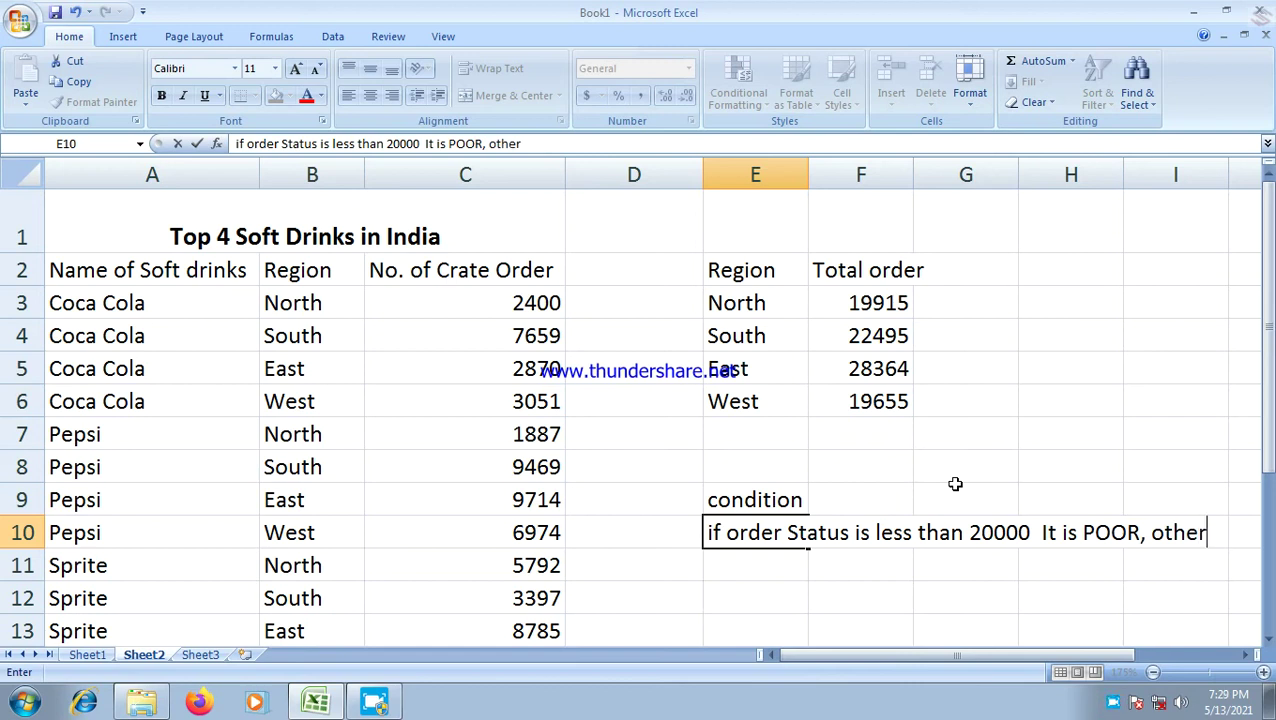
pyautogui.write('wise')
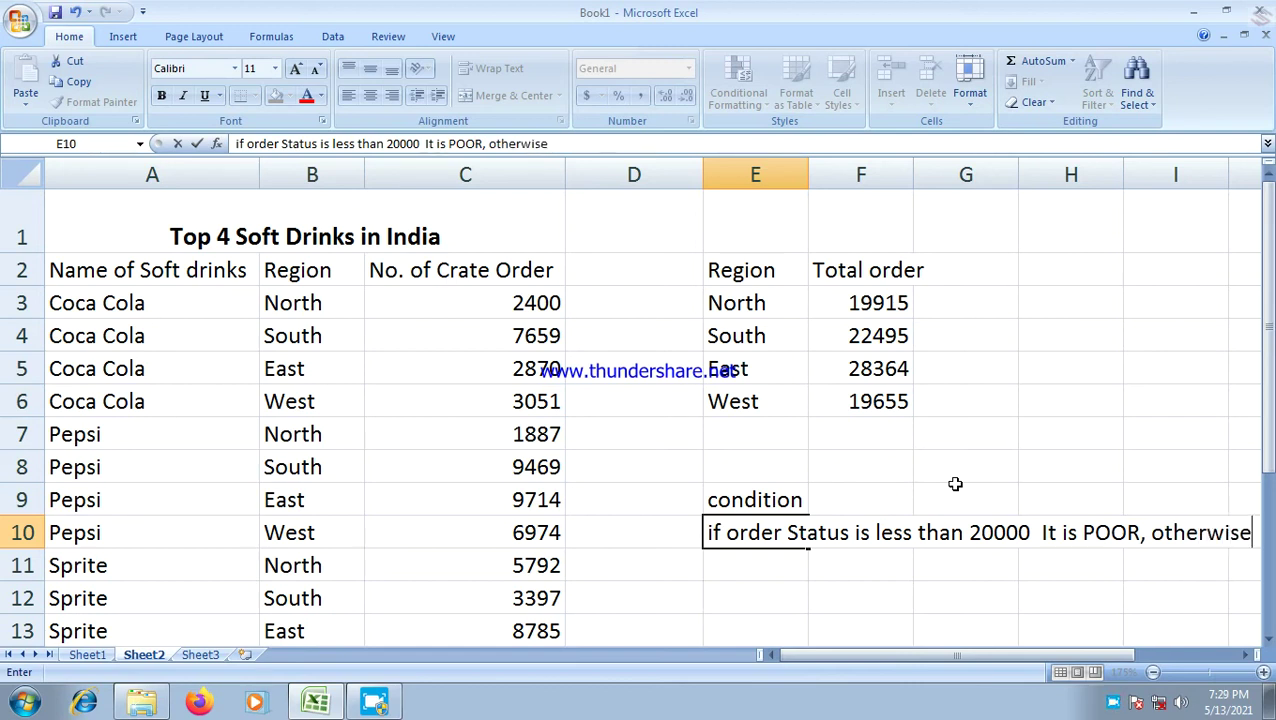
pyautogui.write('Good')
pyautogui.press('Return')
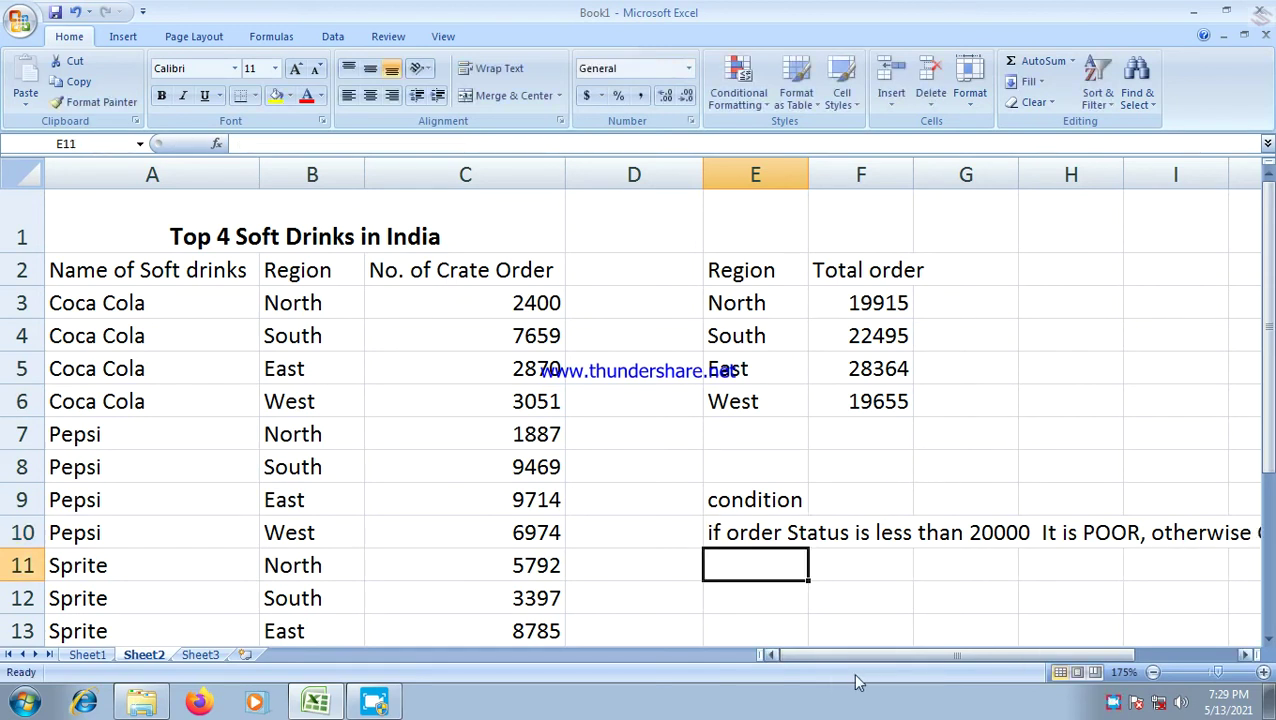
pyautogui.scroll(-1, 849, 637)
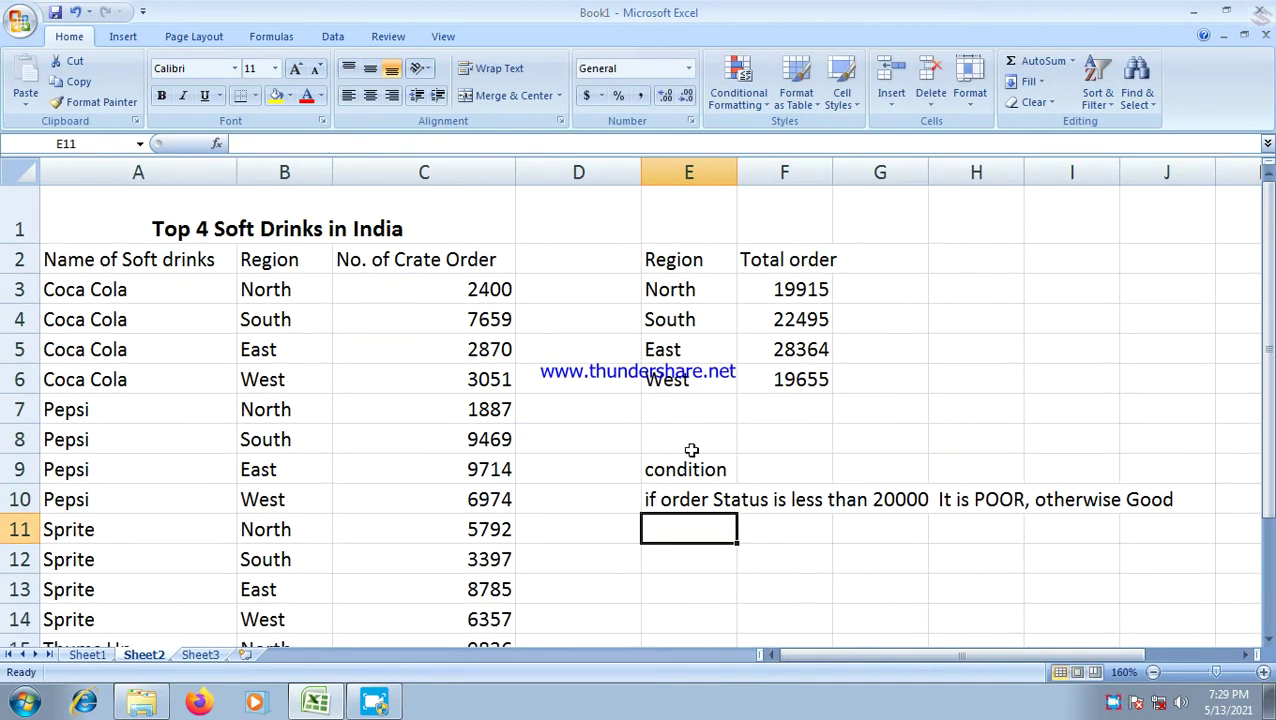
pyautogui.click(888, 264)
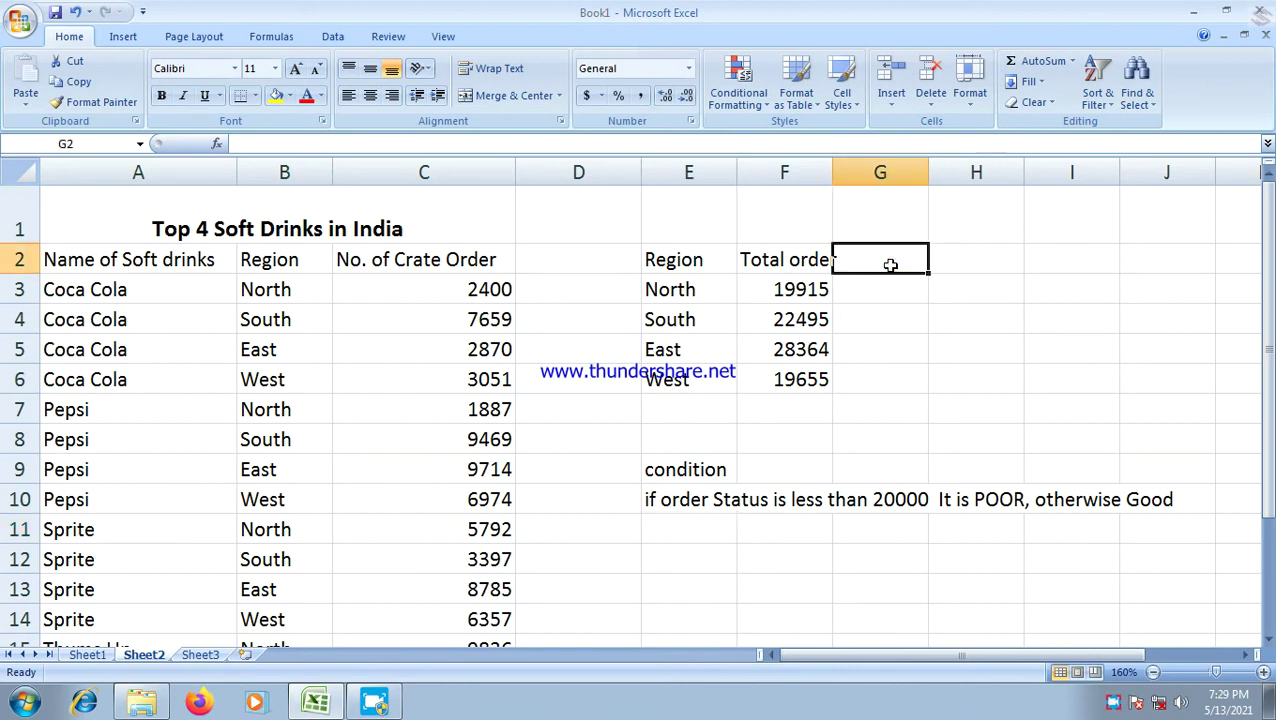
# Step: Head G2 'Order Status' and enter =IF(F3>20000,"Good","Poor") in G3, returning Poor
pyautogui.write('Order Status')
pyautogui.press('Return')
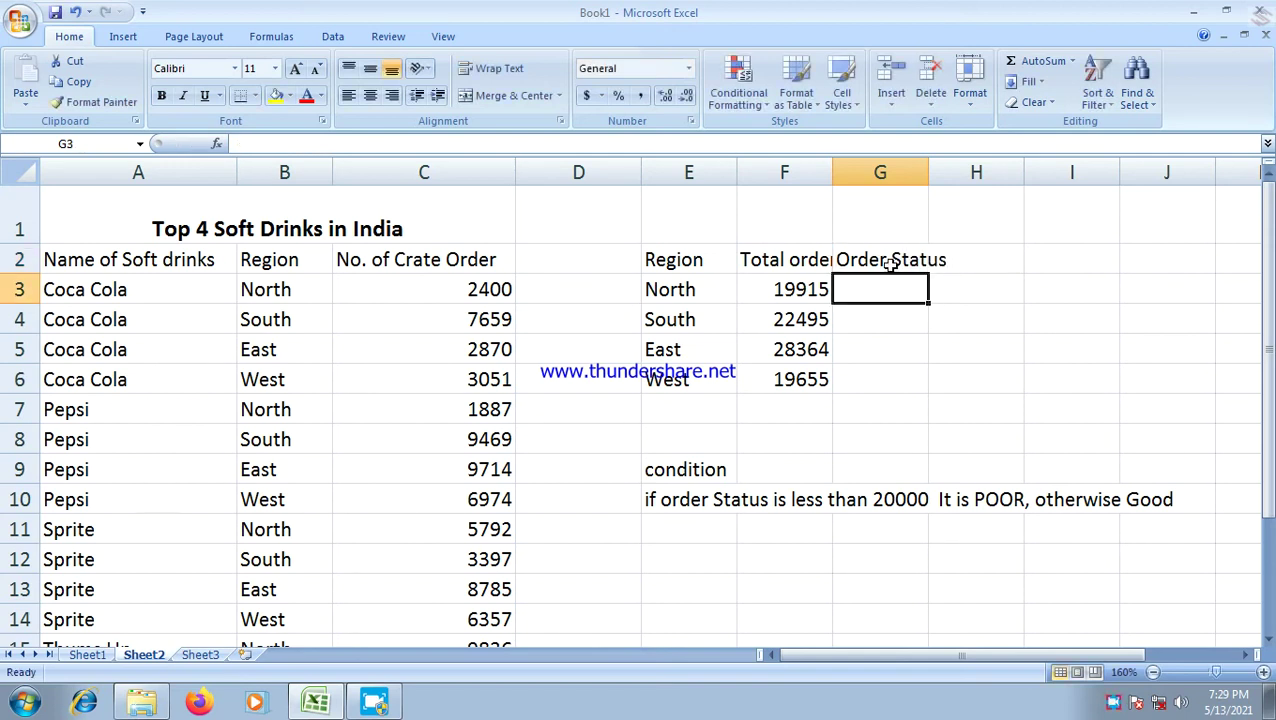
pyautogui.write('=if')
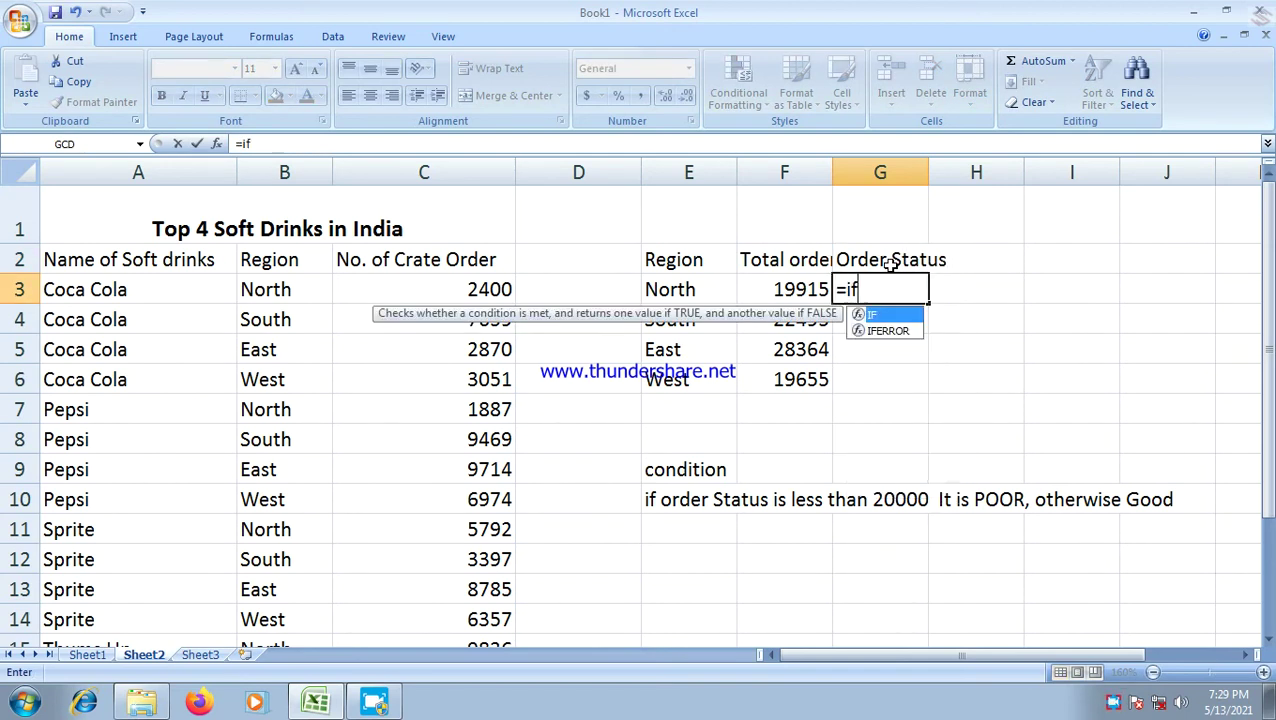
pyautogui.write('(')
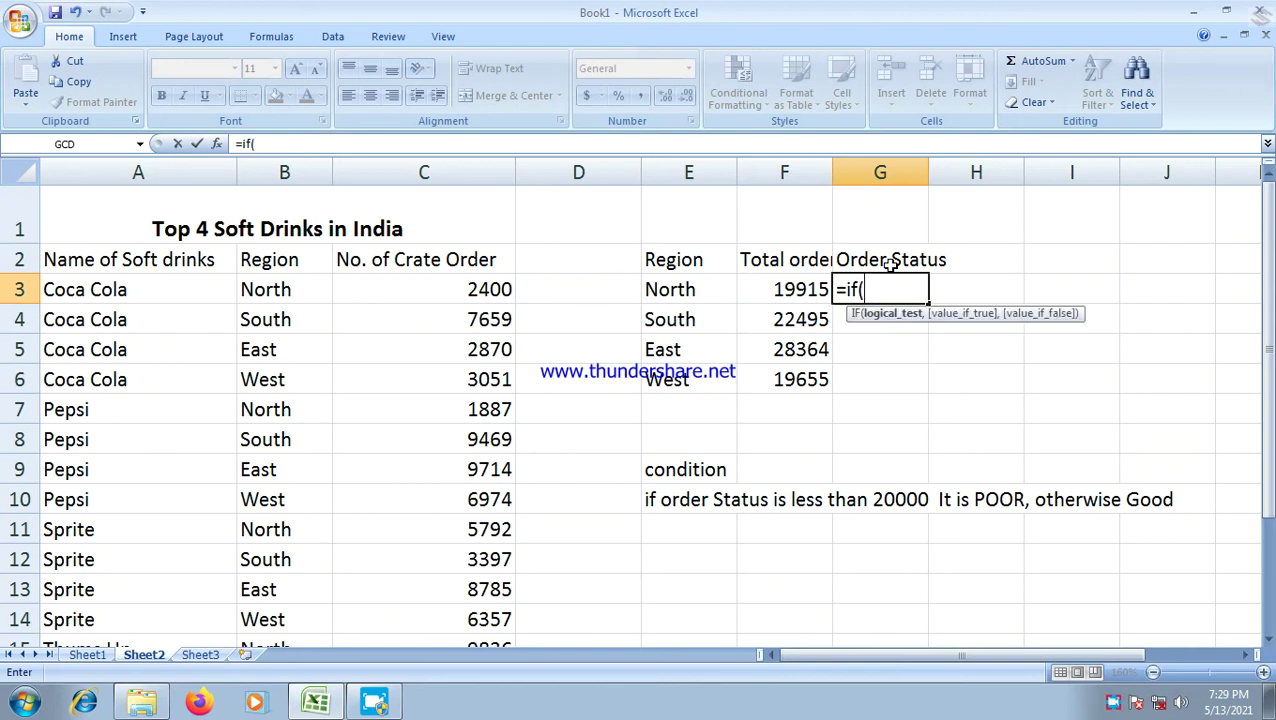
pyautogui.click(768, 291)
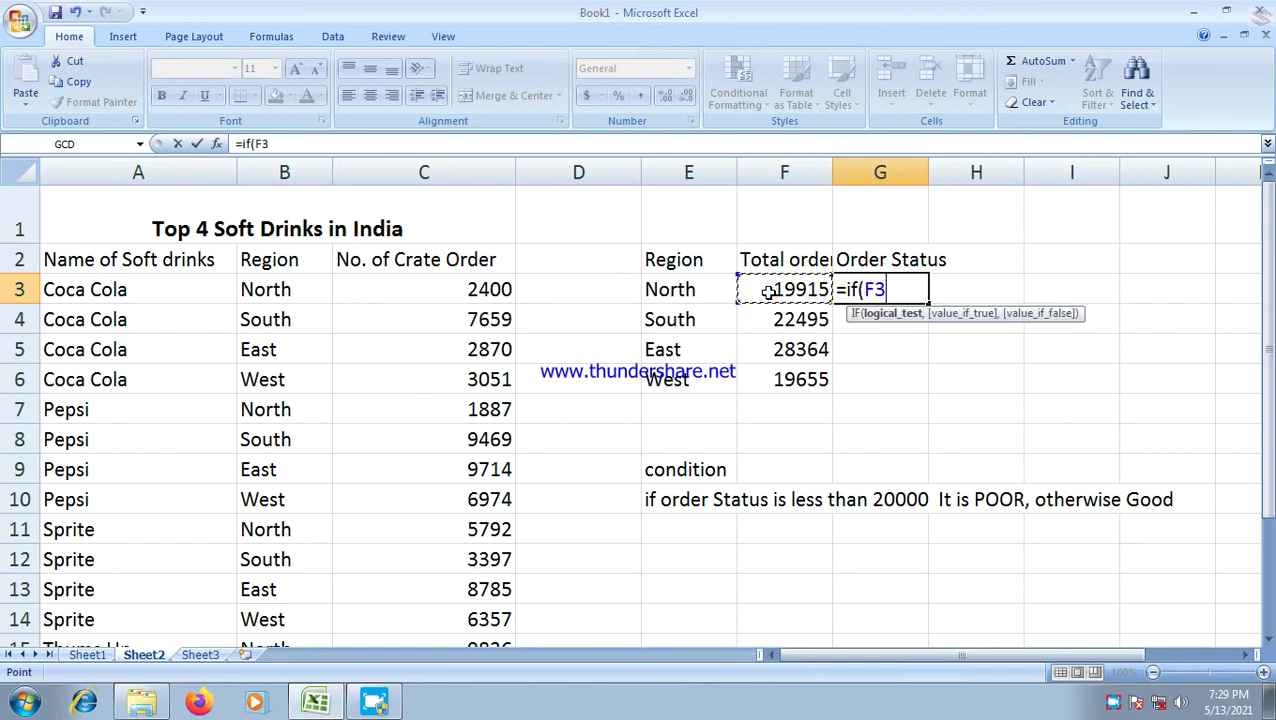
pyautogui.write('?')
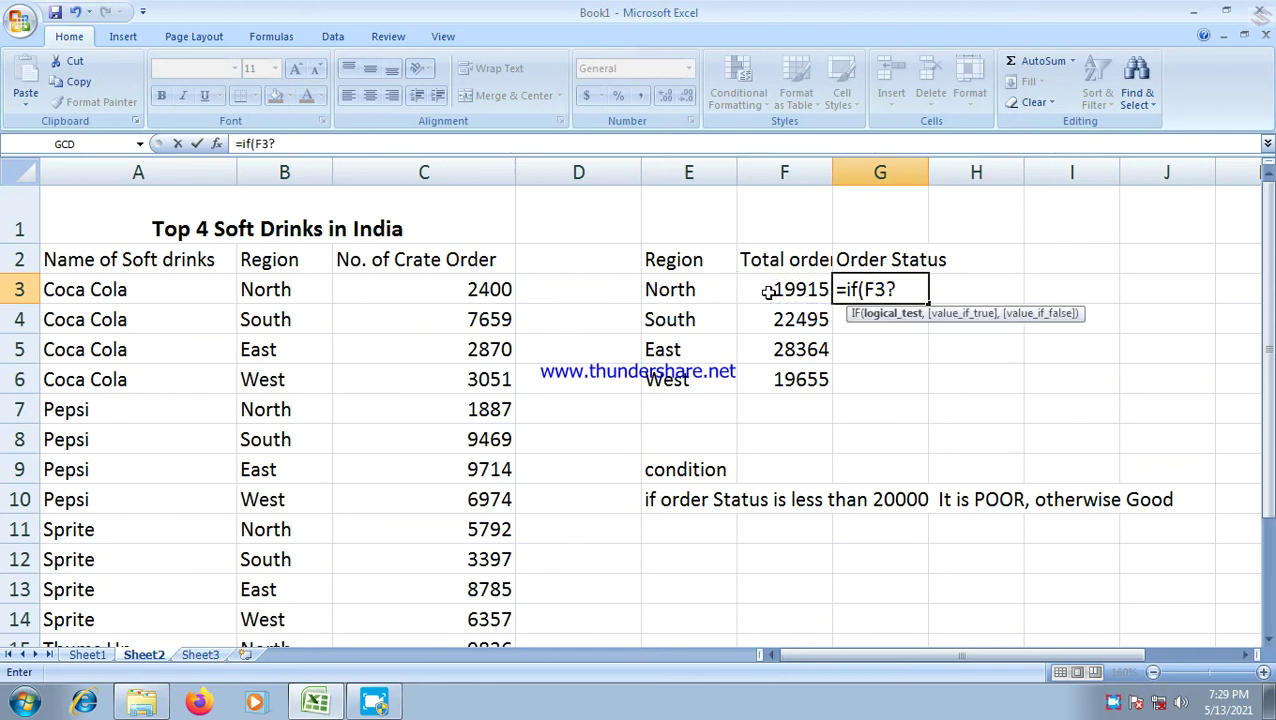
pyautogui.press('BackSpace')
pyautogui.write('>')
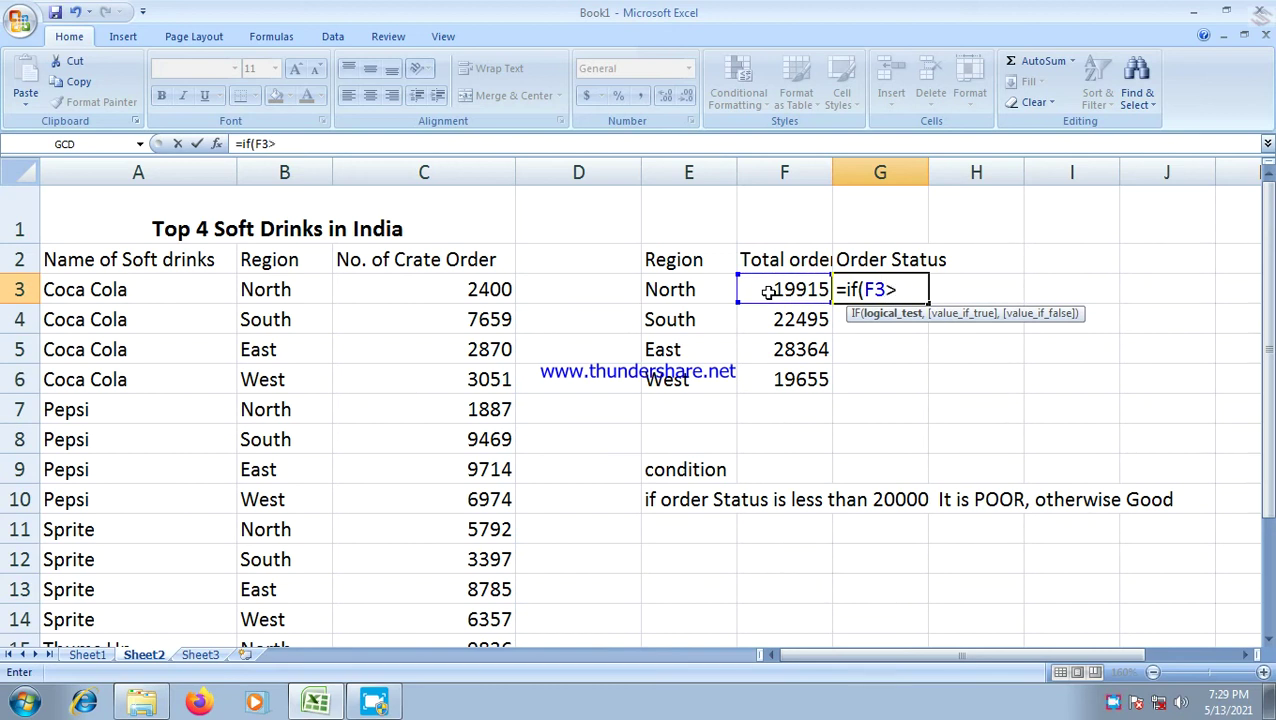
pyautogui.write('20000,"Gooo')
pyautogui.press('BackSpace')
pyautogui.write('d')
pyautogui.write(',')
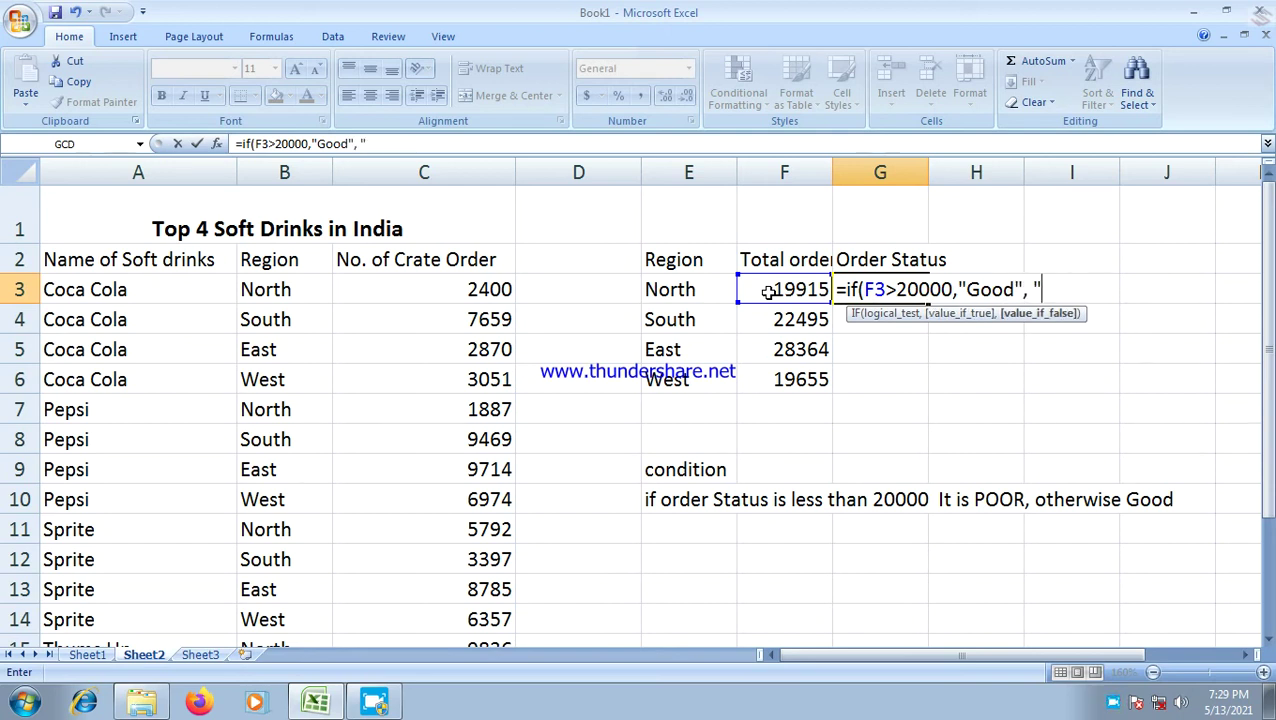
pyautogui.write('oo')
pyautogui.write(')')
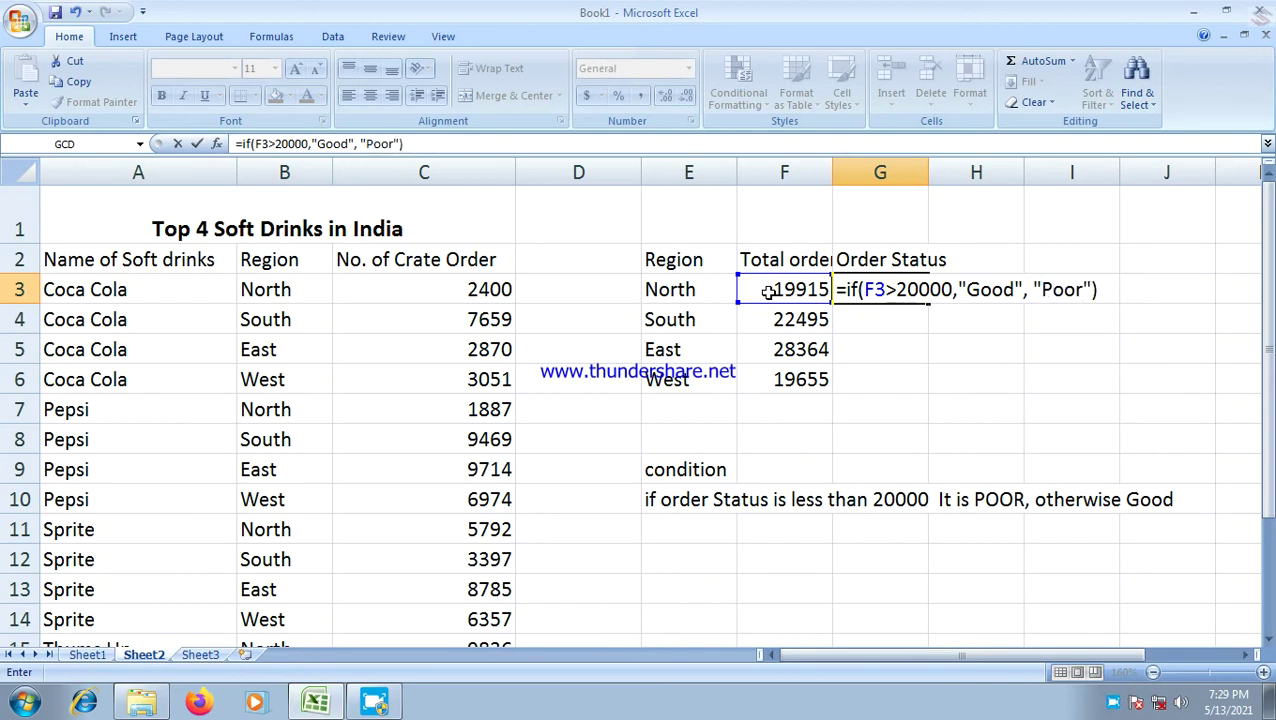
pyautogui.press('Return')
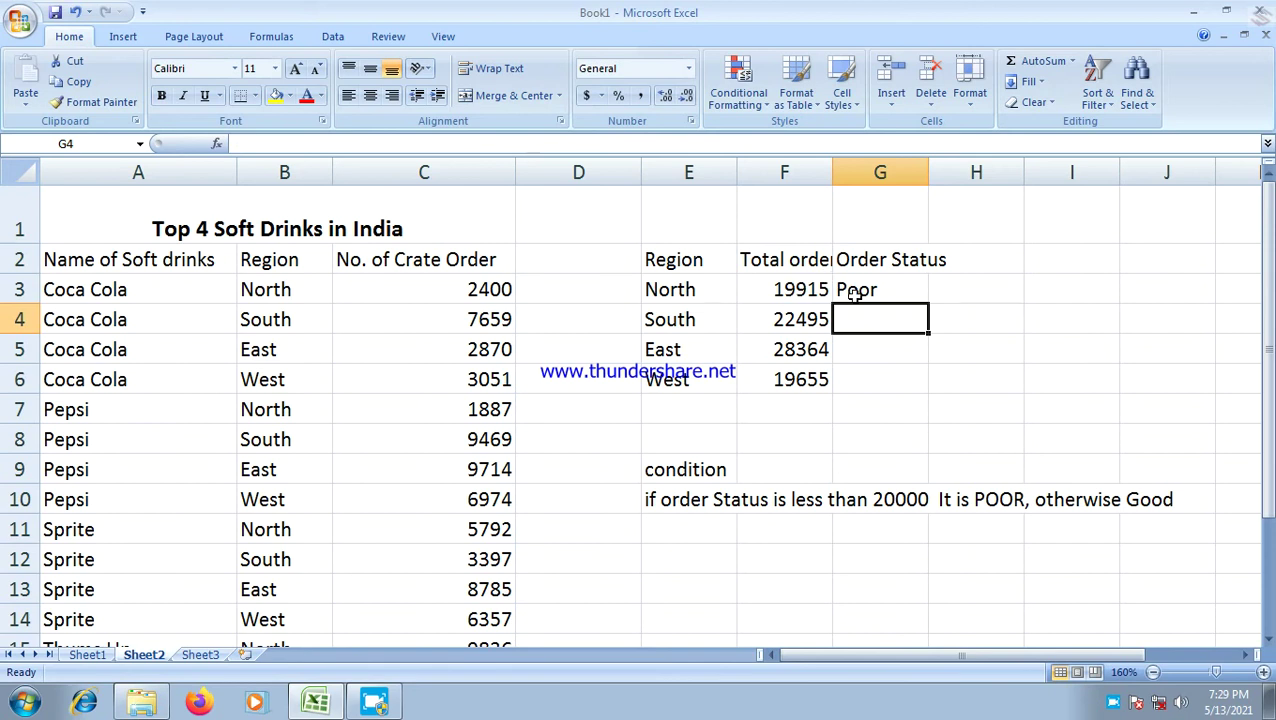
# Step: Fill G3's IF rating down to G6 and verify the formulas: South and East Good, West Poor
pyautogui.click(864, 292)
pyautogui.doubleClick(929, 305)
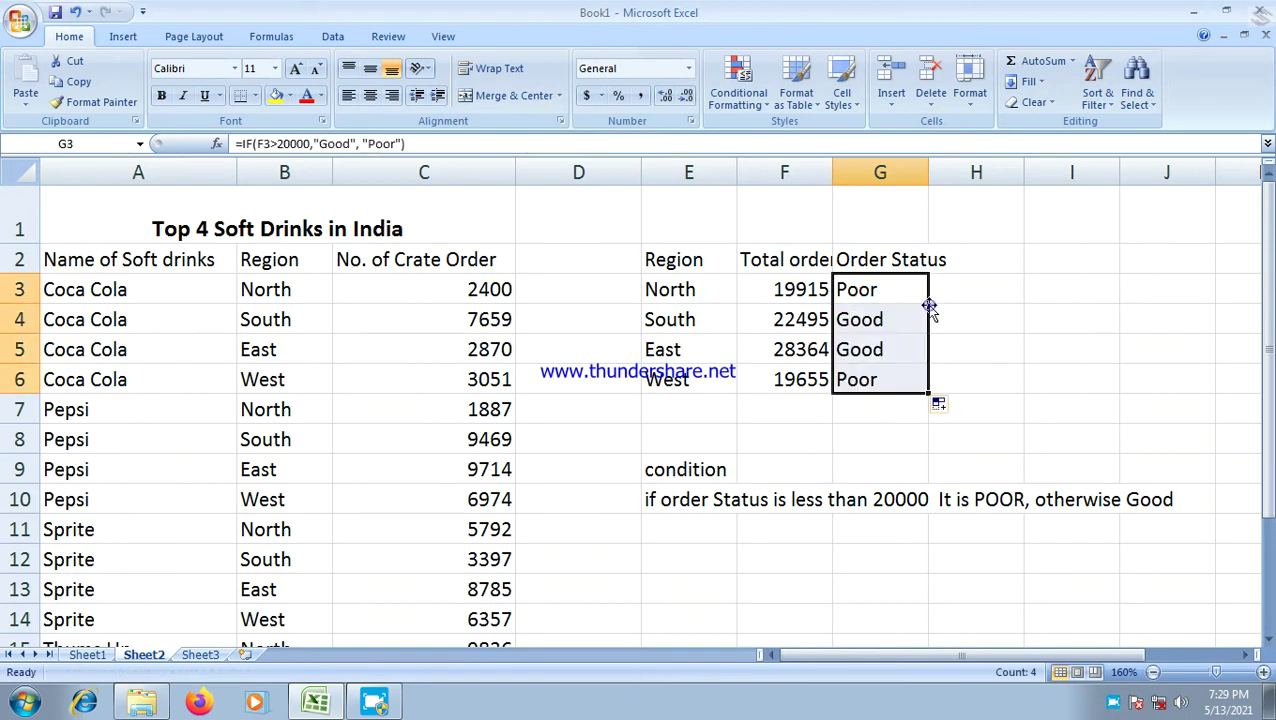
pyautogui.click(788, 385)
pyautogui.click(805, 280)
pyautogui.click(774, 383)
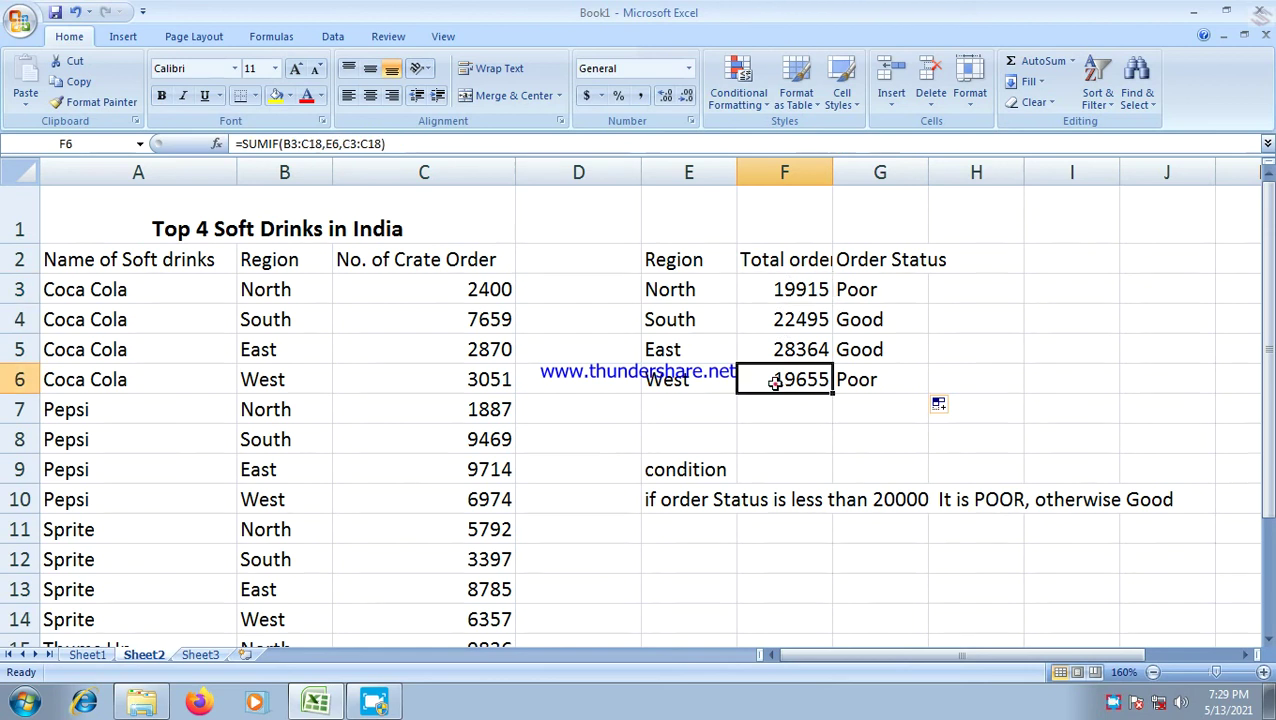
pyautogui.click(808, 294)
pyautogui.click(862, 290)
pyautogui.click(866, 384)
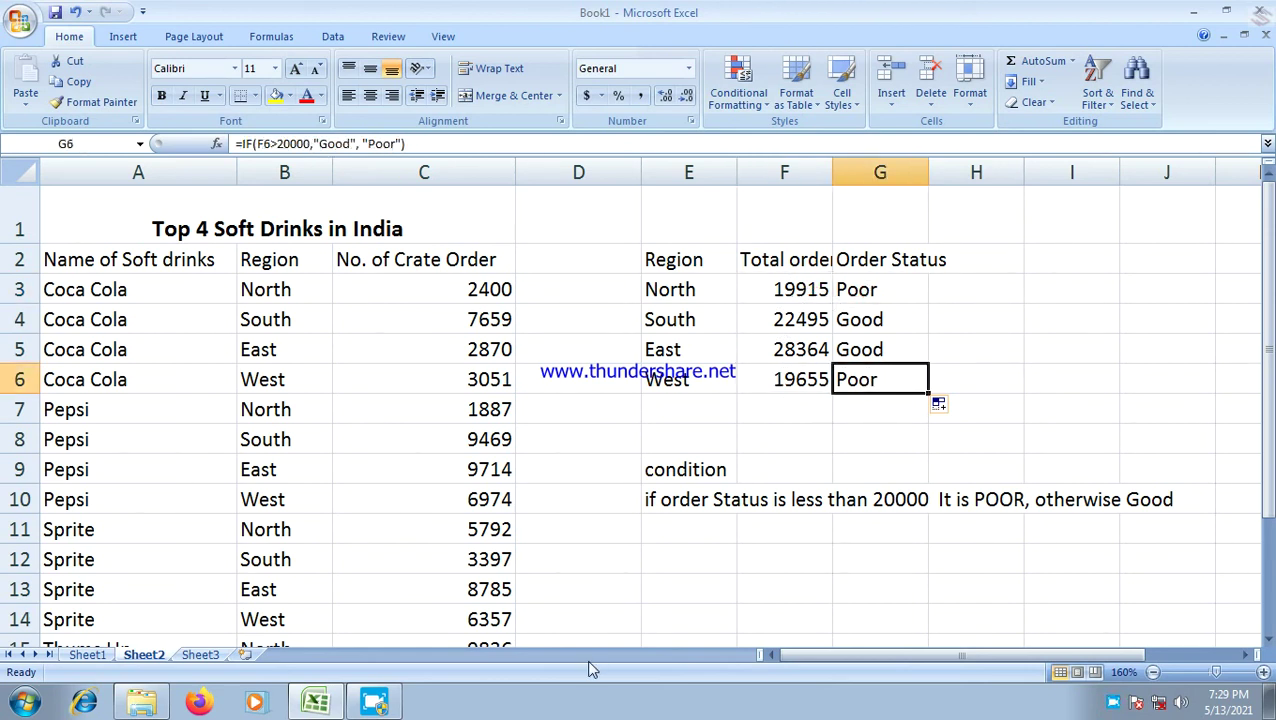
pyautogui.click(690, 592)
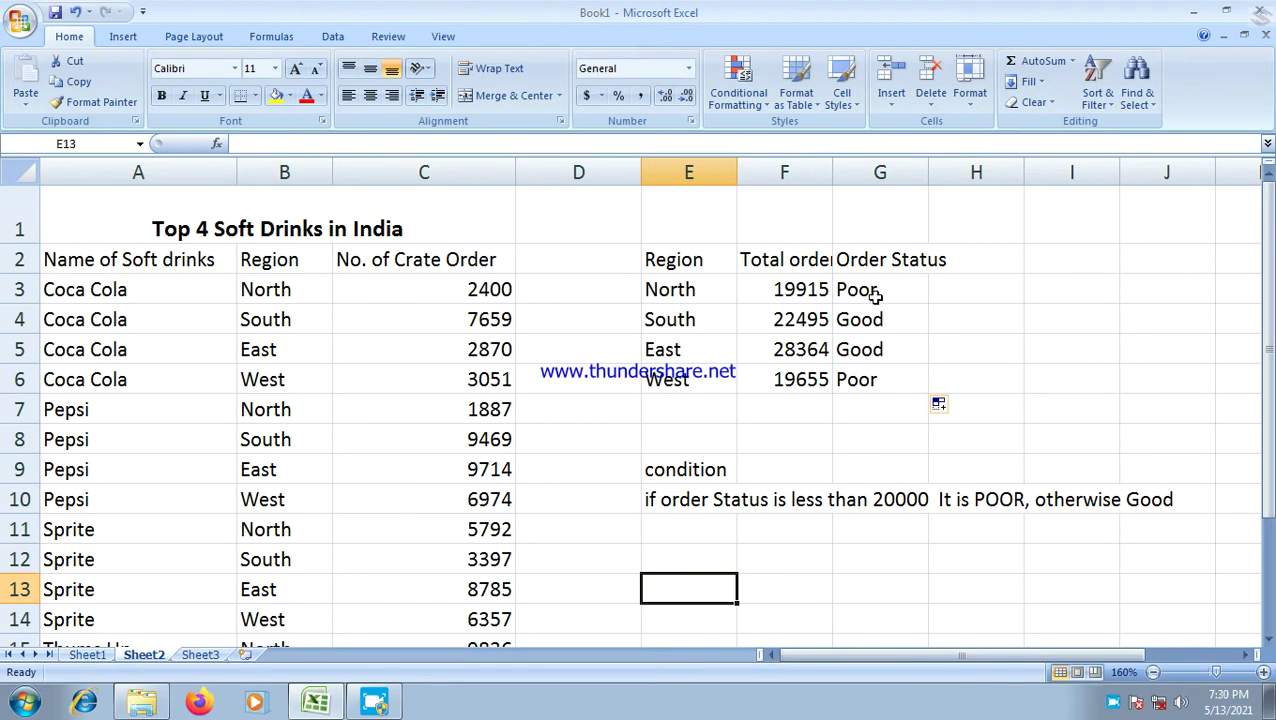
pyautogui.click(703, 586)
# Step: Type the label 'Condition' in E12
pyautogui.press('Up')
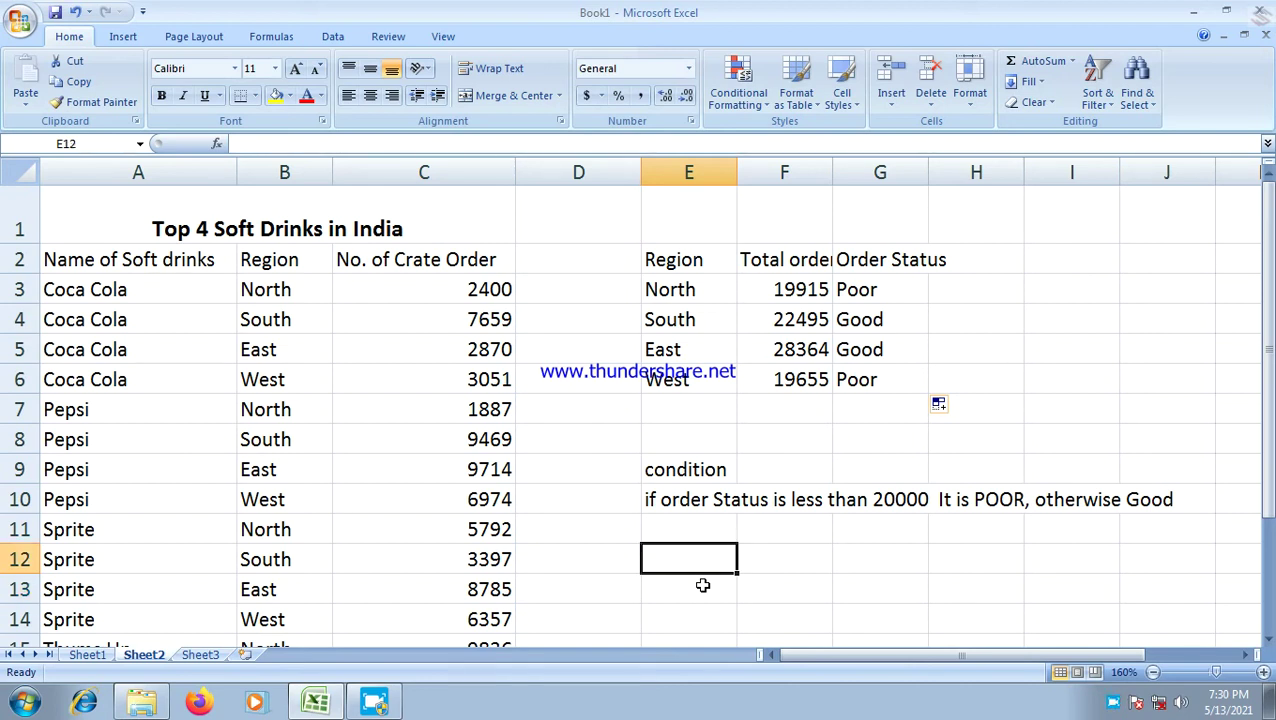
pyautogui.write('Condition')
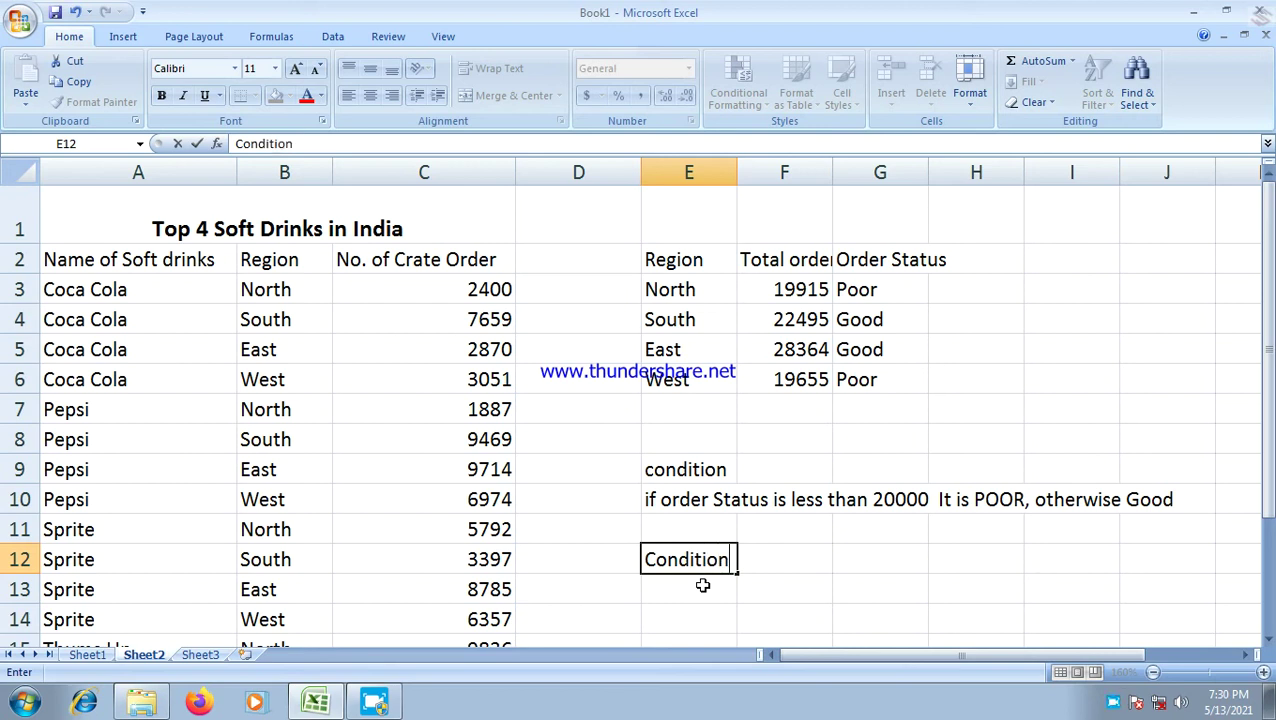
pyautogui.press('Return')
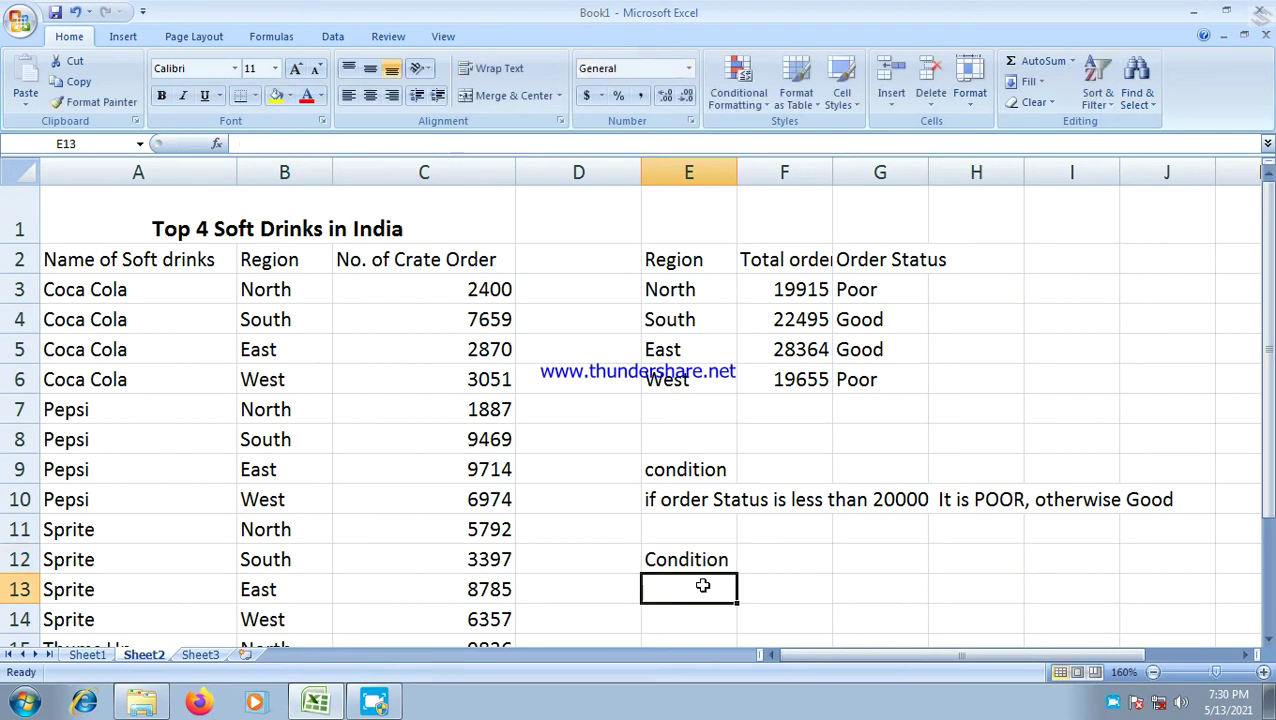
# Step: Write 'how many region orders more that 6000' in E13
pyautogui.write('how many r')
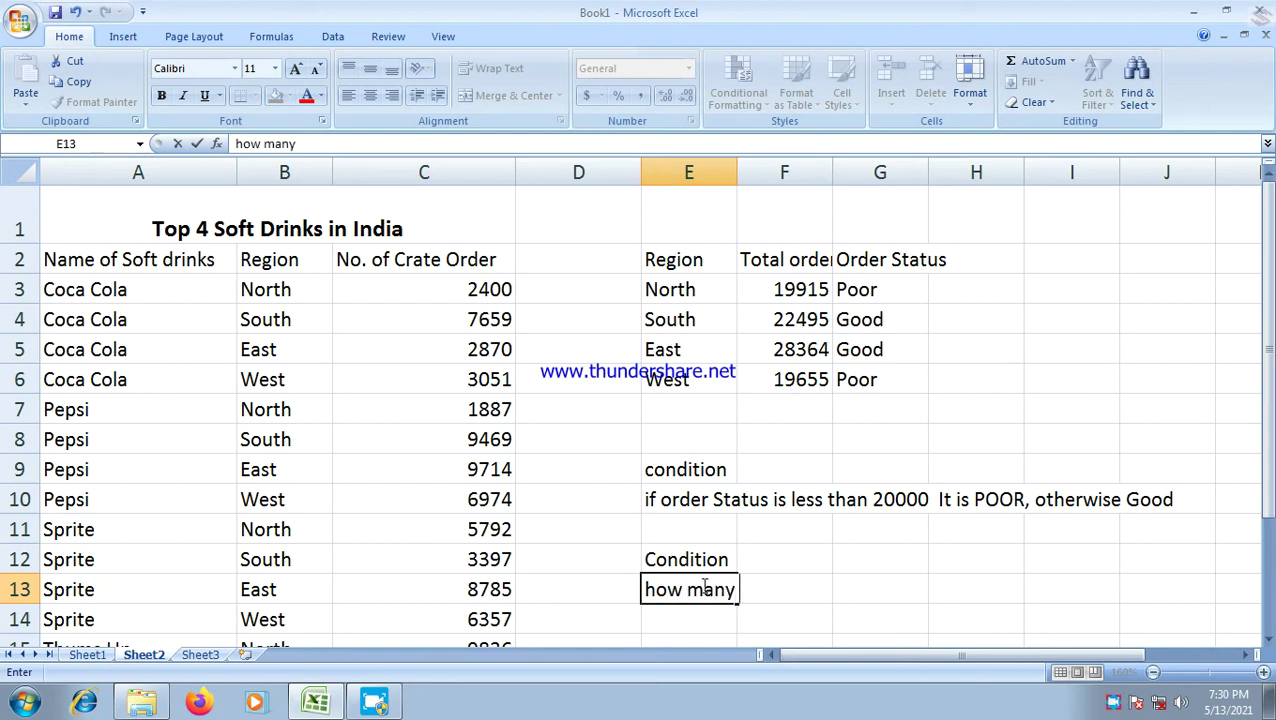
pyautogui.write('egion ')
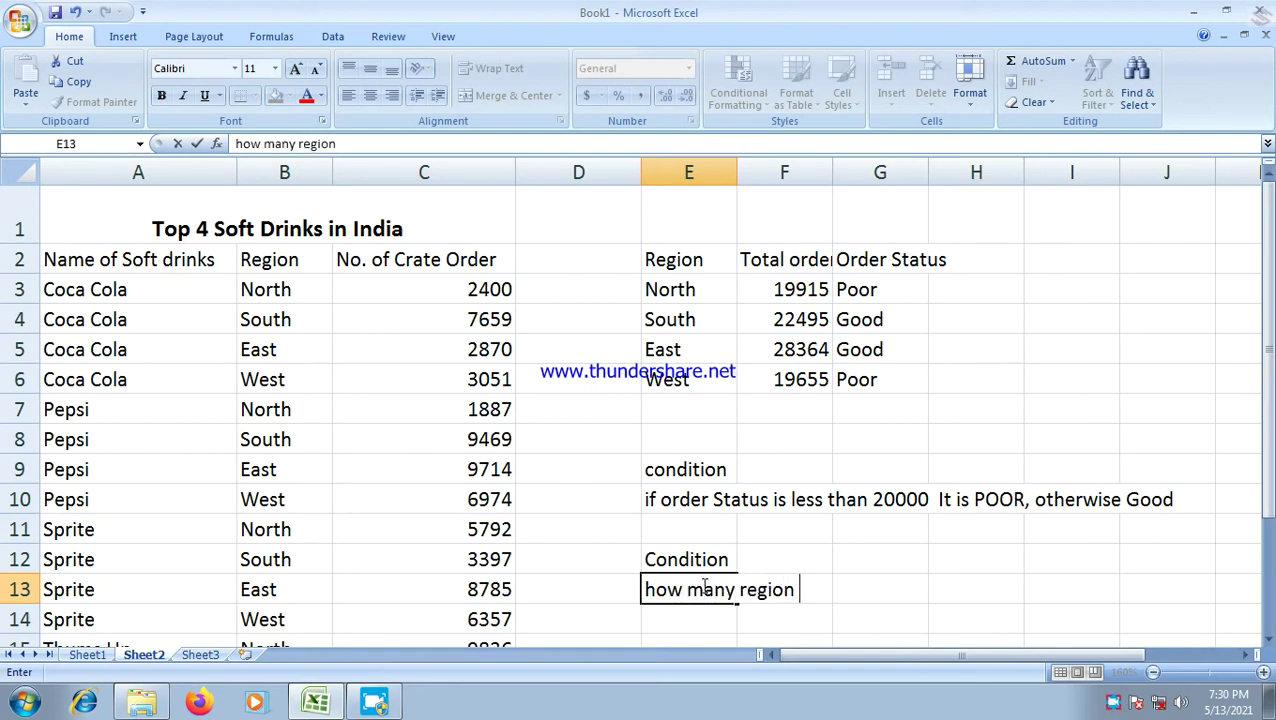
pyautogui.write('or')
pyautogui.write('ders more t')
pyautogui.press('BackSpace')
pyautogui.write('e that ')
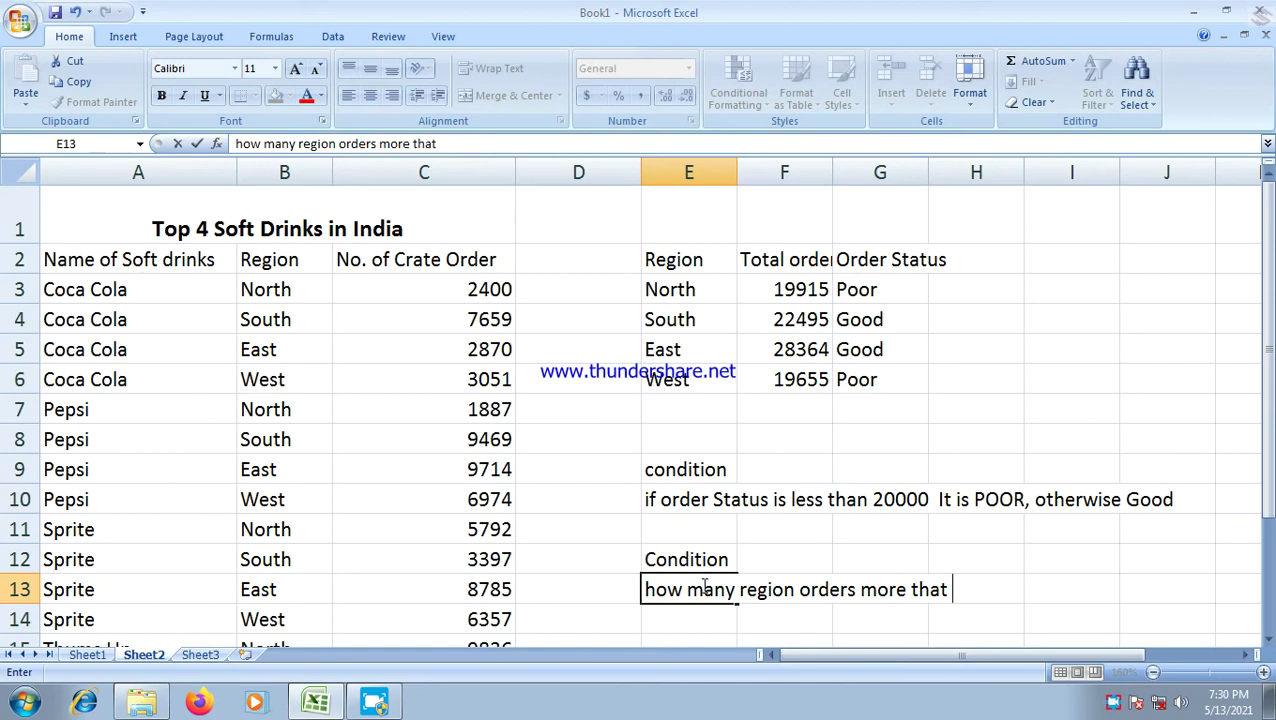
pyautogui.write('2')
pyautogui.press('BackSpace')
pyautogui.write('6000')
pyautogui.press('Return')
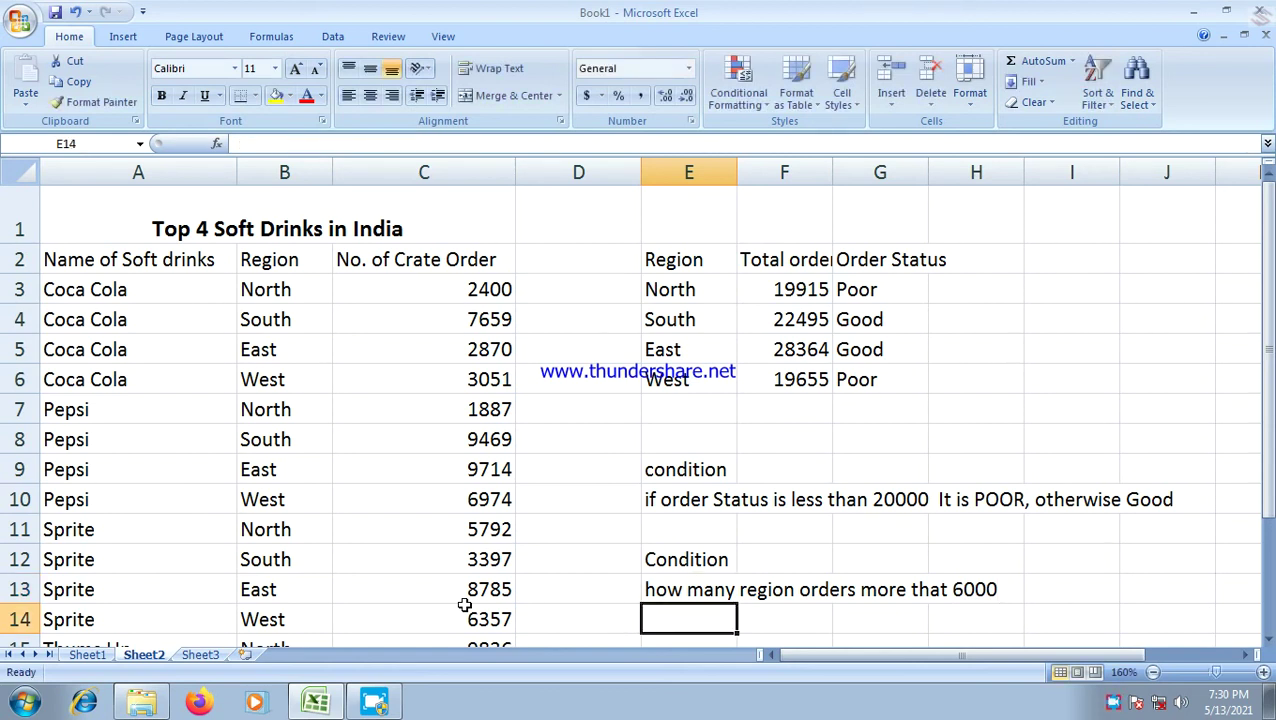
pyautogui.press('Return')
pyautogui.press('Up')
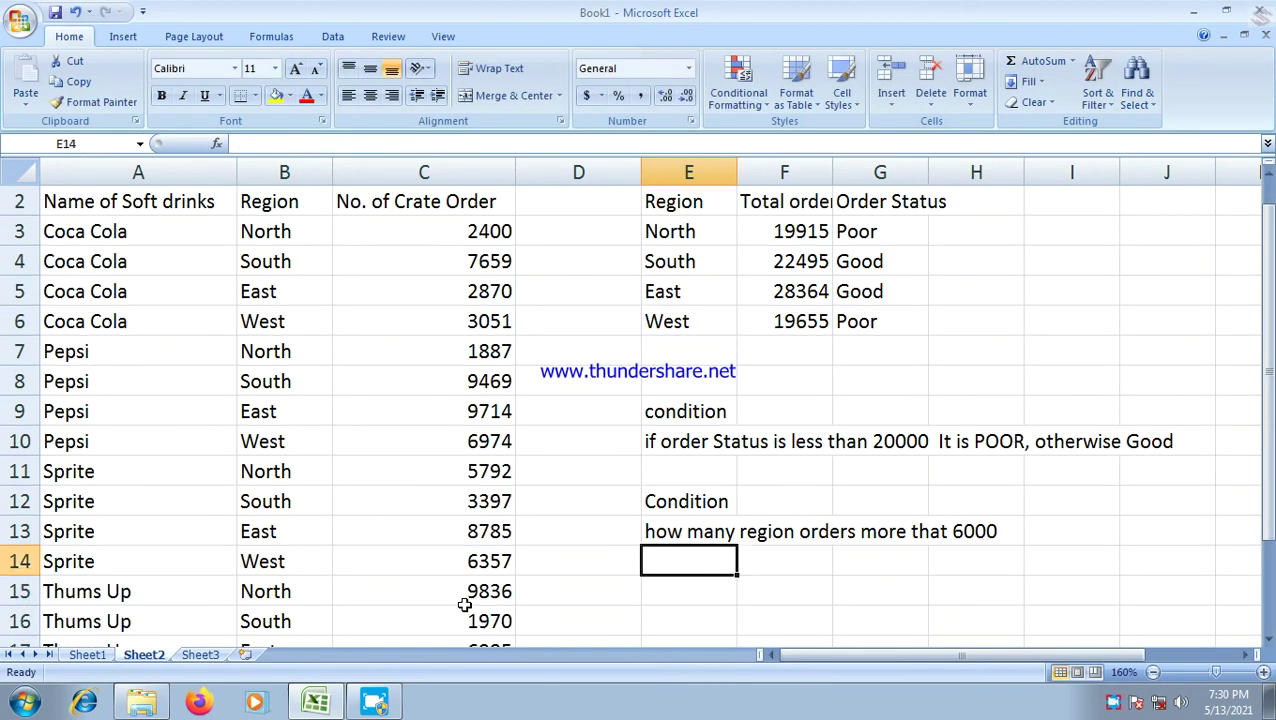
pyautogui.scroll(-2, 520, 245)
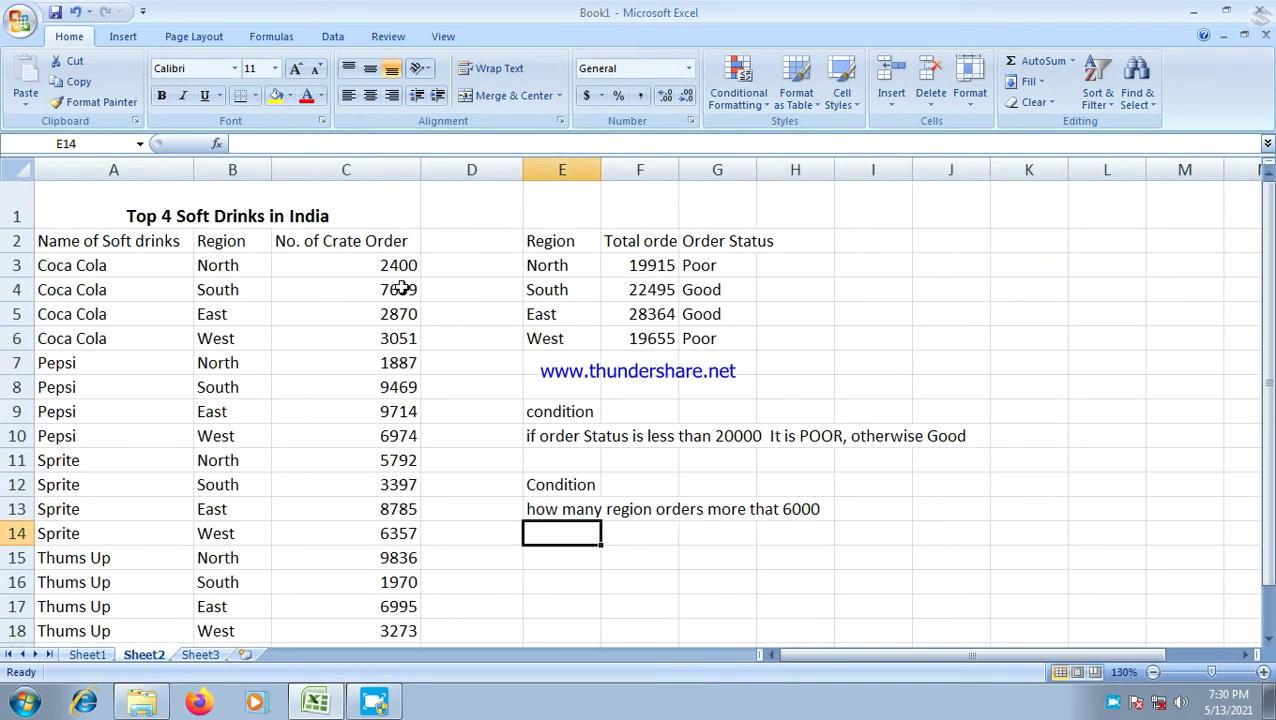
# Step: Colour the crate orders 7659, 9469, 9714 and 6974 in column C red
pyautogui.click(400, 287)
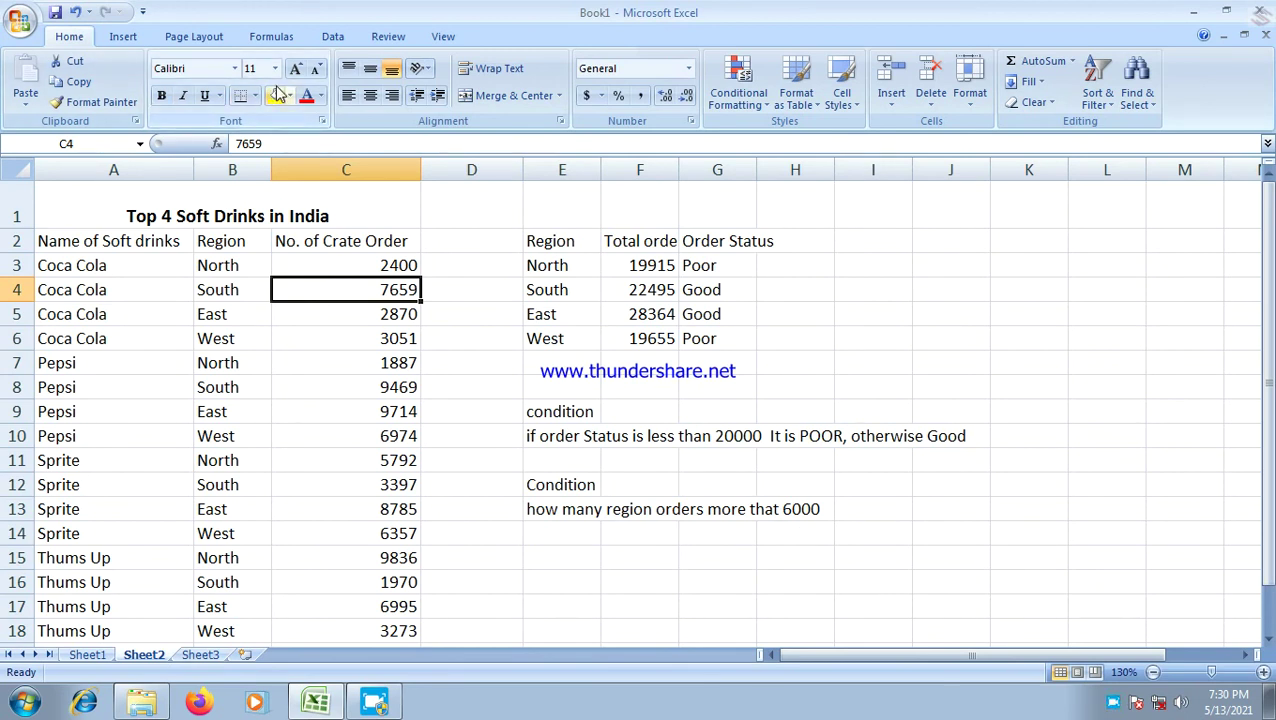
pyautogui.click(306, 95)
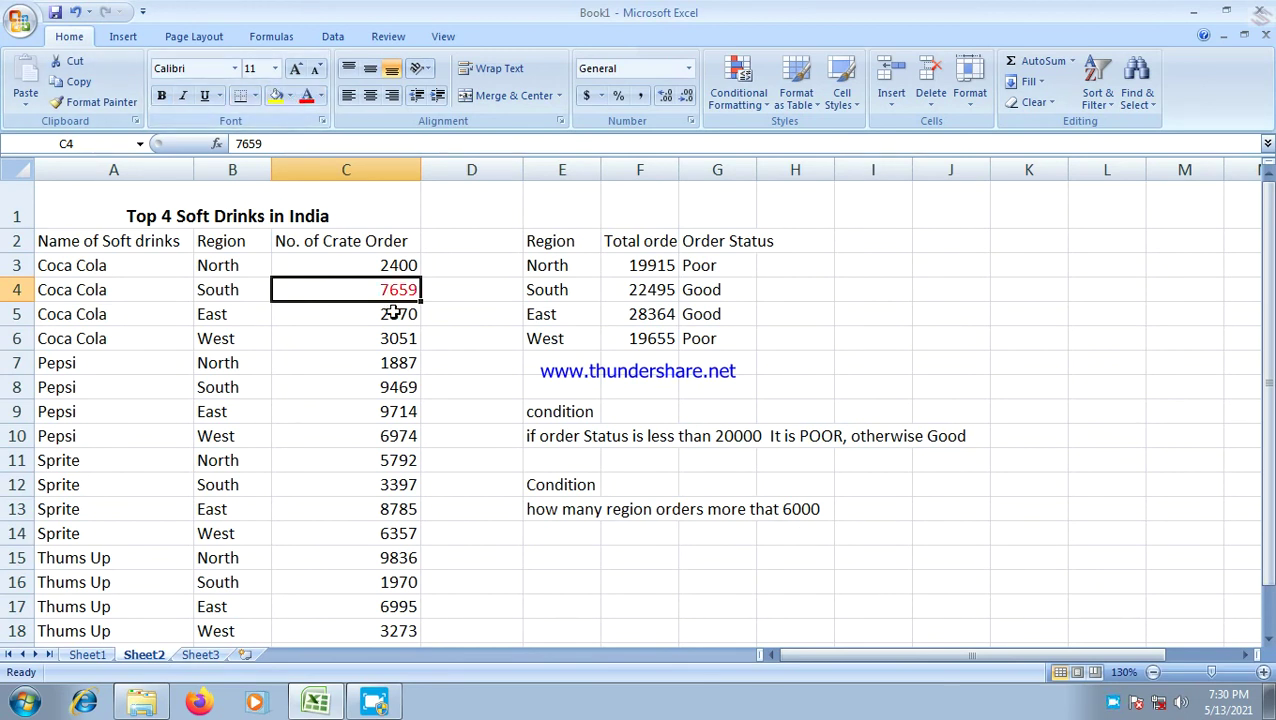
pyautogui.click(400, 392)
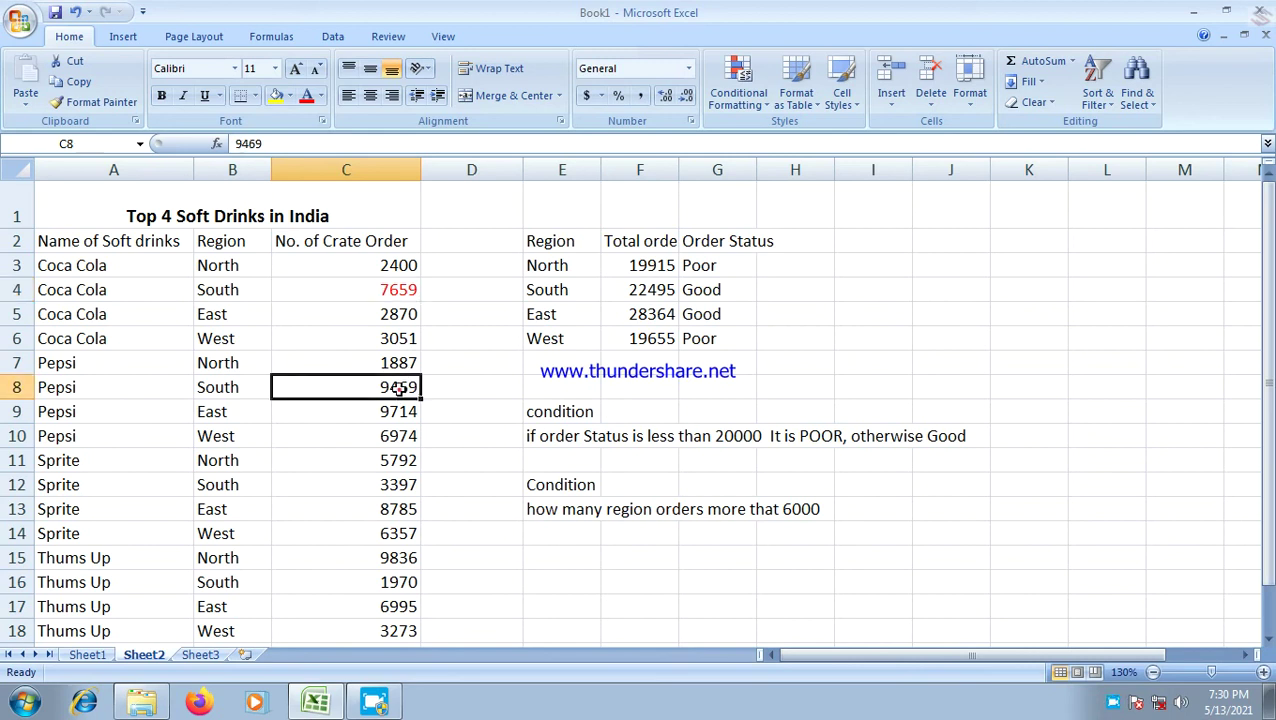
pyautogui.press('F4')
pyautogui.click(400, 411)
pyautogui.press('F4')
pyautogui.click(403, 437)
pyautogui.press('F4')
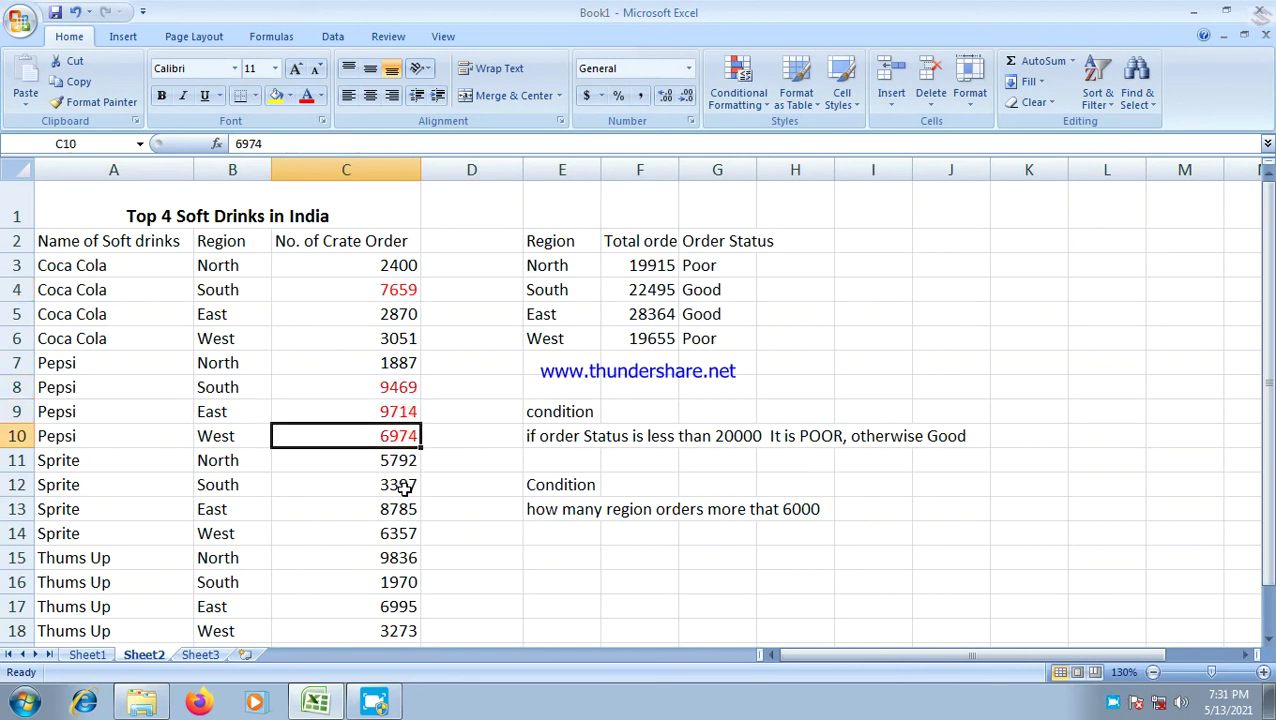
# Step: Colour the remaining orders above 6000 (8785, 6357, 9836, 6995) red as well
pyautogui.click(404, 510)
pyautogui.press('F4')
pyautogui.click(400, 535)
pyautogui.press('F4')
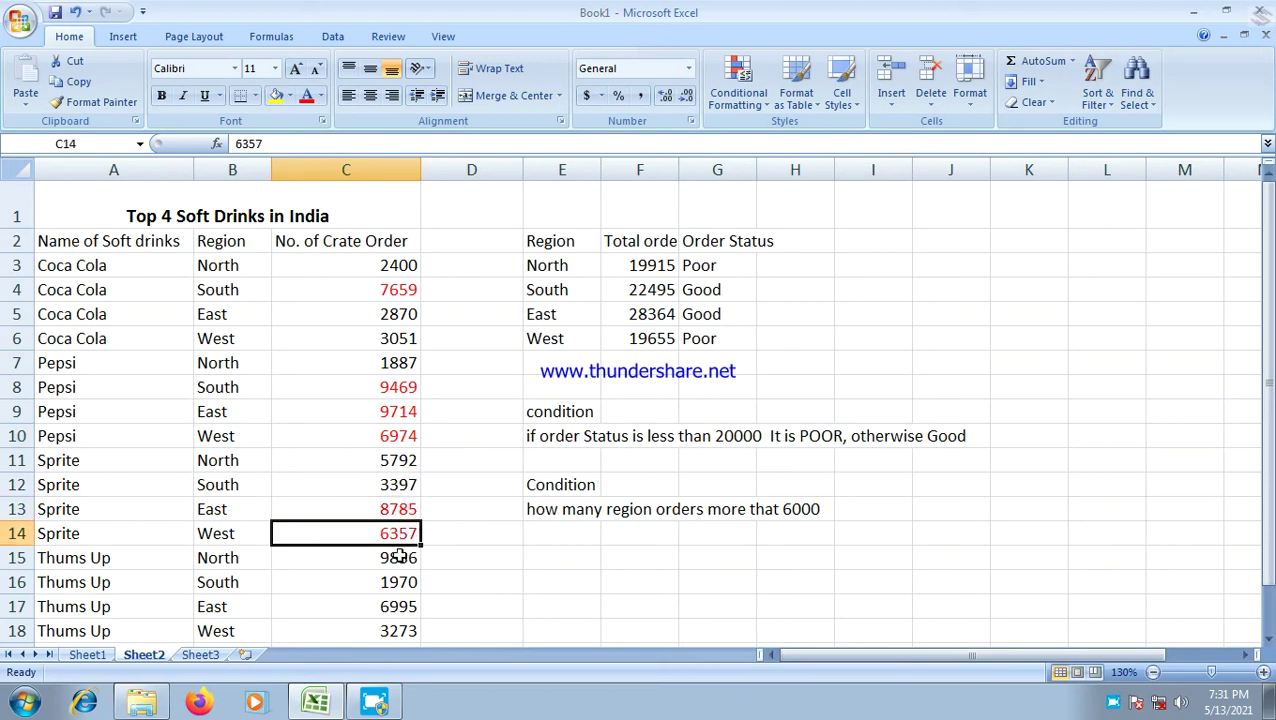
pyautogui.click(402, 558)
pyautogui.press('F4')
pyautogui.click(400, 606)
pyautogui.press('F4')
# Step: Select cell F15 to hold the count of big orders
pyautogui.scroll(-1, 410, 610)
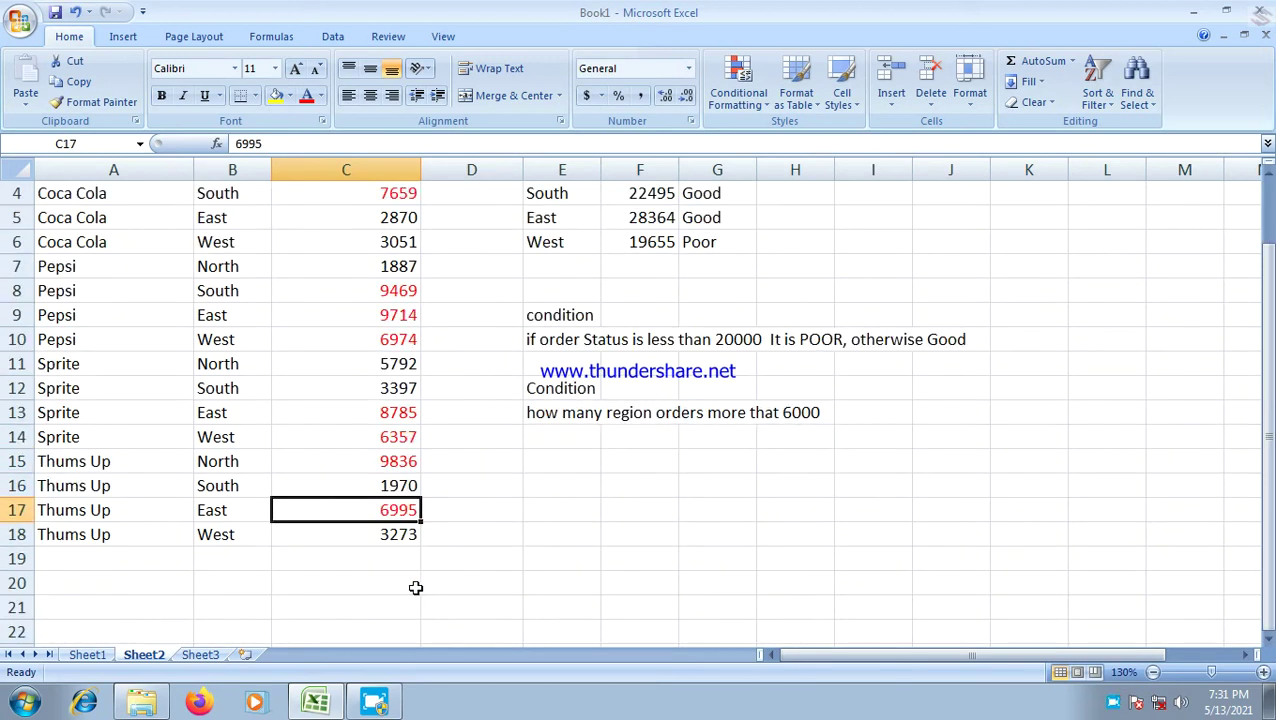
pyautogui.scroll(1, 700, 447)
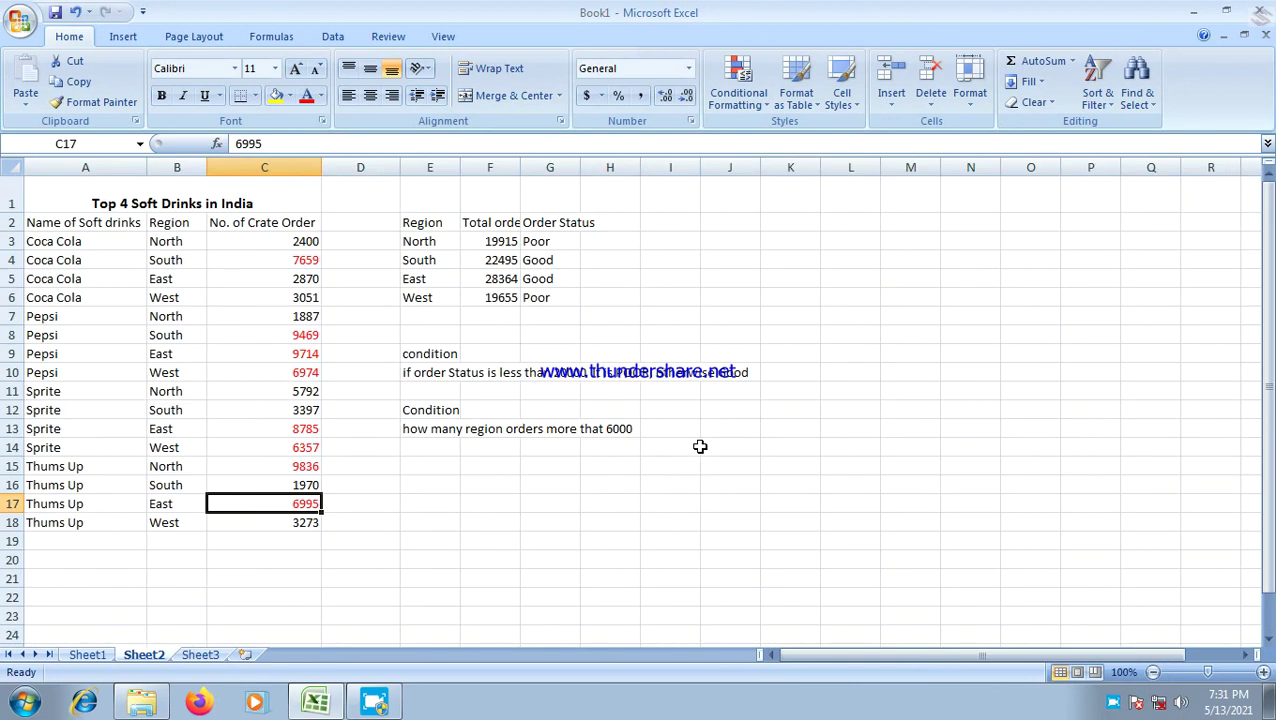
pyautogui.scroll(2, 661, 441)
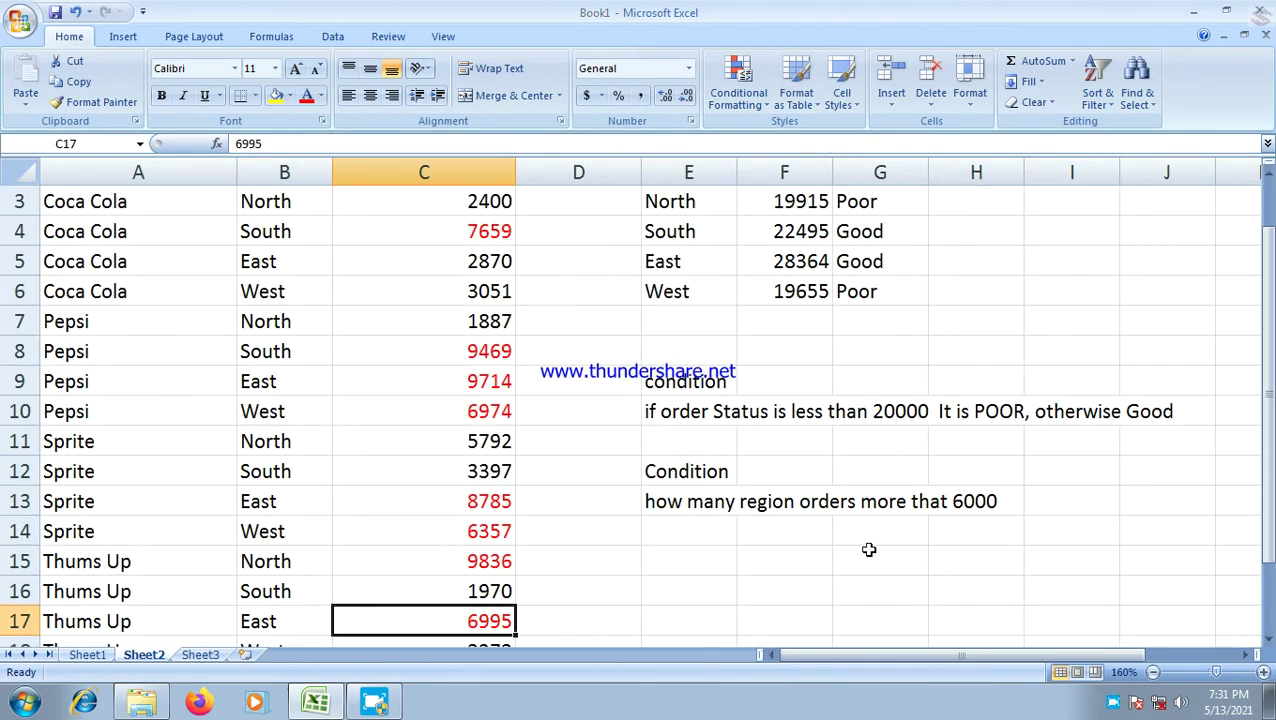
pyautogui.click(812, 558)
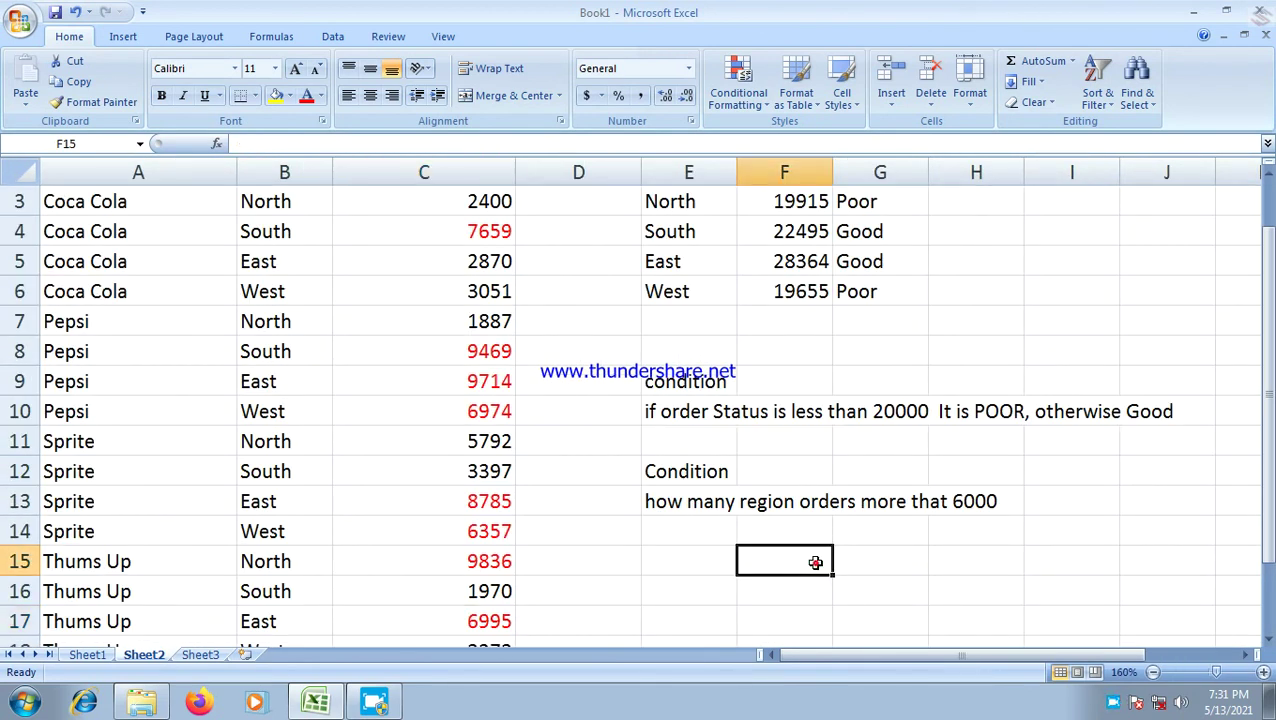
# Step: Enter =COUNTIF(C3:C18,">6000") in F15, which returns 8
pyautogui.write('=countif')
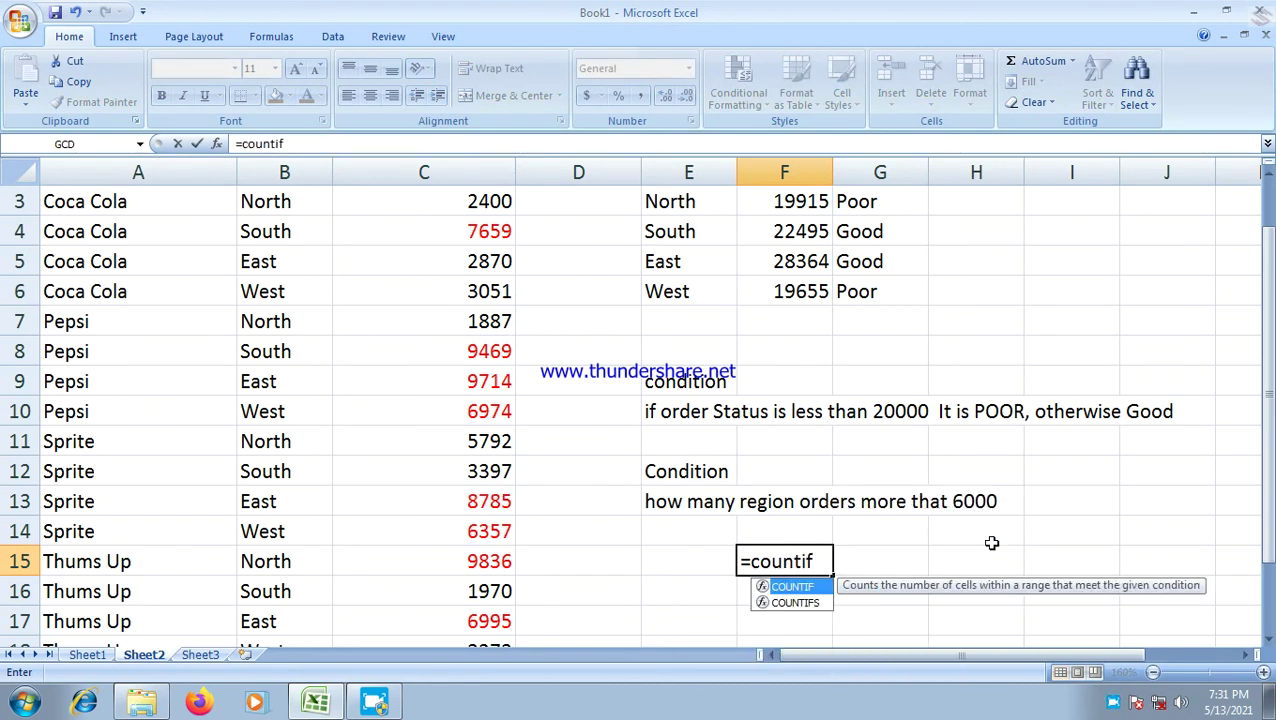
pyautogui.write('(')
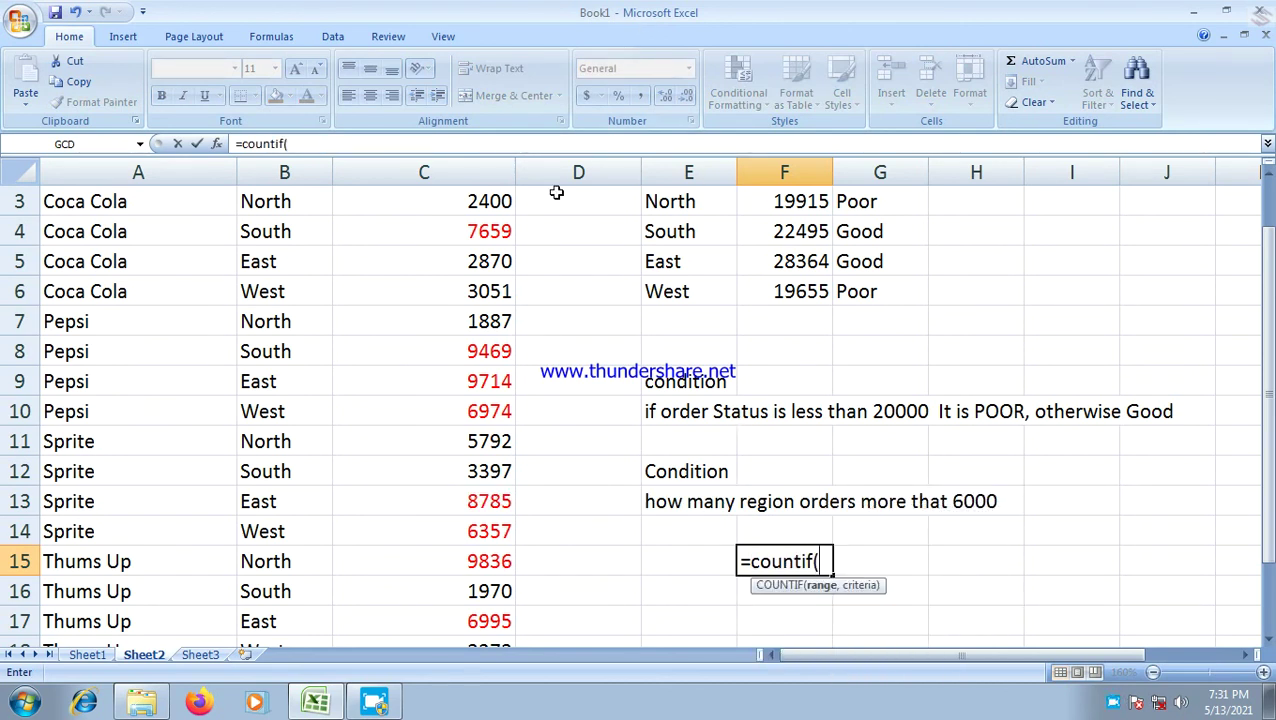
pyautogui.scroll(1, 513, 217)
pyautogui.moveTo(498, 285); pyautogui.dragTo(480, 656)
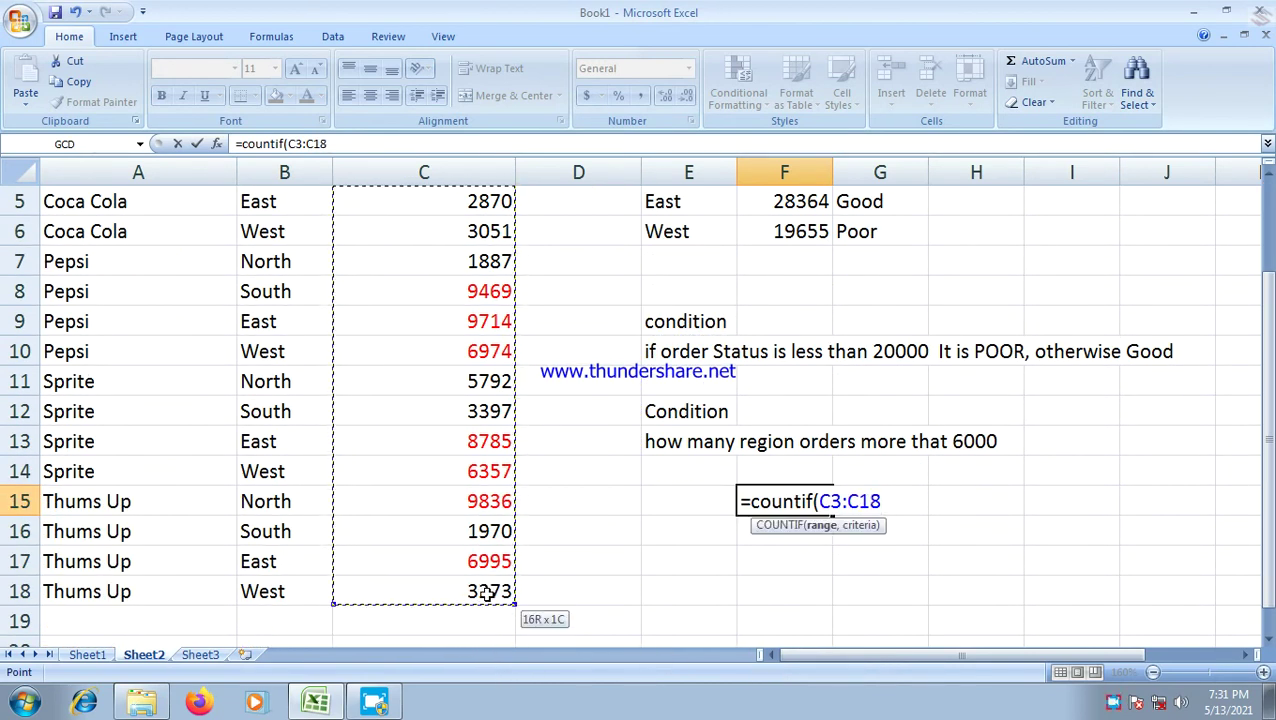
pyautogui.moveTo(480, 656); pyautogui.dragTo(510, 598)
pyautogui.write(',')
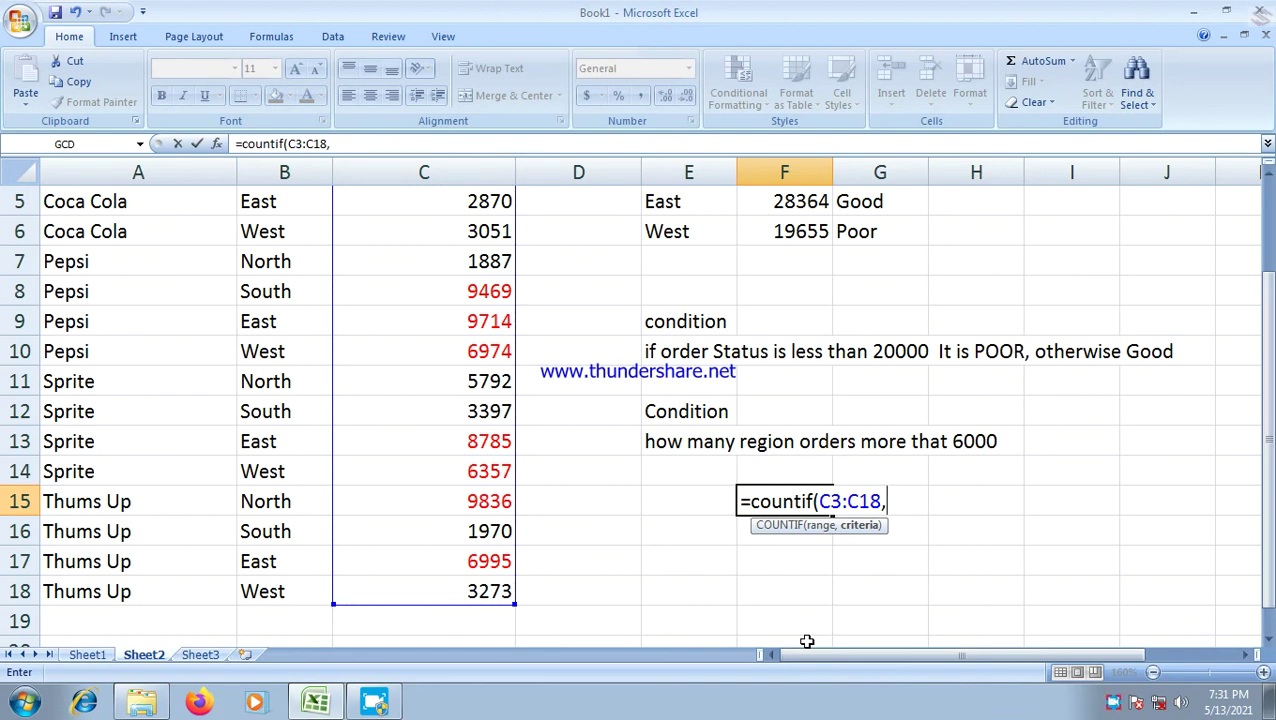
pyautogui.write('">')
pyautogui.write('6000')
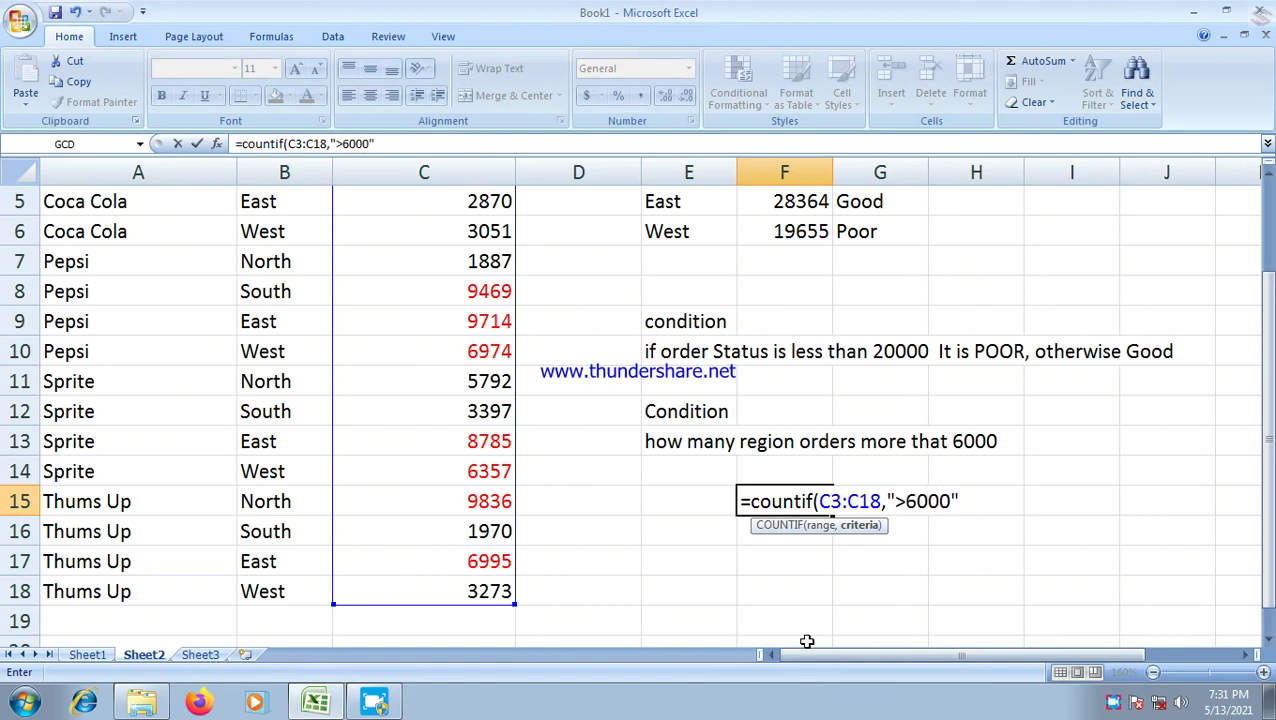
pyautogui.press('Return')
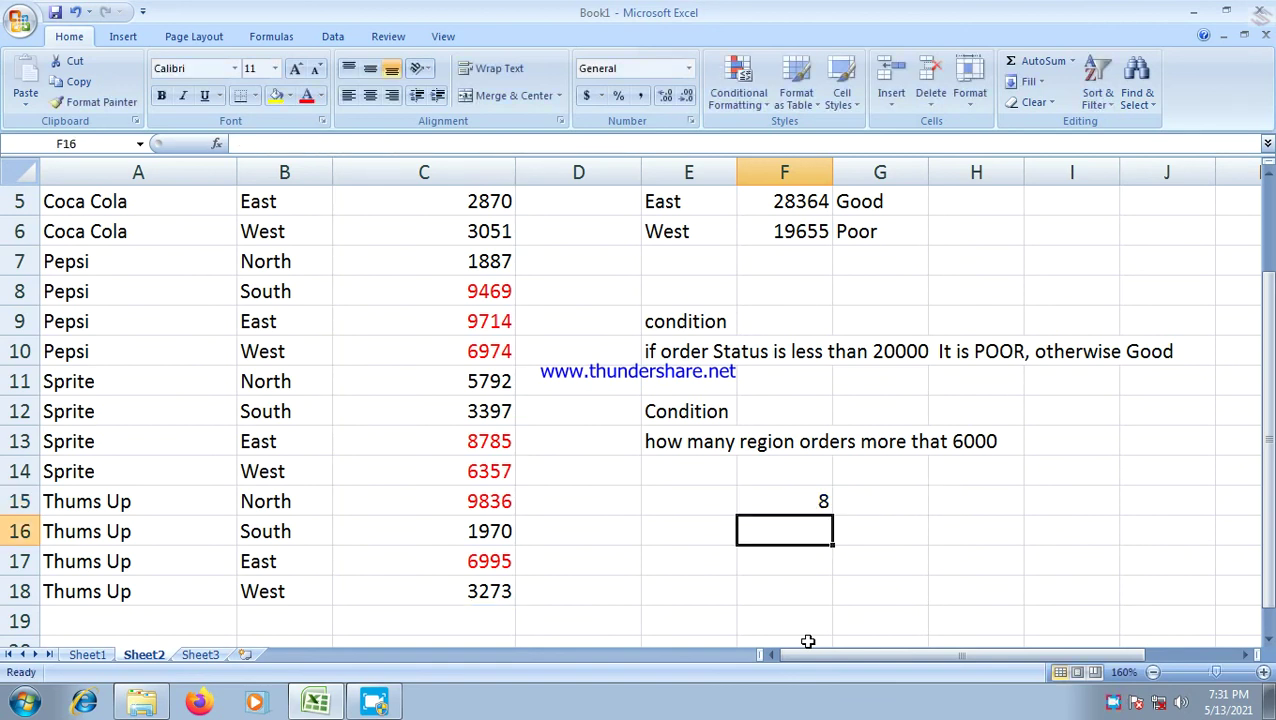
# Step: Recheck the COUNTIF formula in F15, then return to Sheet1's formula list
pyautogui.click(772, 500)
pyautogui.scroll(2, 773, 500)
pyautogui.scroll(-5, 774, 500)
pyautogui.scroll(4, 774, 500)
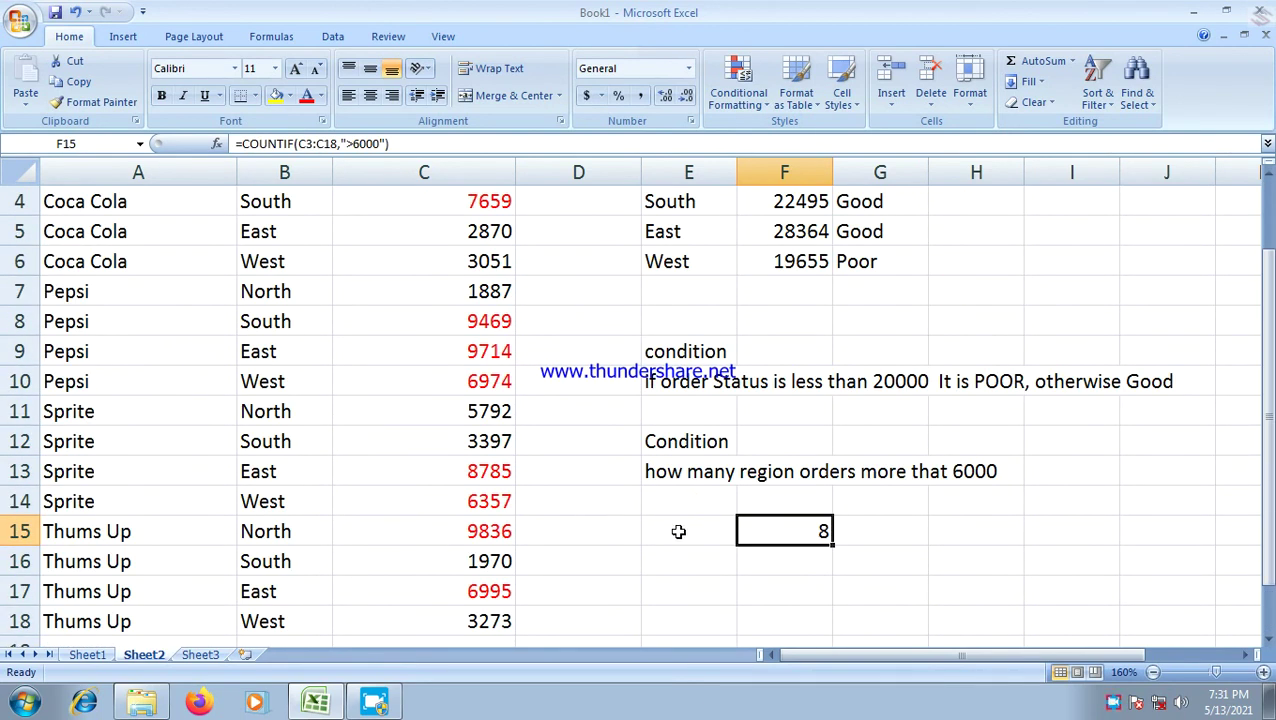
pyautogui.click(87, 655)
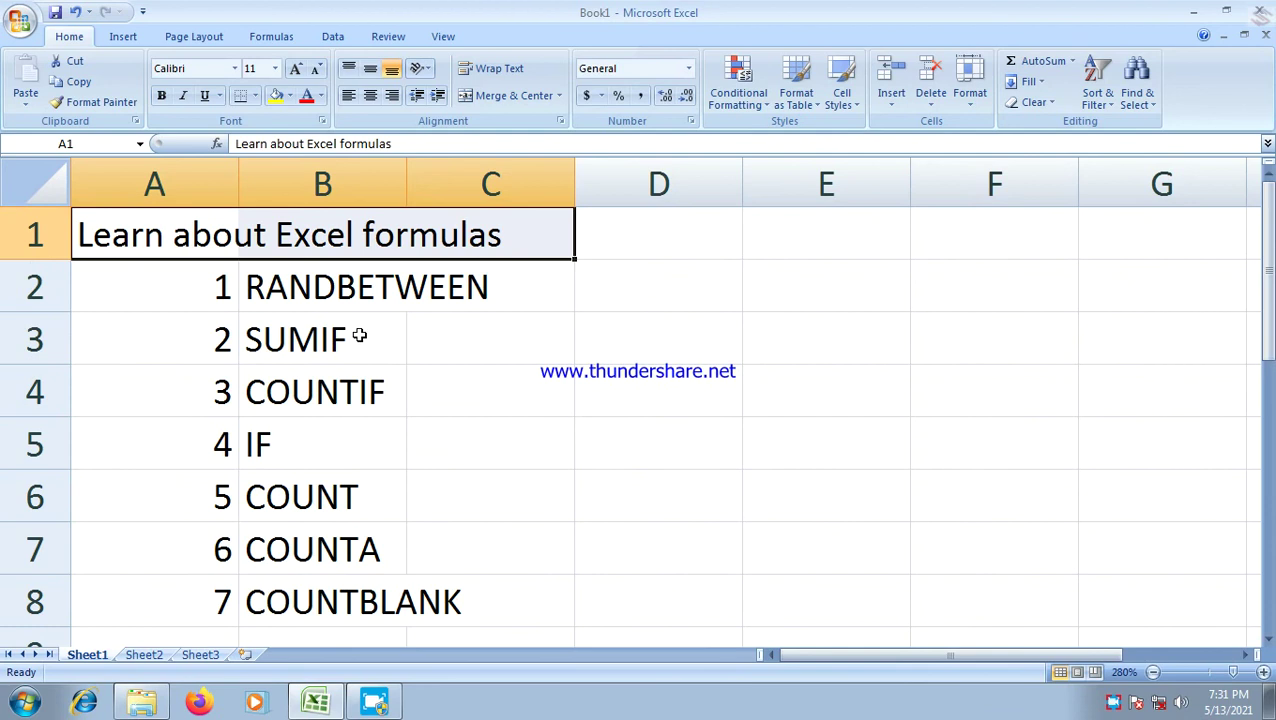
# Step: Fill the RANDBETWEEN, SUMIF, COUNTIF and IF entries on Sheet1 yellow
pyautogui.click(401, 291)
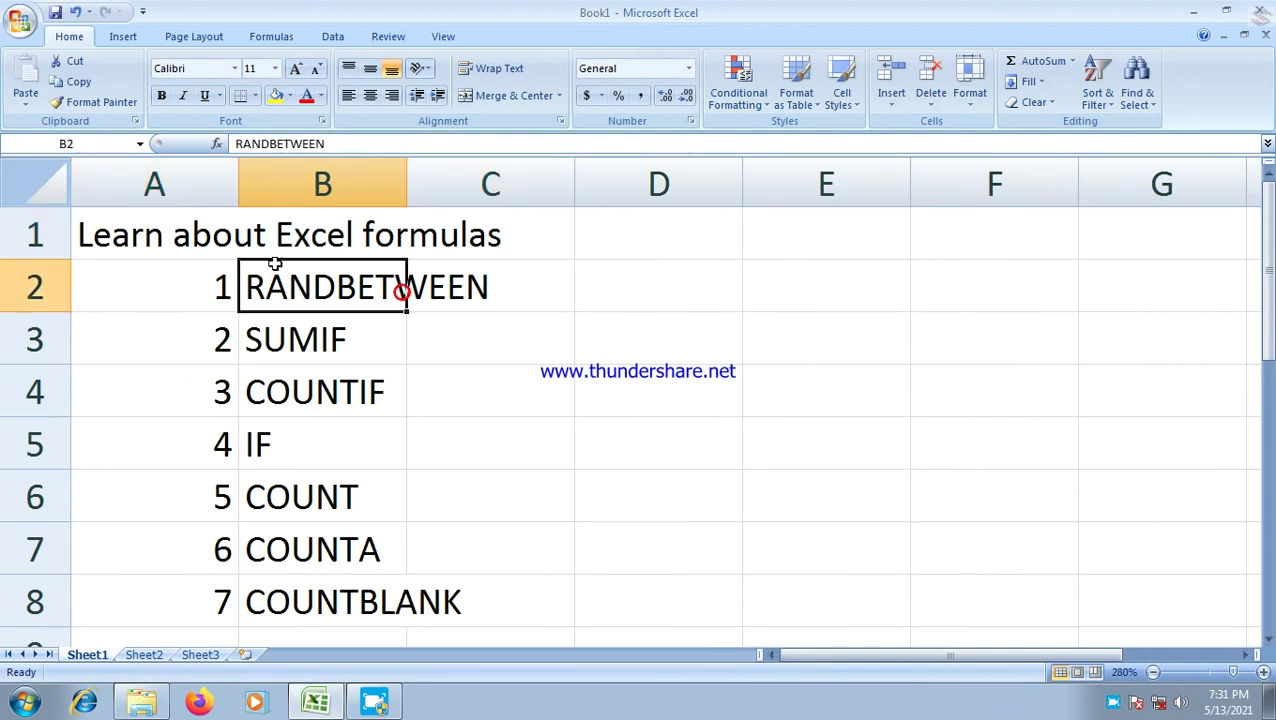
pyautogui.click(276, 95)
pyautogui.click(288, 342)
pyautogui.click(318, 392)
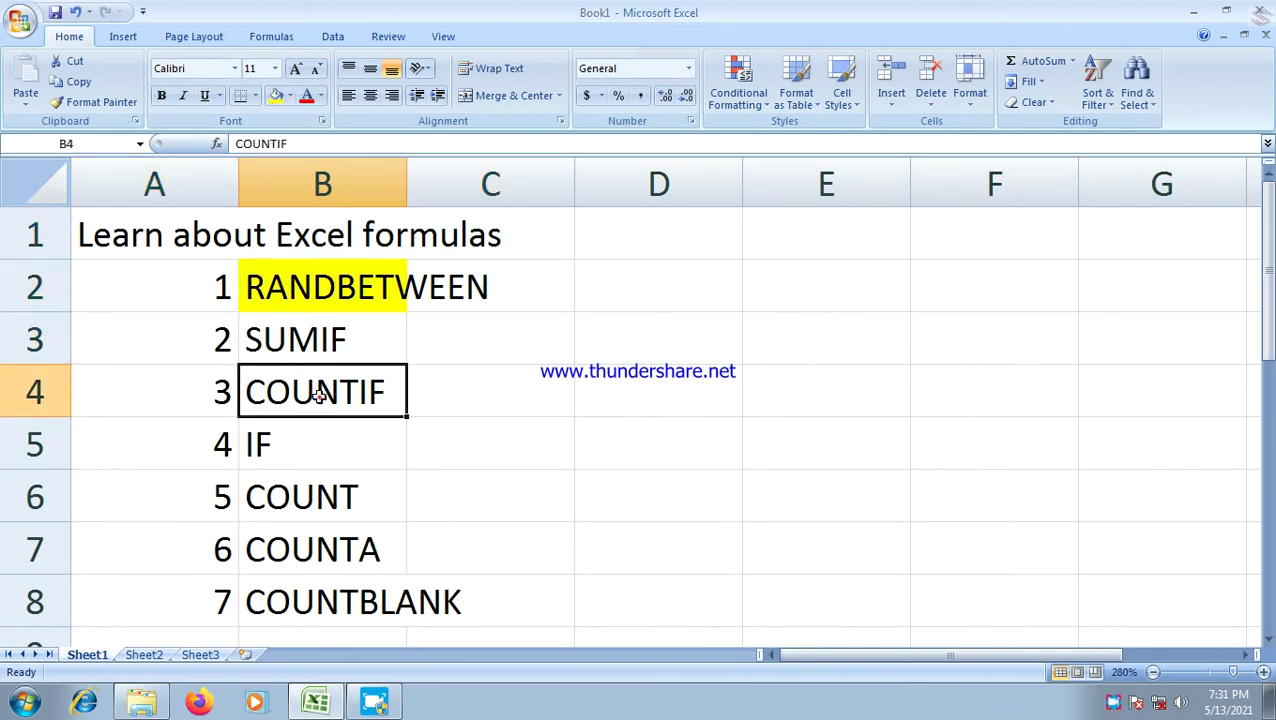
pyautogui.click(315, 347)
pyautogui.press('F4')
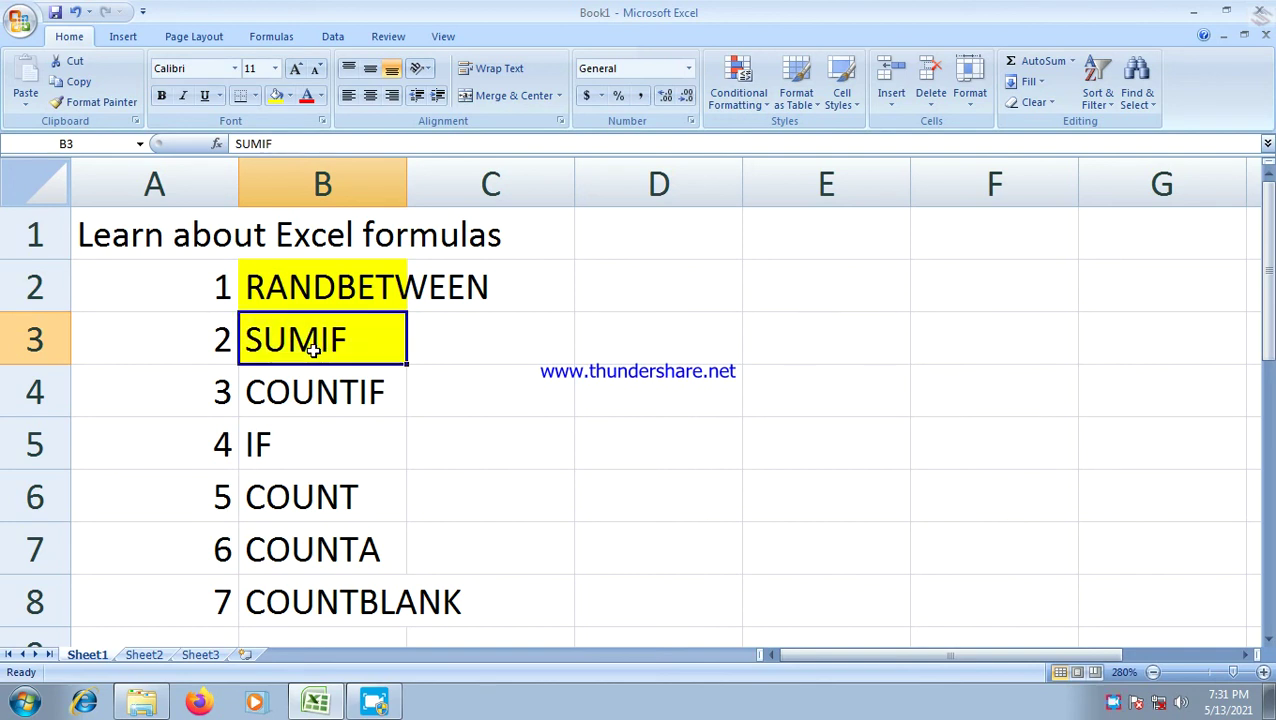
pyautogui.click(298, 392)
pyautogui.press('F4')
pyautogui.click(298, 445)
pyautogui.press('F4')
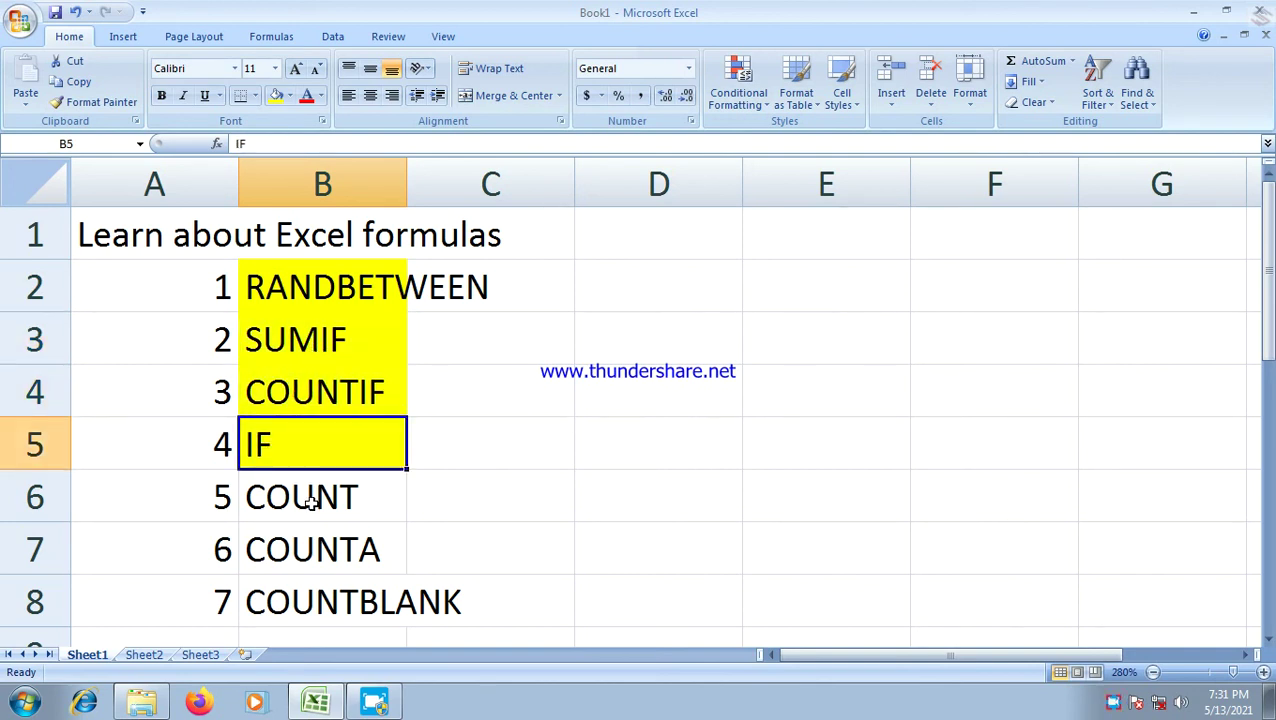
# Step: Move to the empty Sheet3
pyautogui.scroll(-2, 340, 498)
pyautogui.scroll(2, 339, 481)
pyautogui.click(200, 655)
pyautogui.keyDown('ctrl'); pyautogui.scroll(3, 420, 353); pyautogui.keyUp('ctrl')
pyautogui.keyDown('ctrl'); pyautogui.scroll(3, 423, 345); pyautogui.keyUp('ctrl')
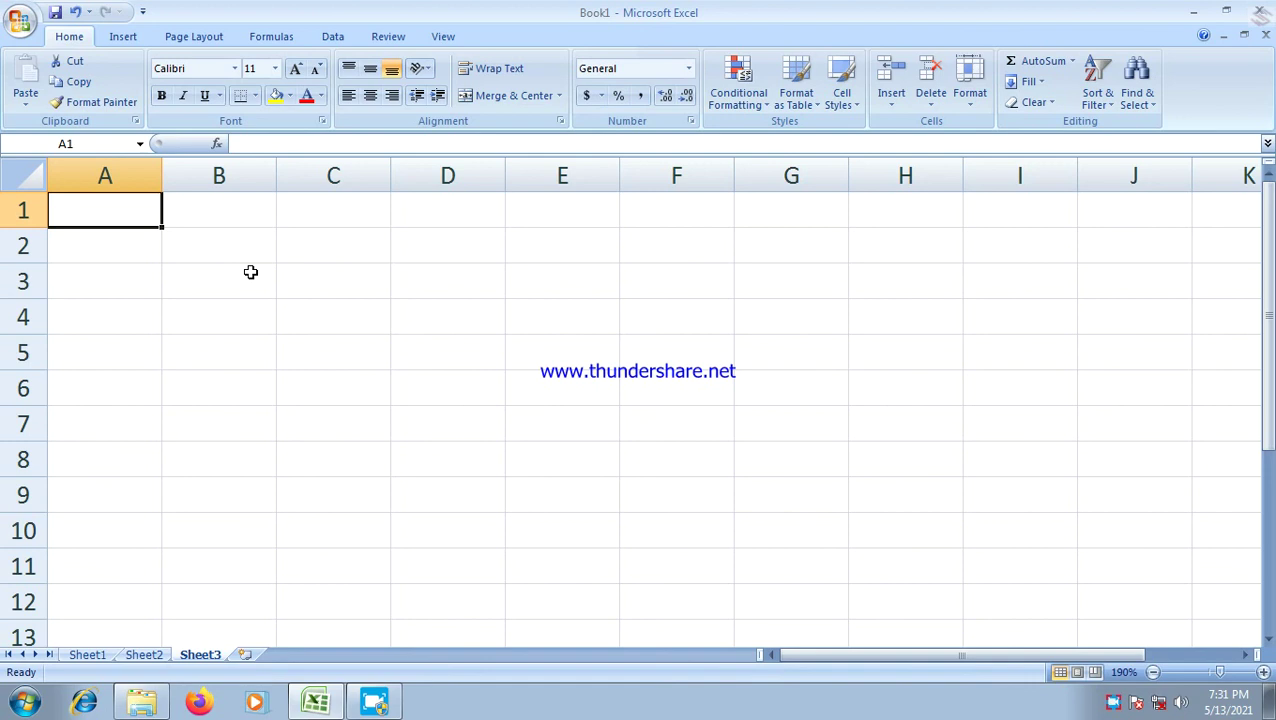
# Step: Enter a, a4, 5b in A1:A3 and 2, blank, 30 in B1:B3
pyautogui.write('a')
pyautogui.press('Return')
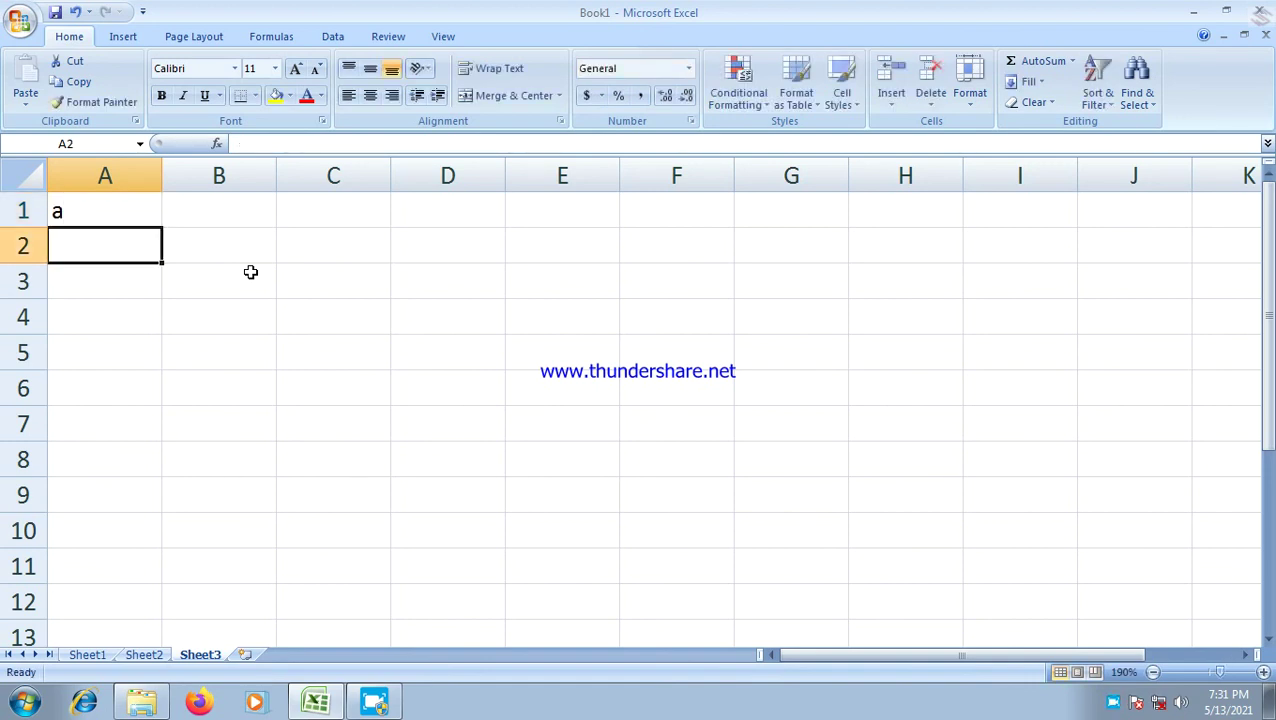
pyautogui.write('a4')
pyautogui.press('Return')
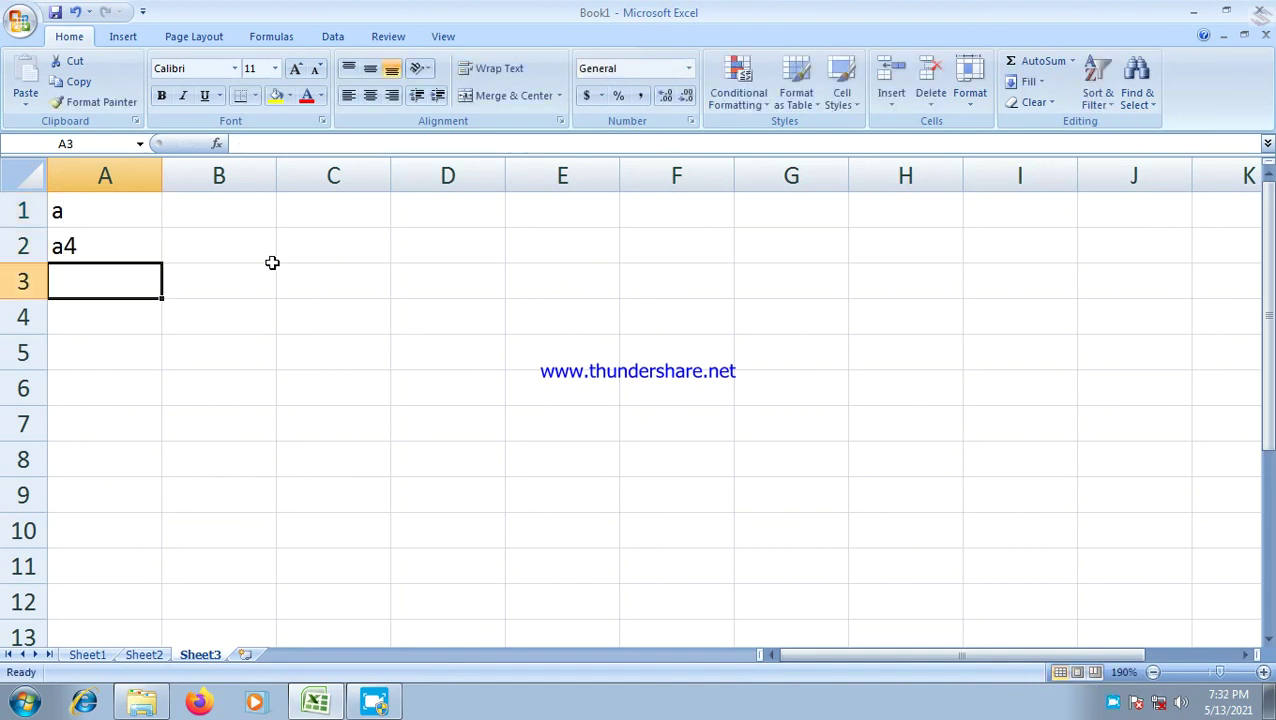
pyautogui.write('5')
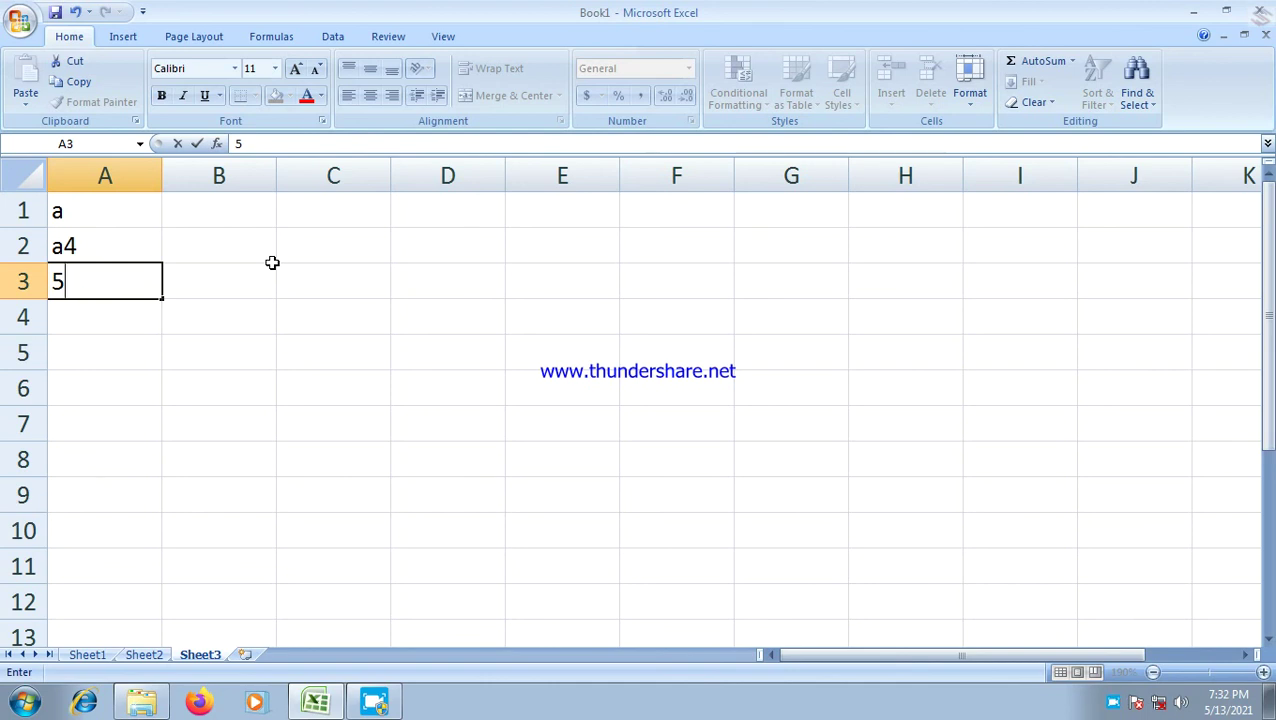
pyautogui.press('Return')
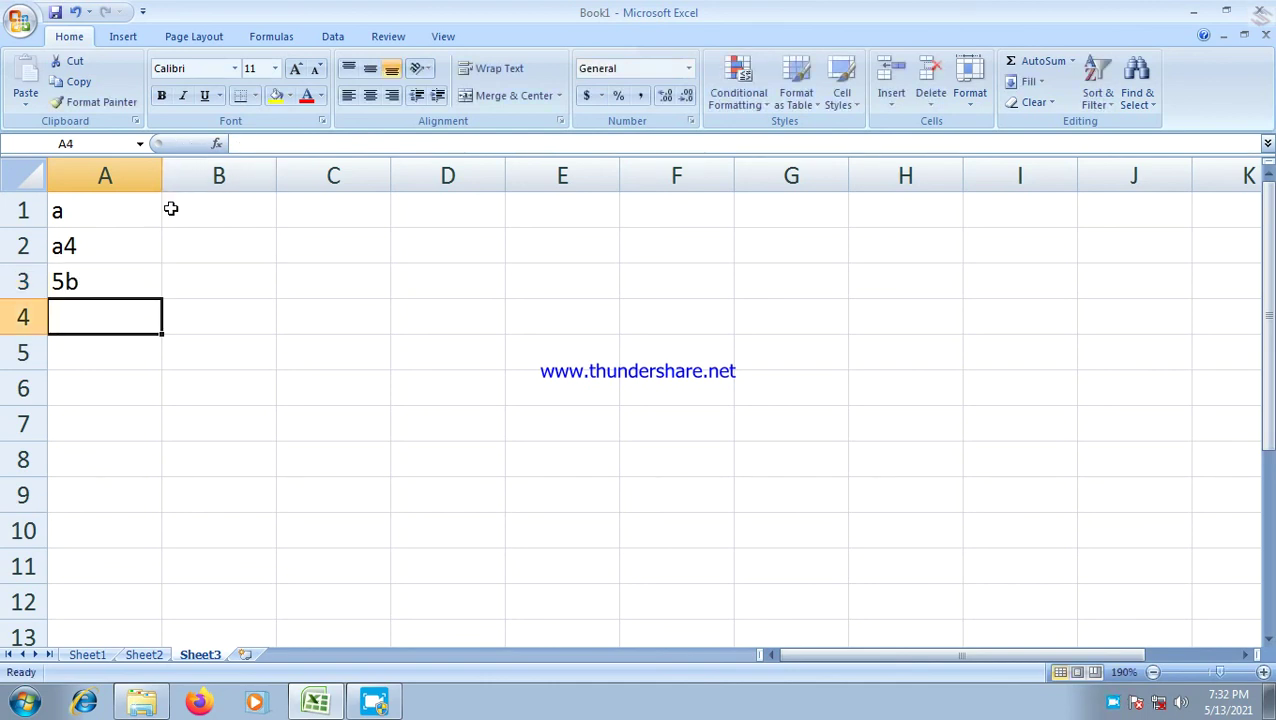
pyautogui.click(204, 214)
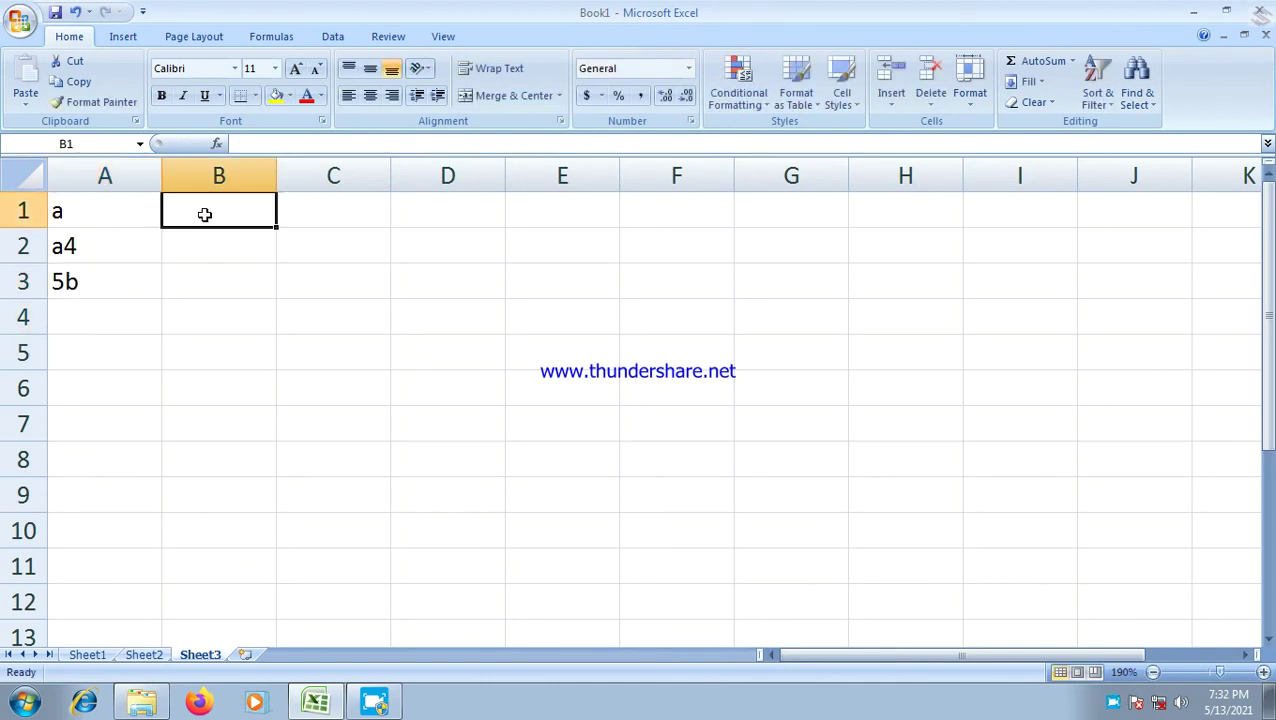
pyautogui.write('2')
pyautogui.press('Return')
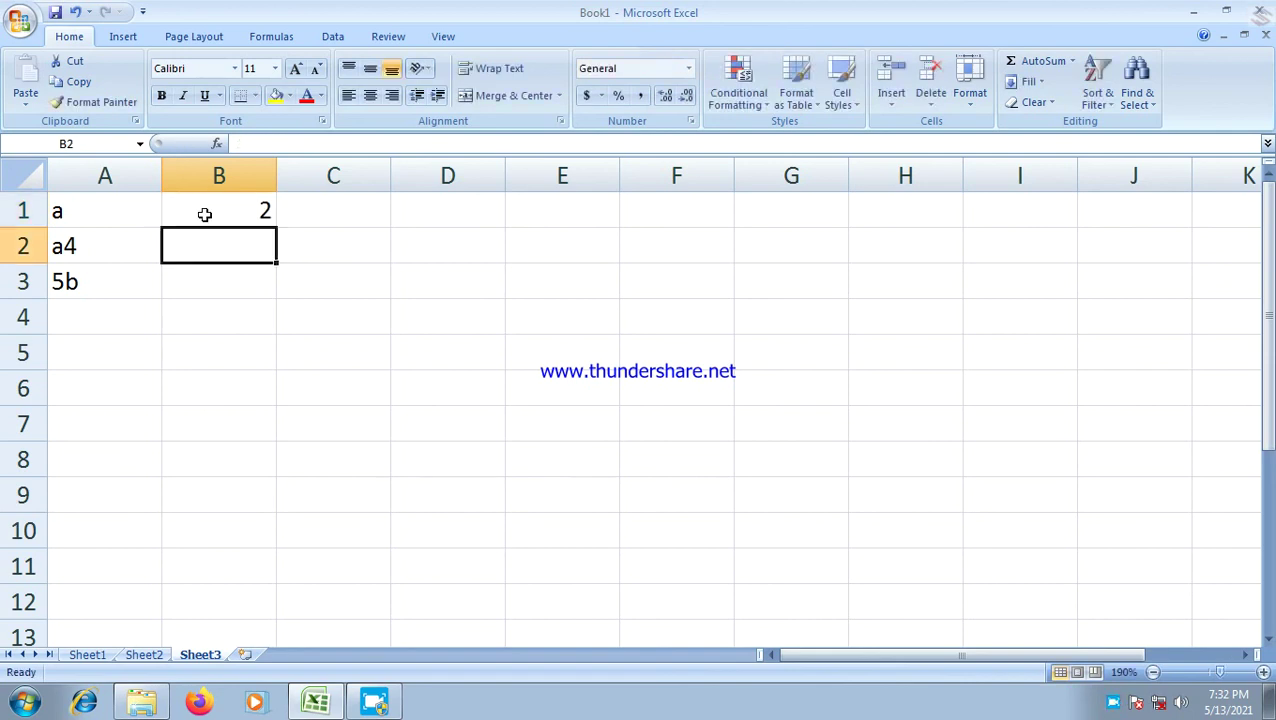
pyautogui.press('Return')
pyautogui.write('30')
pyautogui.press('Return')
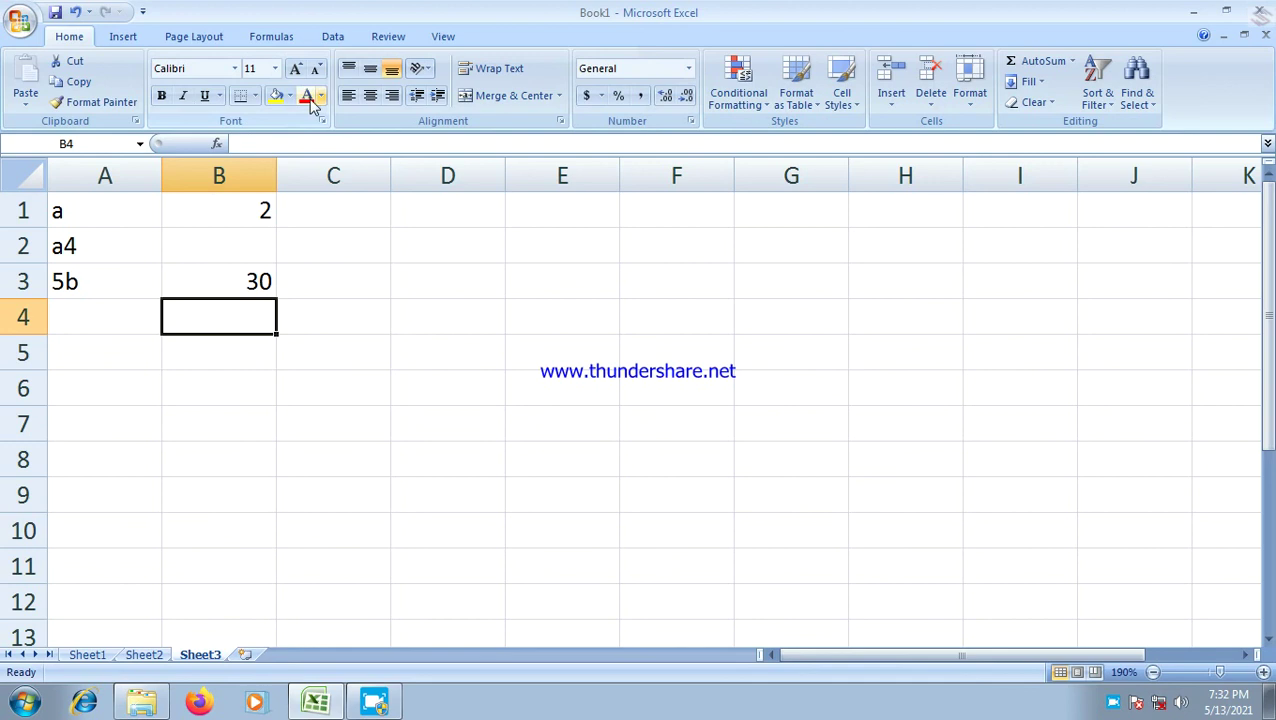
# Step: Give the A1:B3 grid all borders and centre its contents
pyautogui.moveTo(105, 210); pyautogui.dragTo(230, 289)
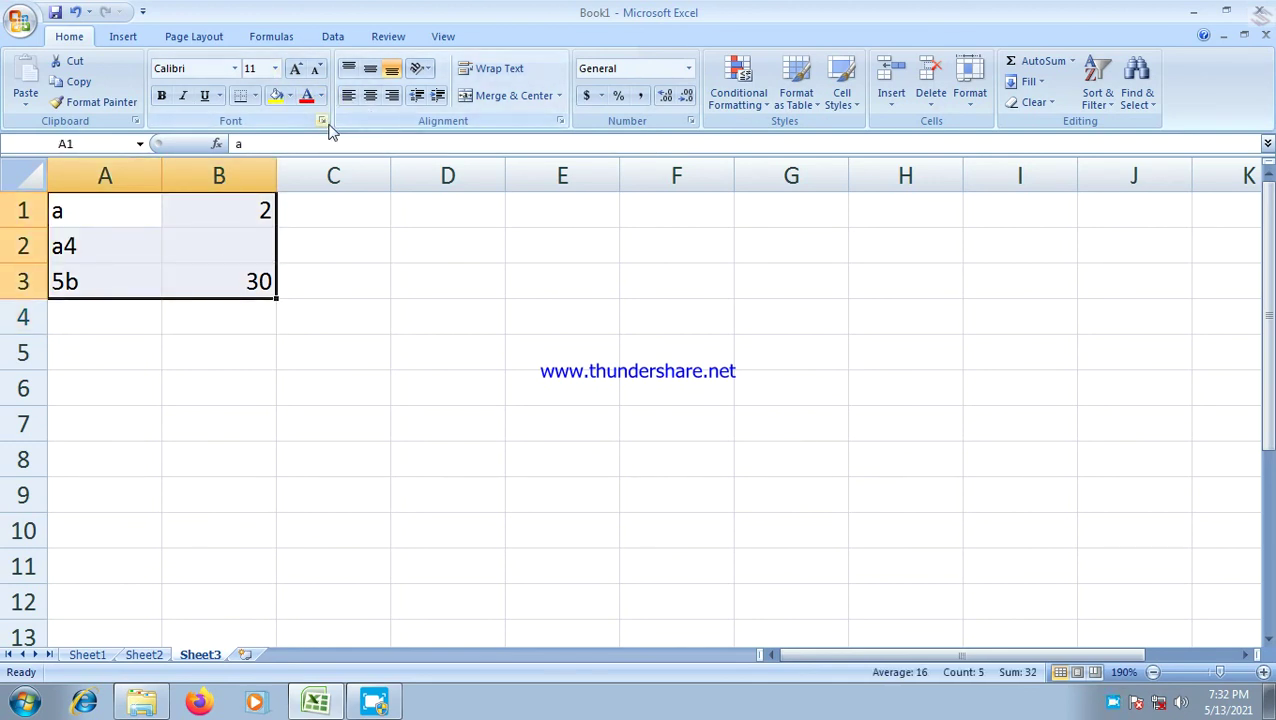
pyautogui.click(256, 96)
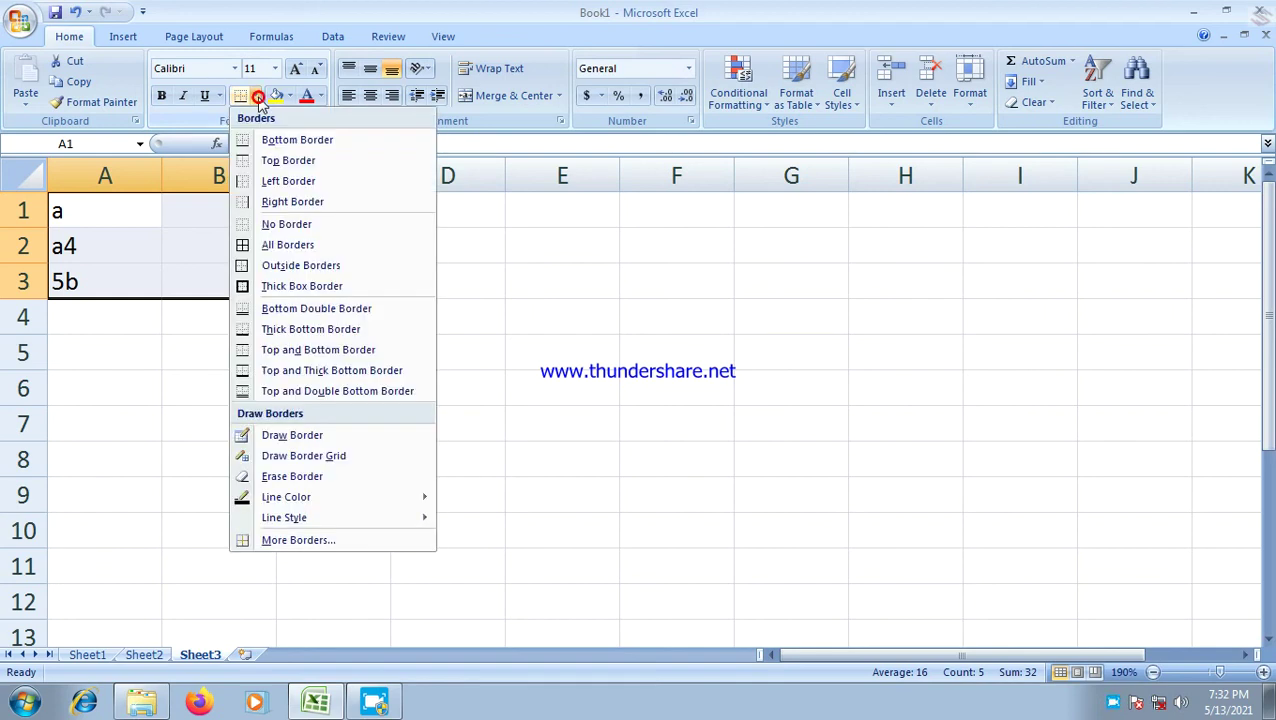
pyautogui.click(276, 268)
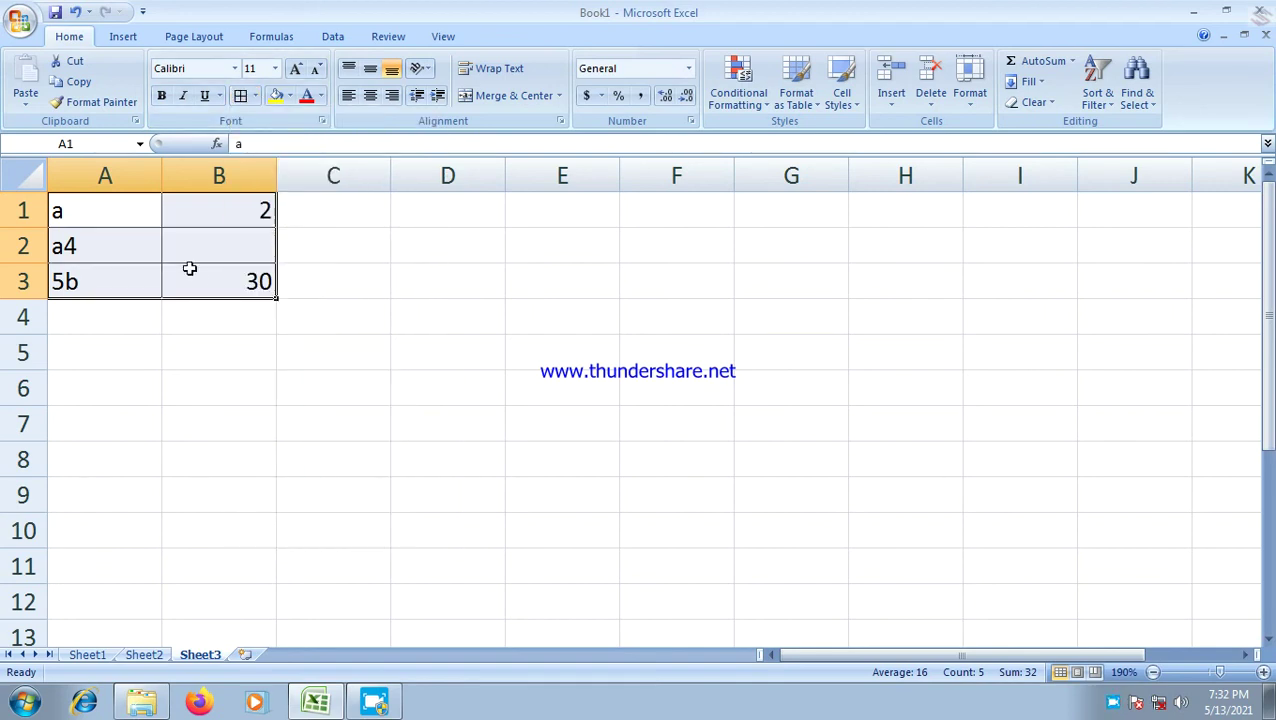
pyautogui.click(370, 95)
# Step: Point out each grid cell's text, number or blank value, then select A5
pyautogui.click(138, 211)
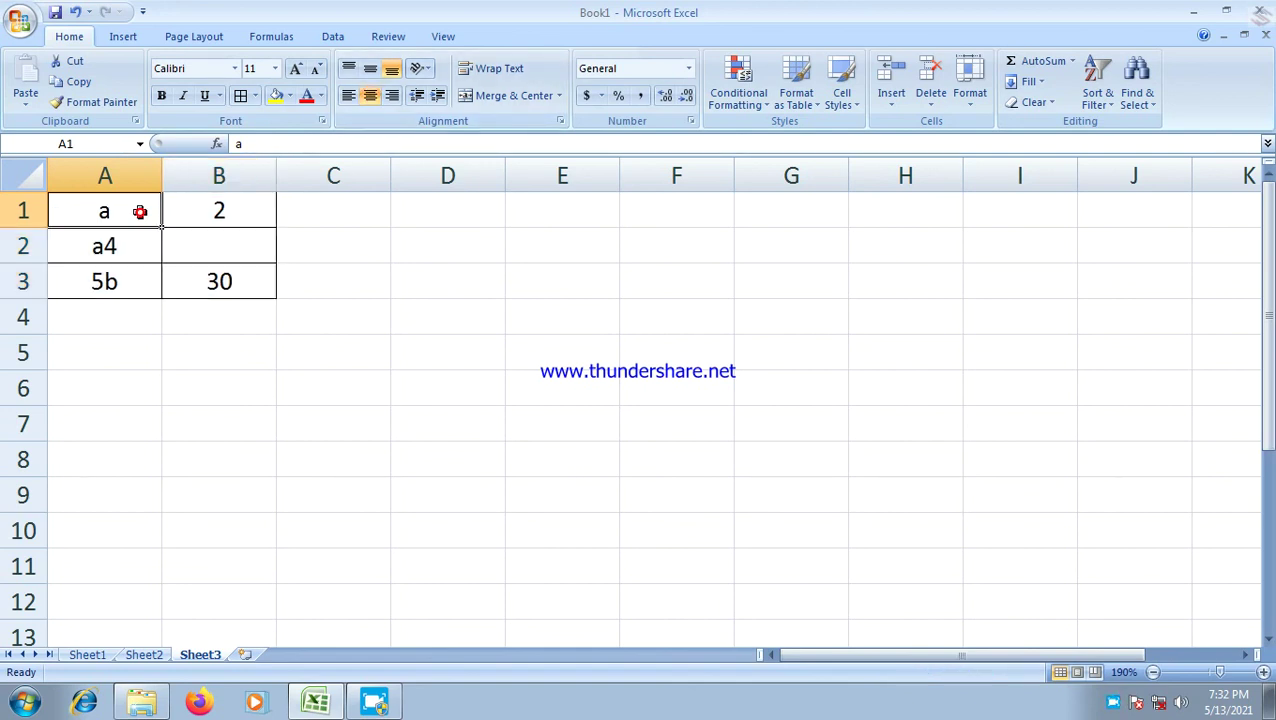
pyautogui.click(131, 245)
pyautogui.click(130, 284)
pyautogui.click(208, 280)
pyautogui.click(200, 249)
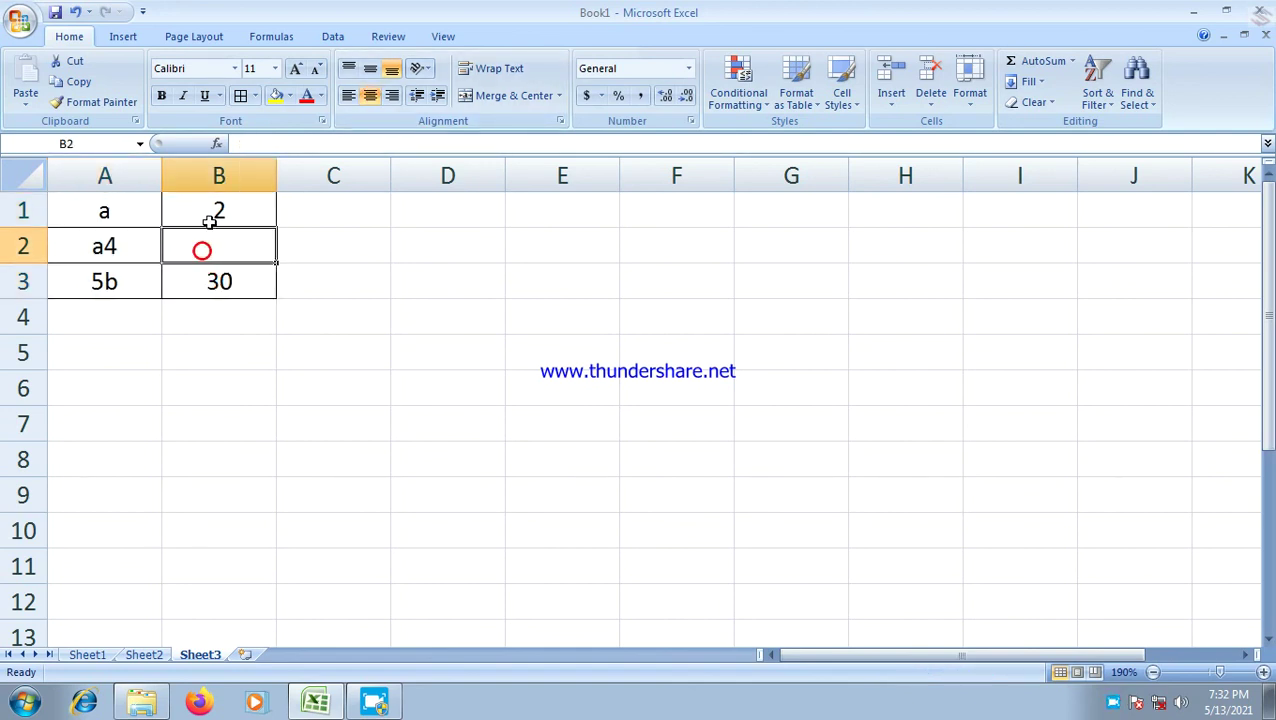
pyautogui.click(212, 212)
pyautogui.click(128, 364)
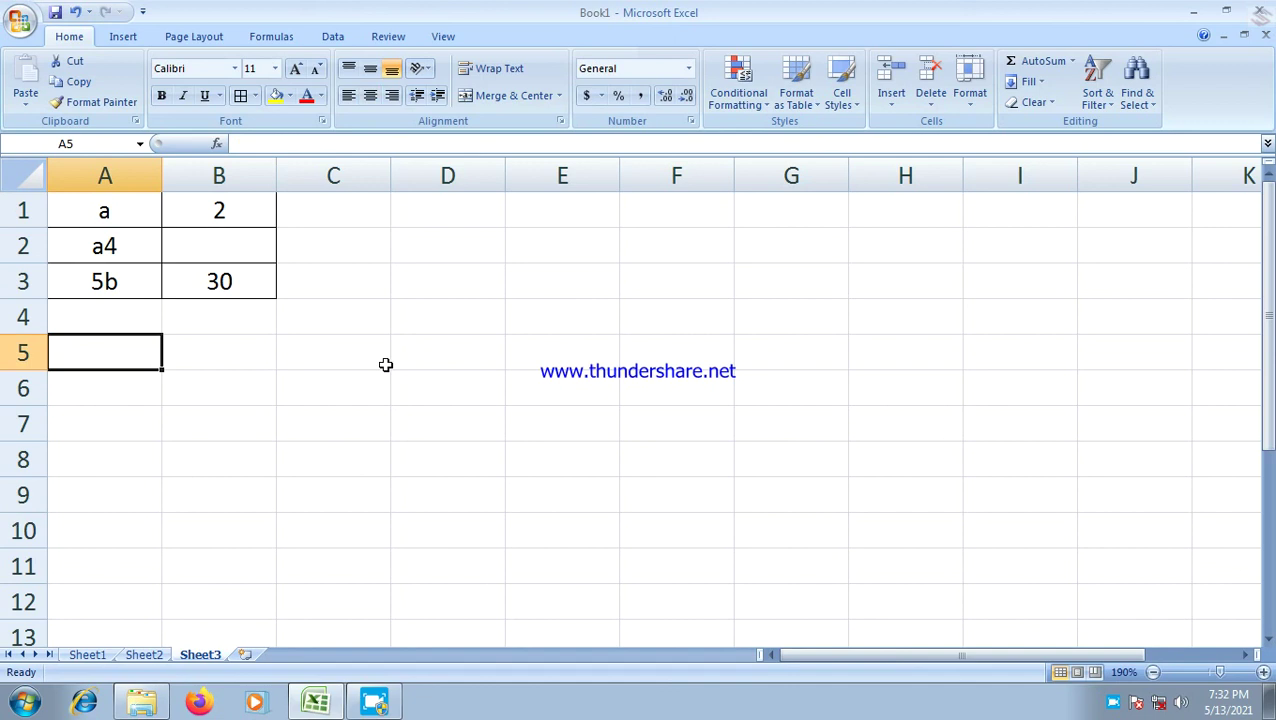
# Step: Label A5:A7 count, counta and countblank, and widen column A to fit
pyautogui.write('count')
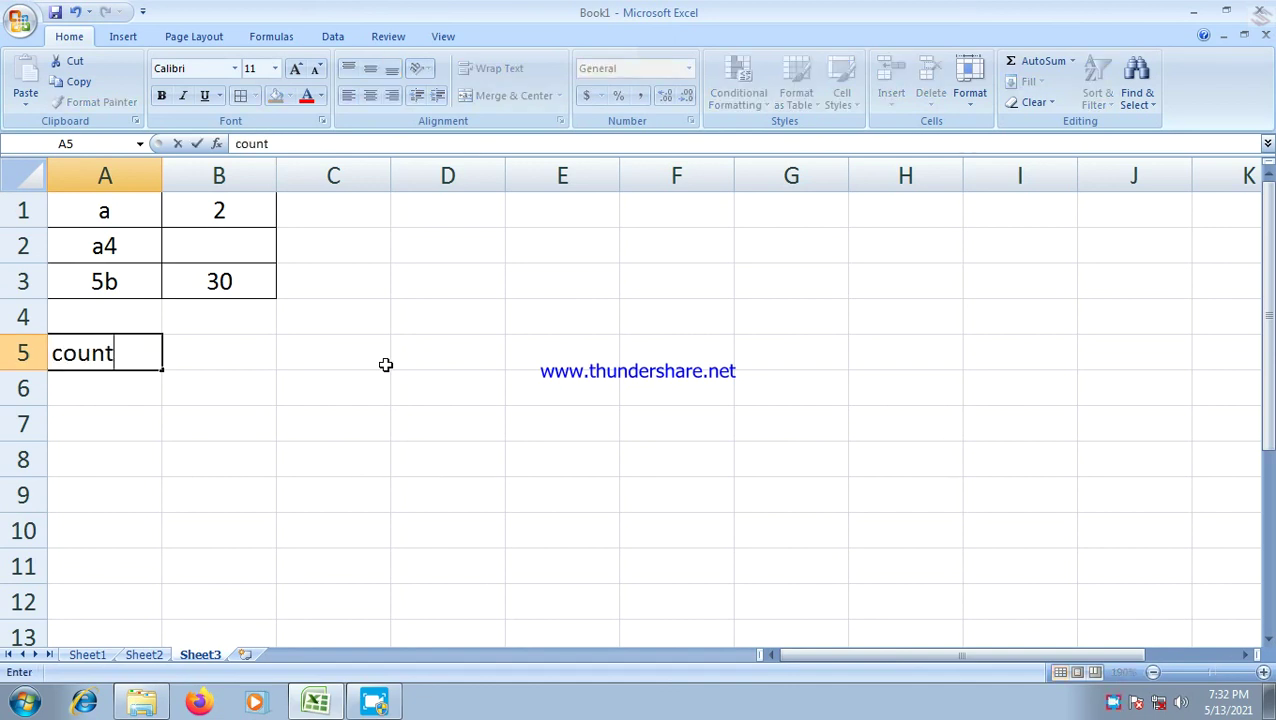
pyautogui.press('Return')
pyautogui.write('counta')
pyautogui.press('Return')
pyautogui.write('countblank')
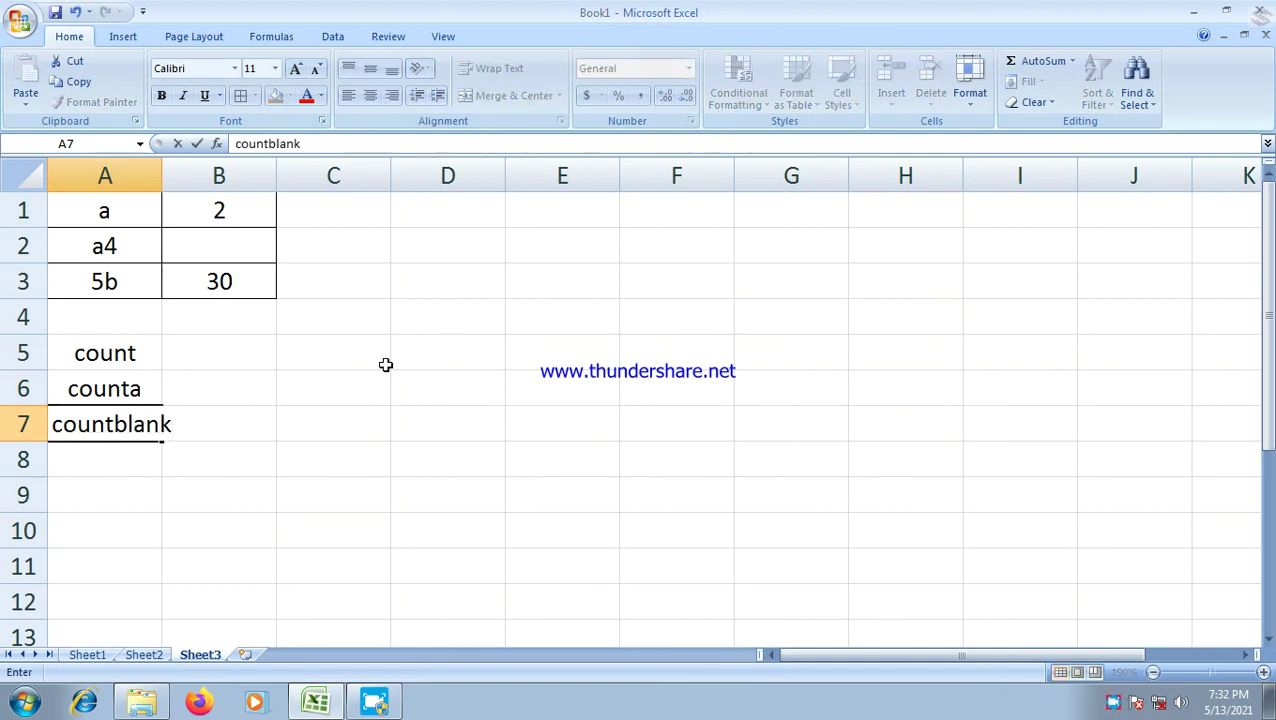
pyautogui.press('Return')
pyautogui.moveTo(162, 168); pyautogui.dragTo(188, 168)
# Step: Enter =COUNT(A1:B3) in B5, returning 2
pyautogui.click(244, 352)
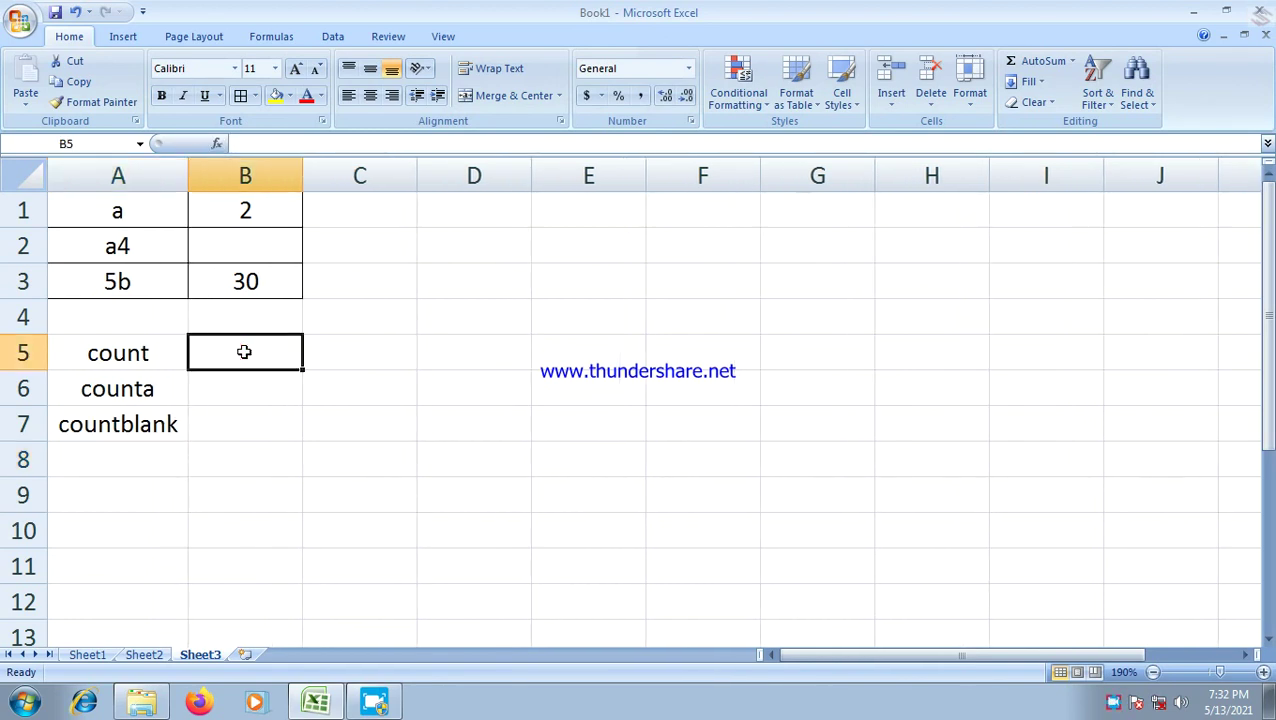
pyautogui.write('=count')
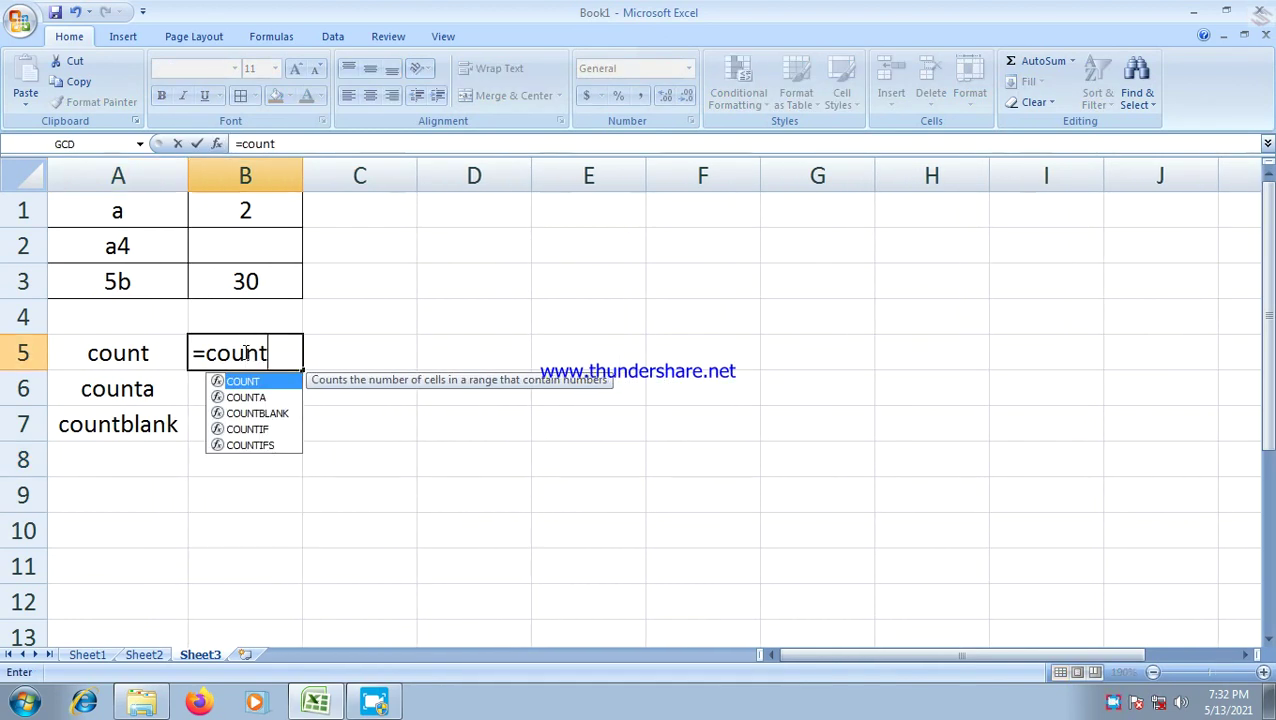
pyautogui.write('(')
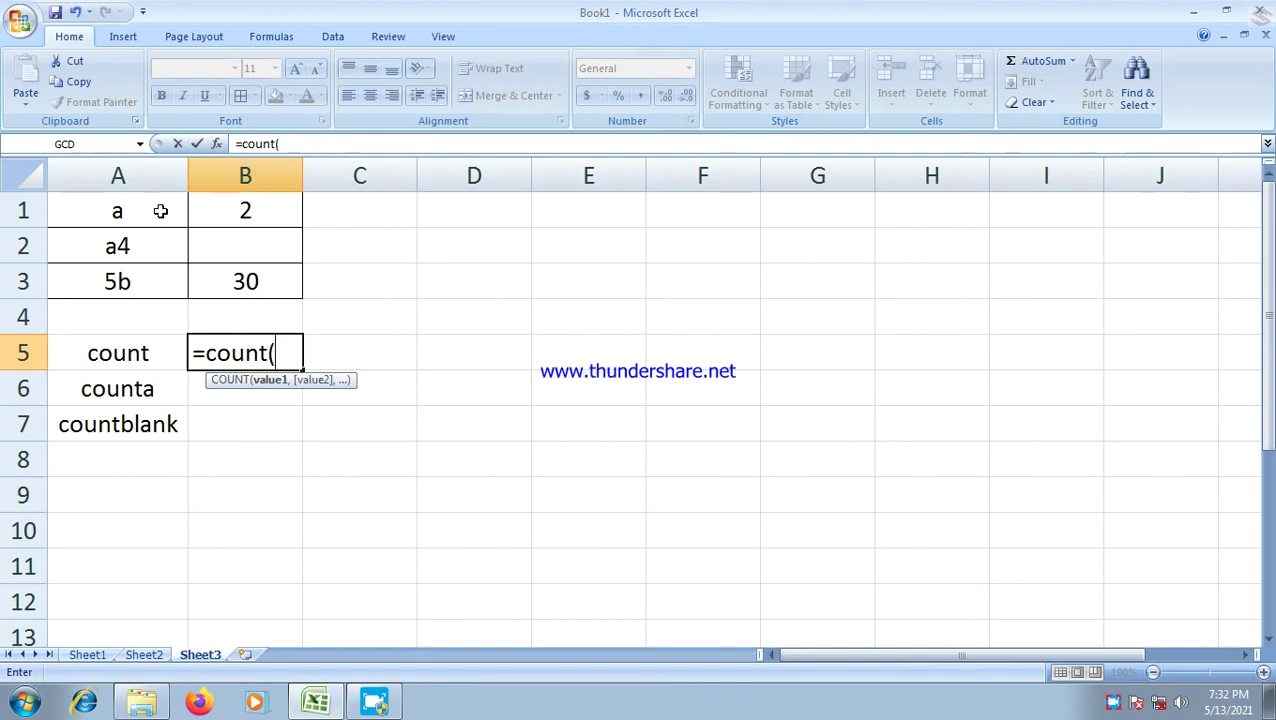
pyautogui.moveTo(160, 210); pyautogui.dragTo(248, 288)
pyautogui.press('Return')
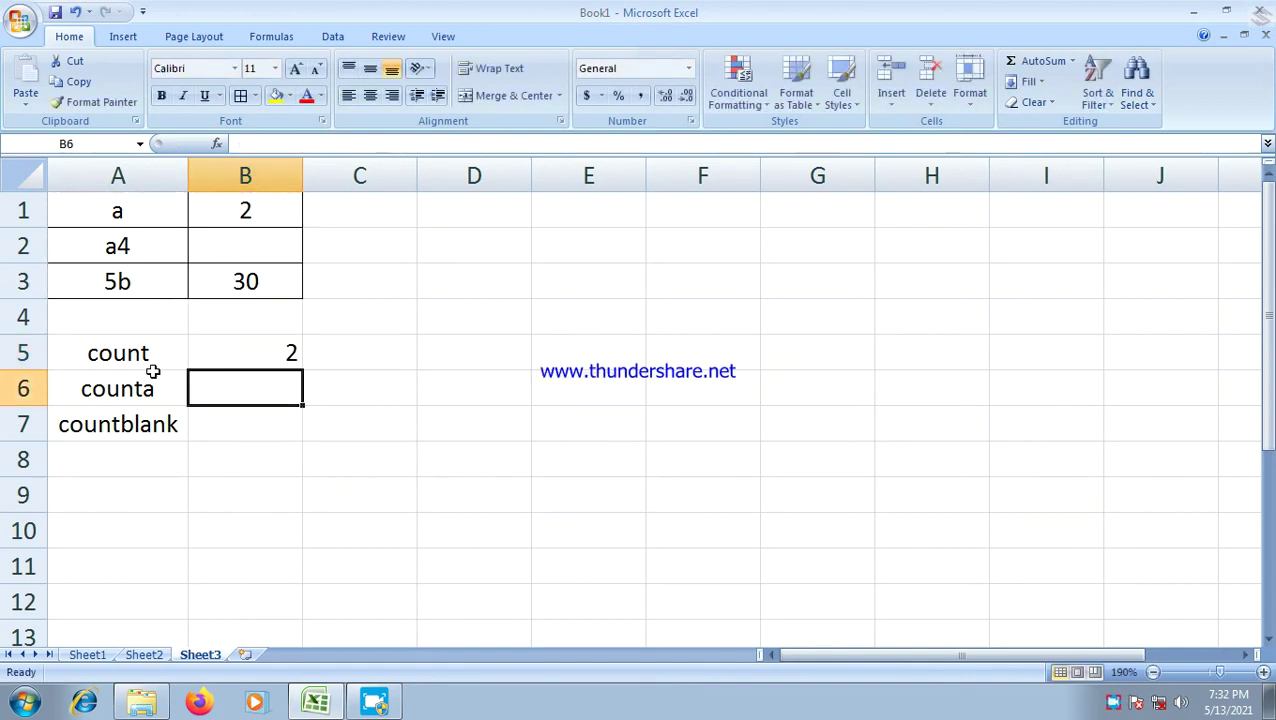
# Step: Make the numbers 2 in B1 and 30 in B3 red
pyautogui.click(240, 212)
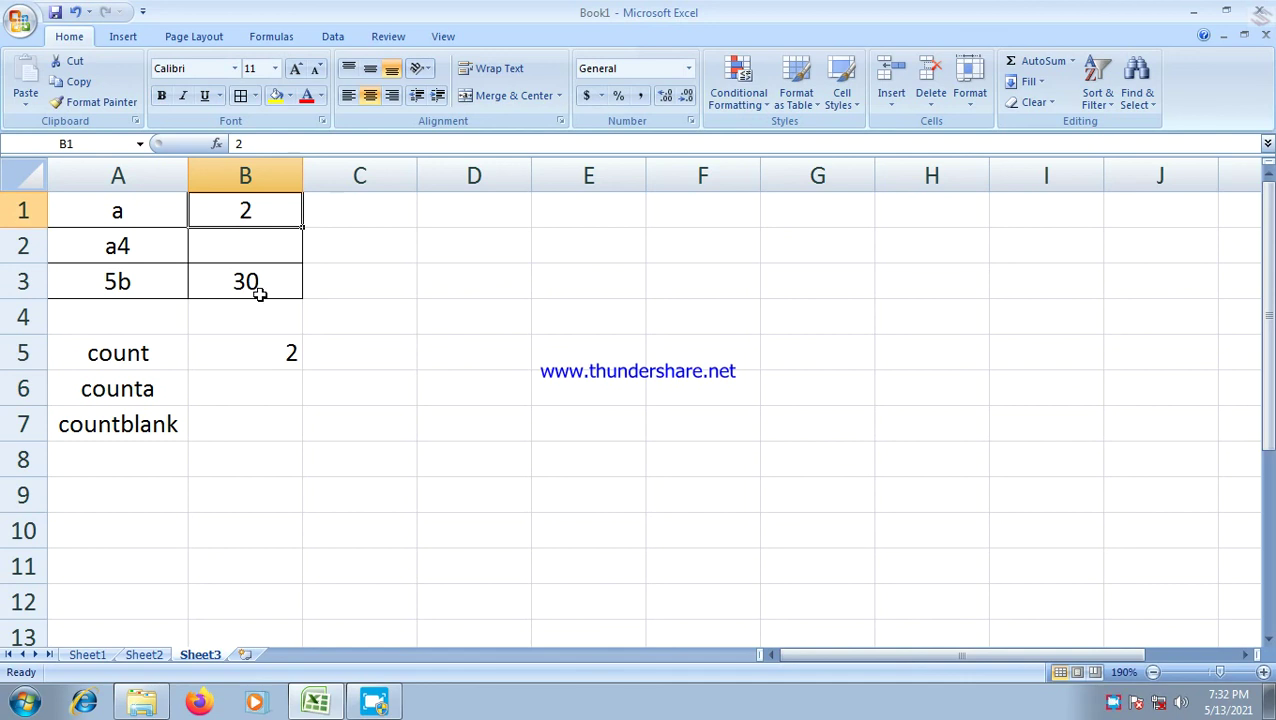
pyautogui.click(306, 95)
pyautogui.click(253, 284)
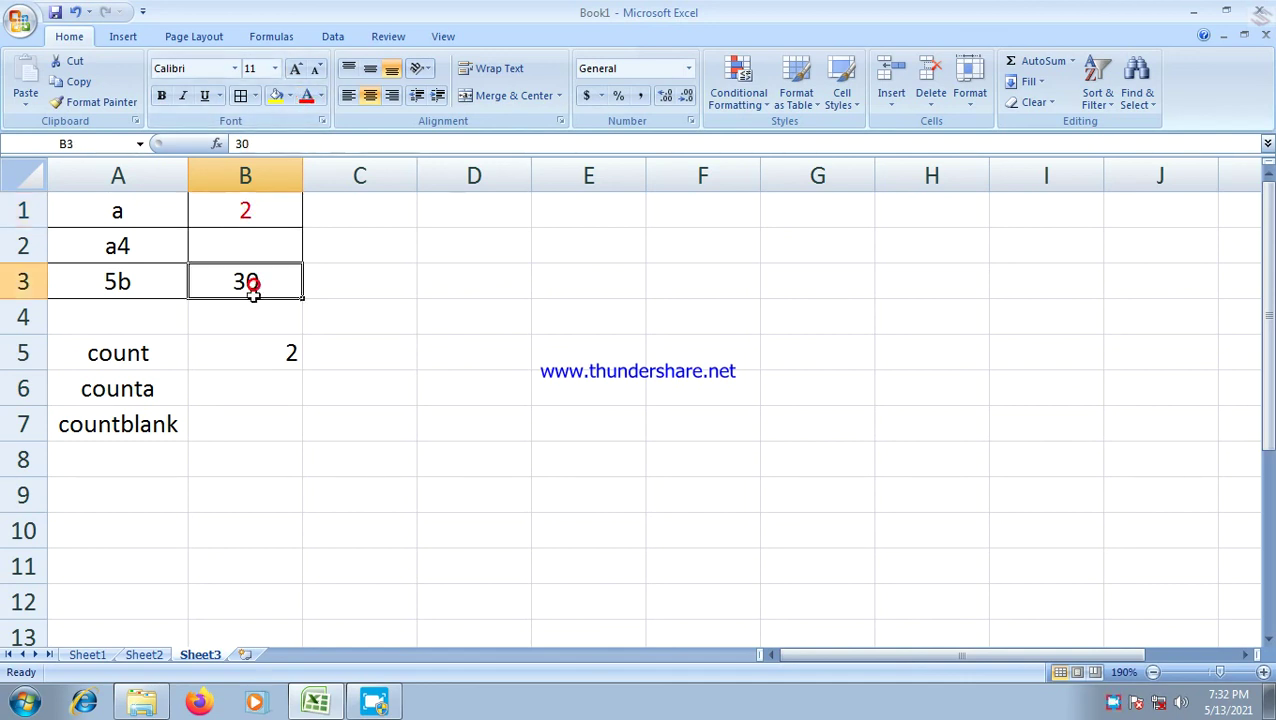
pyautogui.doubleClick(253, 284)
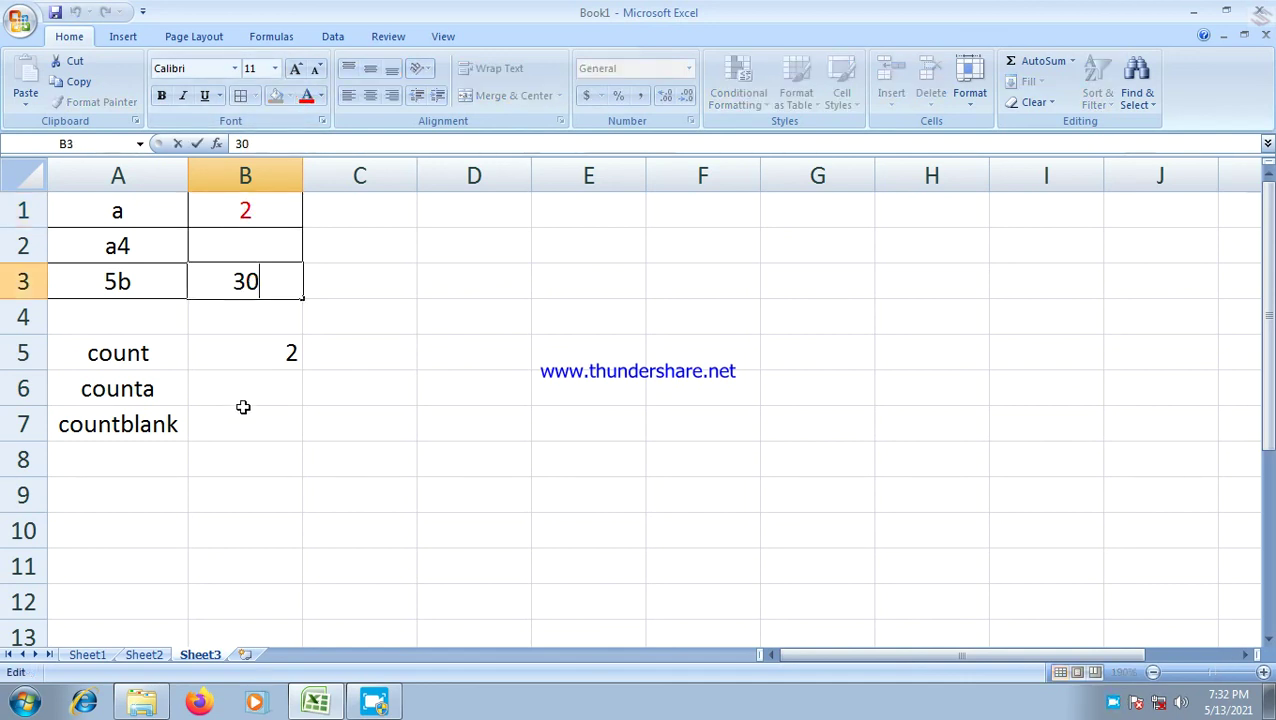
pyautogui.click(273, 316)
pyautogui.click(276, 279)
pyautogui.click(306, 95)
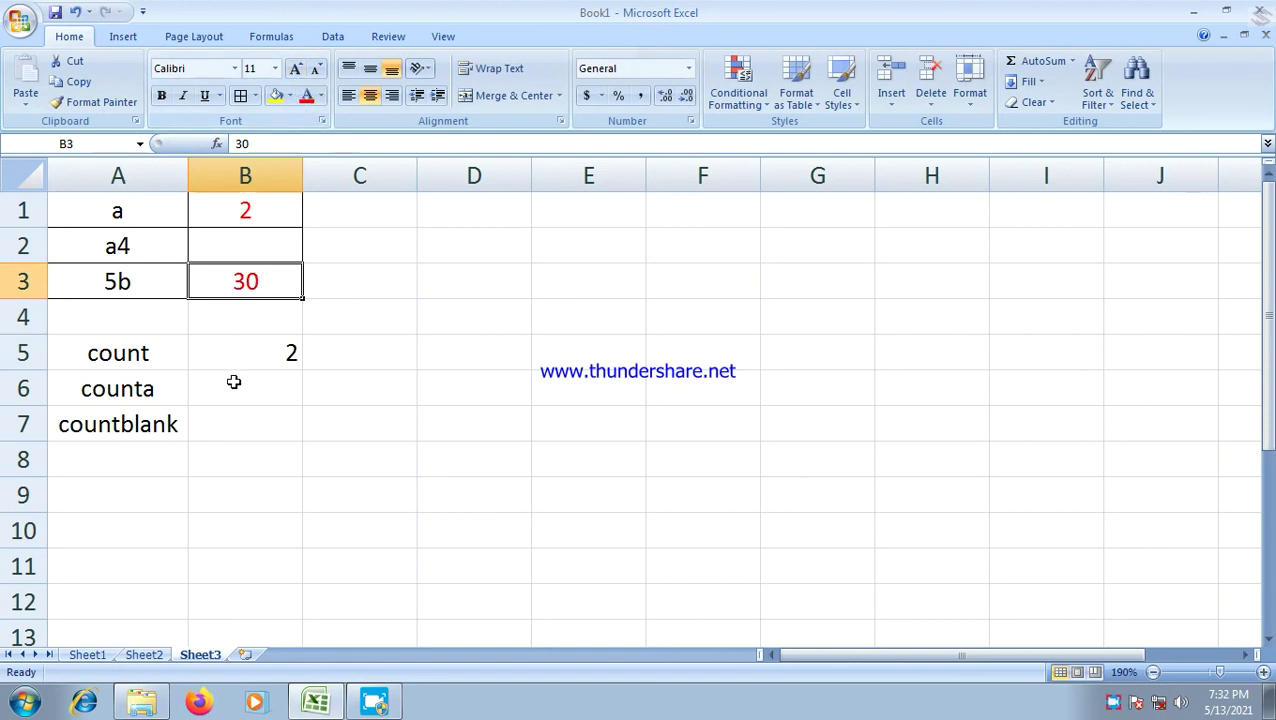
pyautogui.click(235, 383)
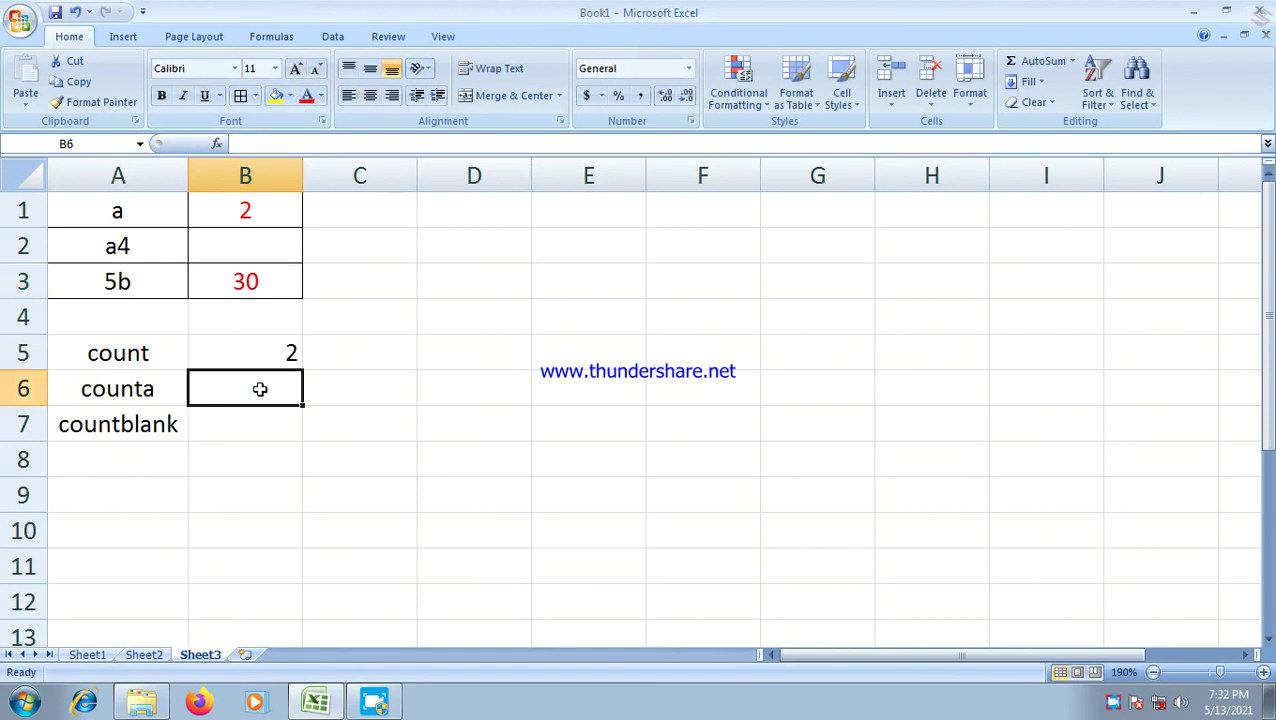
# Step: Enter =COUNTA(A1:B3) in B6, returning 5, and point out the counted cells
pyautogui.write('=coun')
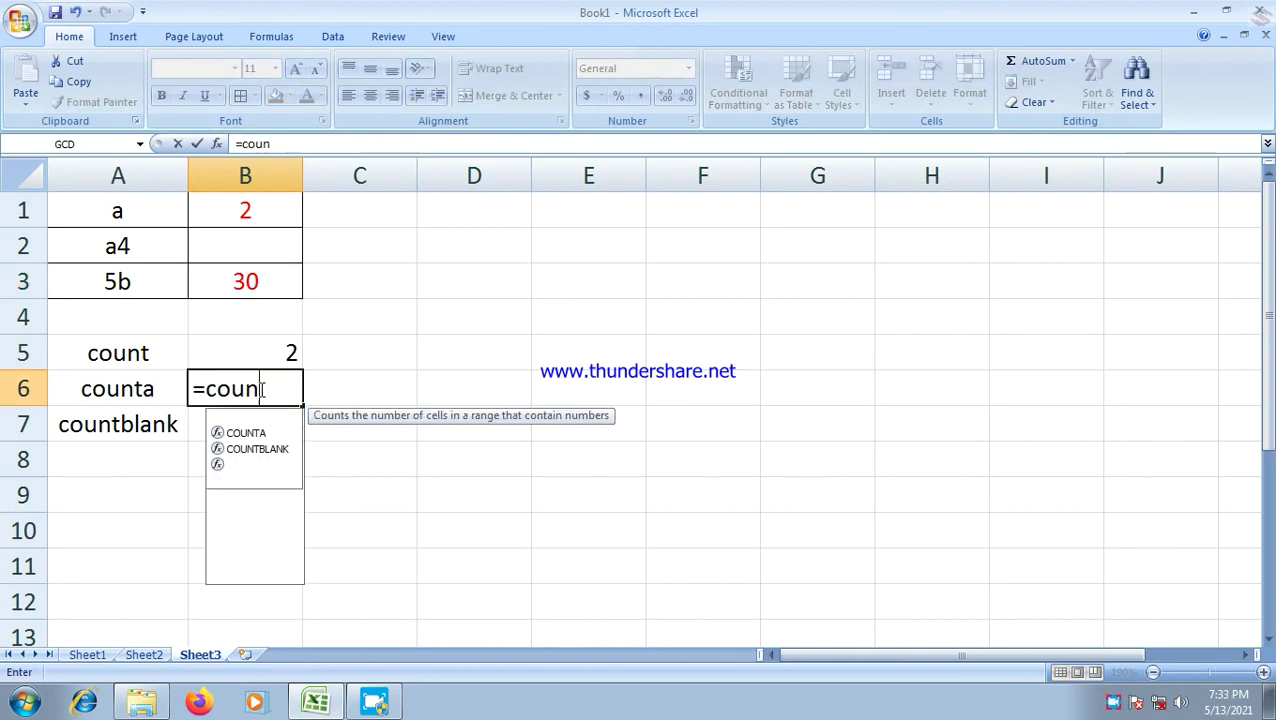
pyautogui.write('ta')
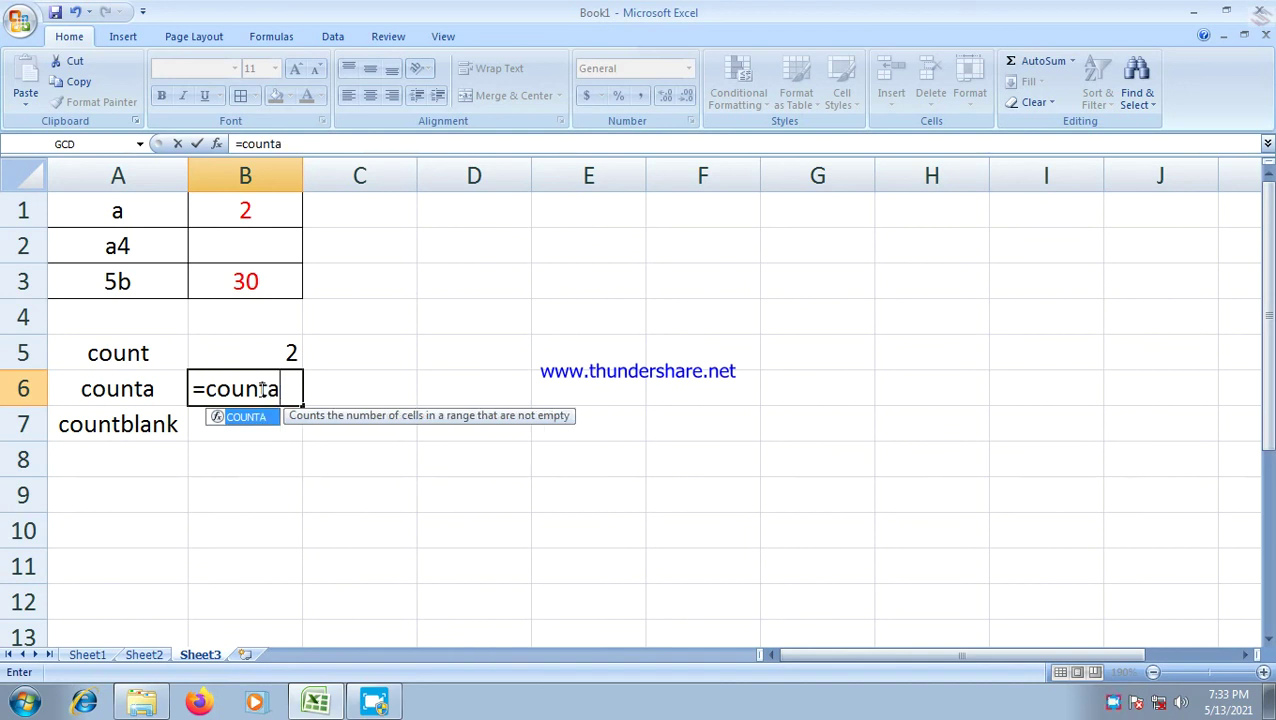
pyautogui.write('(')
pyautogui.moveTo(118, 212); pyautogui.dragTo(228, 267)
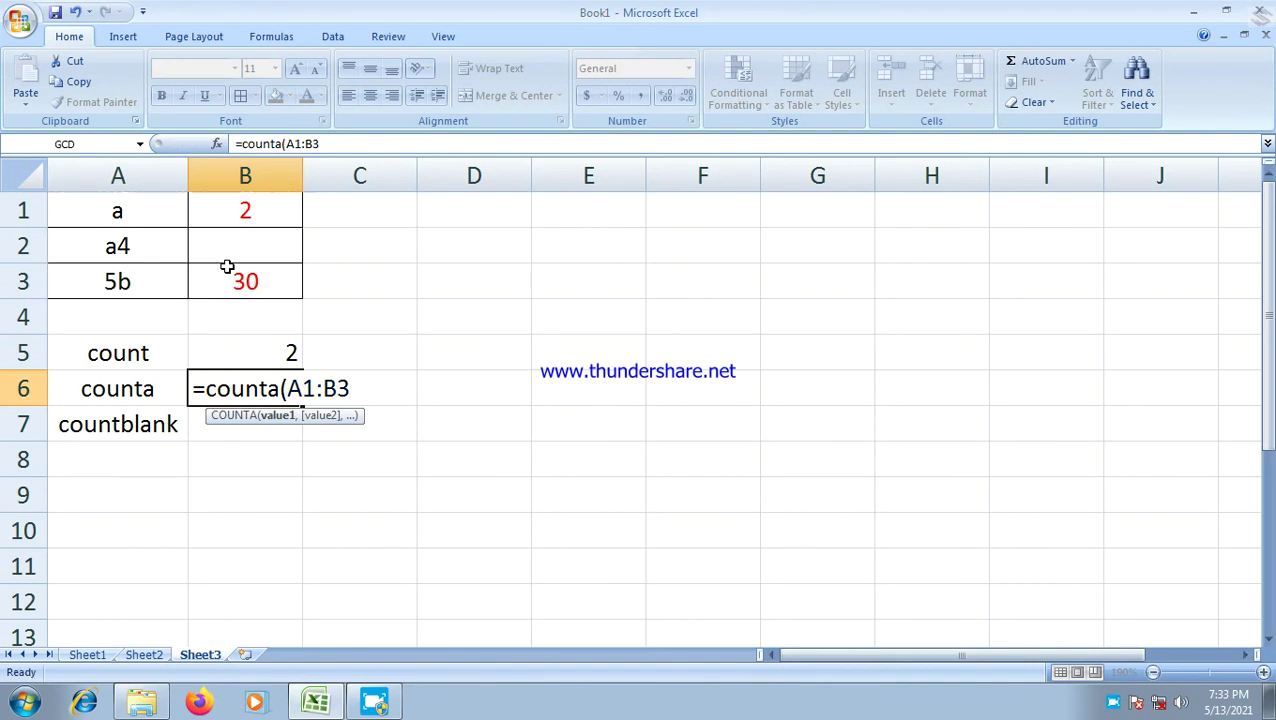
pyautogui.press('Return')
pyautogui.click(145, 215)
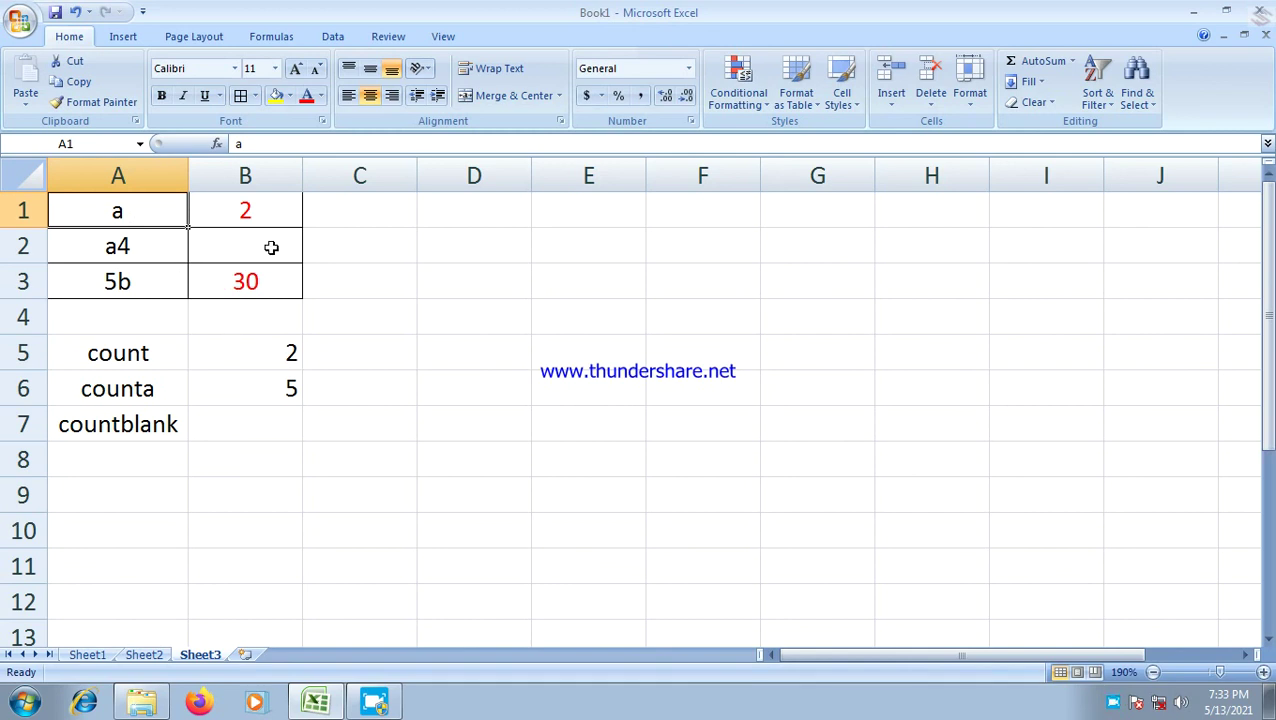
pyautogui.click(272, 251)
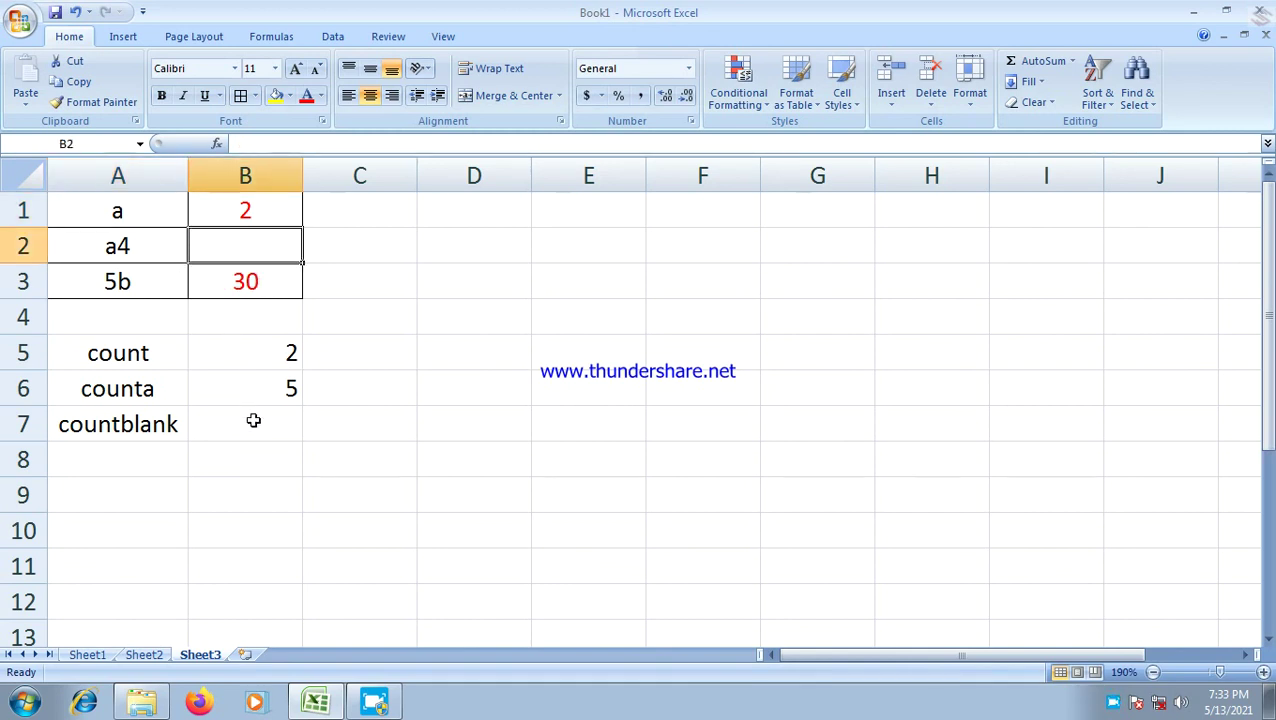
pyautogui.click(246, 284)
pyautogui.click(258, 242)
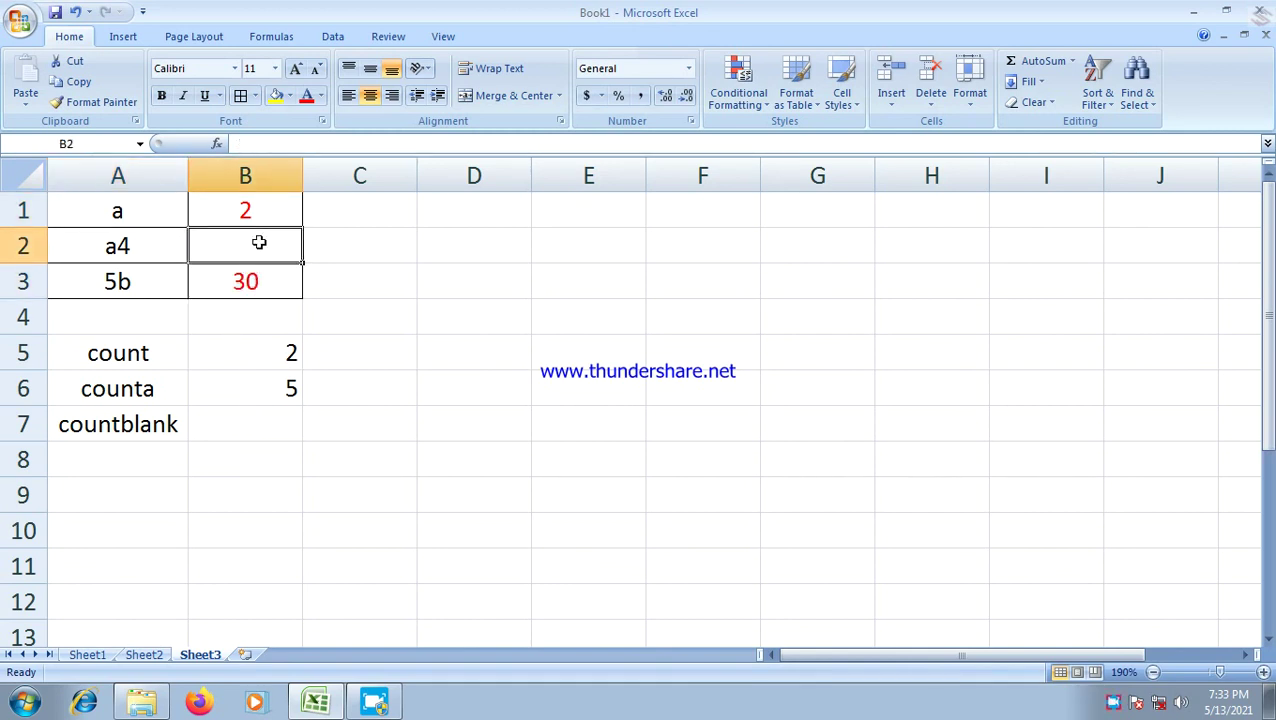
# Step: Enter =COUNTBLANK(A1:B3) in B7, returning 1
pyautogui.click(233, 426)
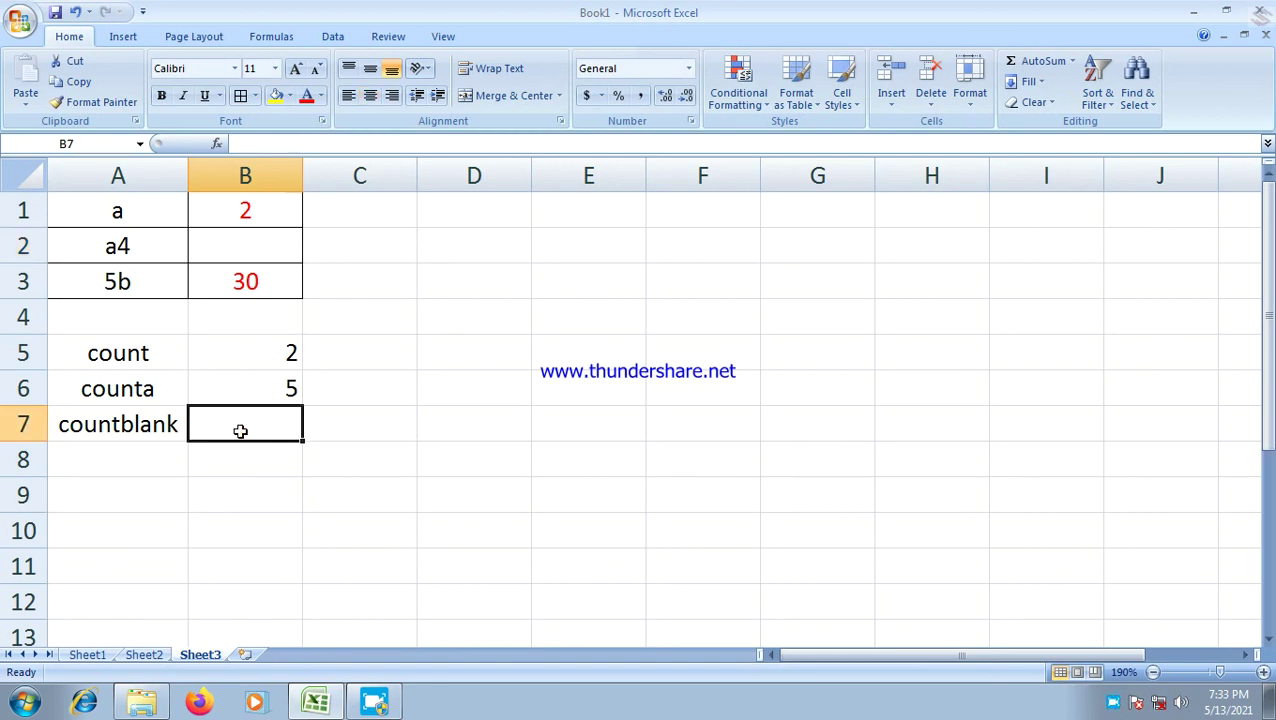
pyautogui.write('=coun')
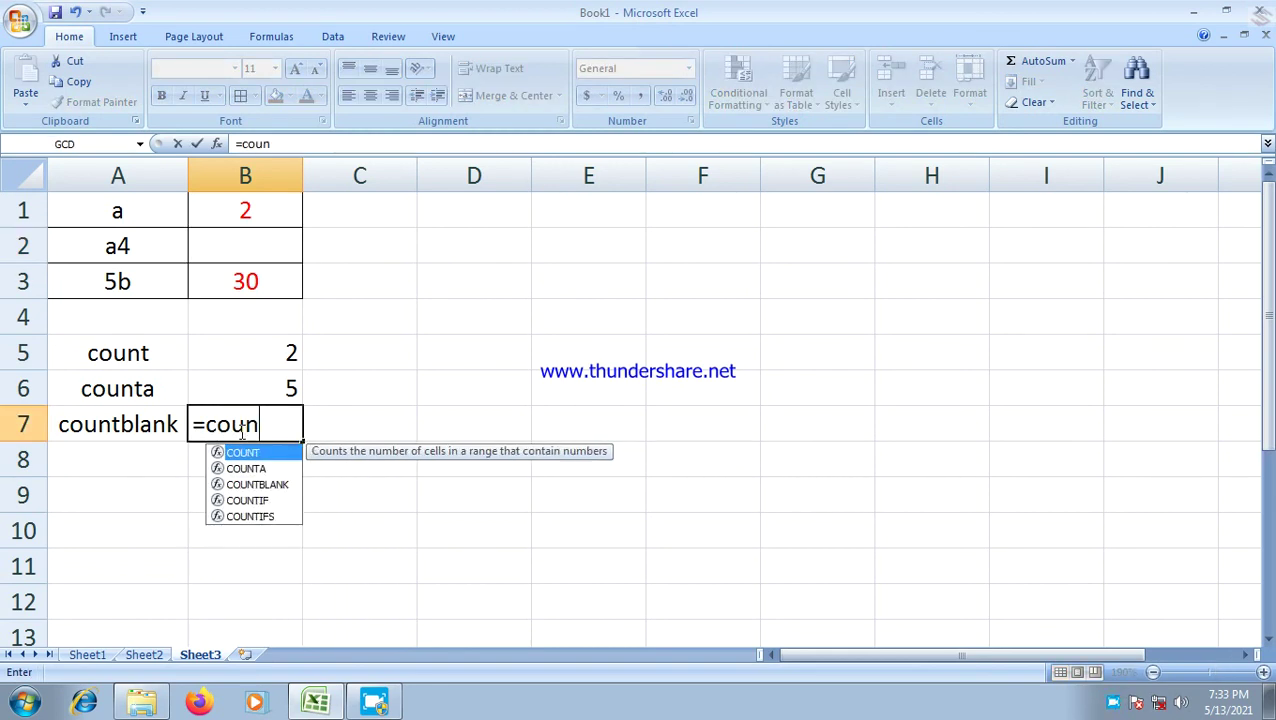
pyautogui.write('tblan')
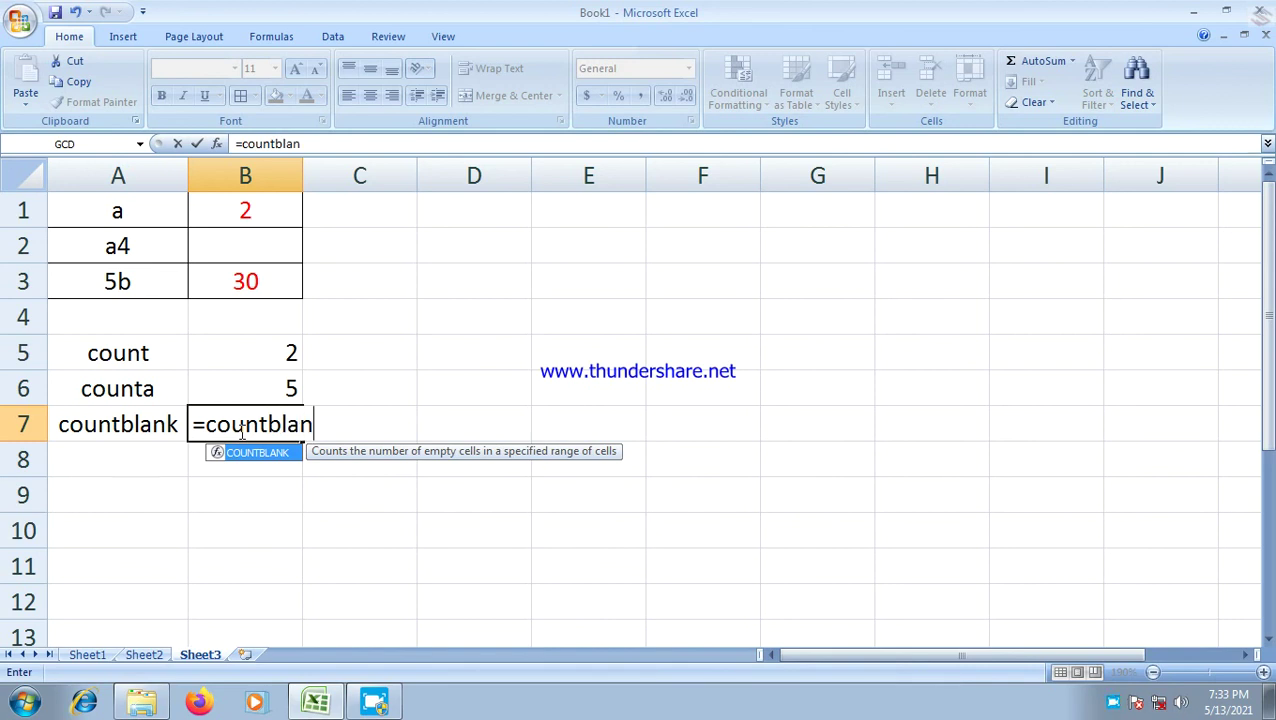
pyautogui.write('k(')
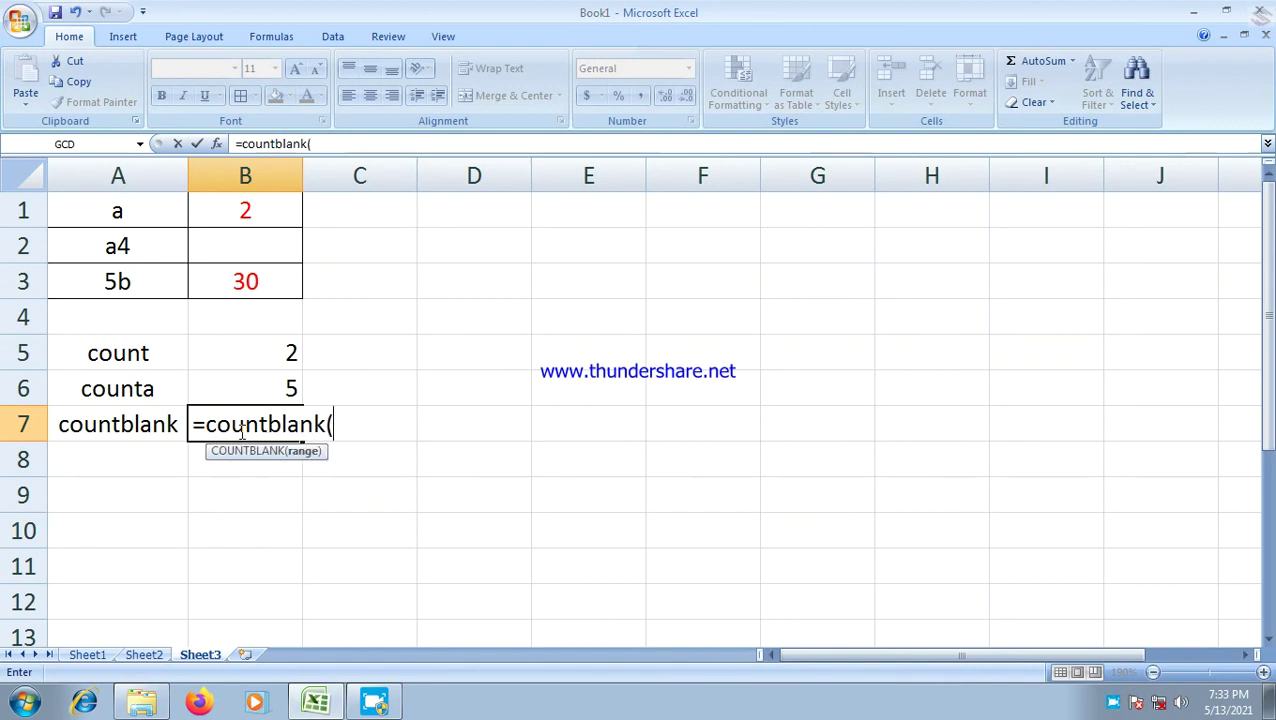
pyautogui.moveTo(102, 210); pyautogui.dragTo(219, 282)
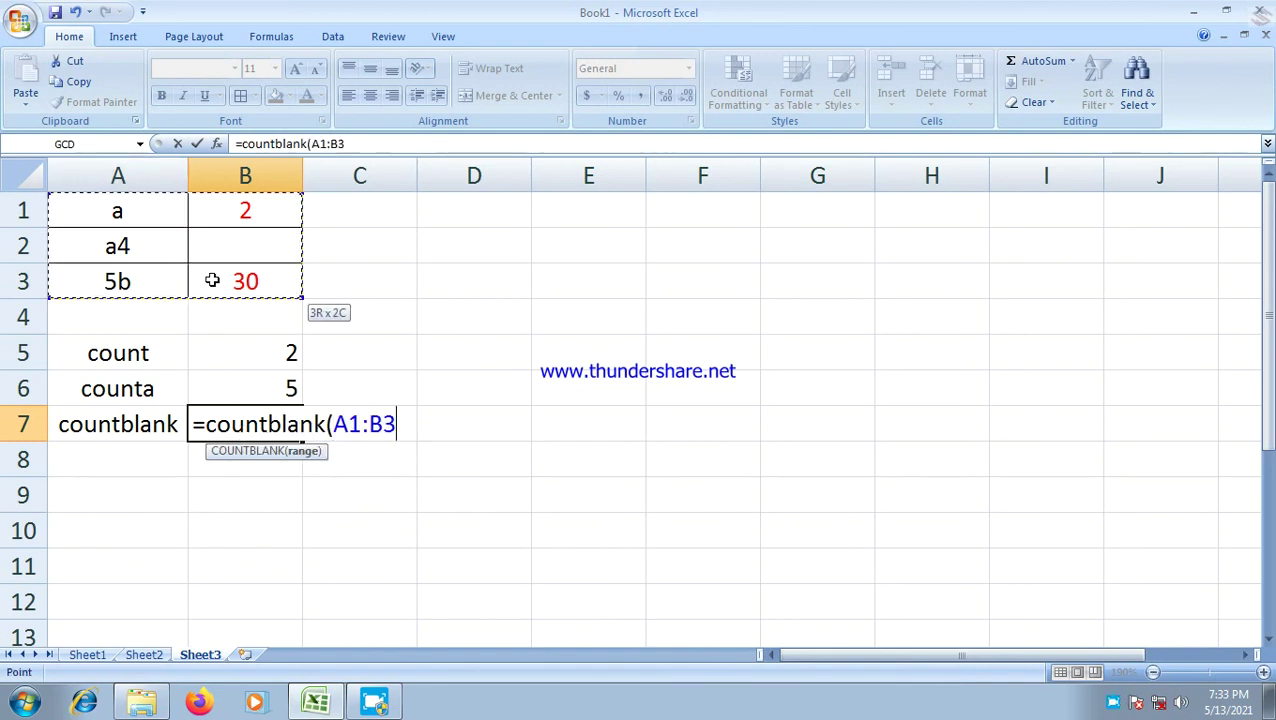
pyautogui.press('Return')
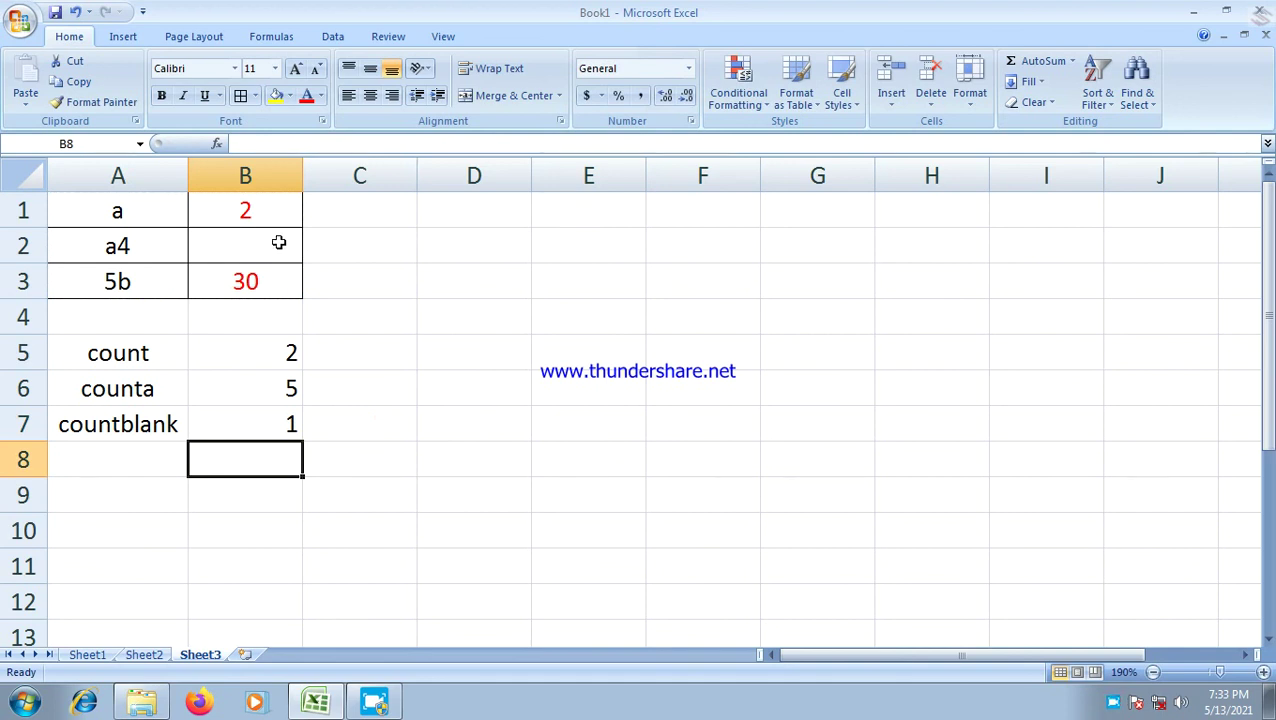